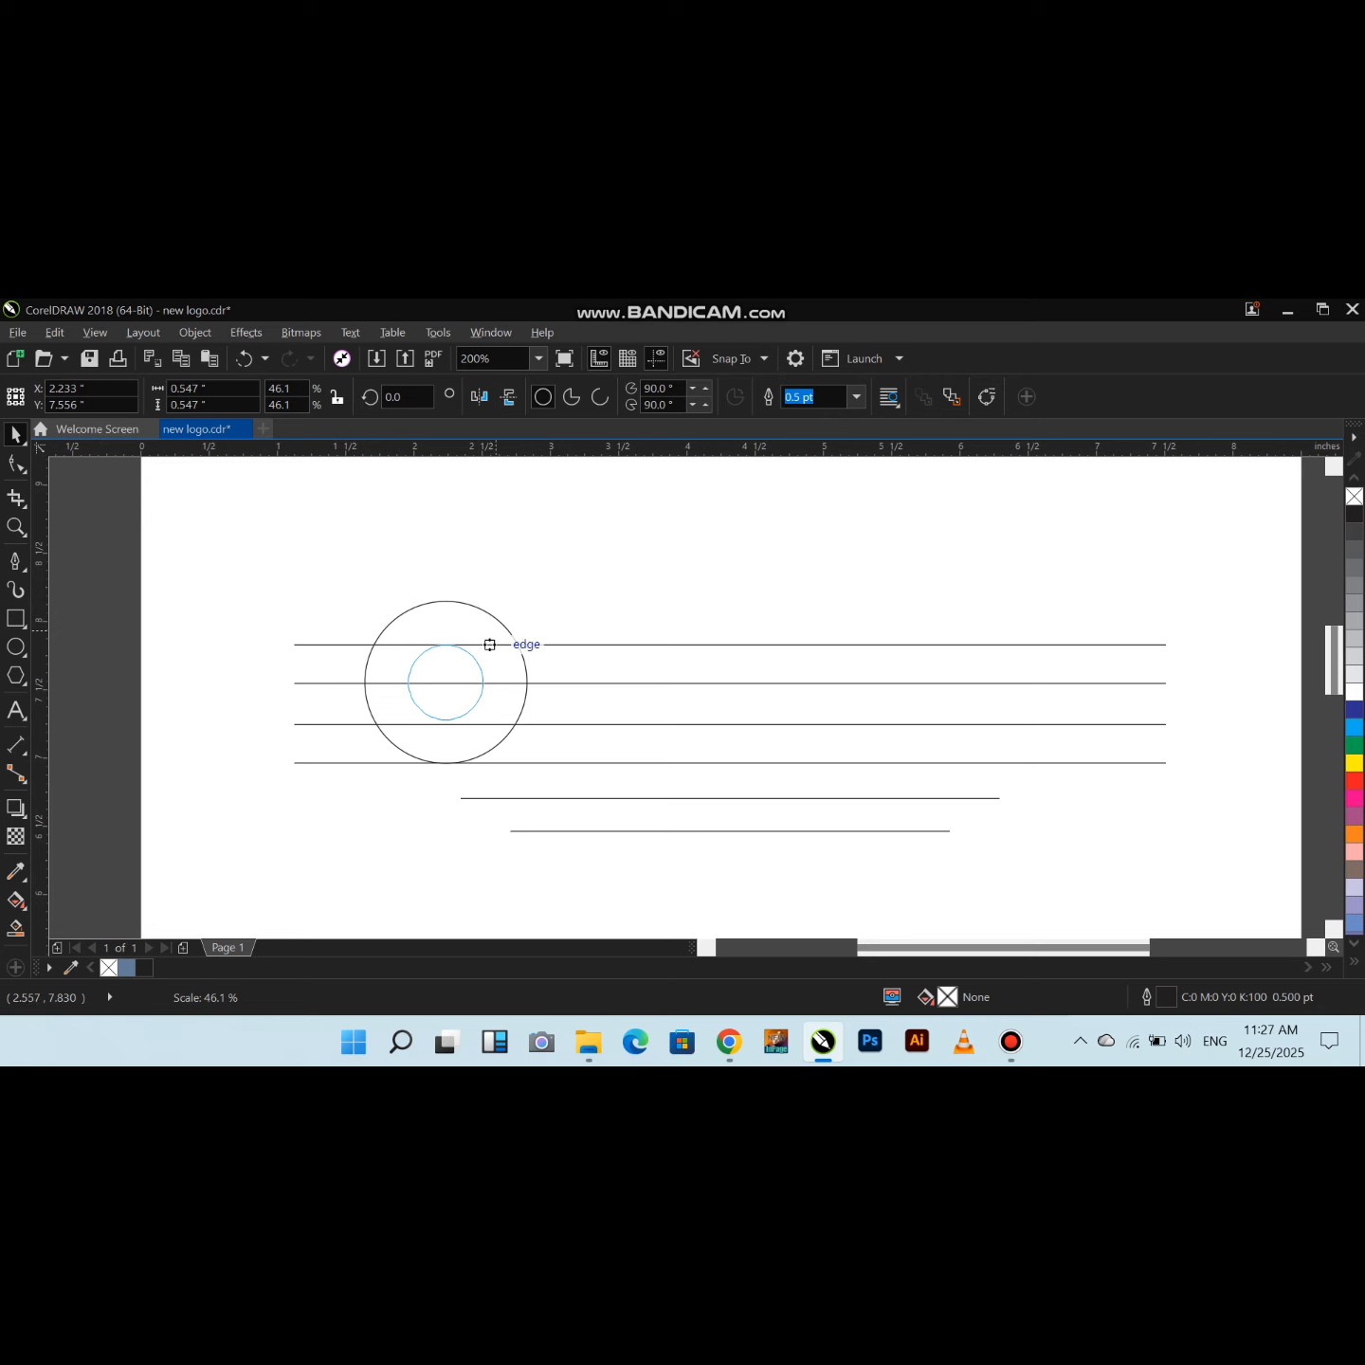
Make a smaller concentric circle inside the left circle, and duplicate the pair diagonally down to the right so it rests on the lowest line
left_click_drag(490, 644, 495, 635)
left_click_drag(190, 571, 568, 793)
left_click_drag(448, 685, 525, 751)
right_click(525, 750)
left_click(303, 796)
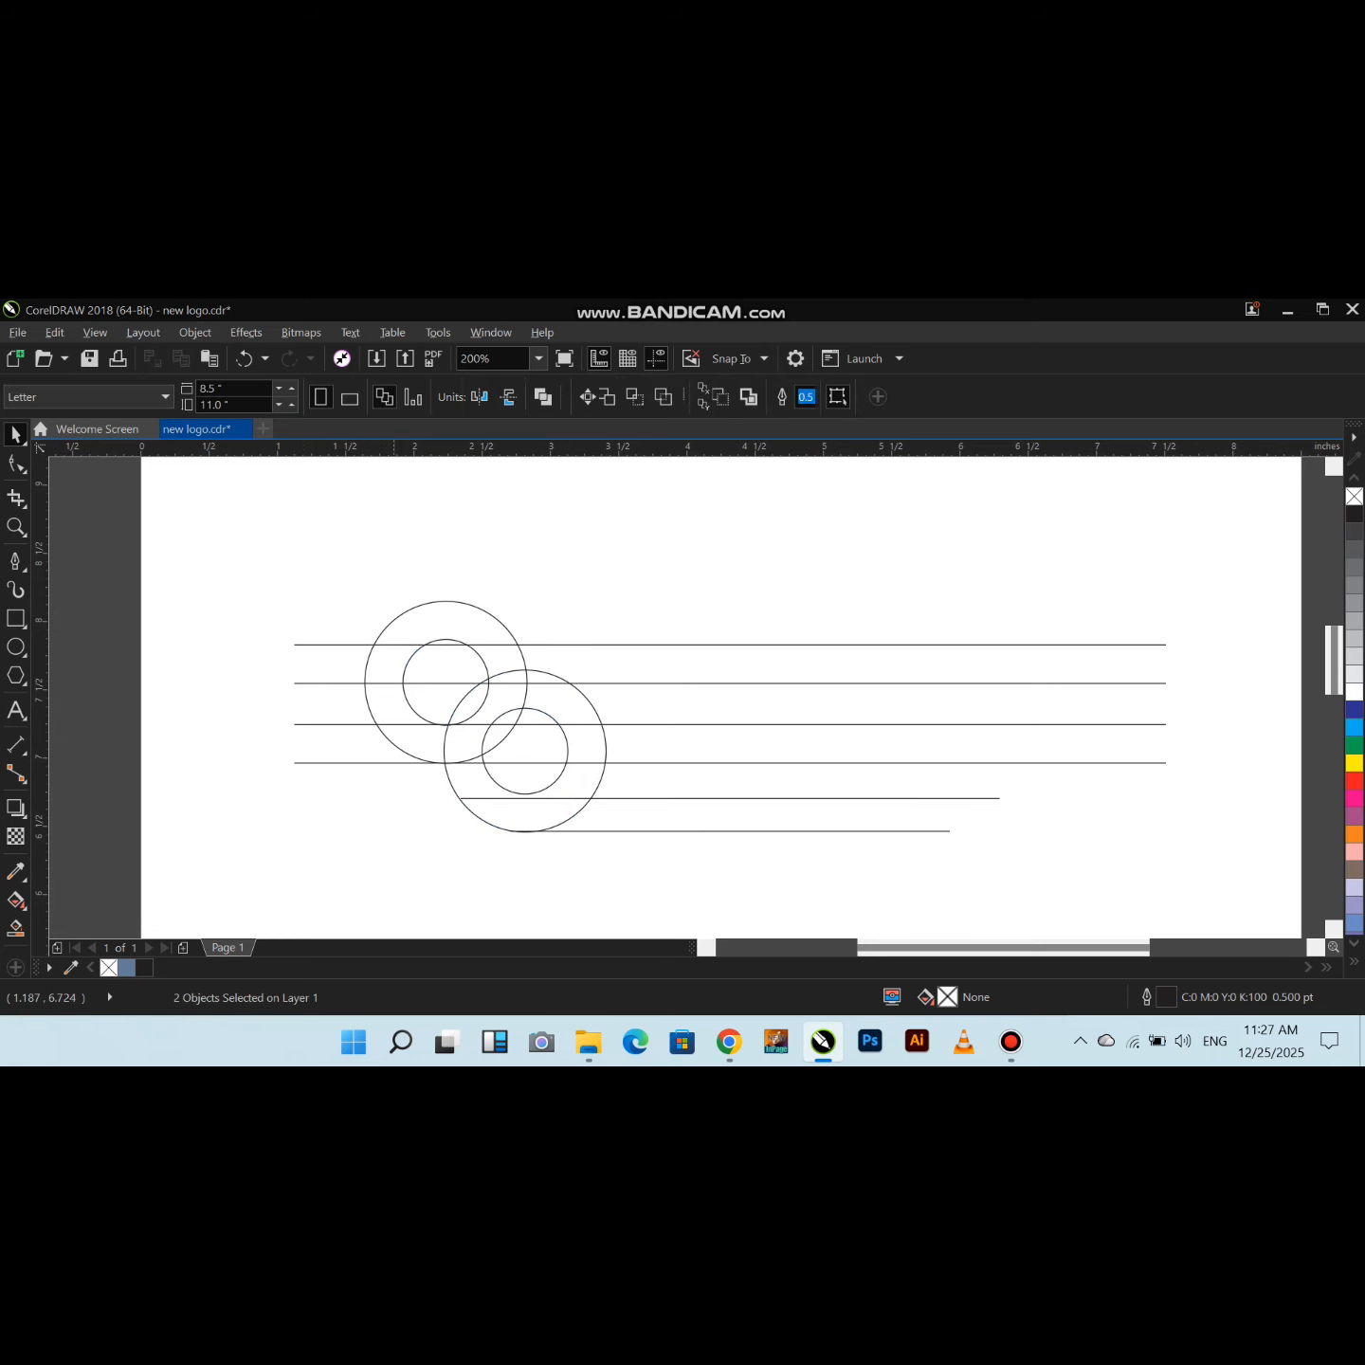
Draw a slanted line about 1.47 in wide and 3.29 in high along the right of the circles, and place a parallel copy left of it
scroll(517, 604, "down", 1)
left_click(15, 561)
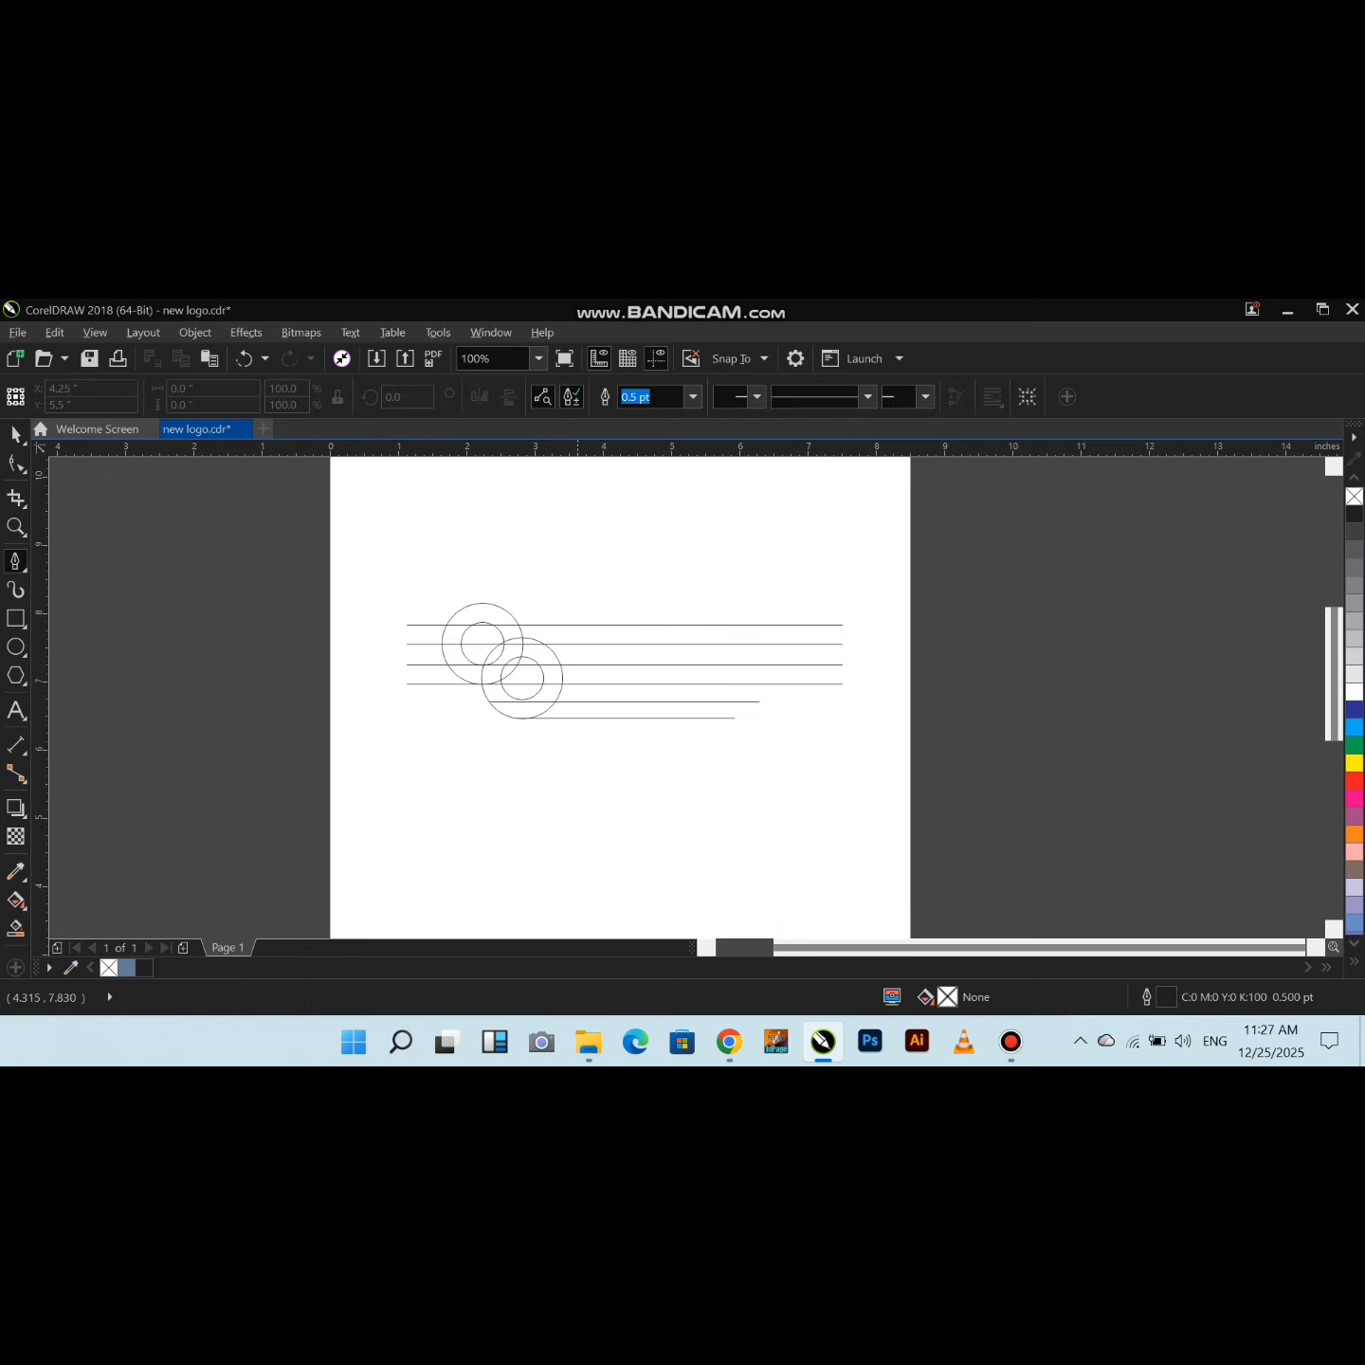
left_click(15, 561)
left_click(524, 584)
left_click(625, 807)
left_click(16, 561)
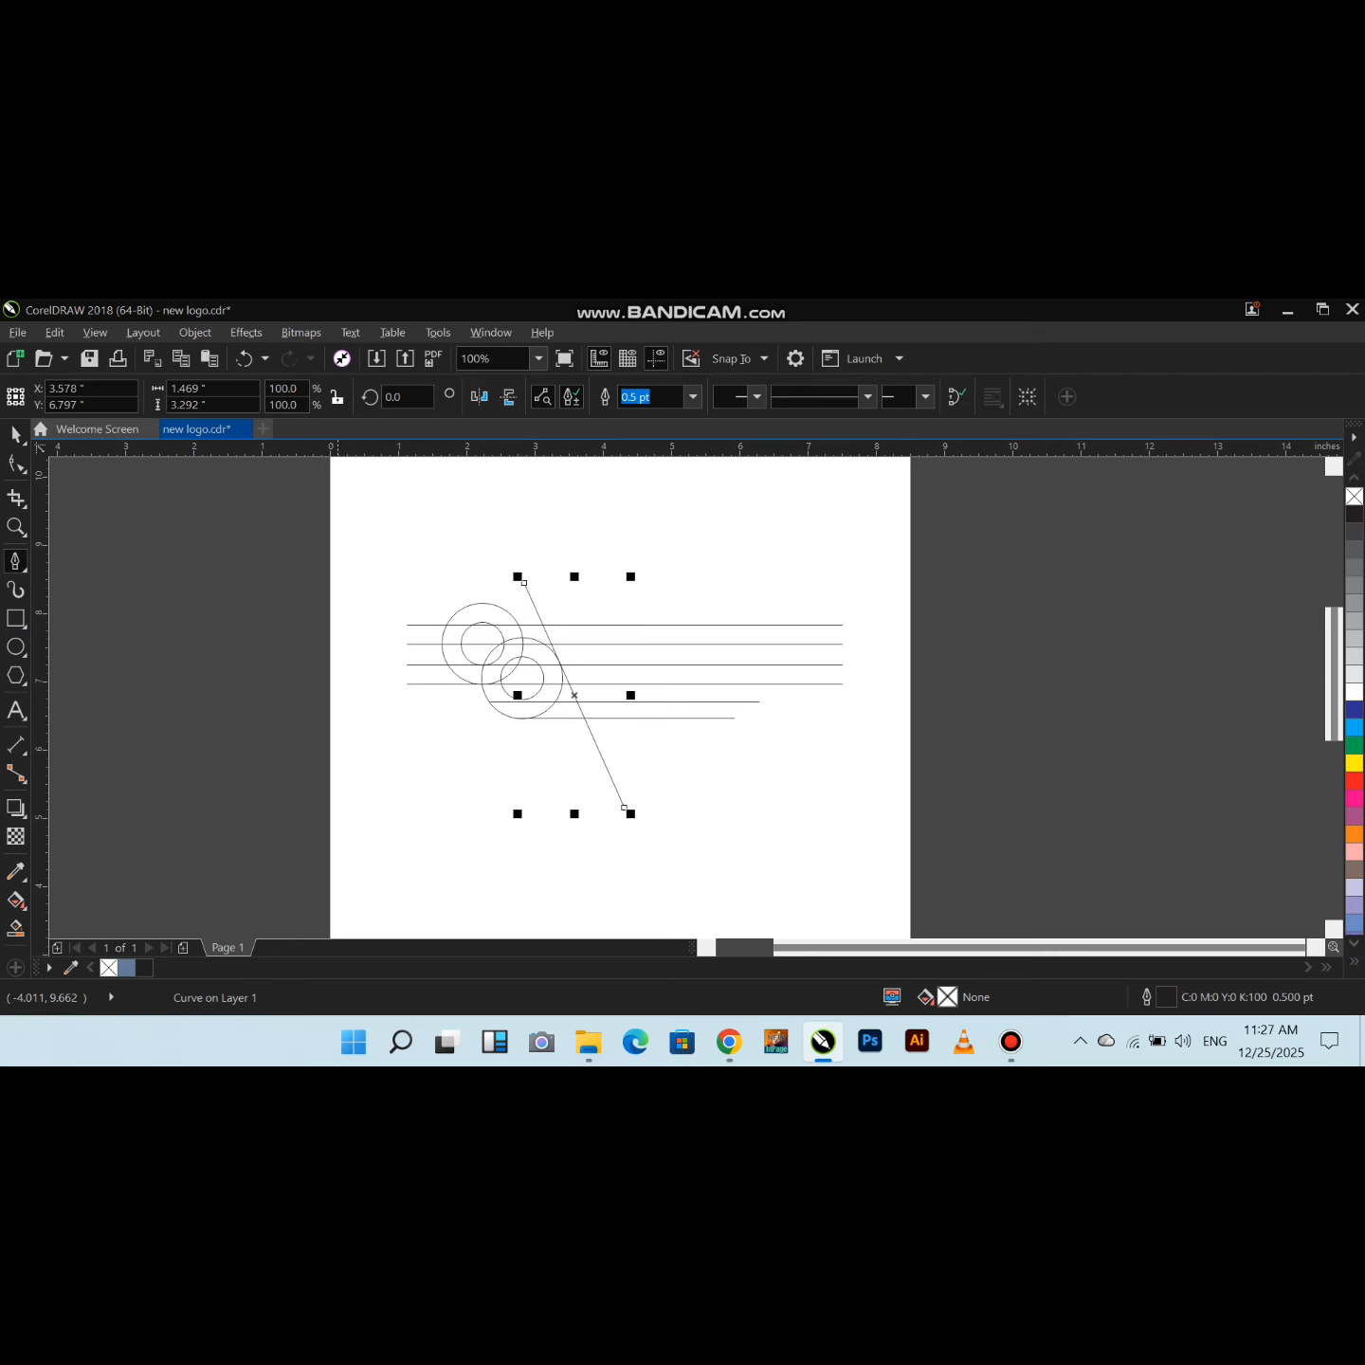
key("space")
left_click_drag(575, 696, 552, 694)
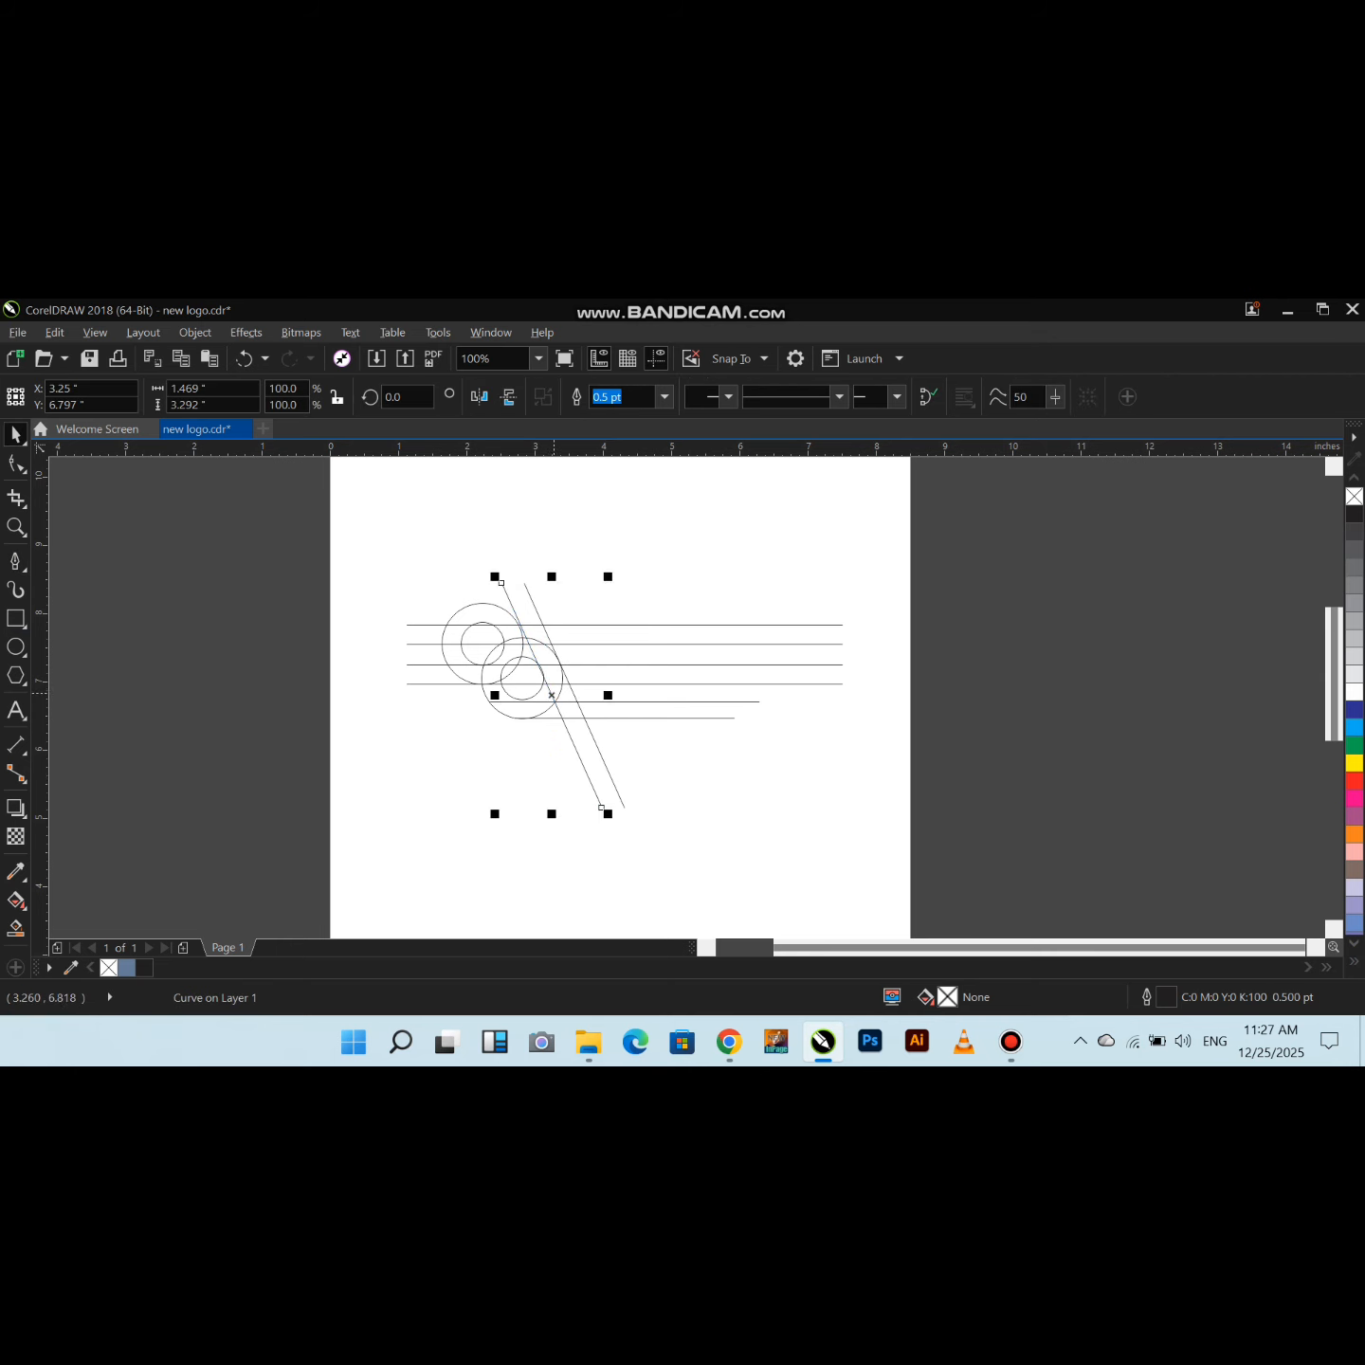
Duplicate the two slanted lines, mirror the copies vertically and move them right so the pairs cross below the horizontal lines
left_click(529, 594, "shift")
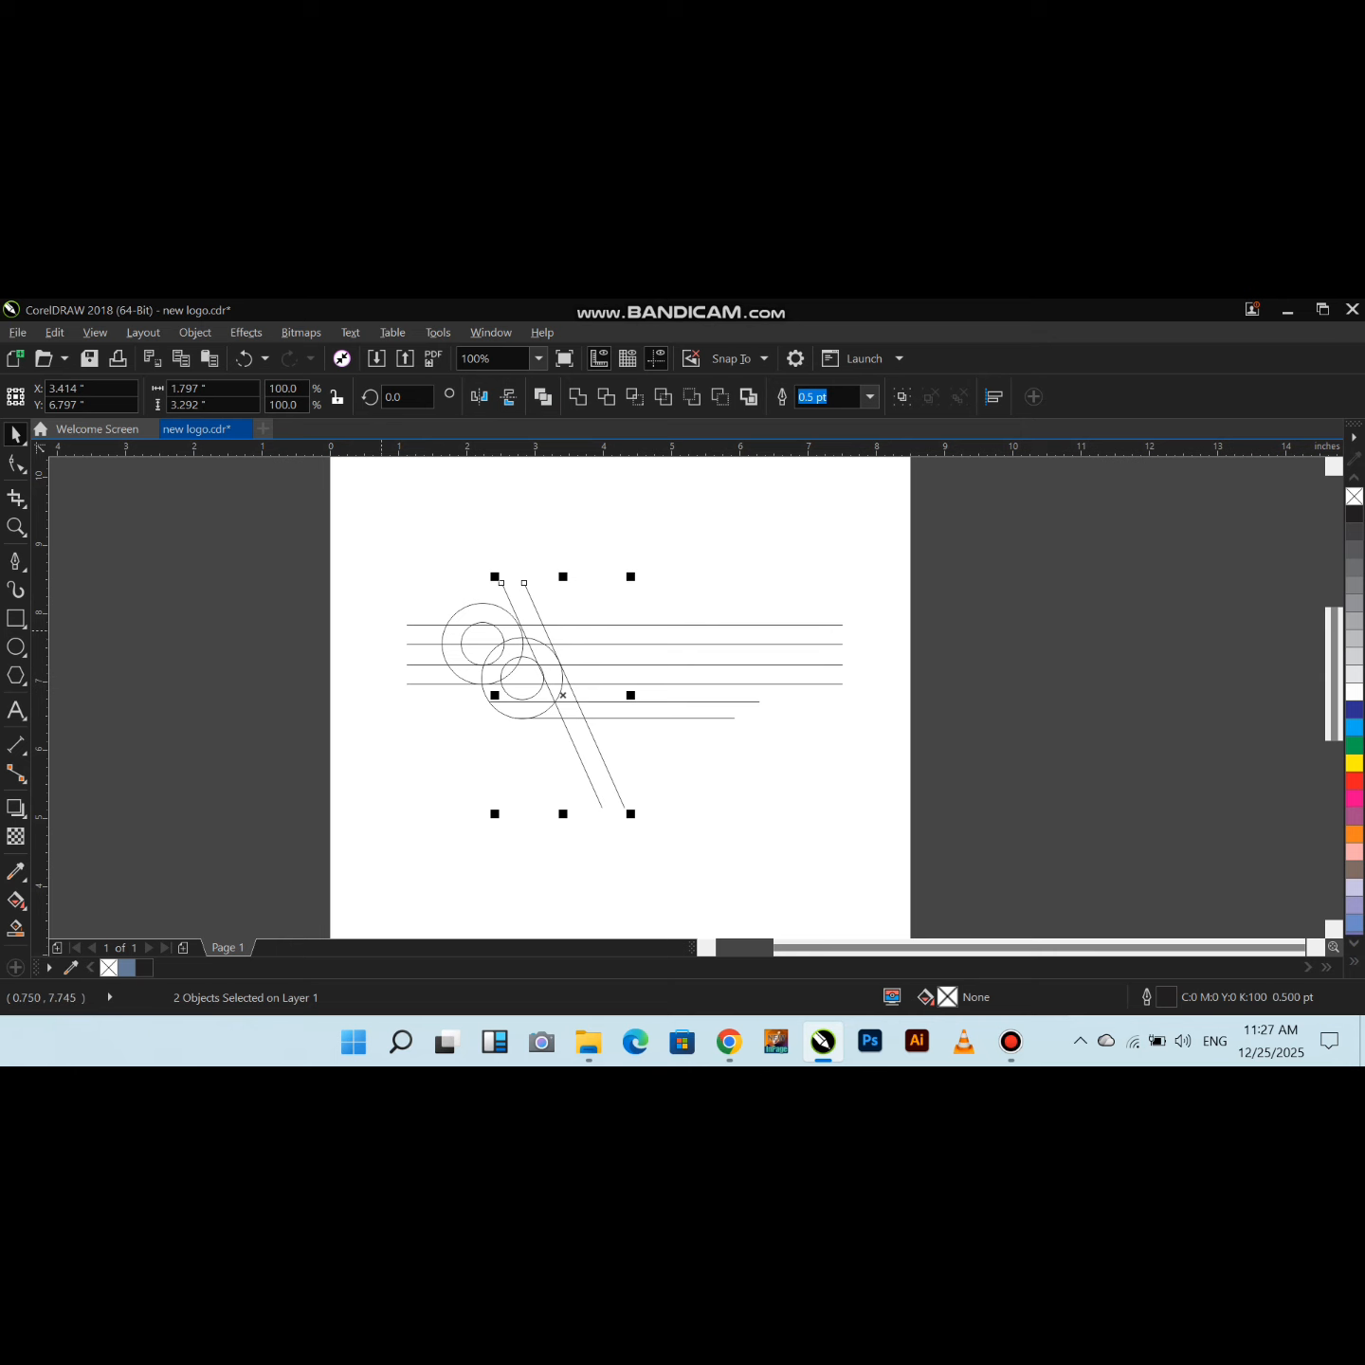
key("ctrl+c")
key("ctrl+v")
left_click(508, 397)
left_click_drag(561, 694, 607, 695)
left_click(644, 775)
Duplicate the four left circles onto the right pair of slanted lines and mirror the copies to form a symmetrical layout
scroll(604, 740, "up", 1)
scroll(604, 740, "down", 1)
scroll(520, 643, "up", 2)
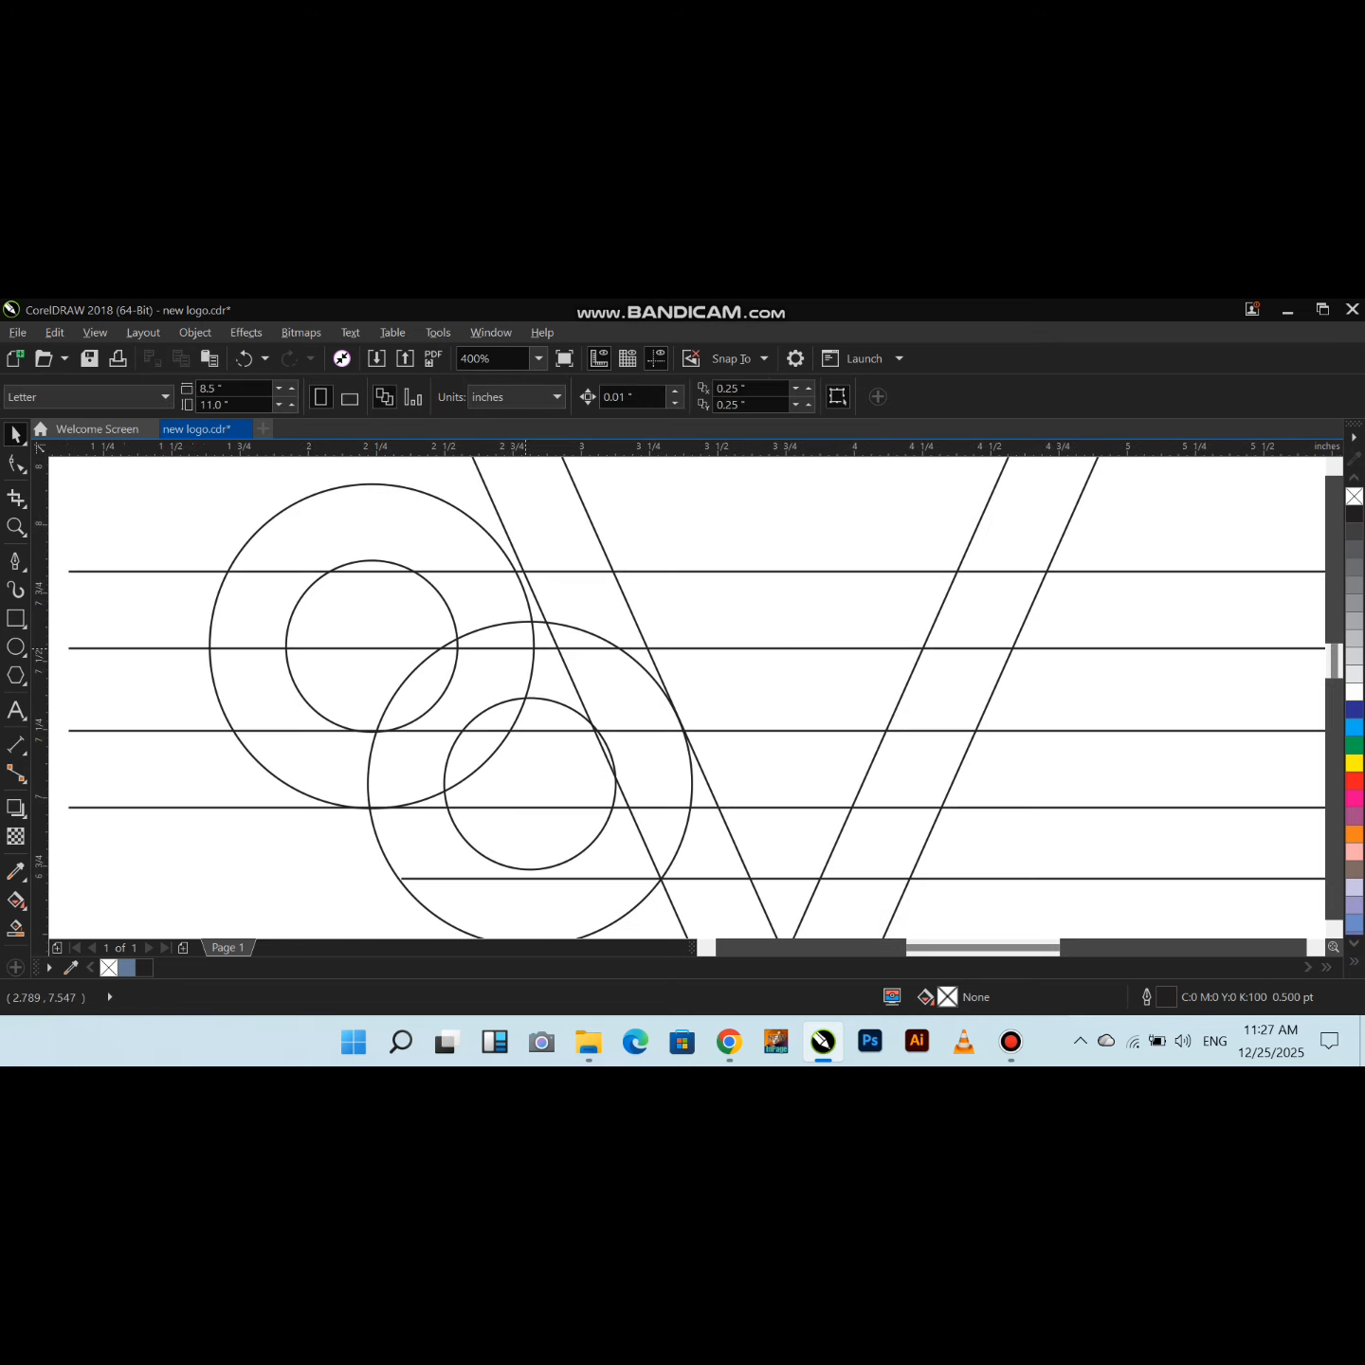
scroll(527, 652, "down", 1)
left_click_drag(209, 533, 622, 827)
left_click_drag(487, 685, 824, 691)
right_click(853, 686)
left_click(508, 397)
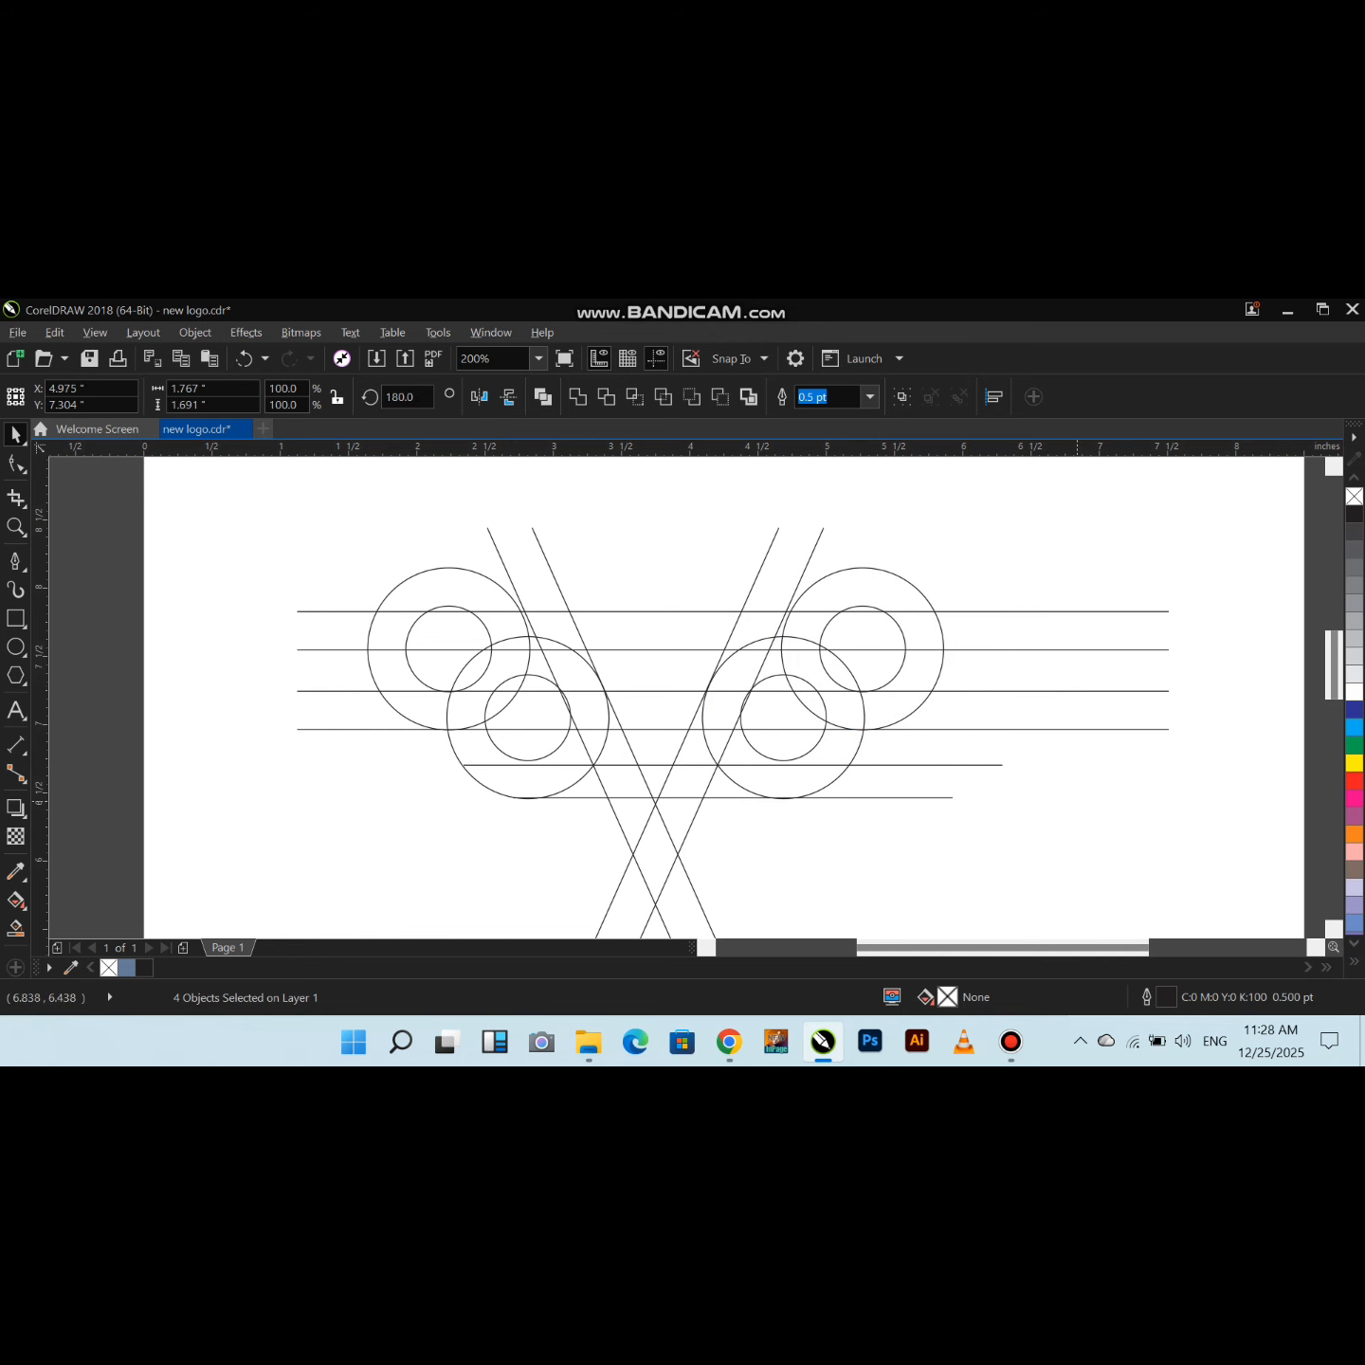
Shorten the two lowest horizontal lines from the right so they end near the lower-right large circle
left_click(942, 797)
left_click_drag(1010, 782, 859, 797)
key("Escape")
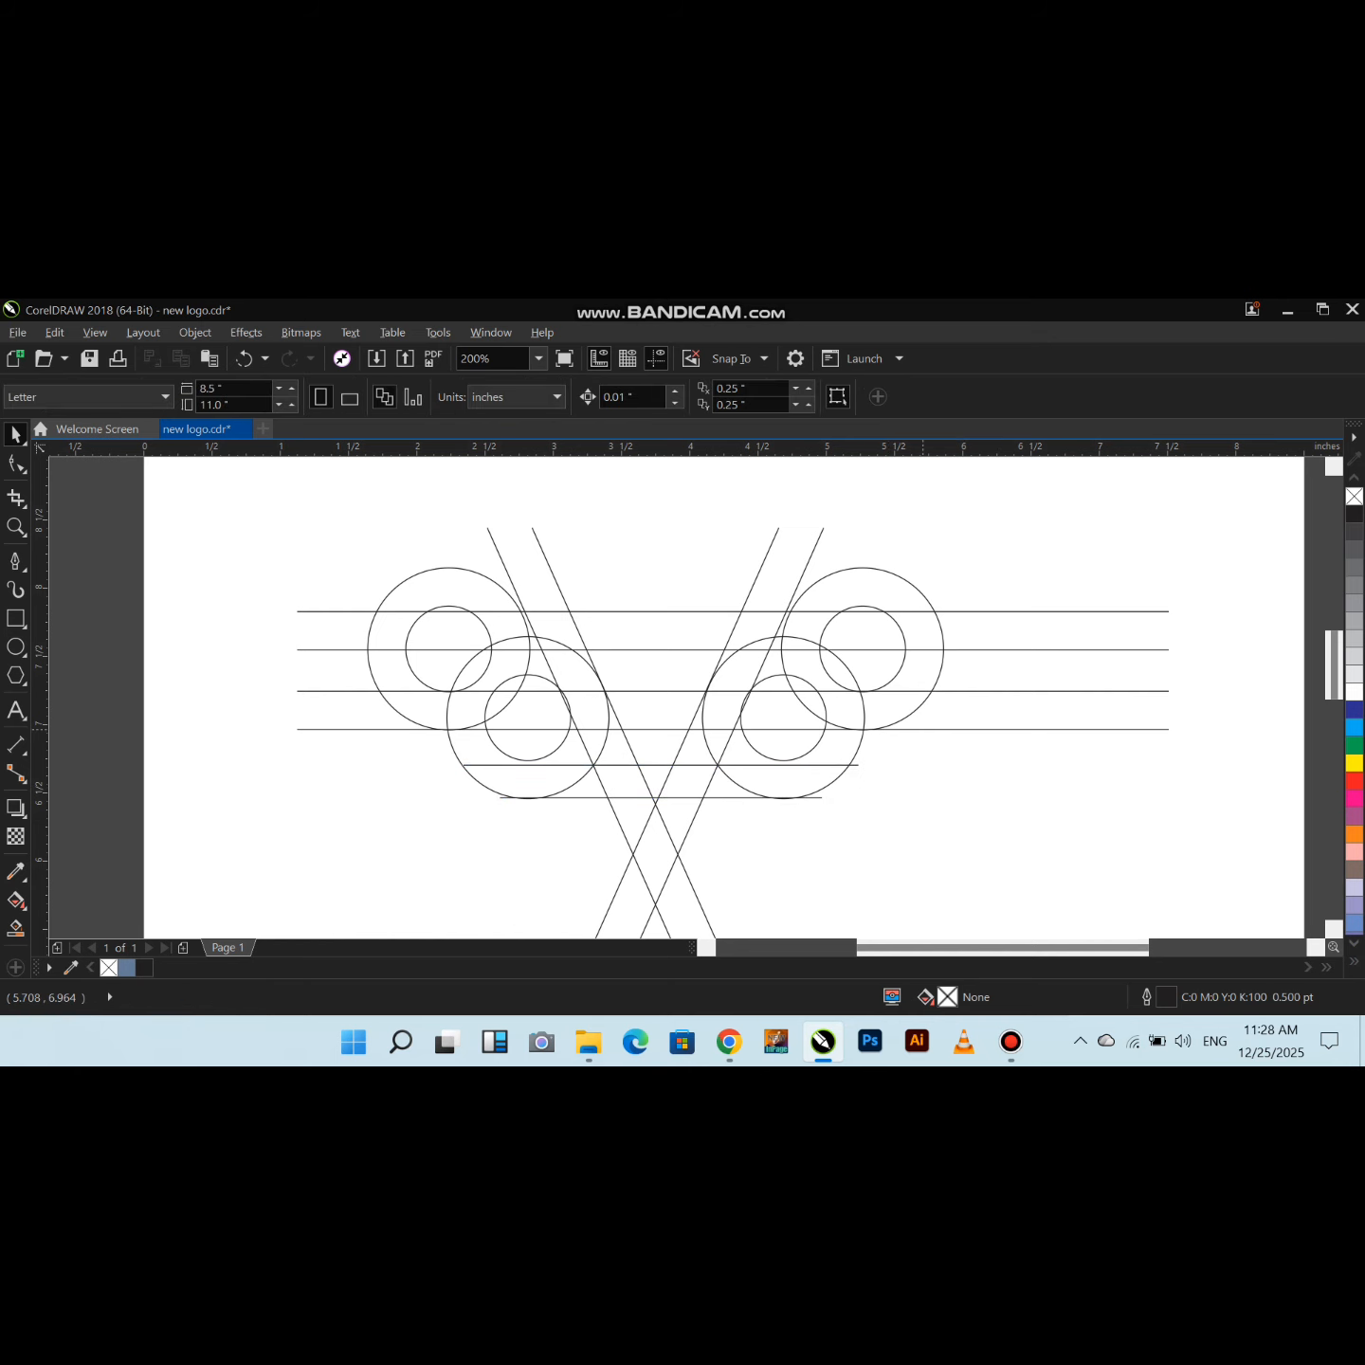
Draw a circle about 0.62 in wide where the slanted lines cross, and add a concentric inner copy about 0.43 in wide
key("F7")
left_click_drag(650, 759, 700, 713)
key("space")
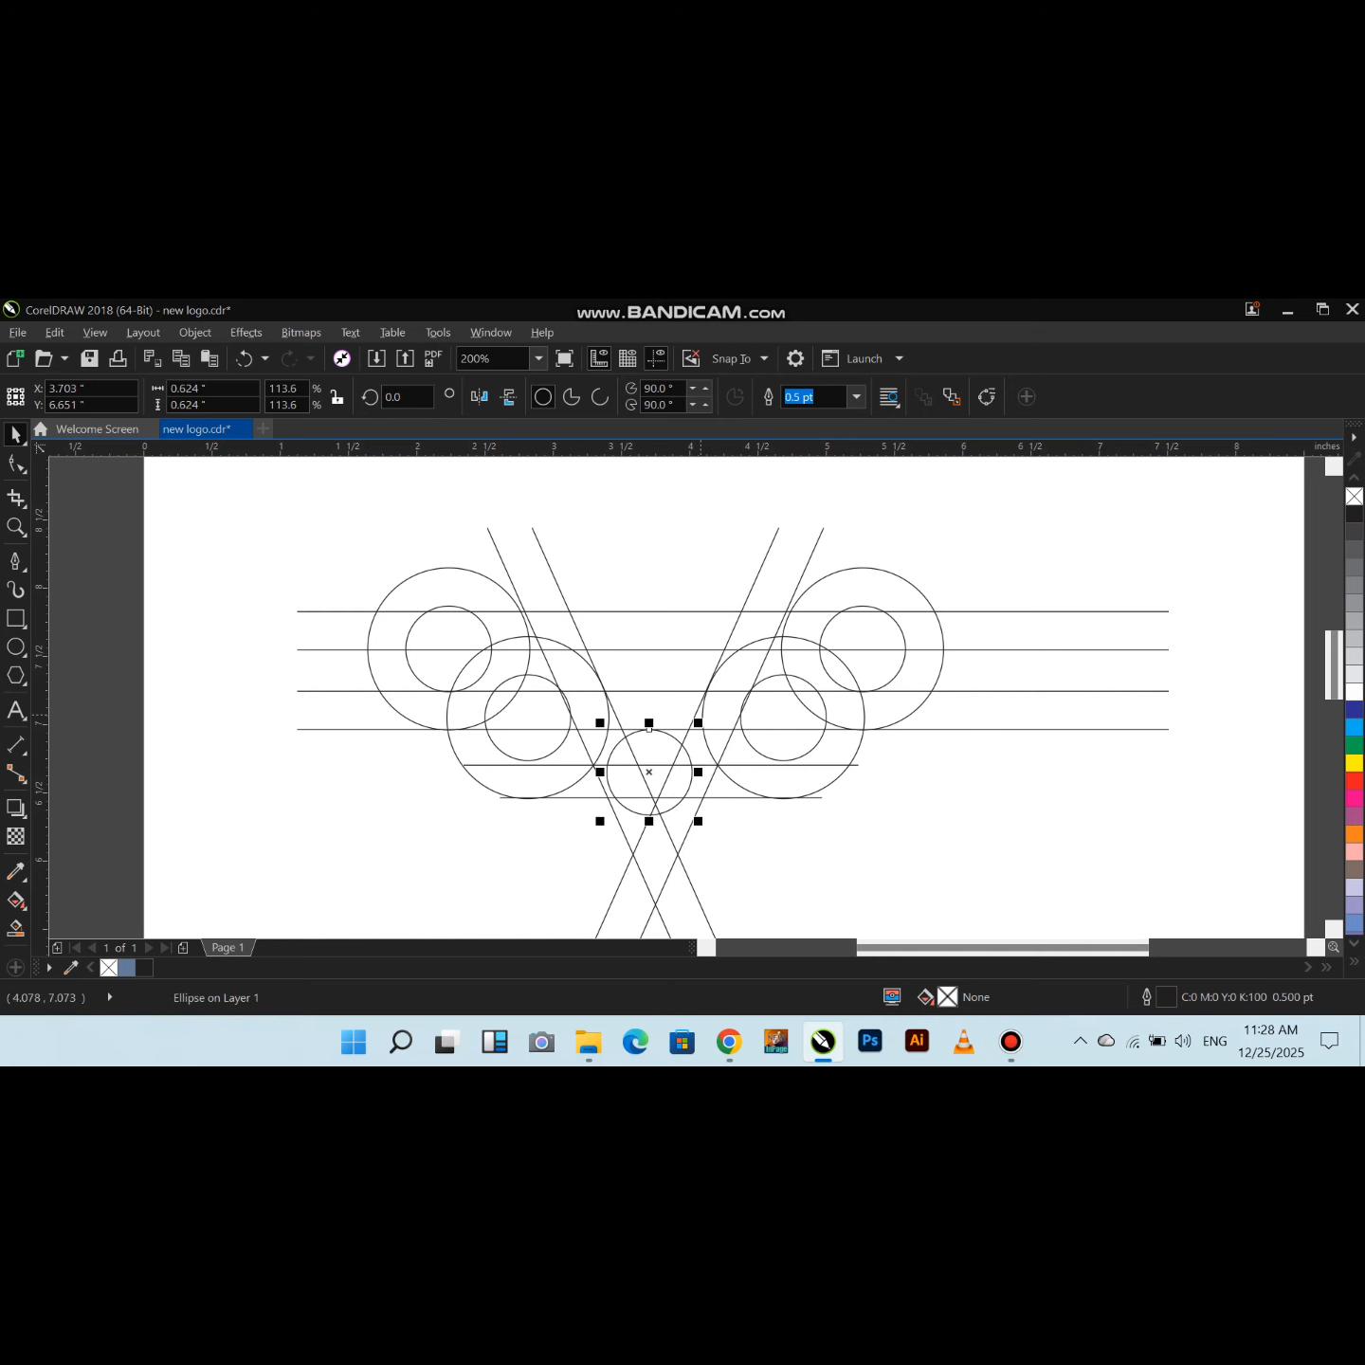
scroll(662, 774, "up", 2)
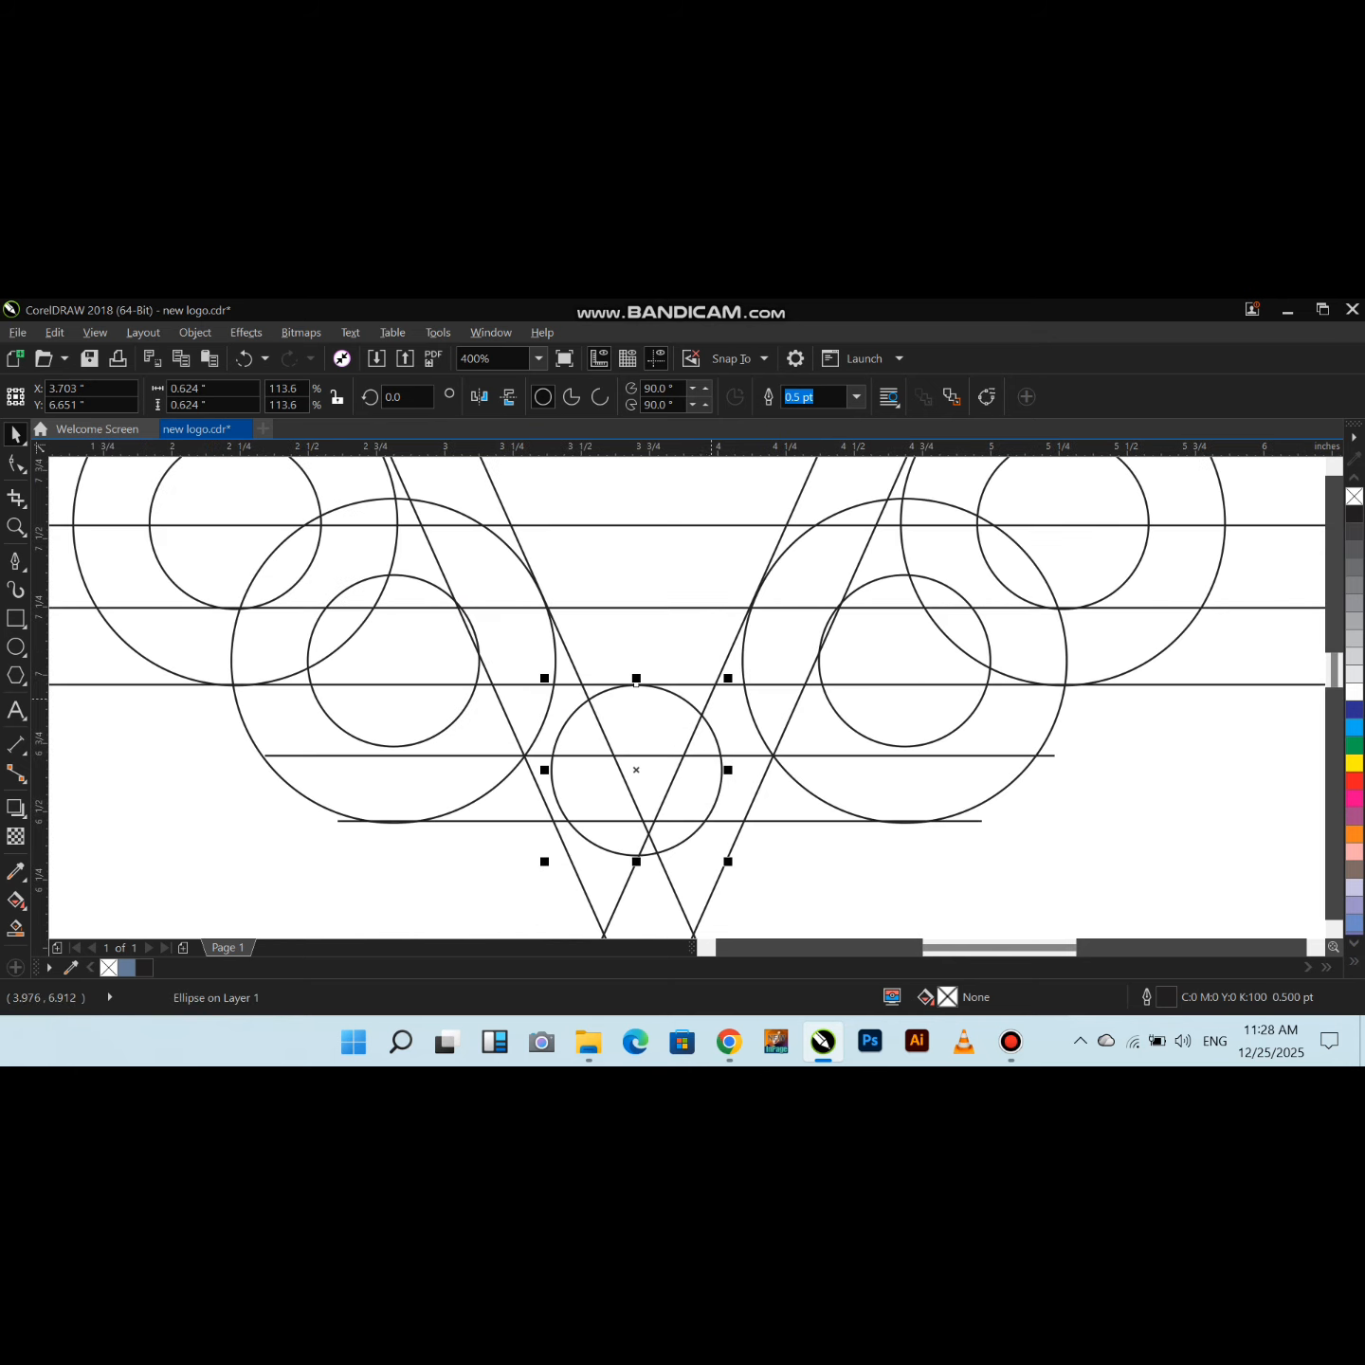
left_click_drag(728, 678, 708, 711)
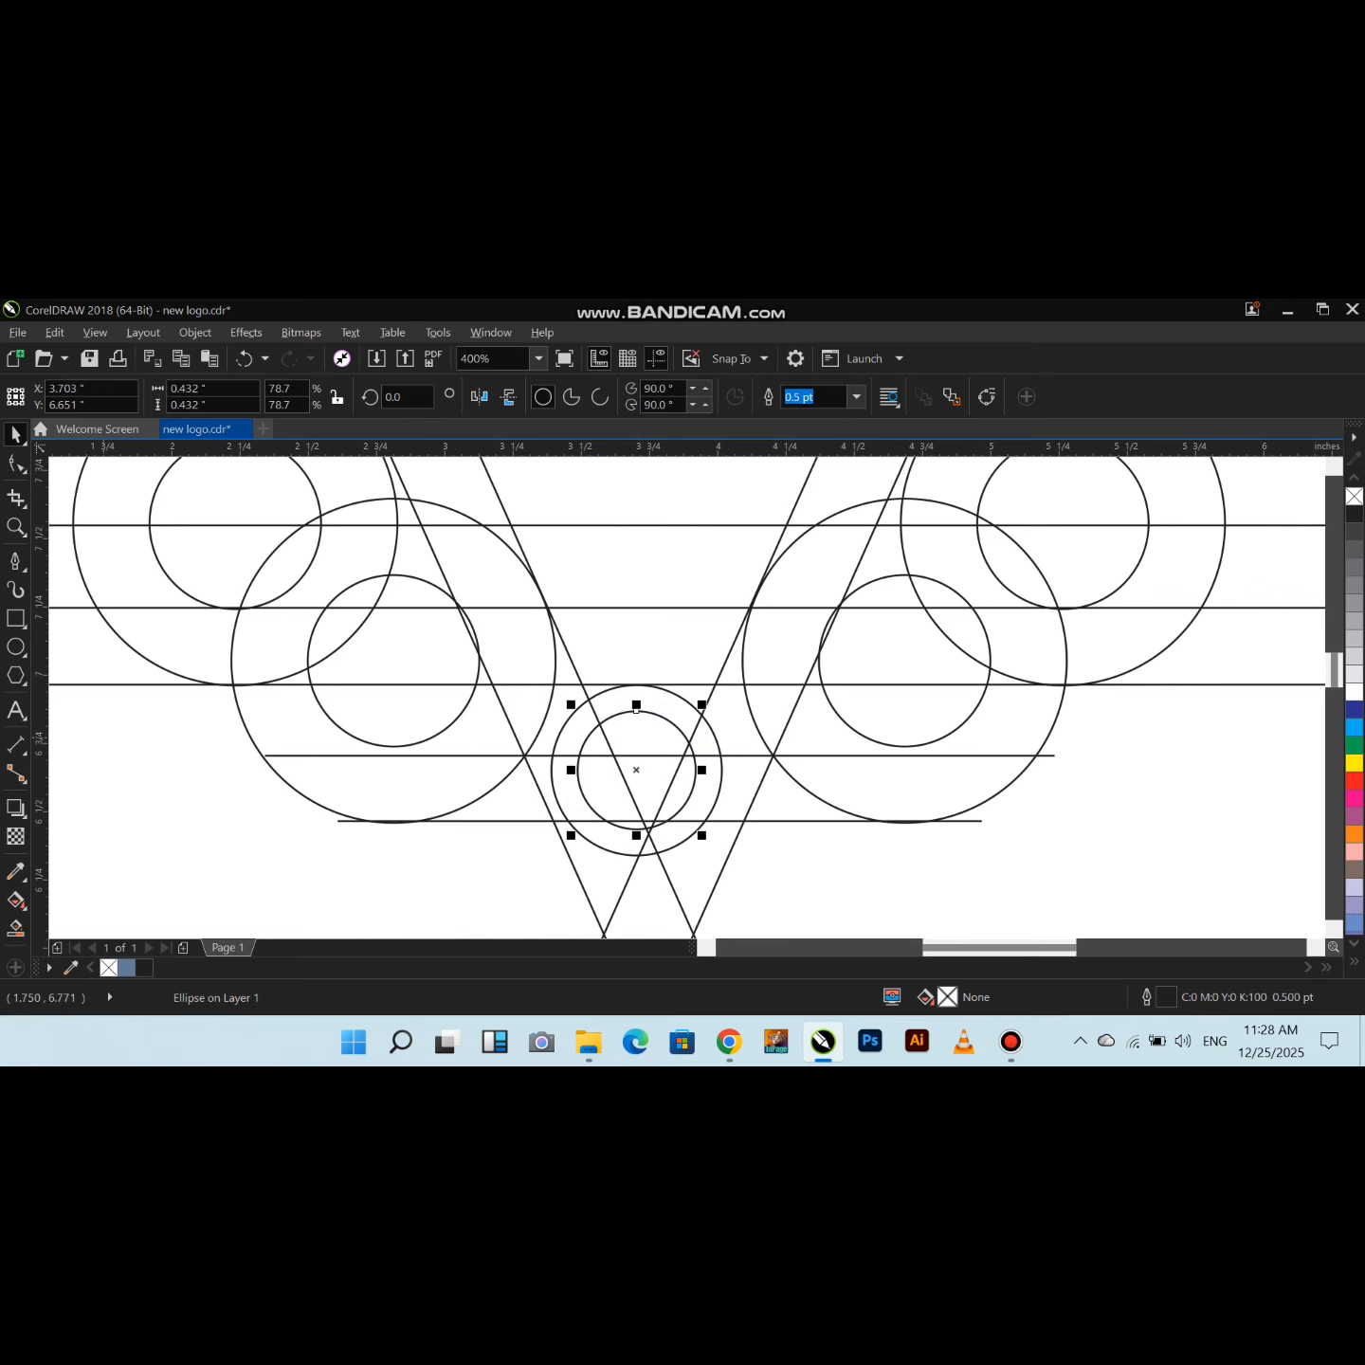
Smart-fill the regions of the upper-left band between the two topmost lines with blue-grey (C40 M20 Y0 K40), ending at the inner slanted line
left_click(15, 928)
scroll(614, 836, "down", 1)
left_click(363, 660)
left_click(423, 662)
left_click(472, 659)
left_click(490, 675)
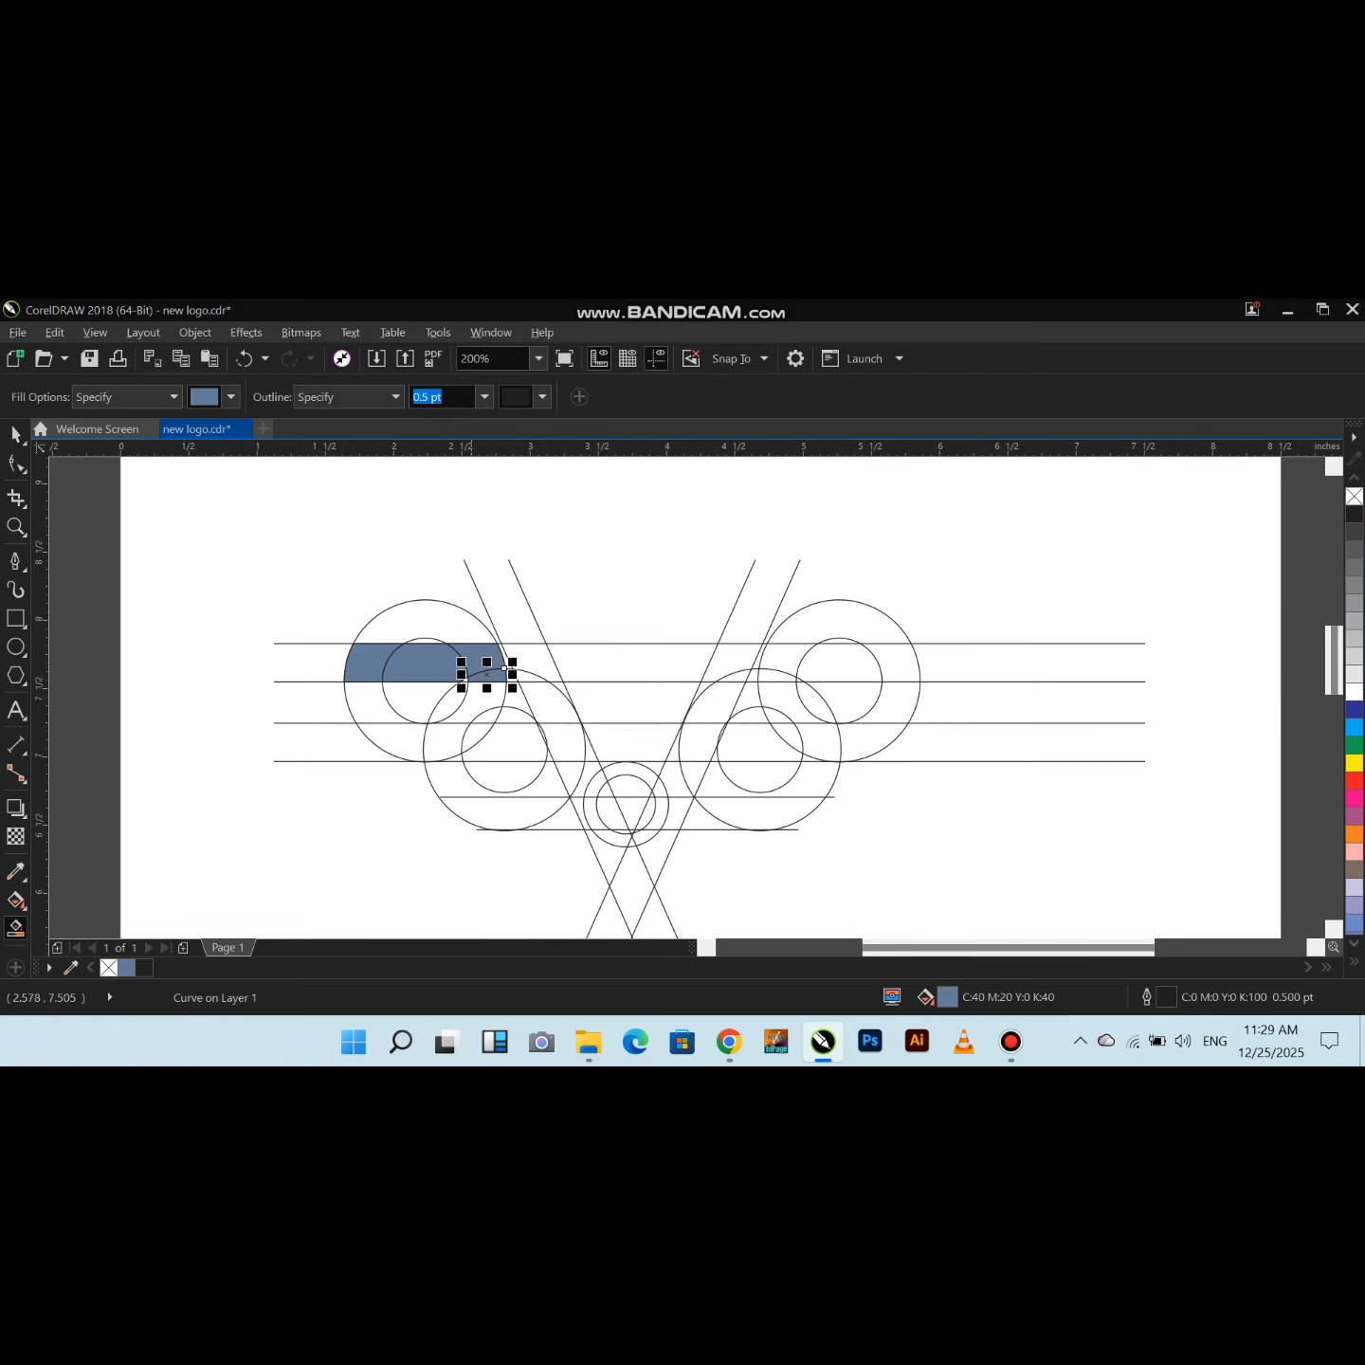
scroll(506, 662, "up", 2)
left_click(511, 662)
left_click(531, 709)
left_click(621, 645)
left_click(347, 726)
left_click(599, 717)
scroll(659, 623, "down", 1)
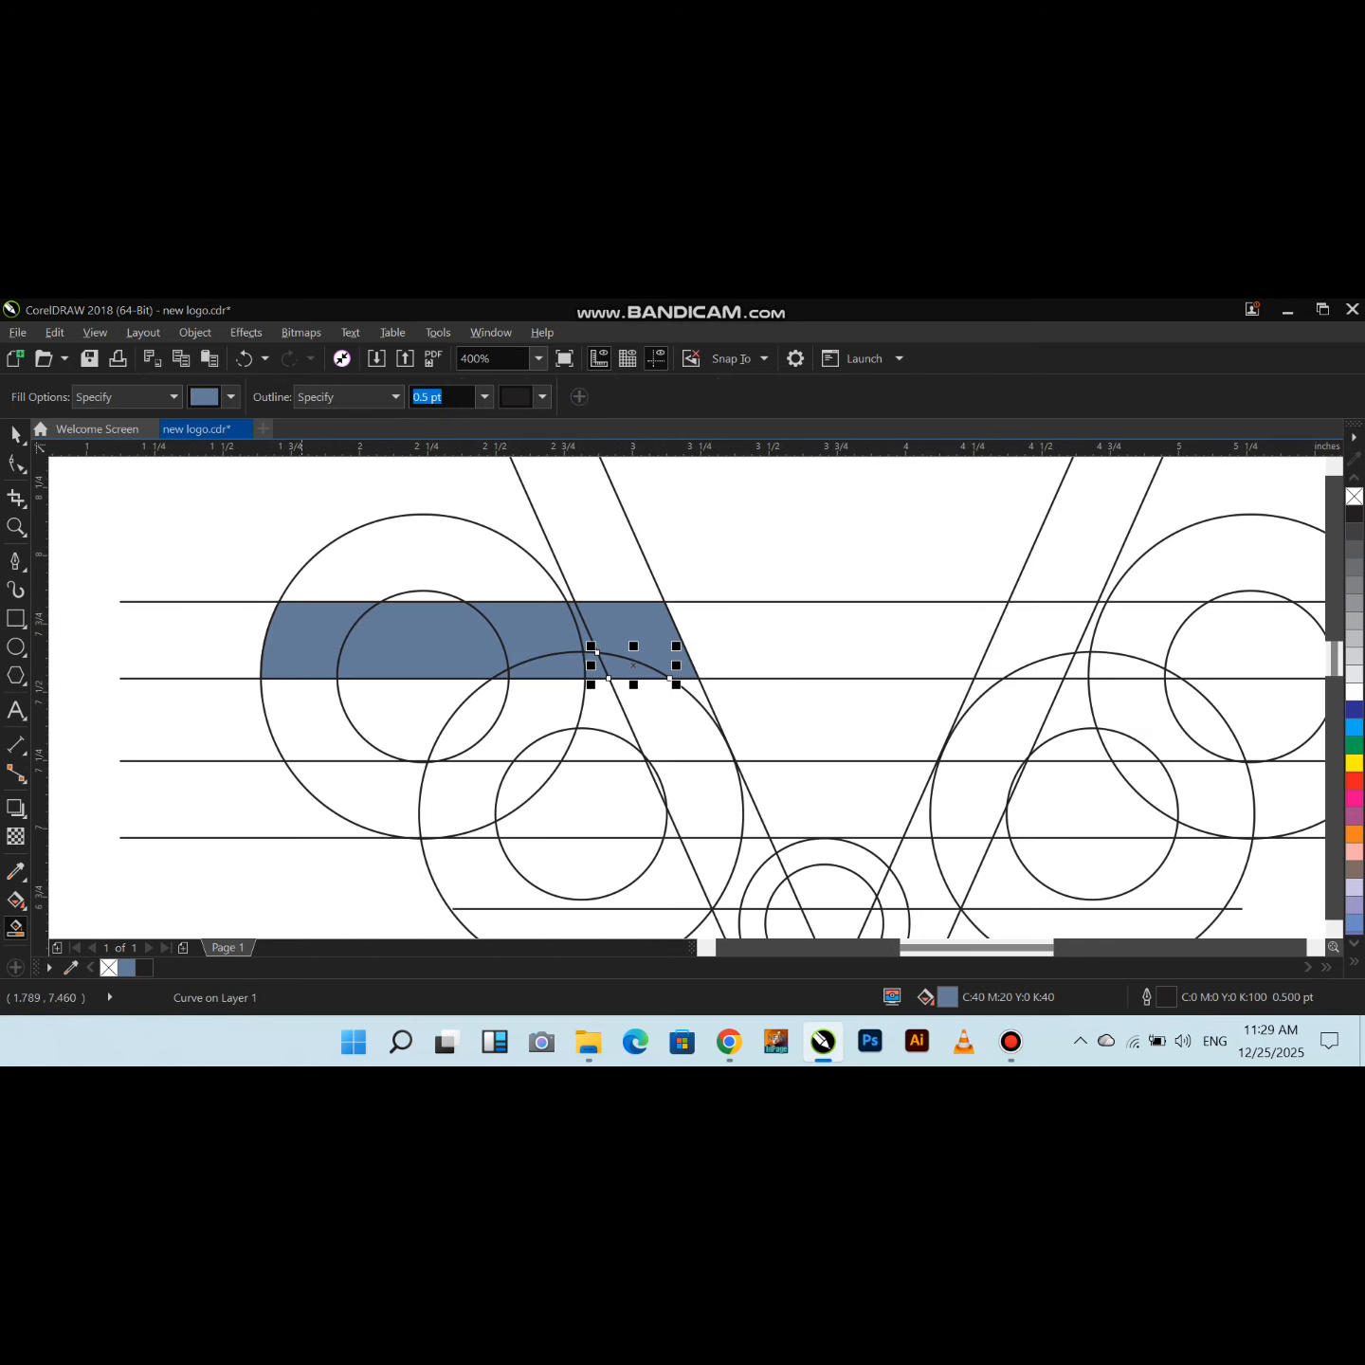
Smart-fill the upper-left ring's outer curve and the band between the third and fourth lines up to the outer slanted line
left_click(304, 702)
left_click(377, 796)
left_click(456, 801)
left_click(581, 819)
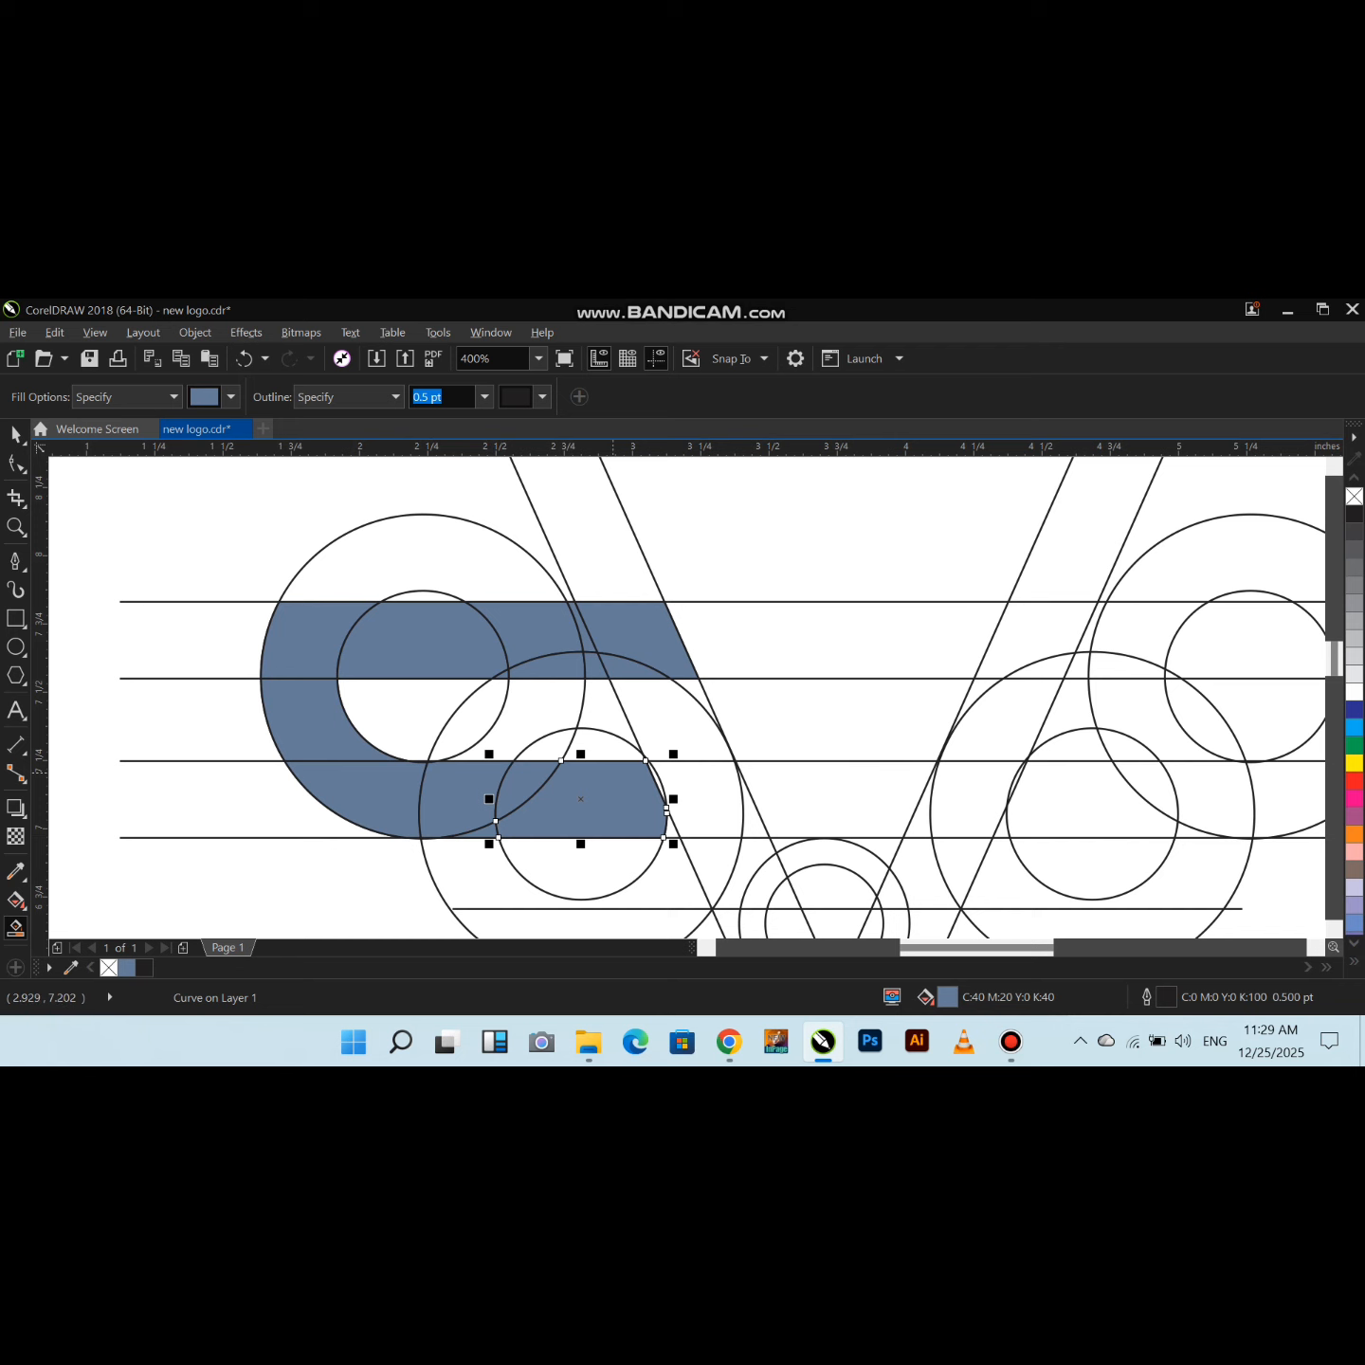
left_click(670, 832)
scroll(542, 732, "down", 1)
left_click(570, 827)
key("ctrl+z")
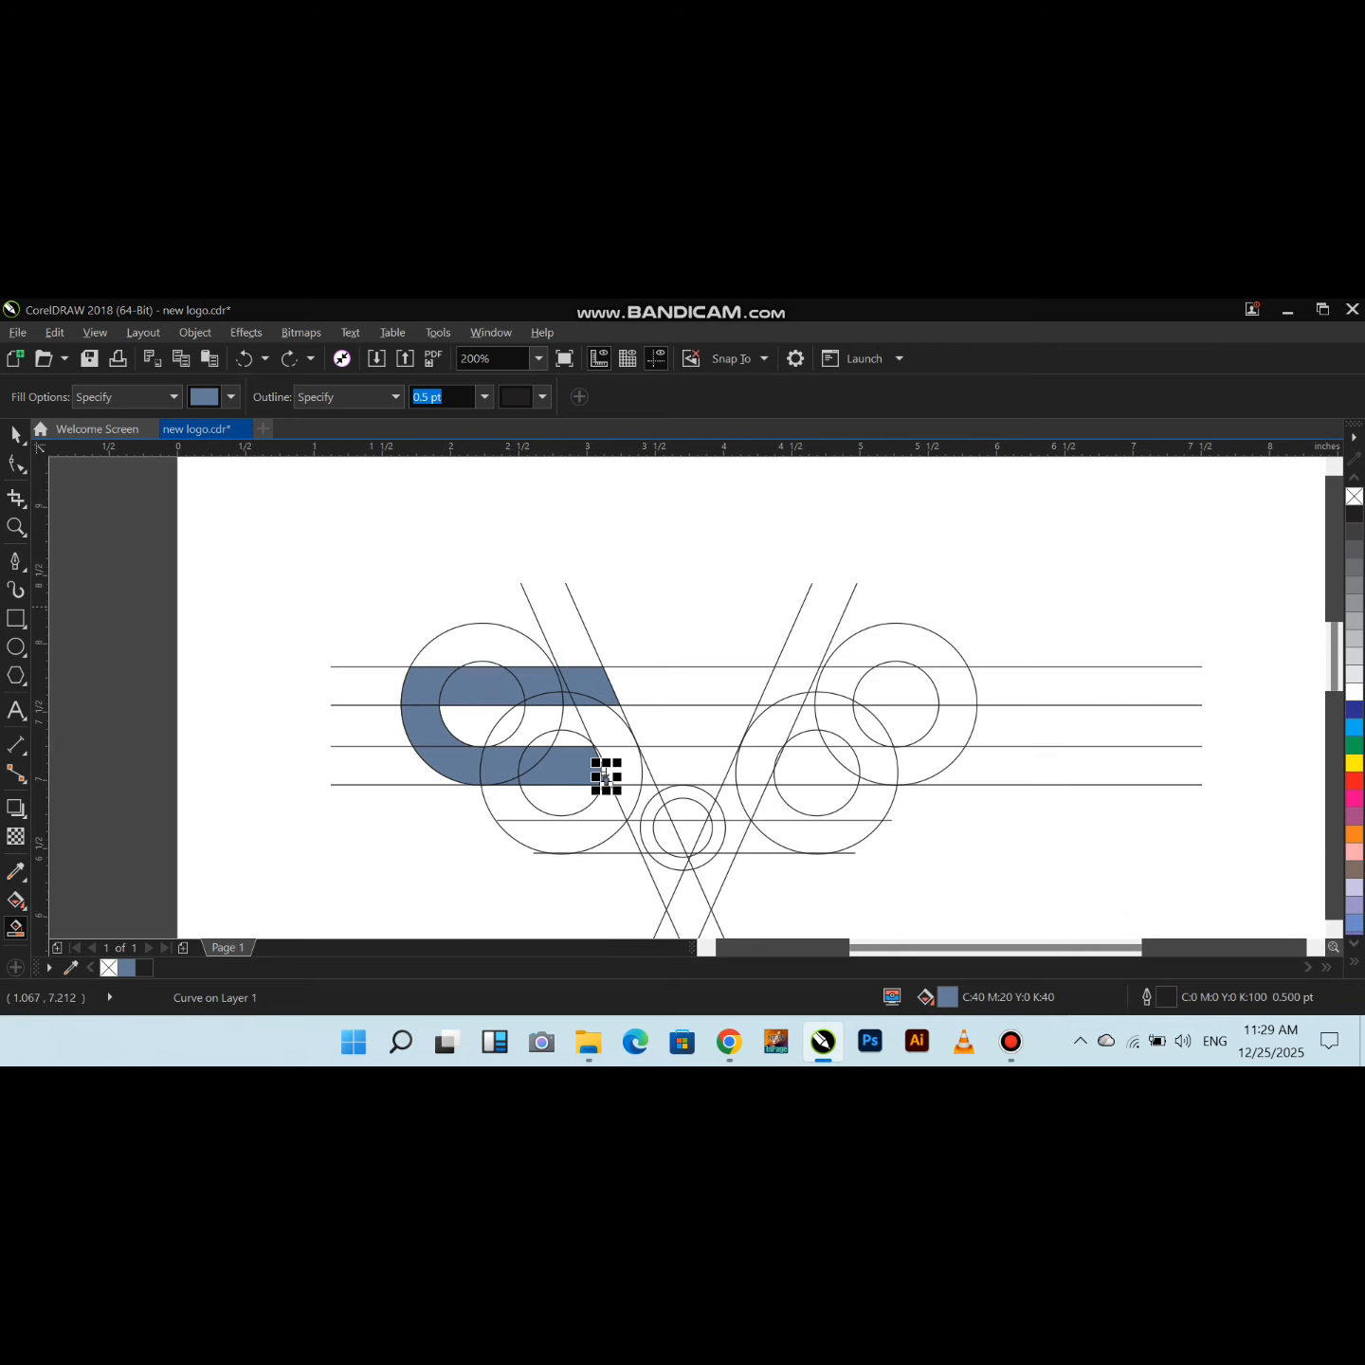
Extend the fifth horizontal line to the left, making it about 3.02 in long
left_click(15, 435)
left_click(529, 845)
left_click(524, 820)
left_click_drag(491, 820, 473, 822)
scroll(584, 807, "up", 1)
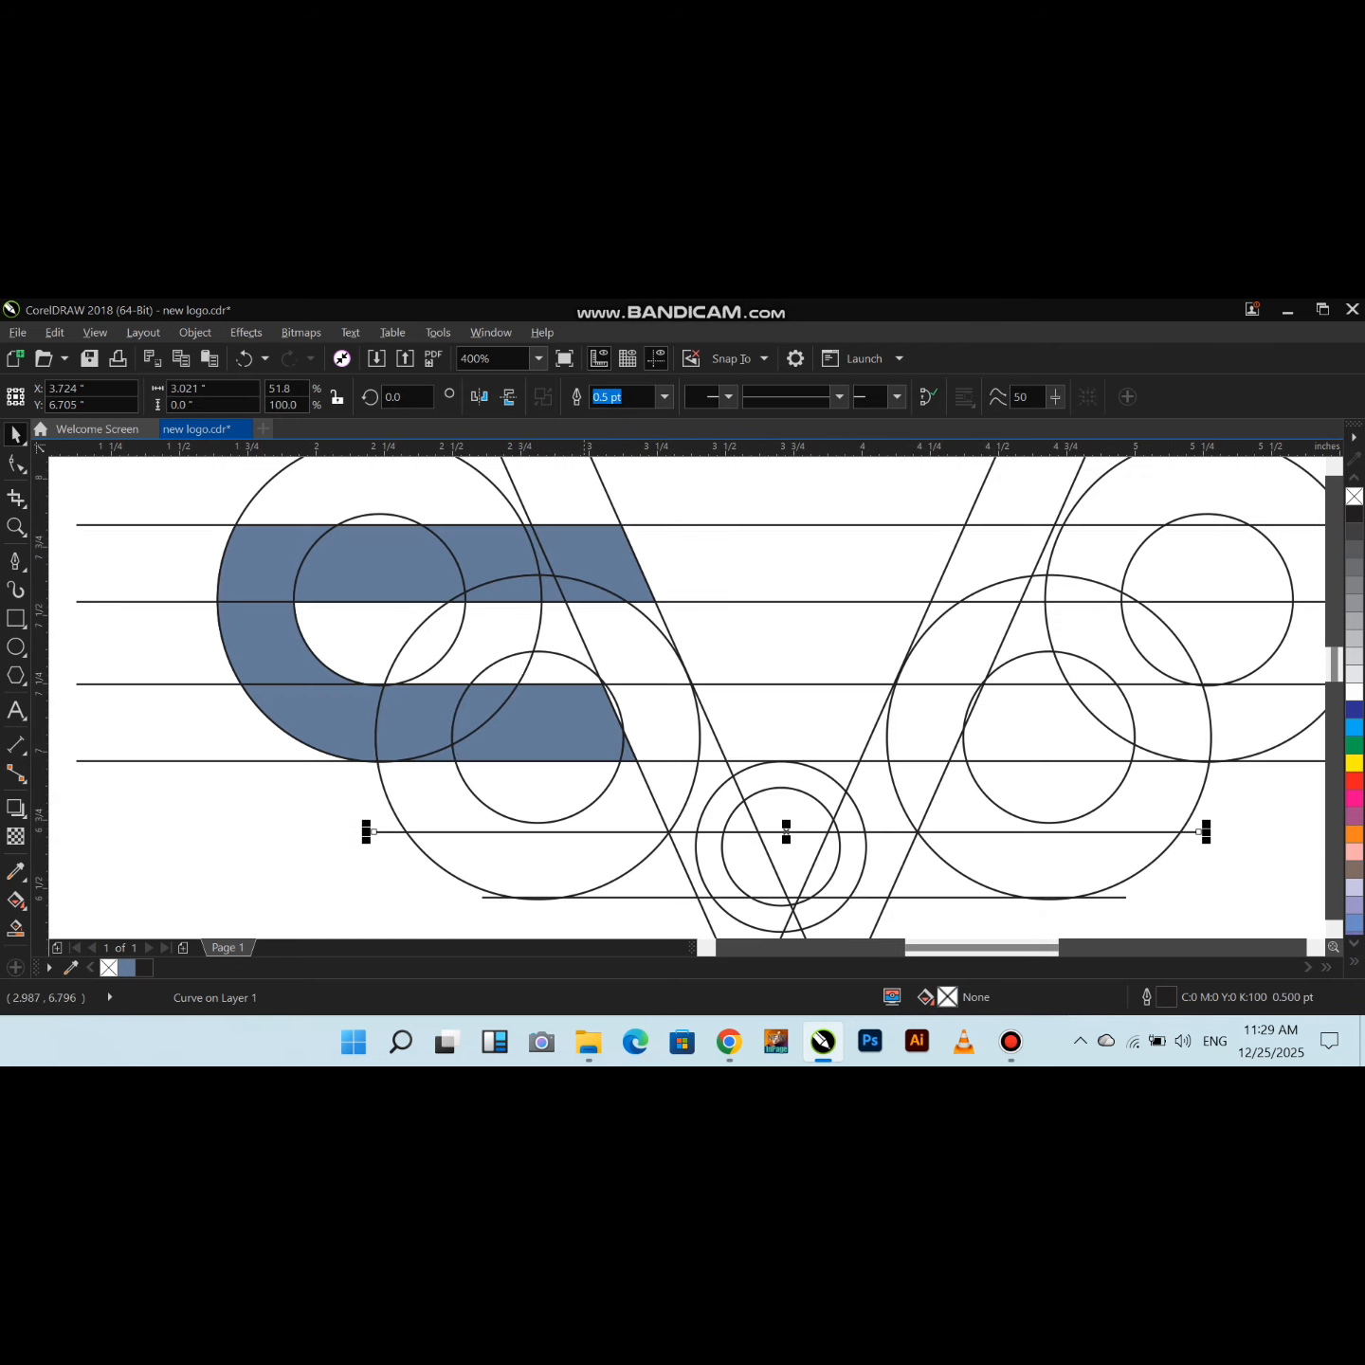
Enlarge the lower-left inner circle about its centre so that it meets the fifth horizontal line
left_click(584, 809)
left_click_drag(630, 643, 637, 636)
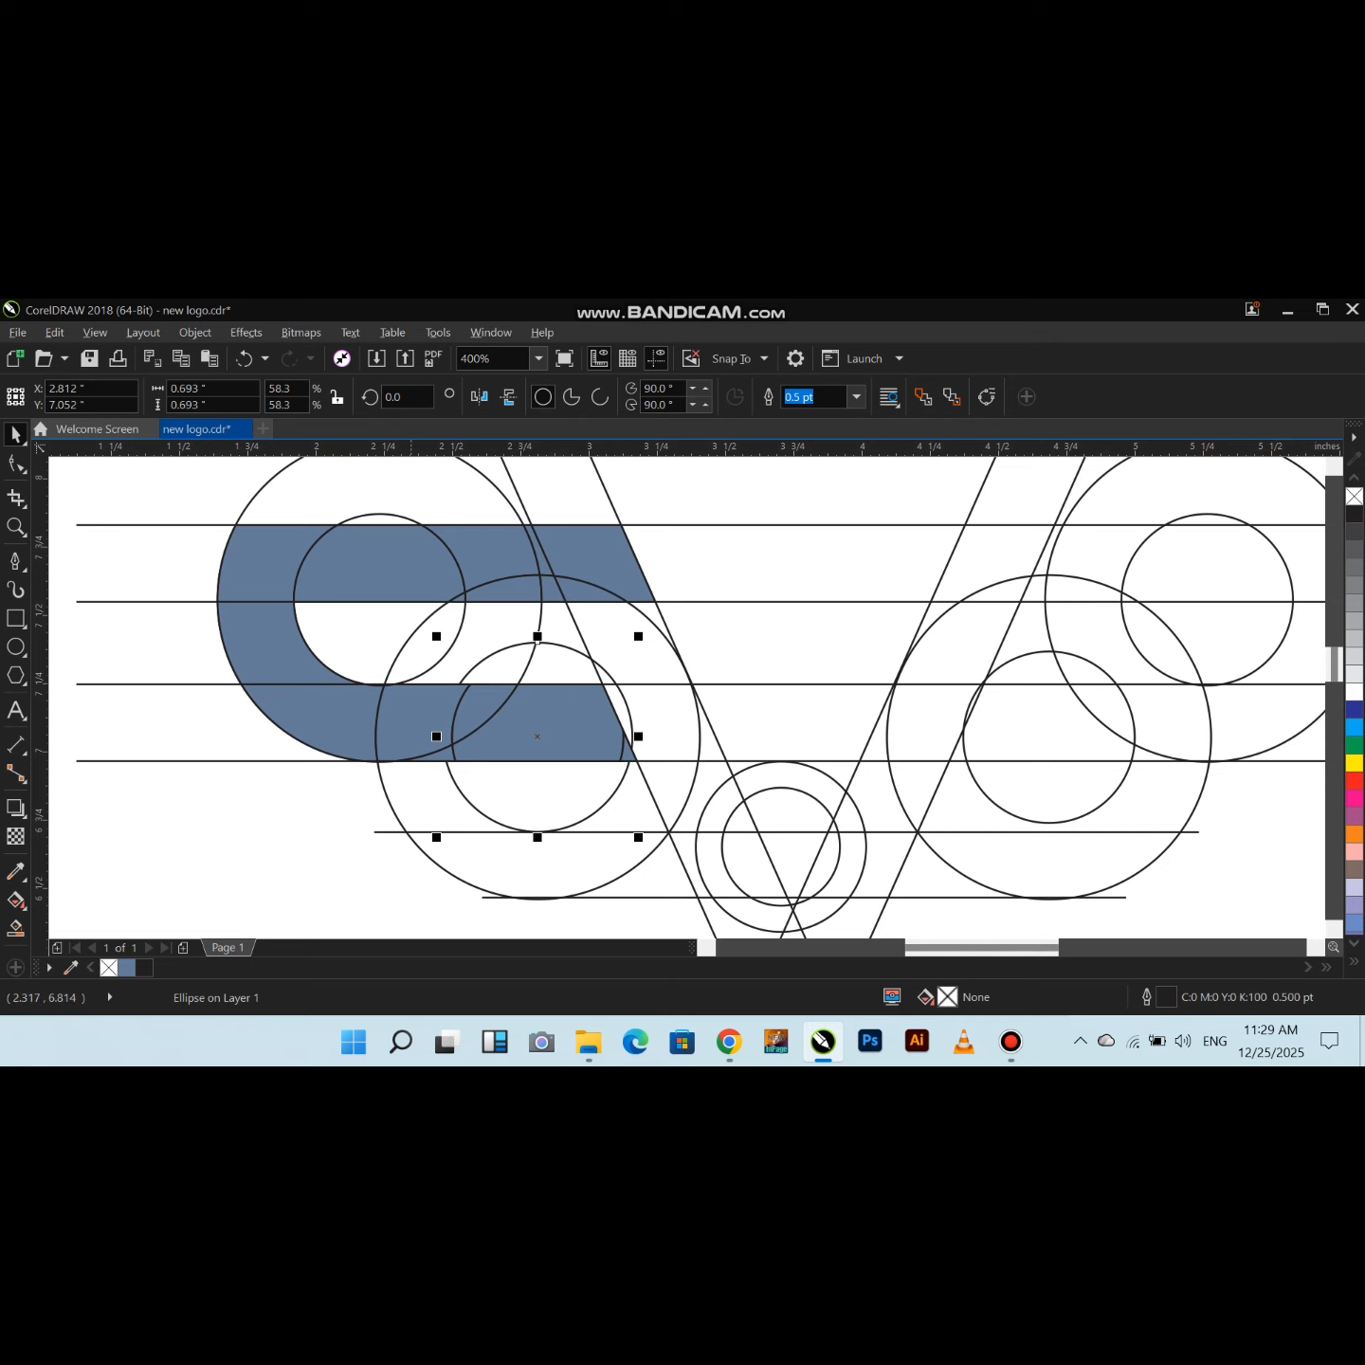
left_click(16, 928)
left_click(437, 806)
key("ctrl+z")
left_click(15, 435)
left_click_drag(638, 837, 640, 839)
Smart-fill the lower-left ring's curve and the band between the two lowest lines up to the slanted line
left_click(14, 928)
left_click(434, 805)
left_click(512, 859)
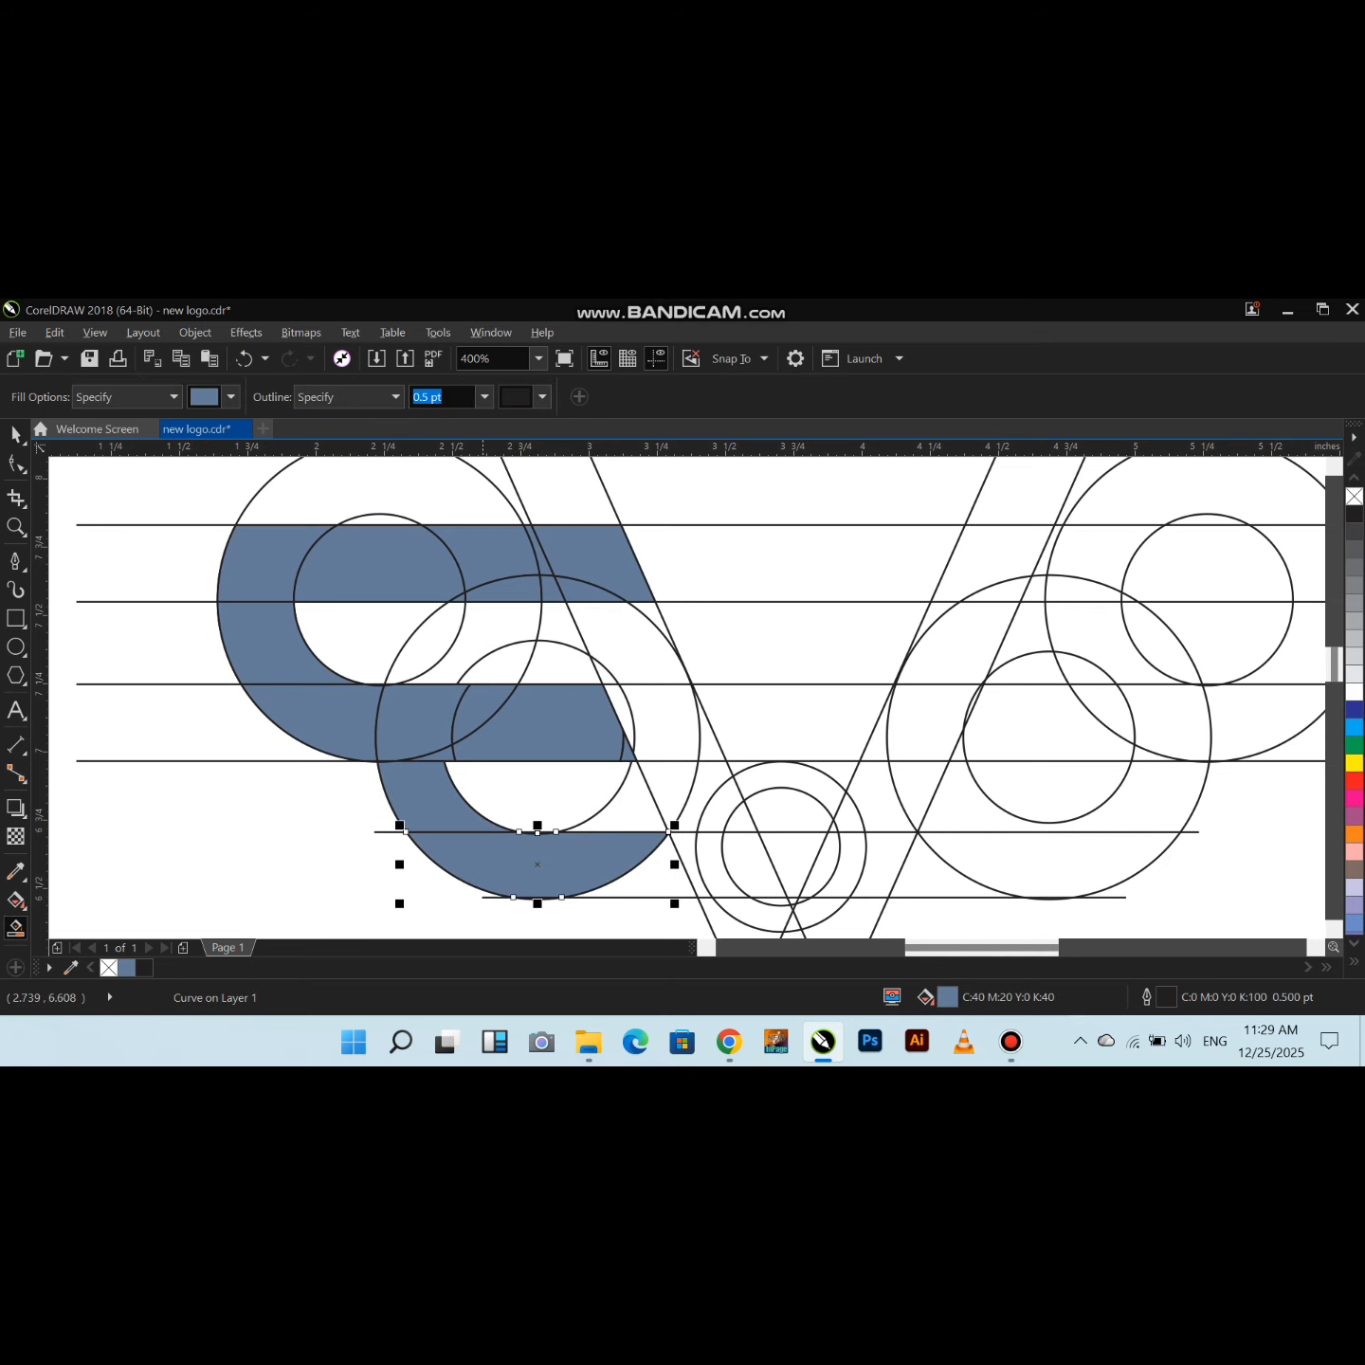
left_click(650, 880)
scroll(586, 787, "down", 2)
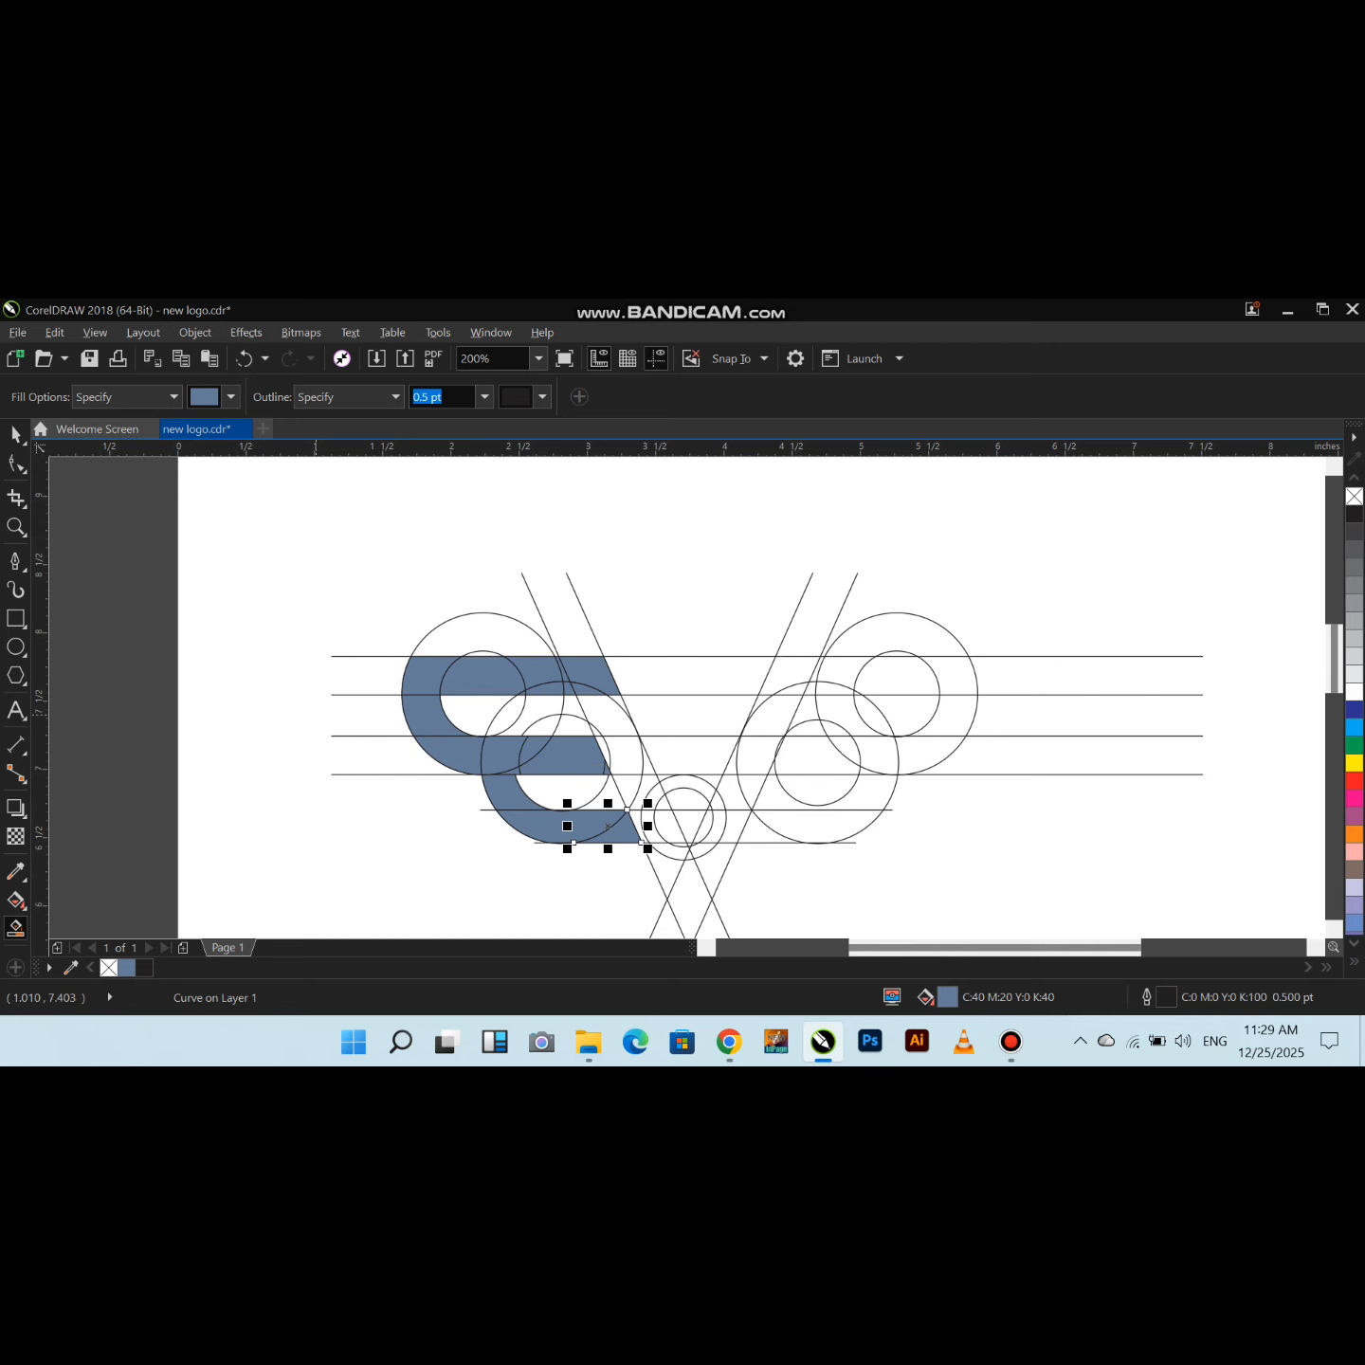
Smart-fill the regions of the upper-right band between the two topmost lines, from the inner slanted line through the inner circle
left_click(791, 671)
scroll(813, 675, "up", 1)
left_click(815, 676)
left_click(811, 704)
left_click(779, 706)
left_click(879, 670)
left_click(985, 675)
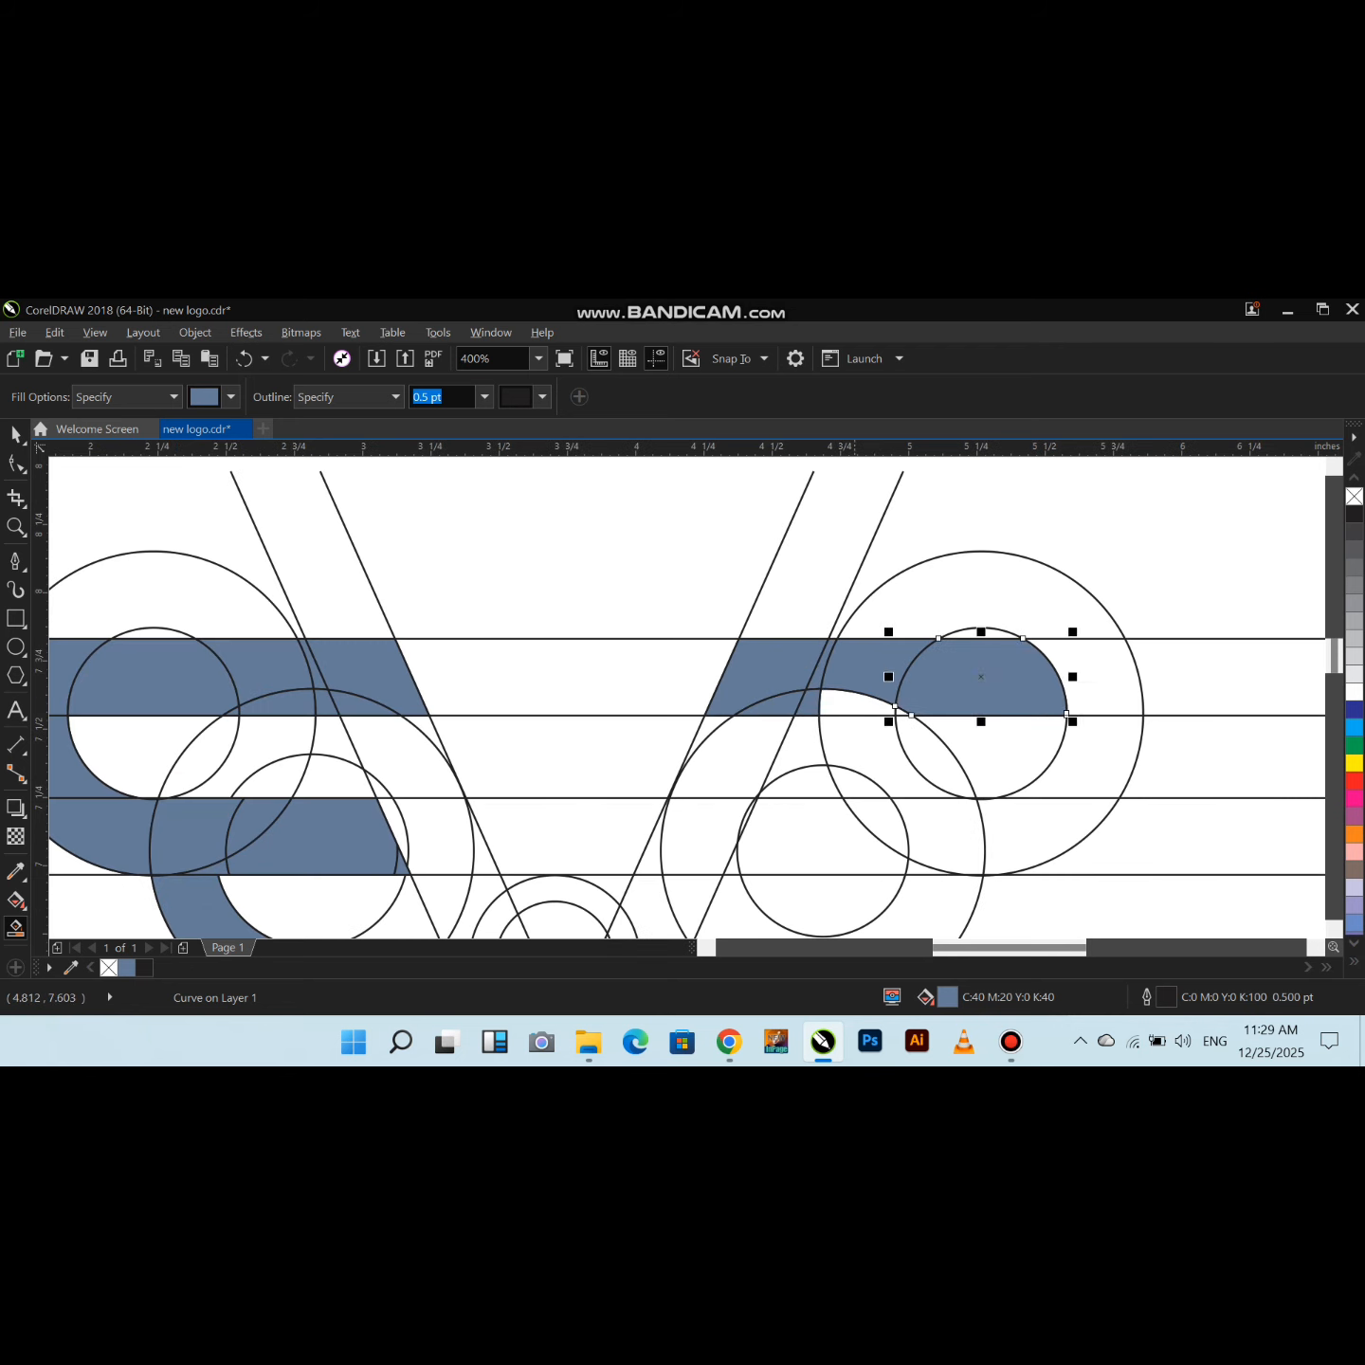
left_click(858, 701)
Smart-fill the upper-right ring's outer curve and the right-hand band between the third and fourth lines
left_click(1109, 746)
left_click(1023, 839)
left_click(841, 845)
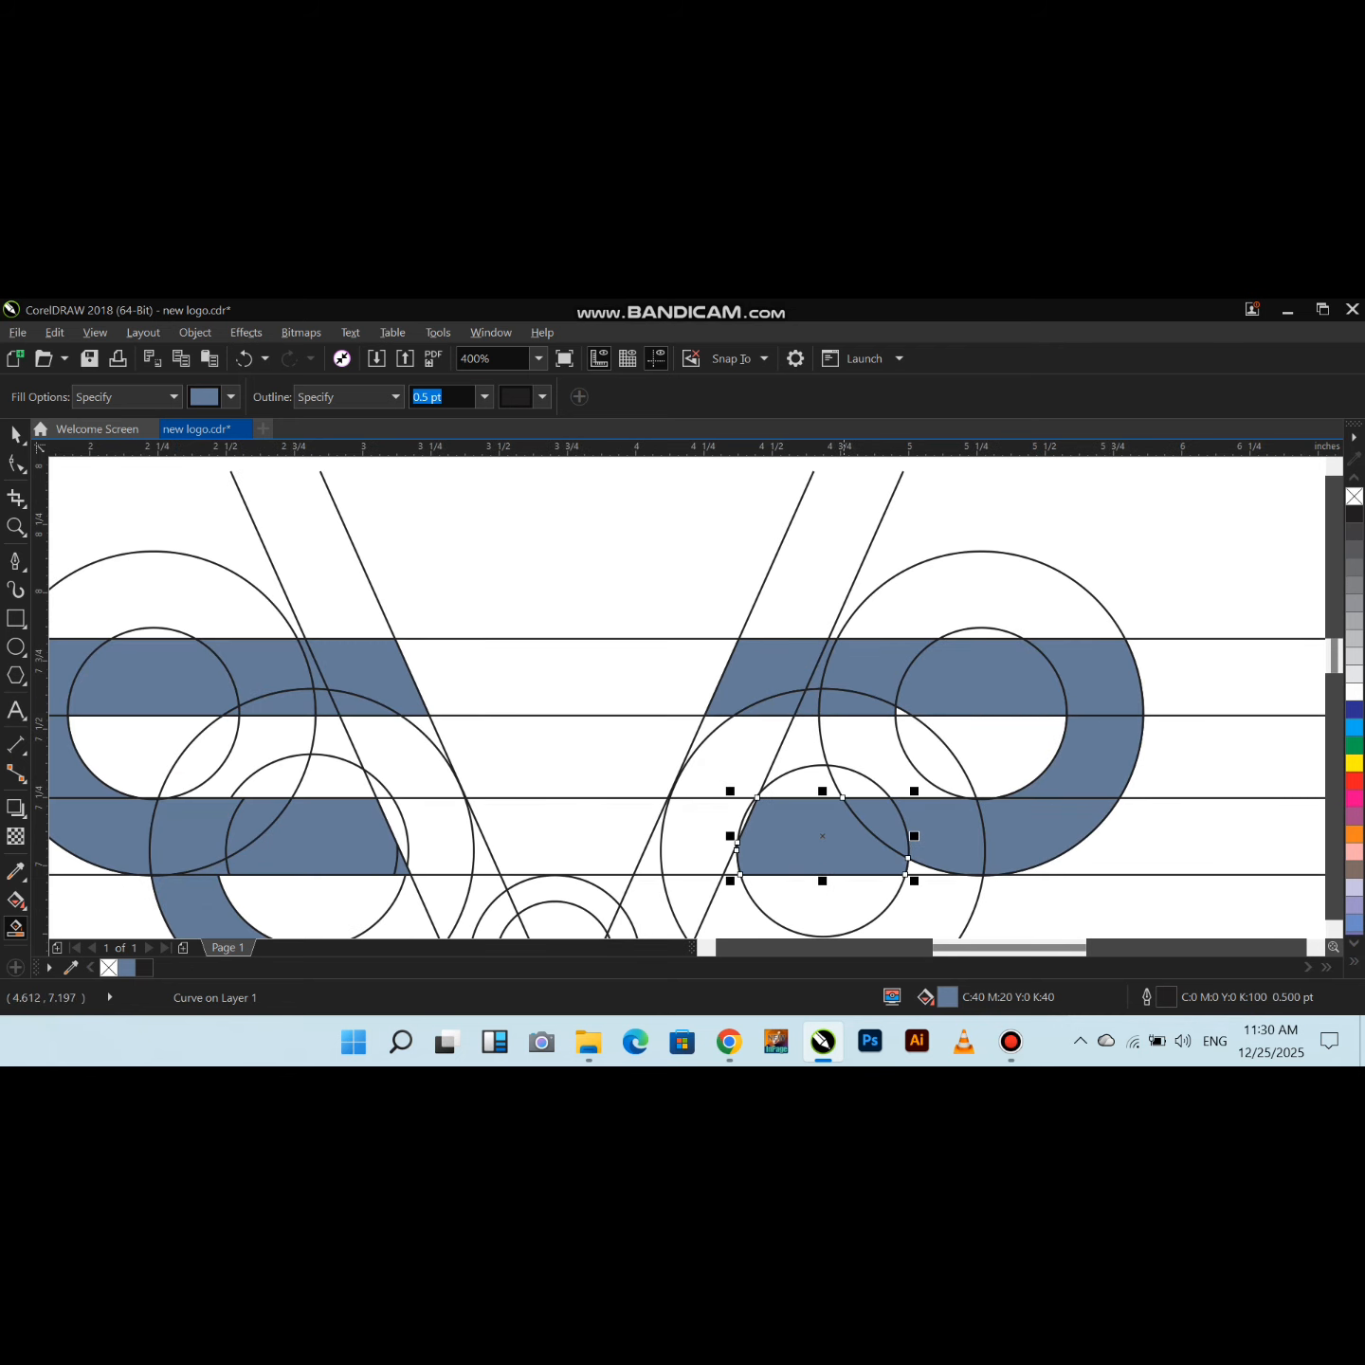
scroll(853, 839, "down", 1)
scroll(781, 882, "up", 1)
left_click(809, 820)
left_click(1000, 822)
left_click(1009, 857)
key("ctrl+z")
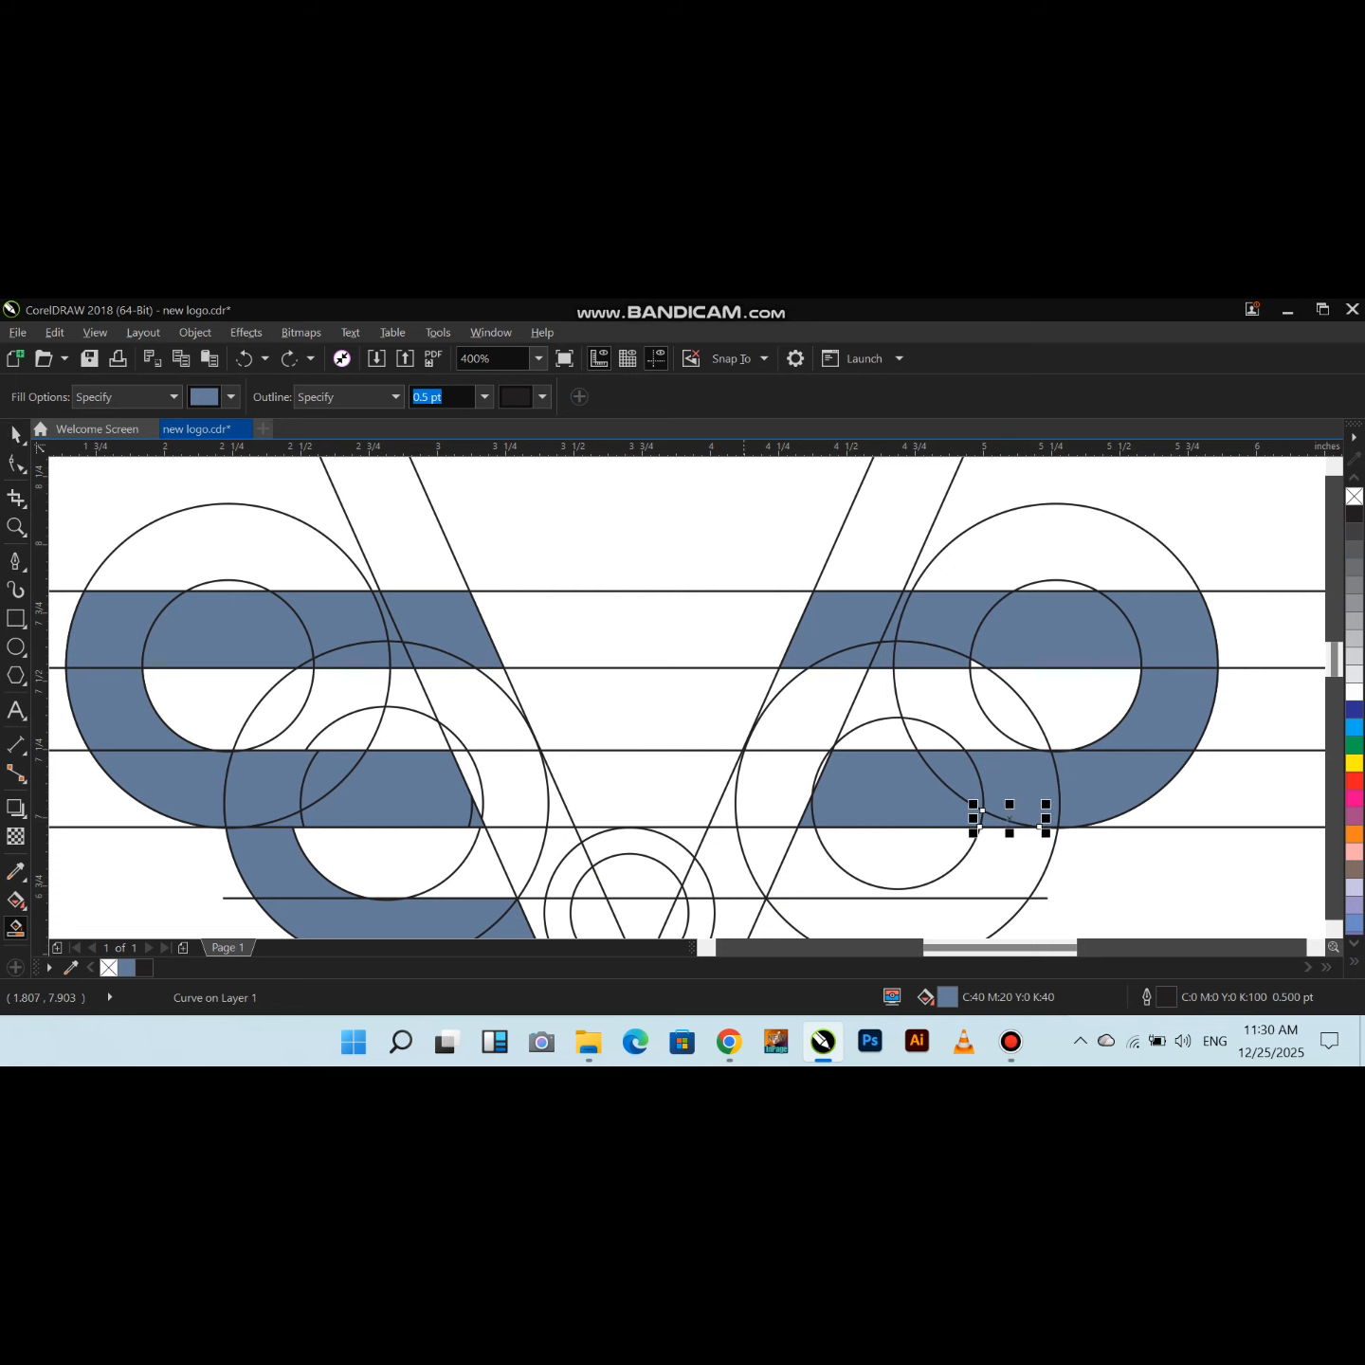
Enlarge the lower-right inner circle about its centre to about 0.70 in wide
left_click(16, 434)
left_click(948, 872)
left_click_drag(991, 894, 1001, 903)
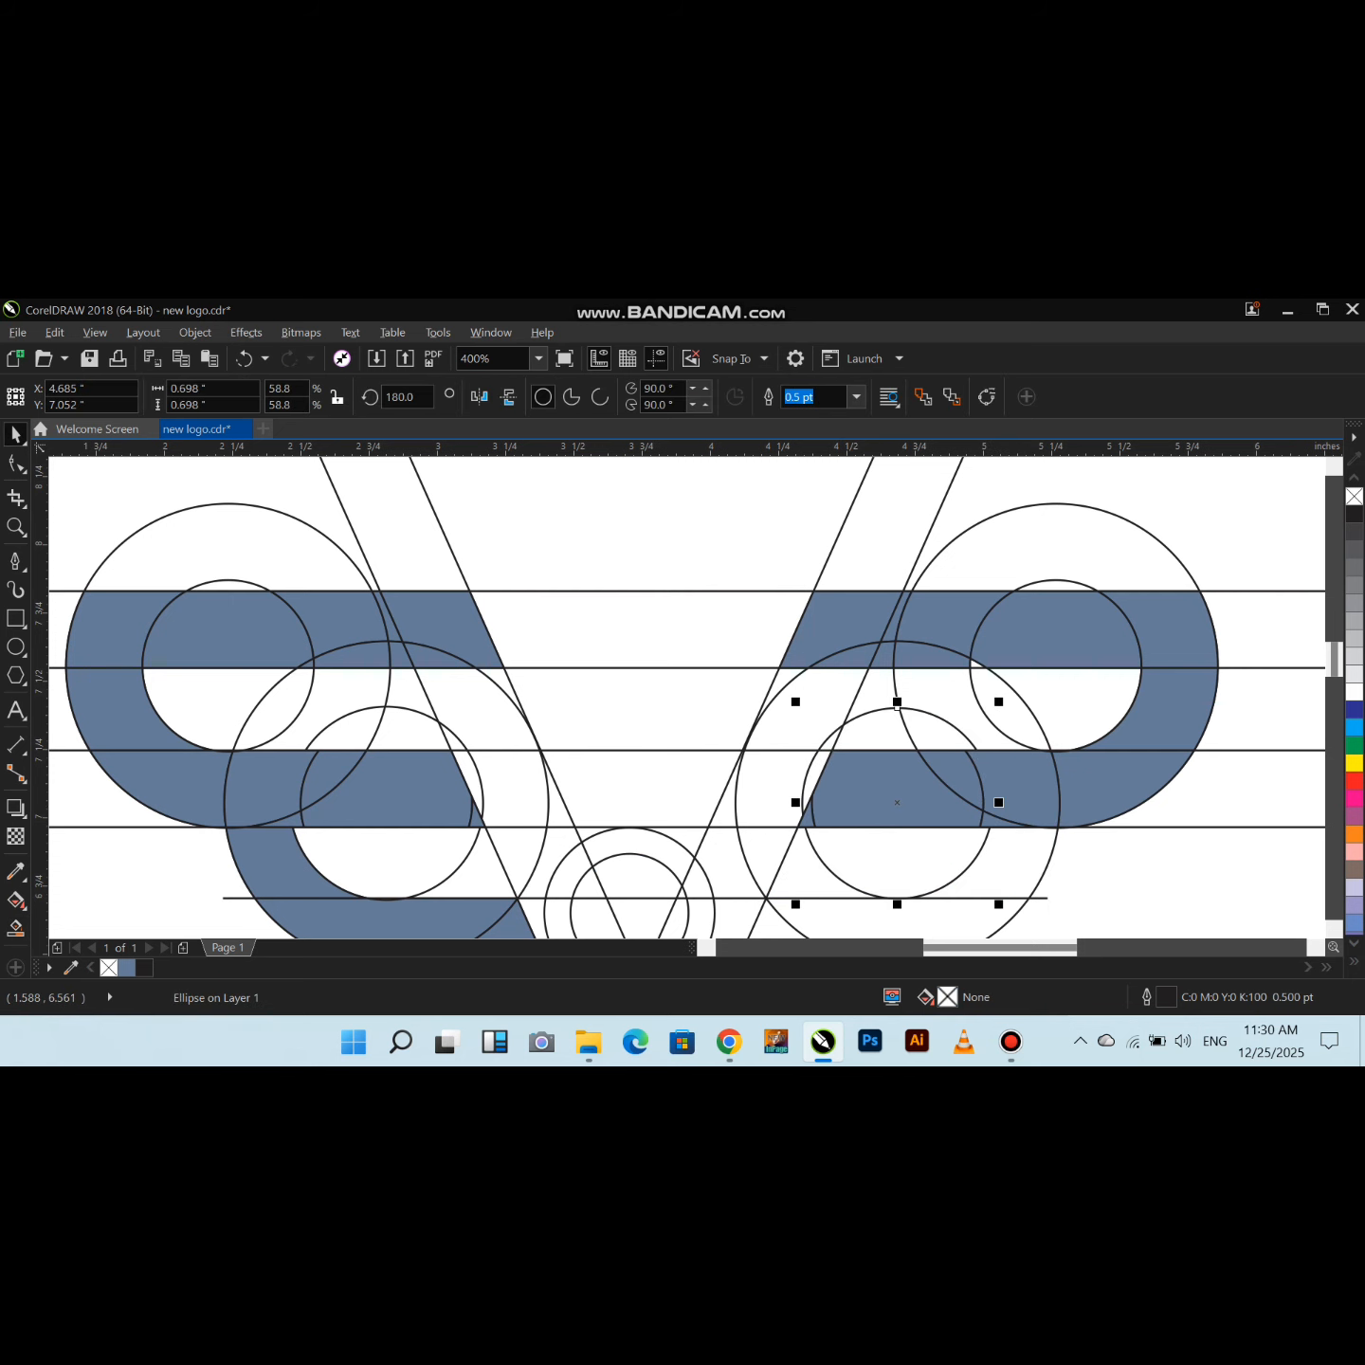
Smart-fill the lower-right ring's curve and the band between the two lowest lines up to the slanted line
left_click(16, 928)
left_click(1022, 856)
scroll(1024, 729, "down", 1)
left_click(980, 828)
left_click(897, 837)
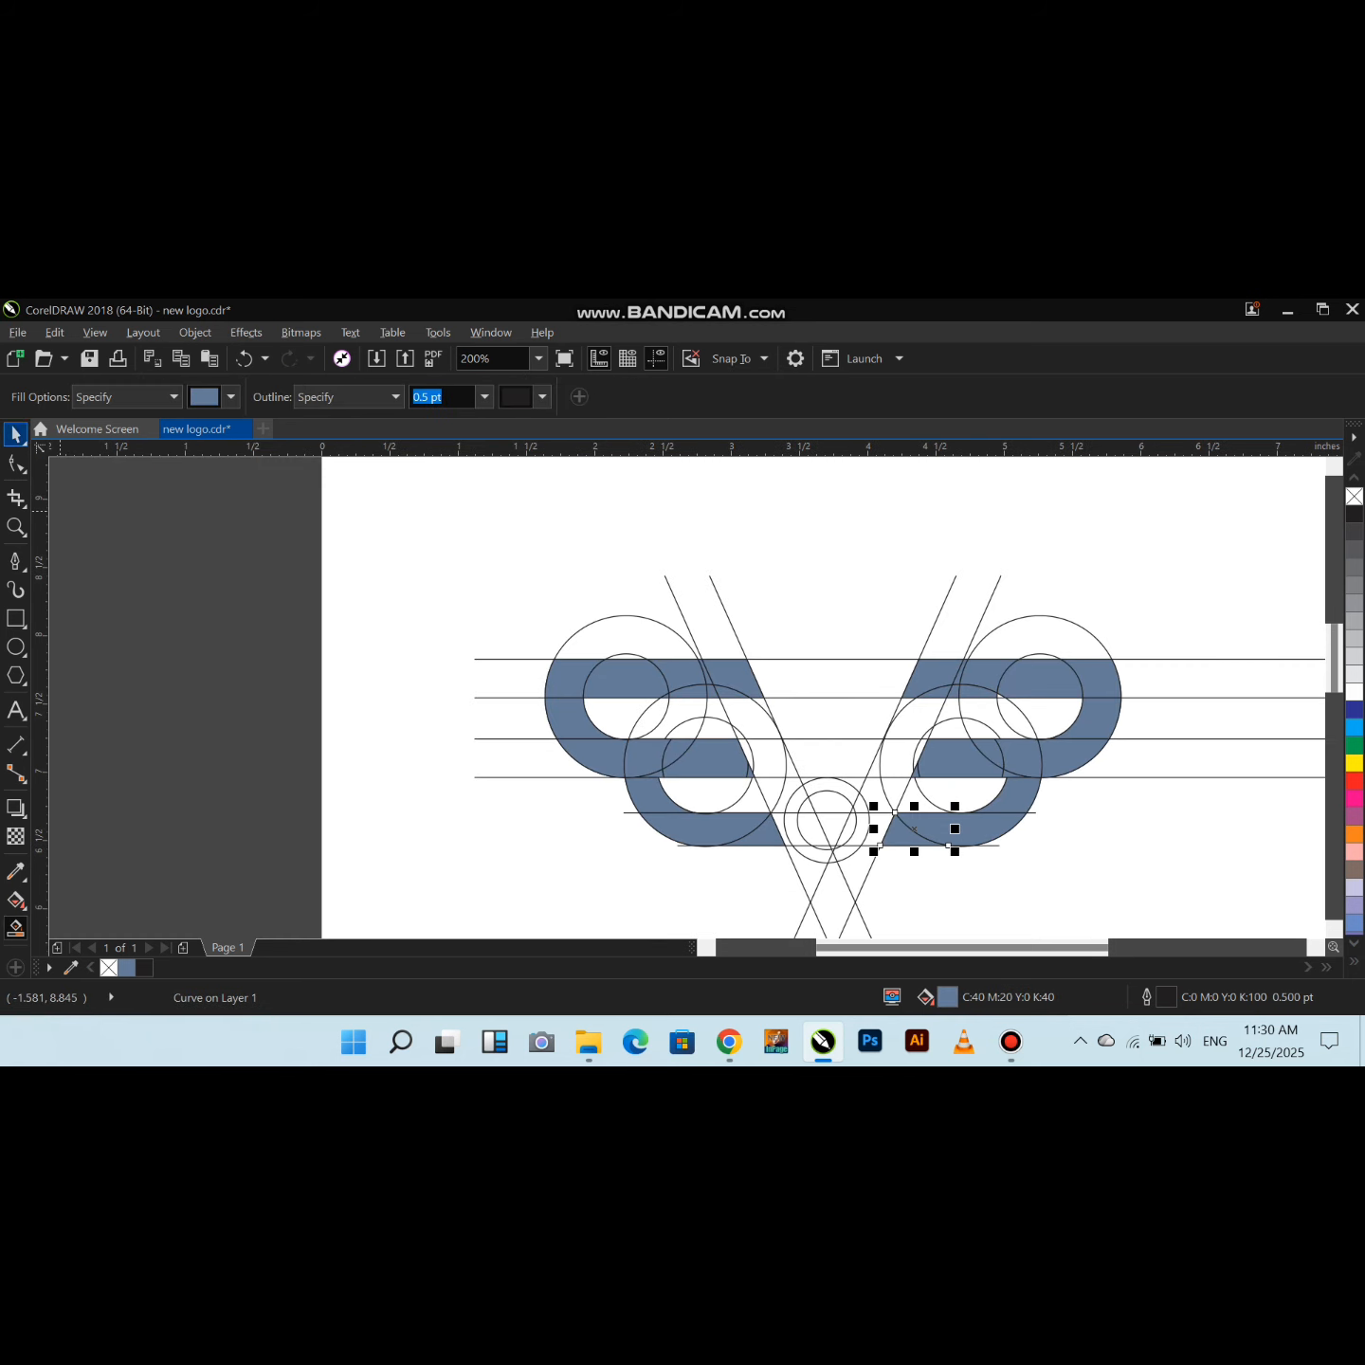
Select both central concentric circles and scale them up about their centre to about 0.82 in overall width
left_click(16, 434)
left_click(906, 829, "shift")
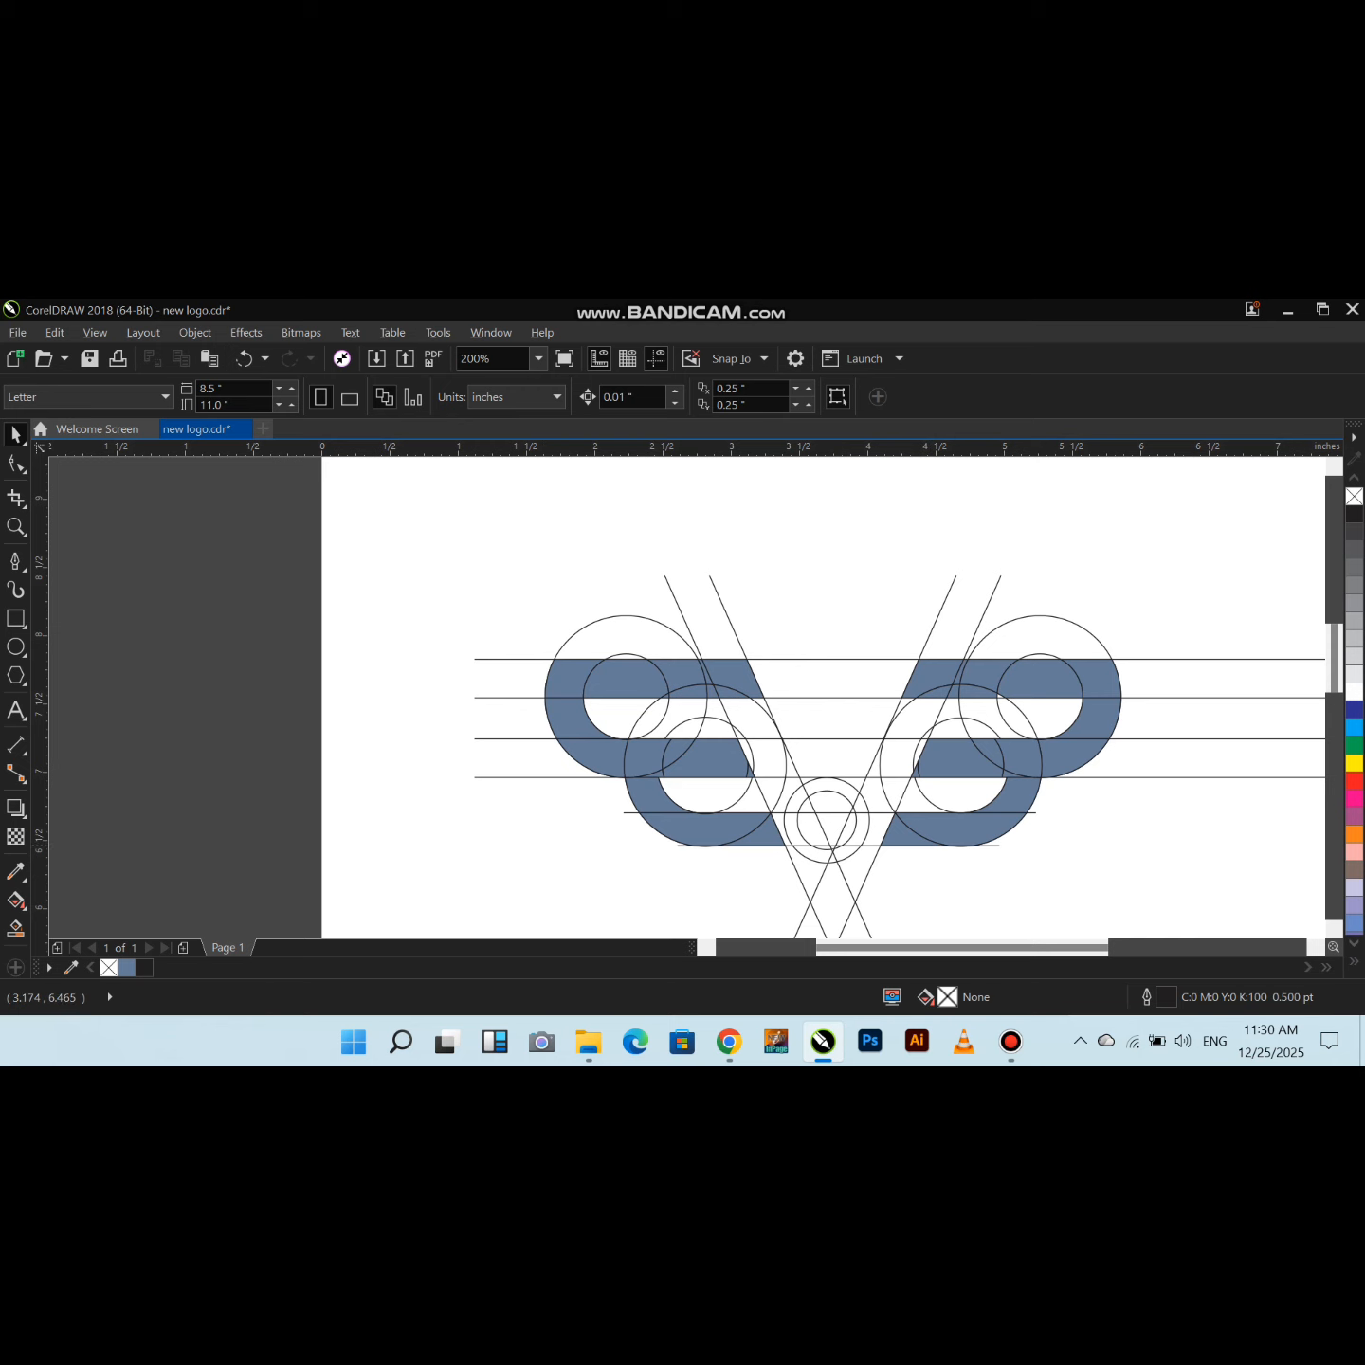
scroll(756, 844, "up", 1)
left_click_drag(1058, 912, 767, 676)
left_click_drag(989, 886, 1017, 900)
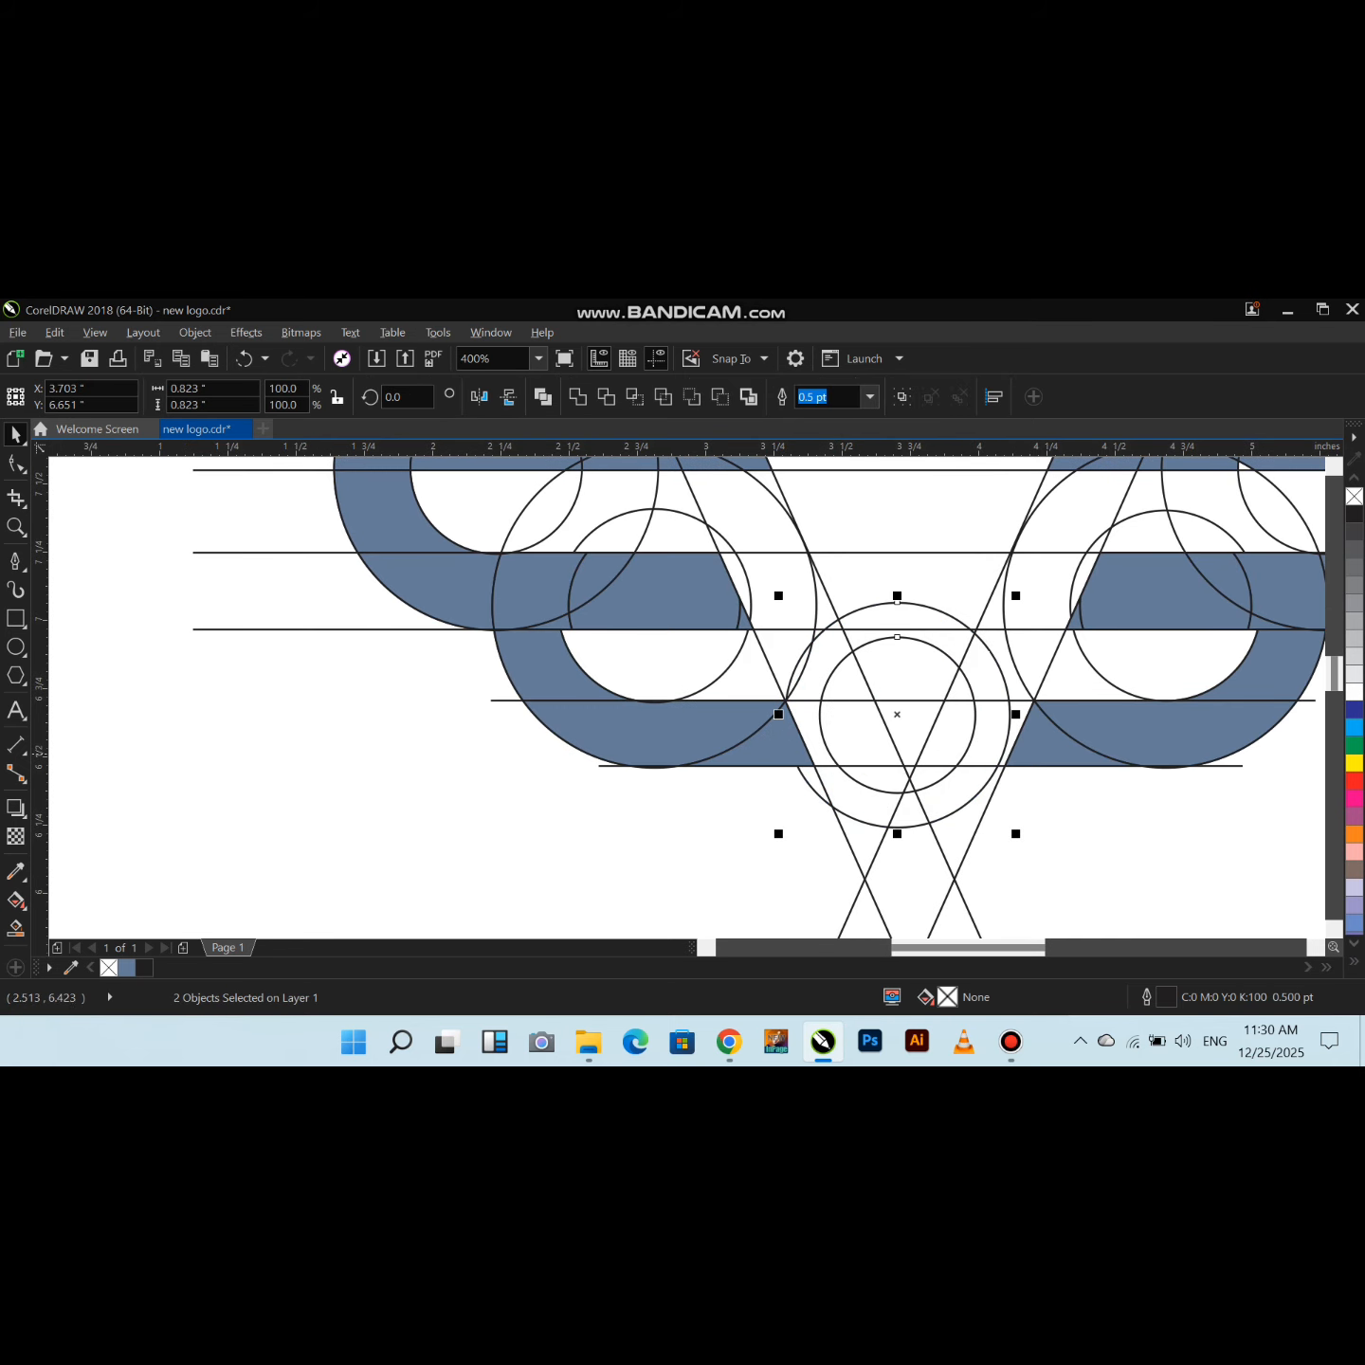
Smart-fill the left slanted band from the top band down to the central ring, including the small leftover slivers
left_click(17, 928)
left_click(738, 511)
left_click(763, 481)
left_click(720, 543)
left_click(763, 575)
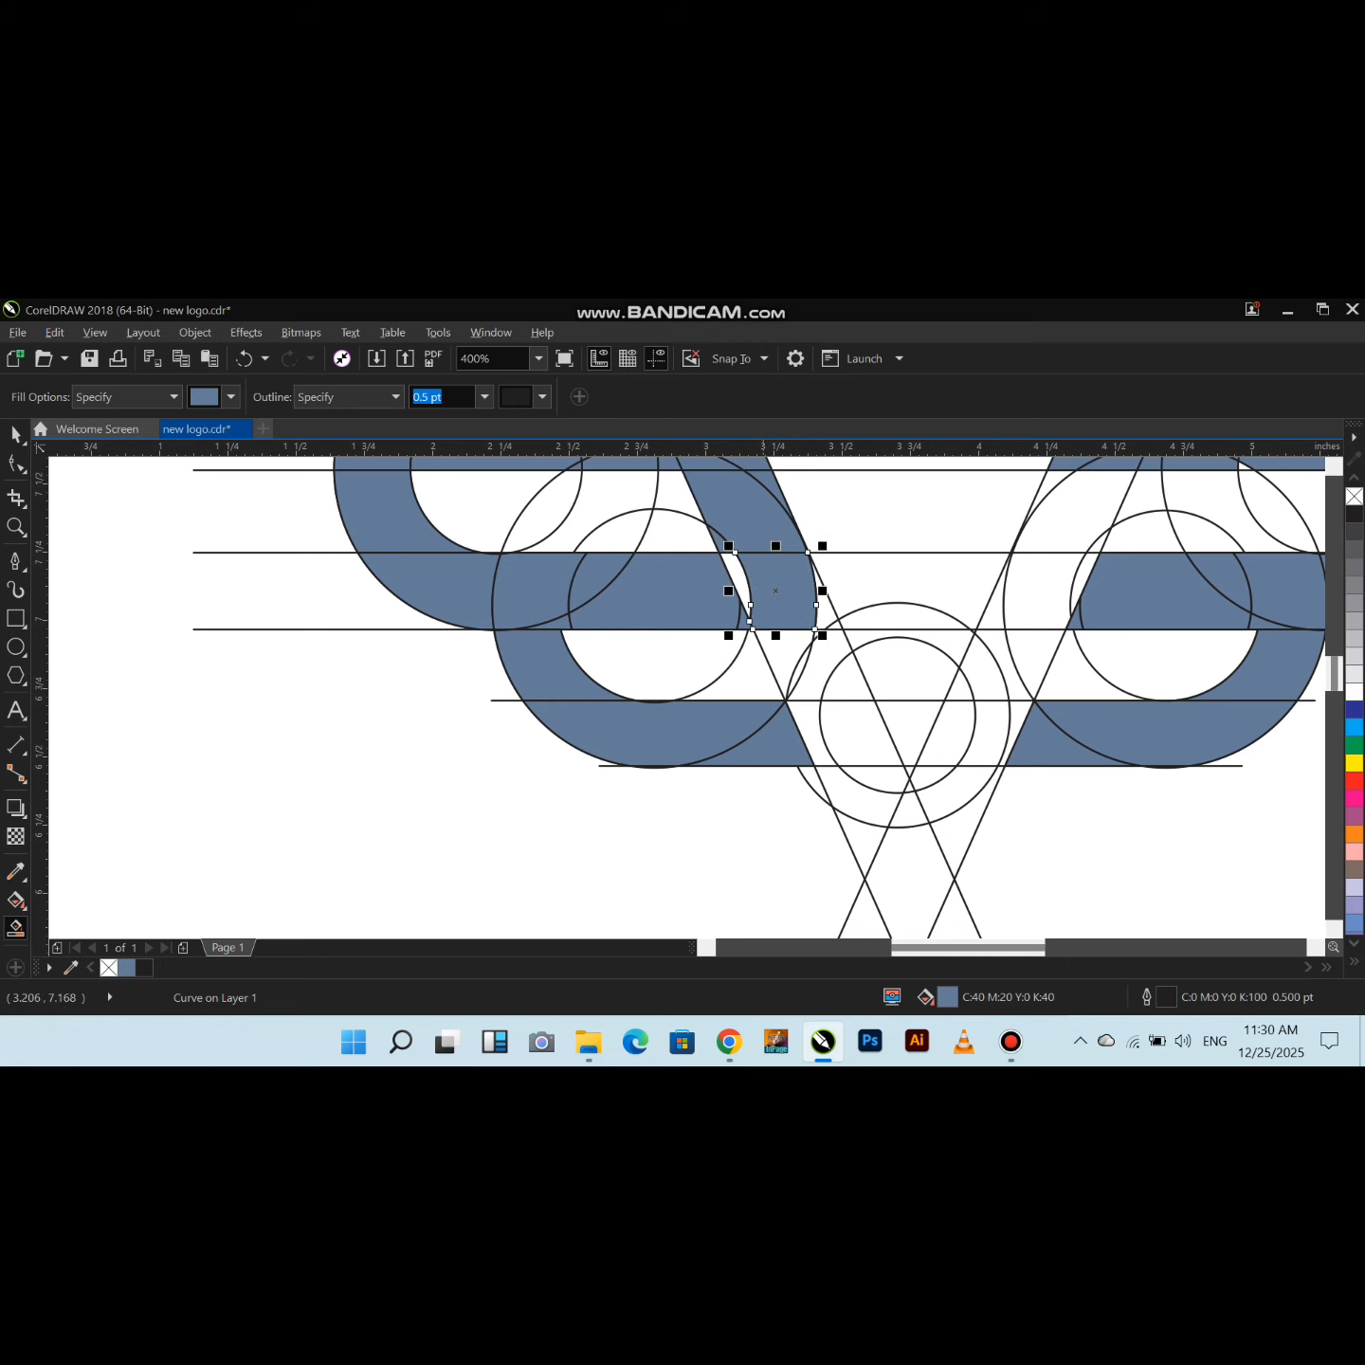
left_click(823, 603)
left_click(740, 583)
left_click(776, 653)
scroll(815, 633, "up", 2)
left_click(828, 632)
left_click(901, 608)
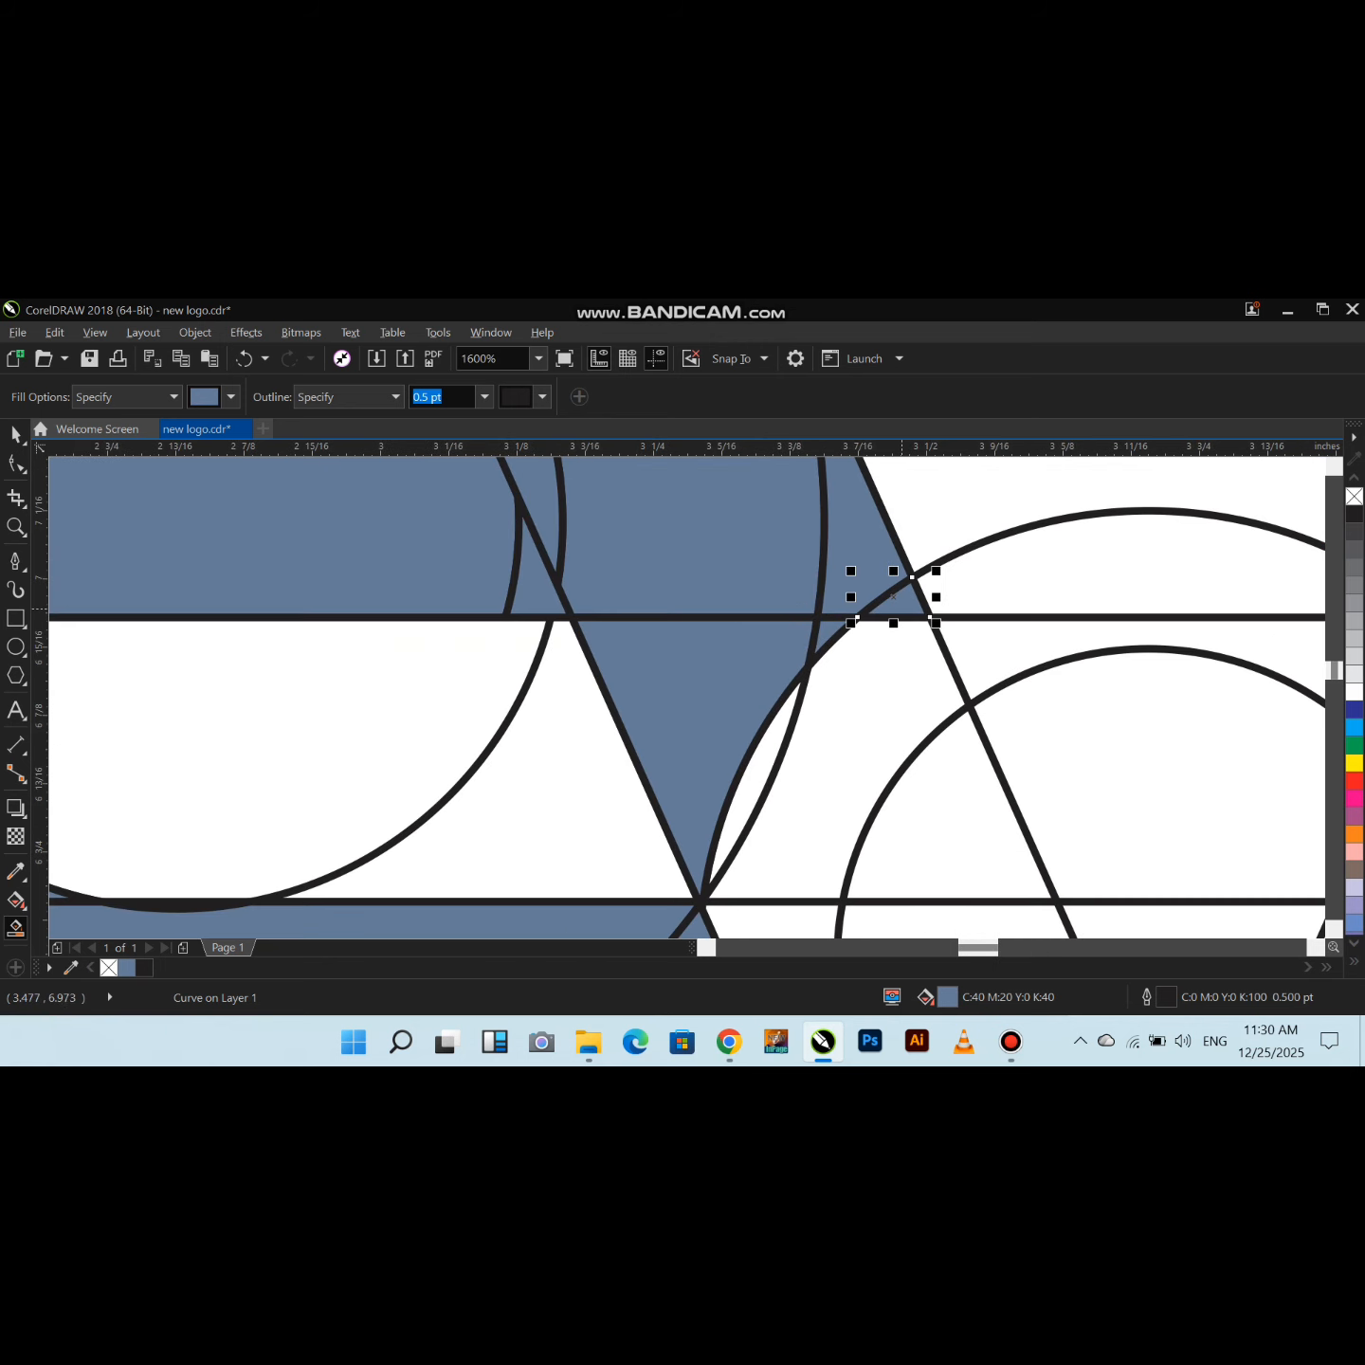
Smart-fill the left side and top arc of the central ring
left_click(850, 696)
left_click(772, 761)
scroll(648, 565, "down", 2)
left_click(686, 675)
left_click(743, 584)
left_click(766, 567)
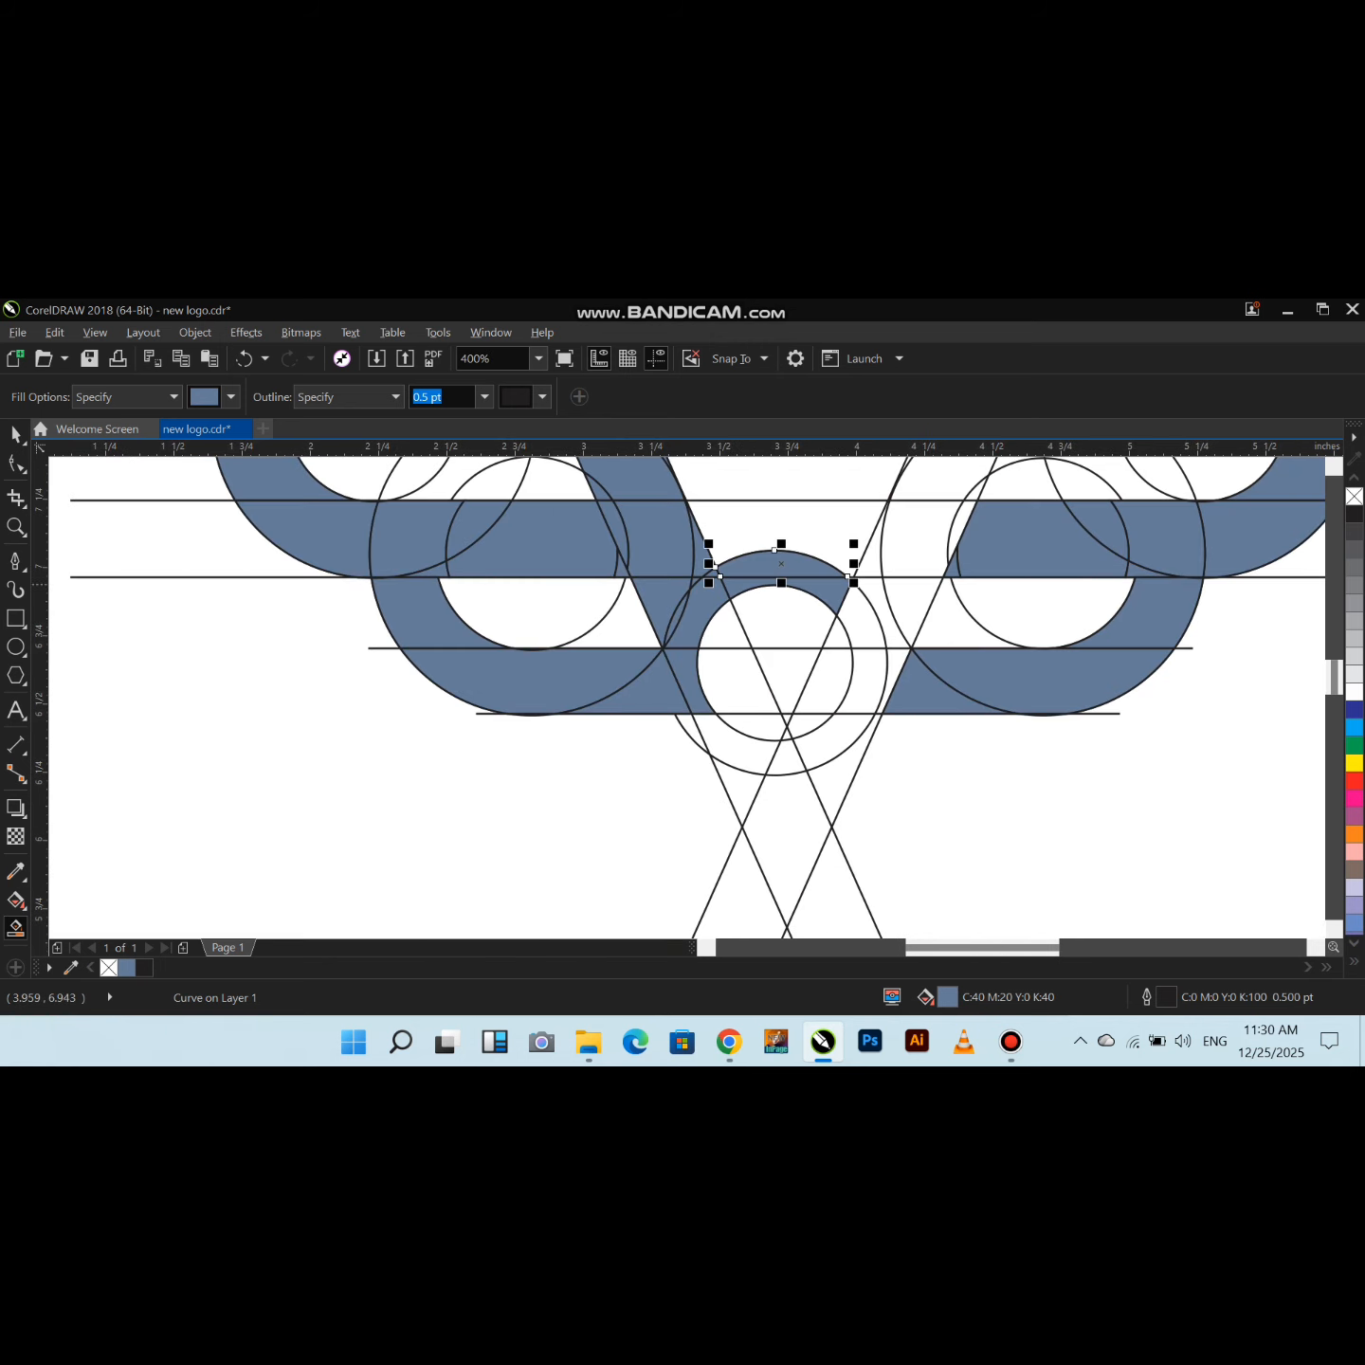
Smart-fill the right side of the central ring and its junction with the right slanted band
left_click(855, 602)
left_click(885, 612)
left_click(906, 606)
scroll(860, 687, "down", 1)
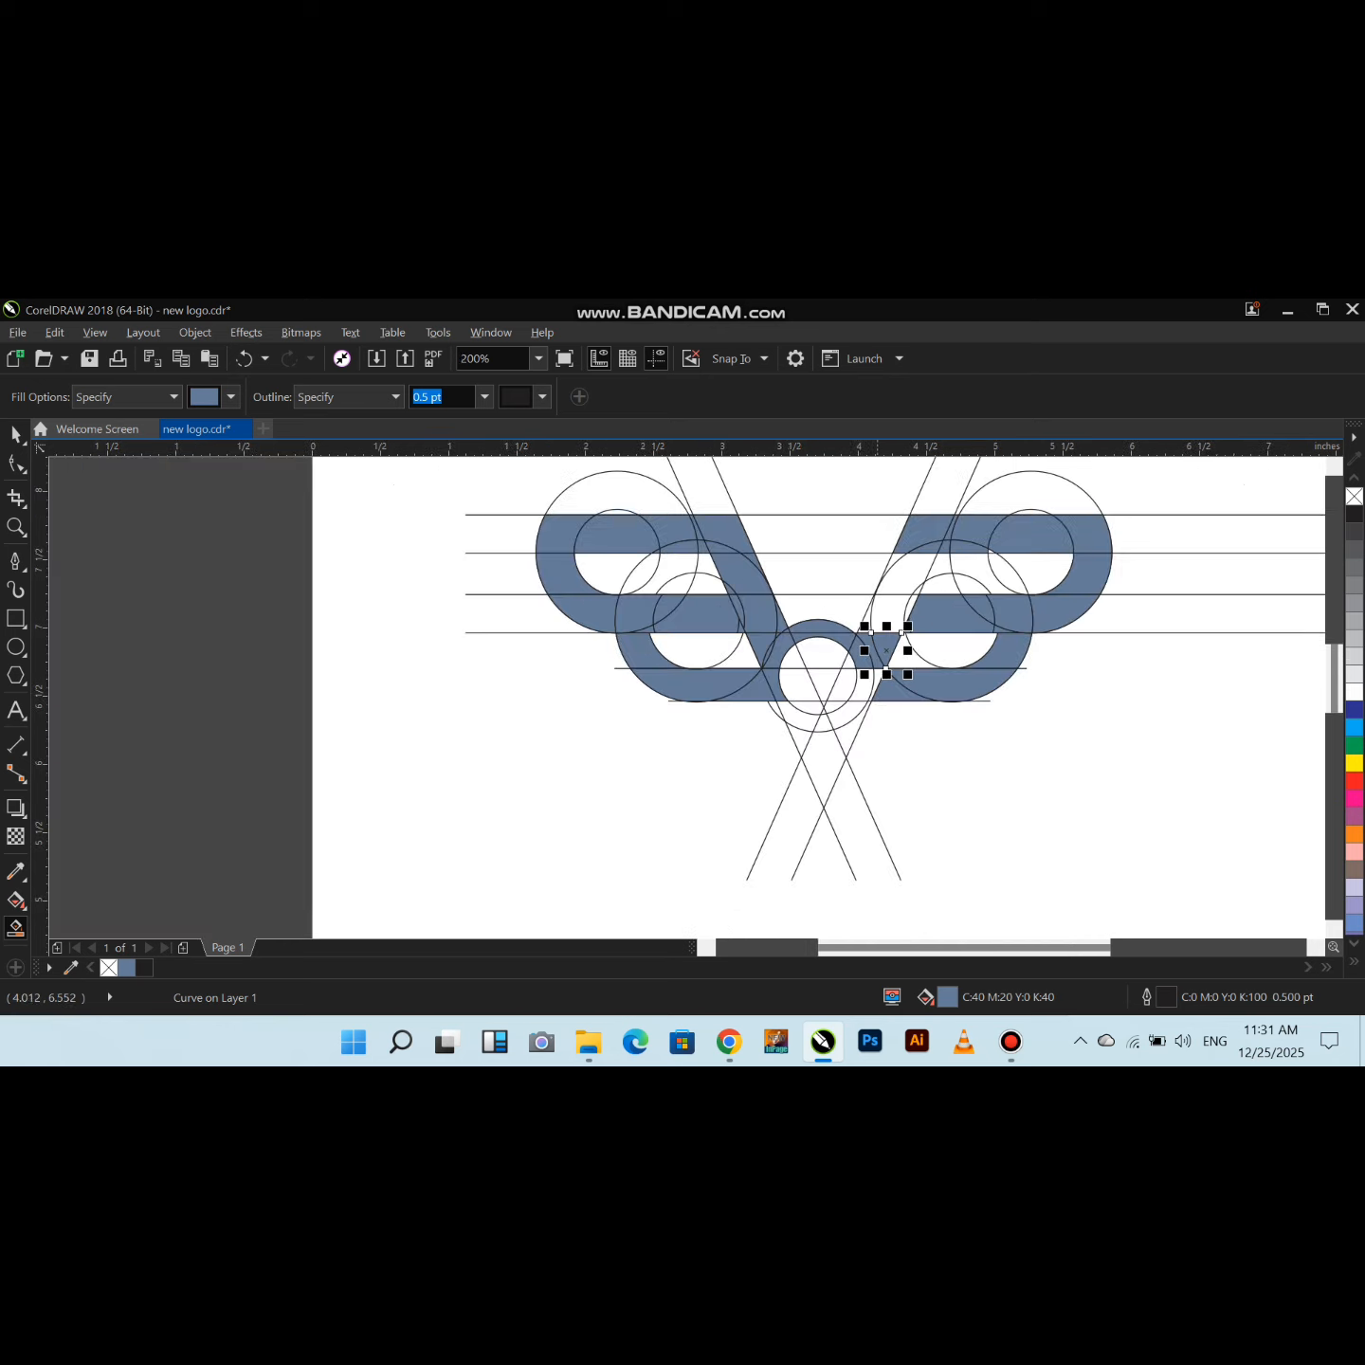
scroll(877, 617, "up", 1)
left_click(852, 634)
Smart-fill the right slanted band from the central ring up to the top band, and clear the selection
left_click(892, 615)
left_click(934, 614)
left_click(934, 533)
left_click(899, 510)
scroll(881, 568, "down", 1)
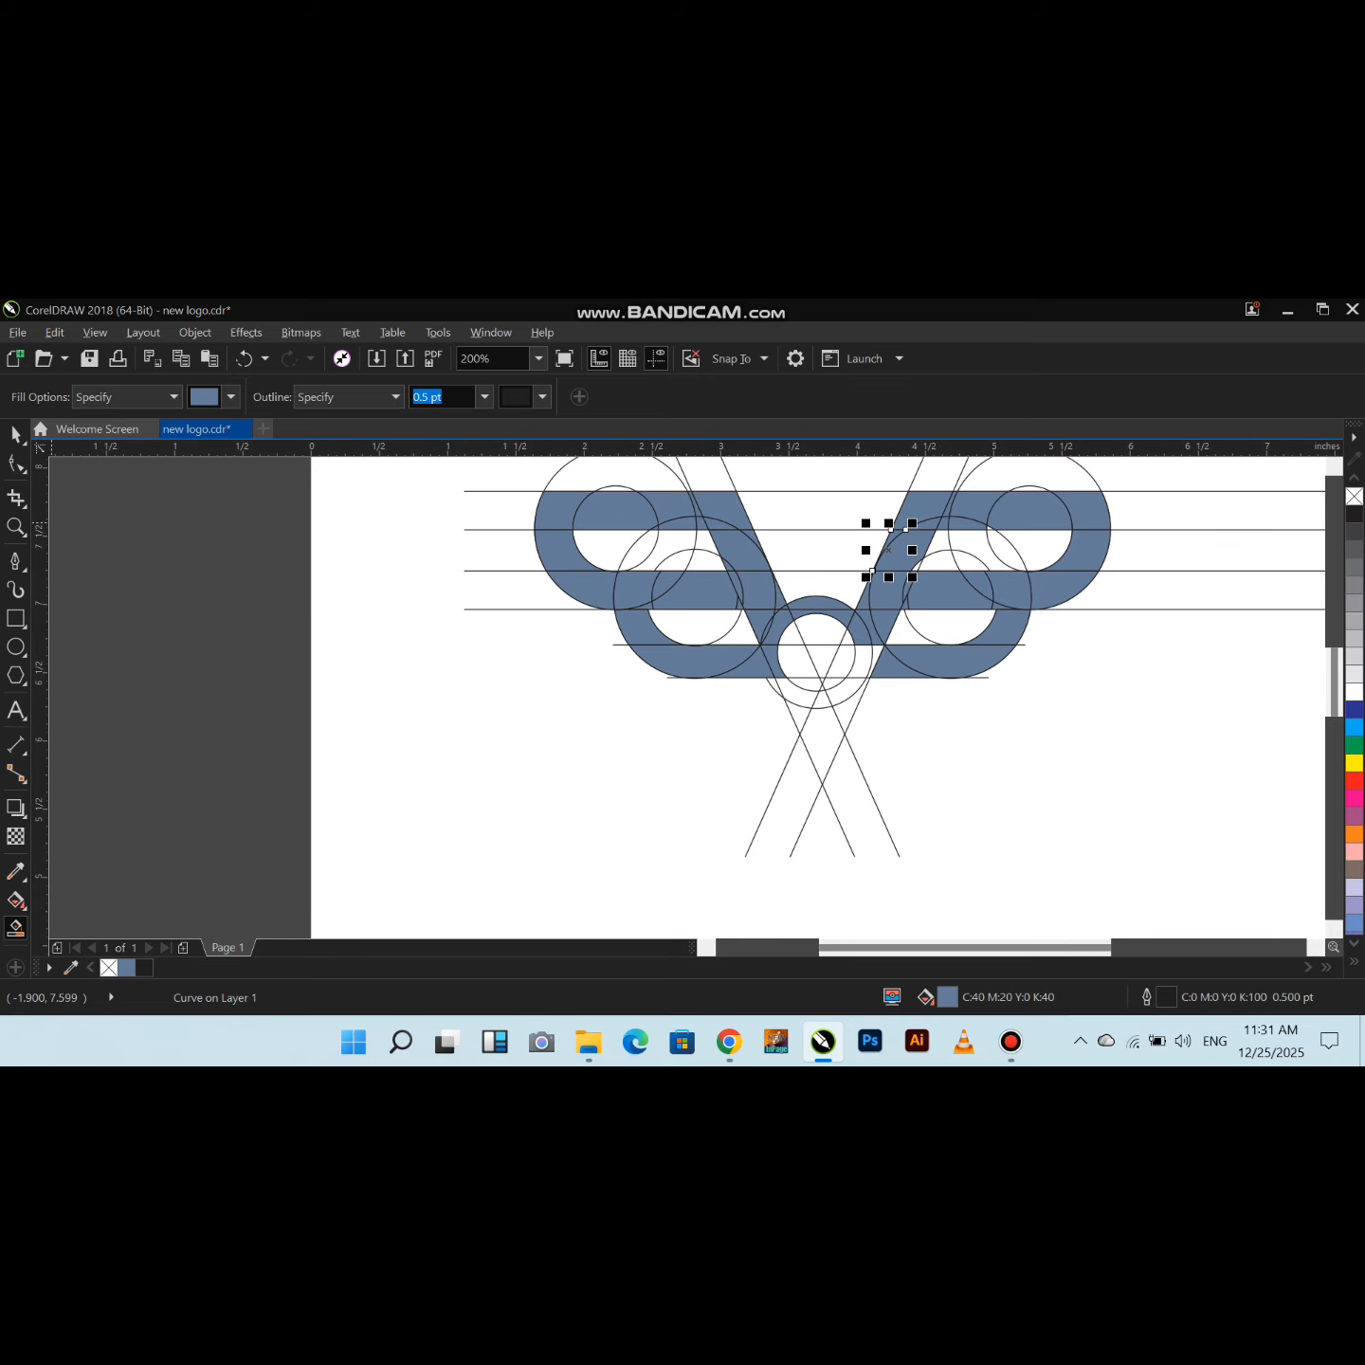
left_click(16, 435)
left_click(350, 581)
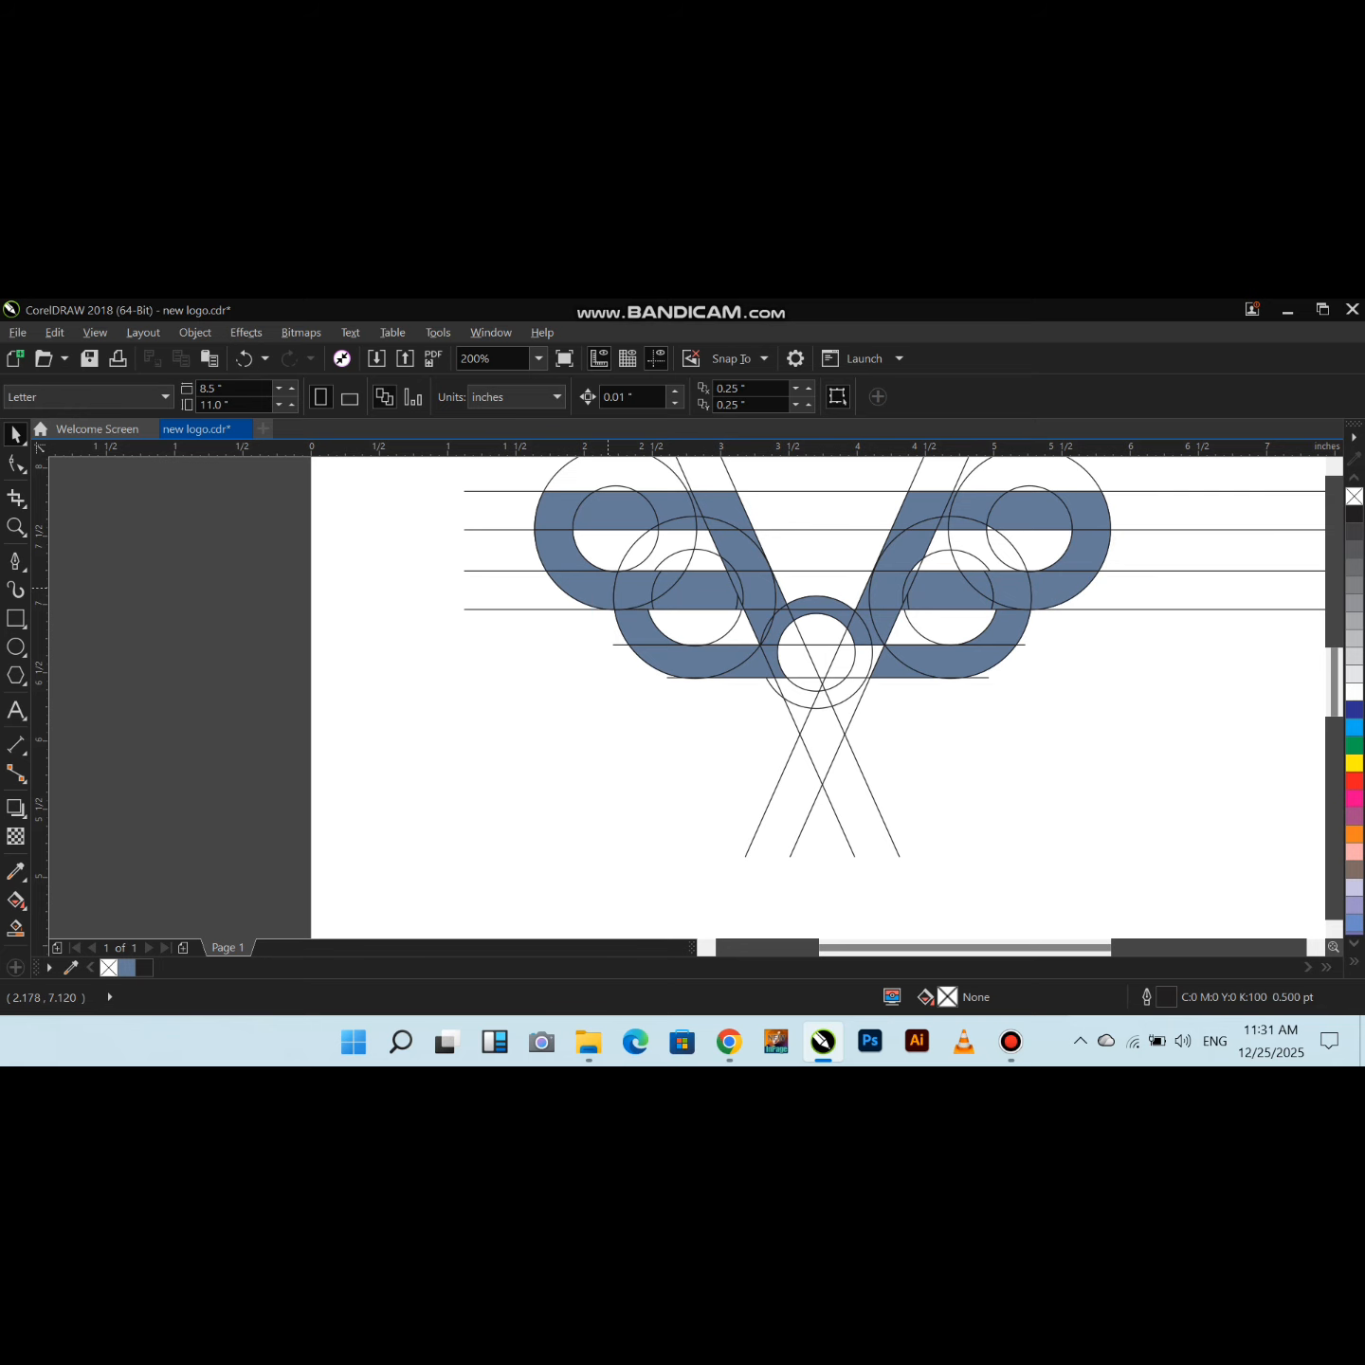
scroll(909, 568, "up", 1)
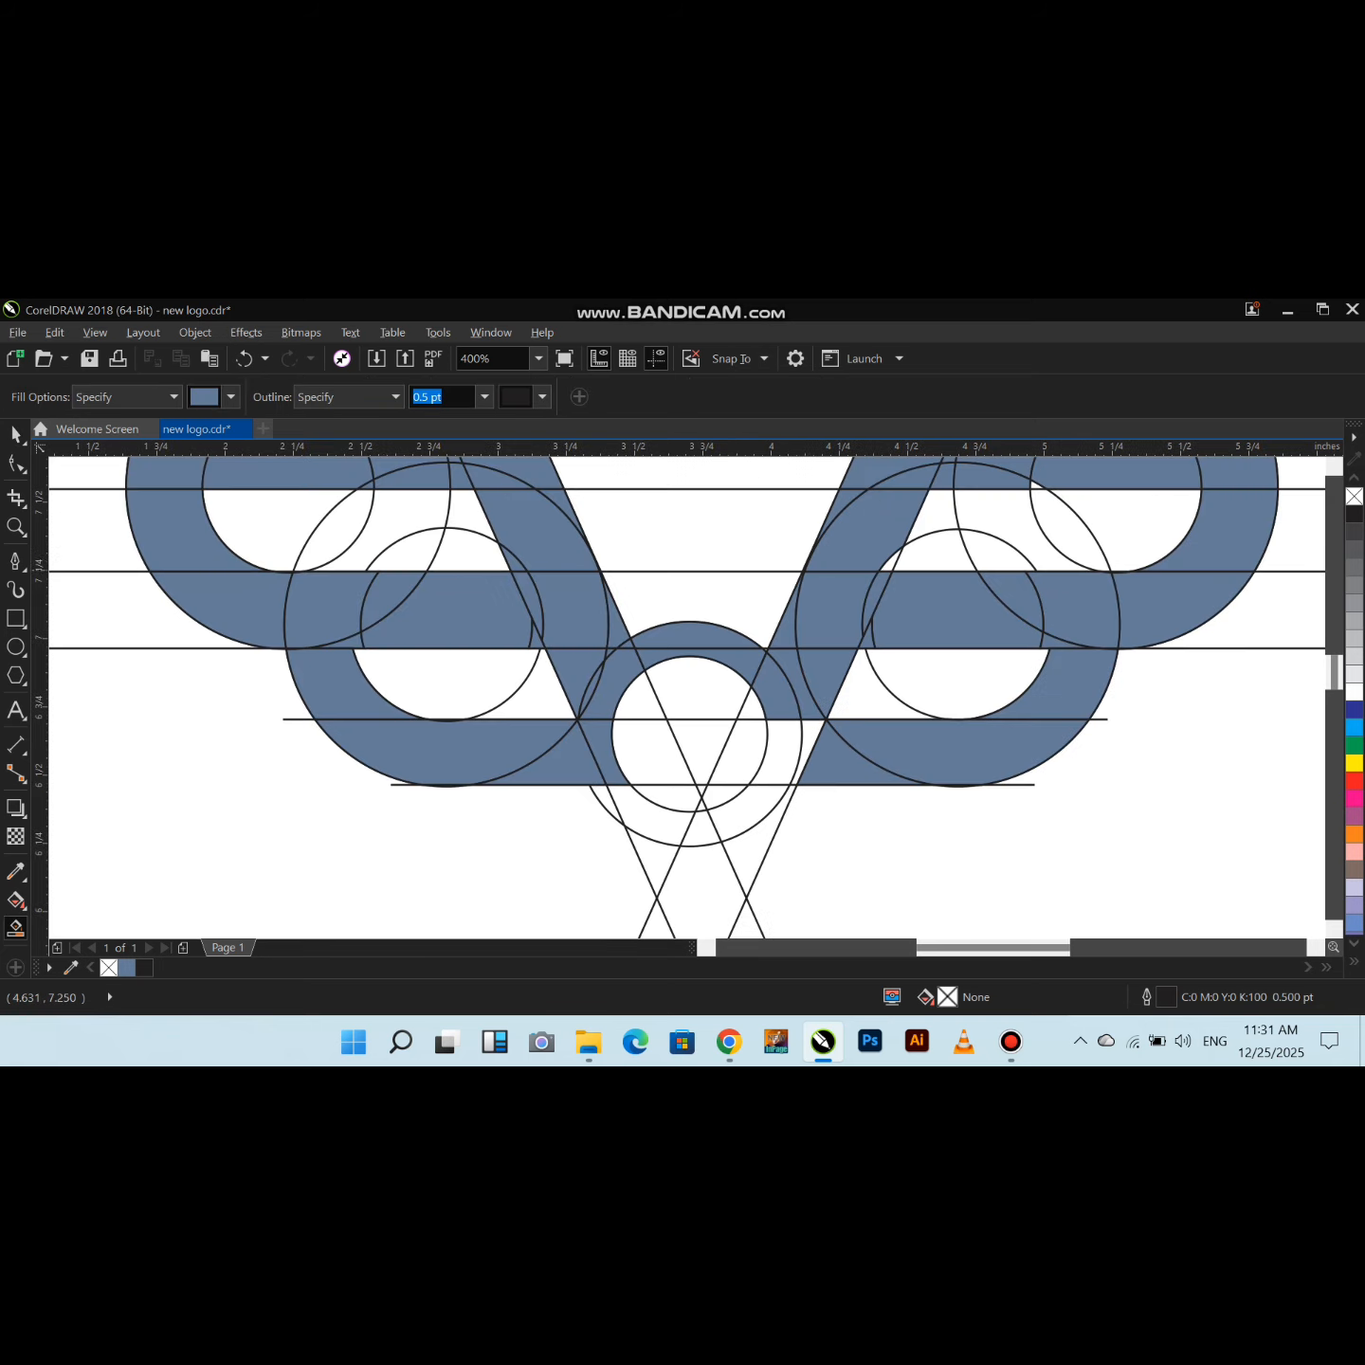
scroll(862, 598, "down", 1)
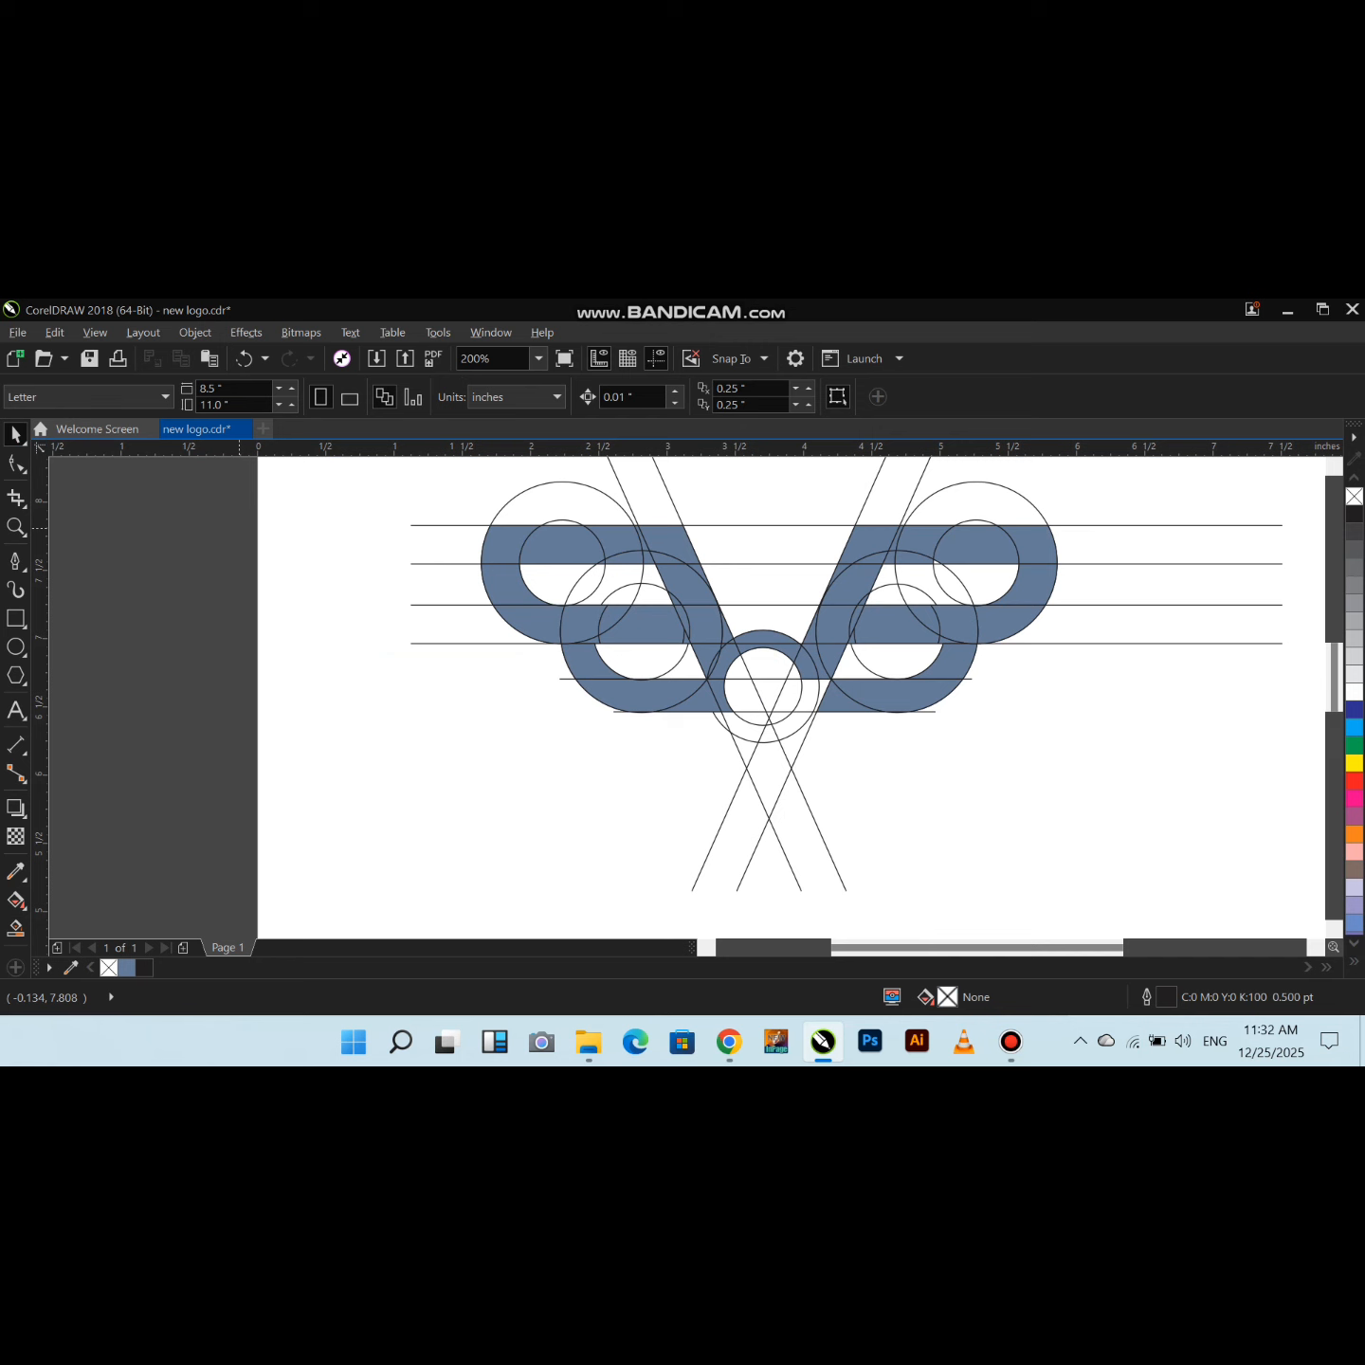
scroll(744, 734, "up", 1)
scroll(744, 729, "down", 1)
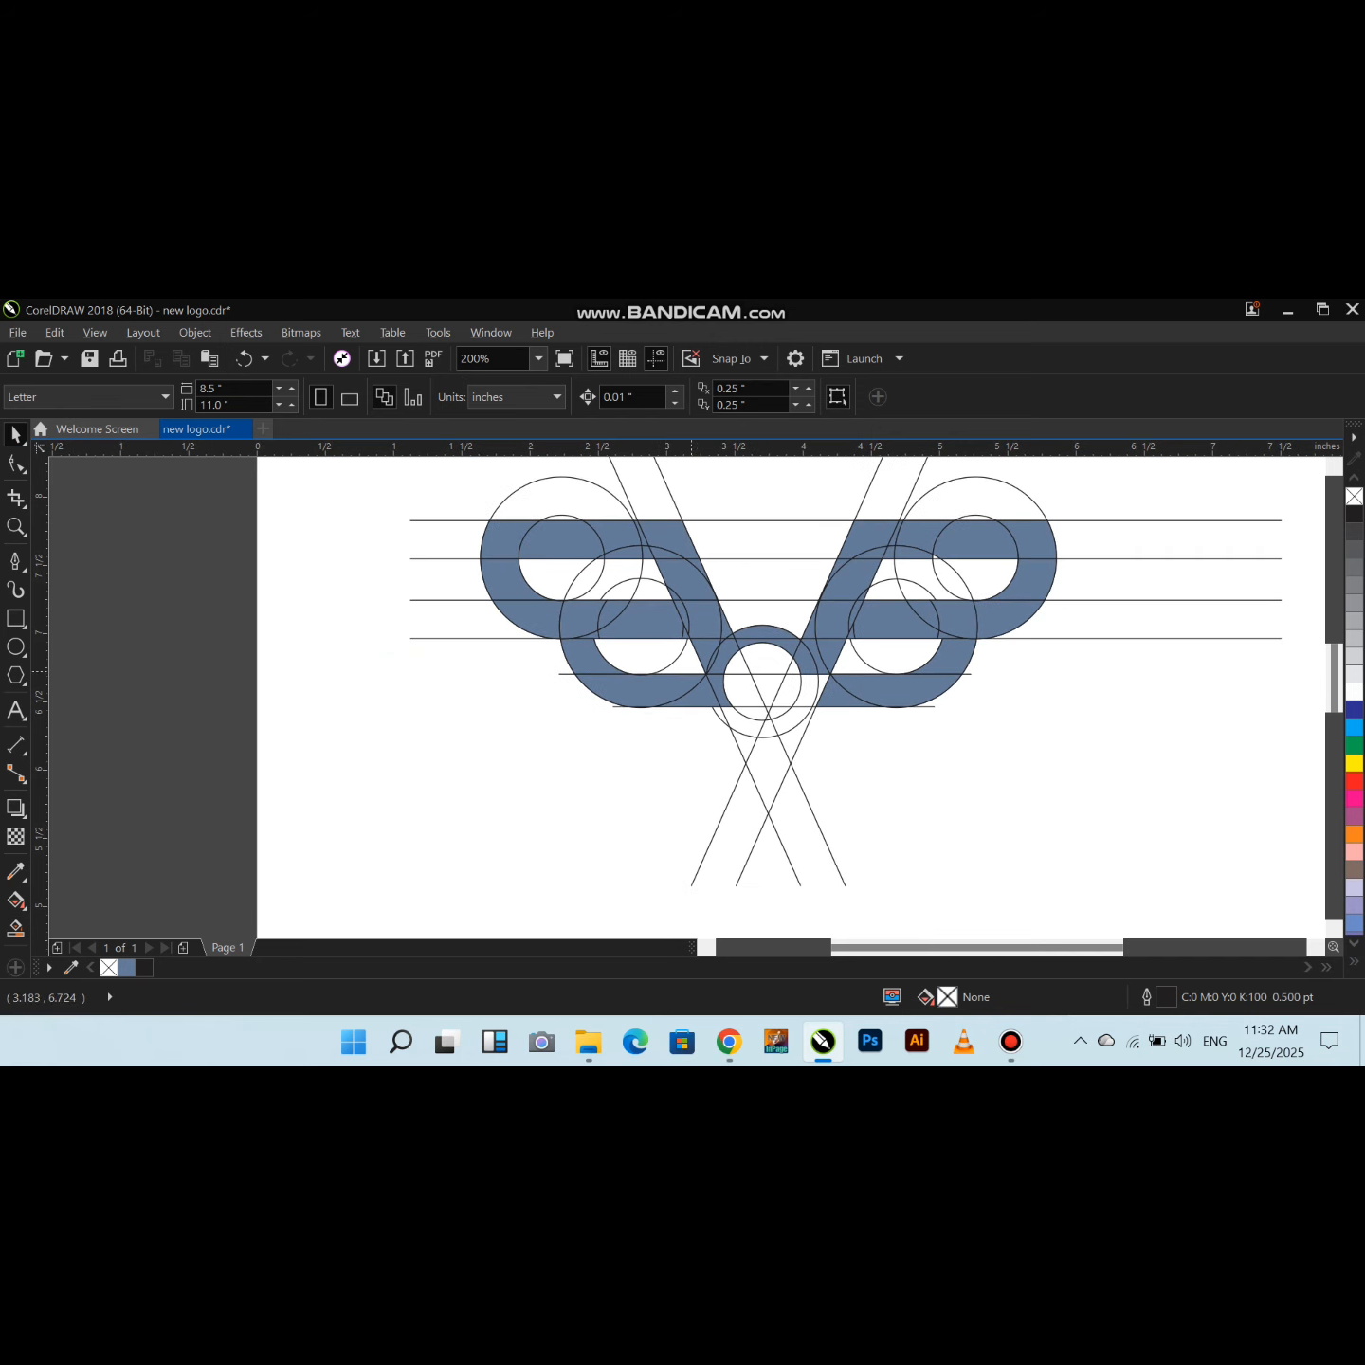
Weld the filled pieces of the left wing's top band together with the adjoining top of the slanted band
left_click(500, 551)
left_click(562, 539, "shift")
left_click(621, 546, "shift")
left_click(628, 535, "shift")
scroll(630, 534, "up", 2)
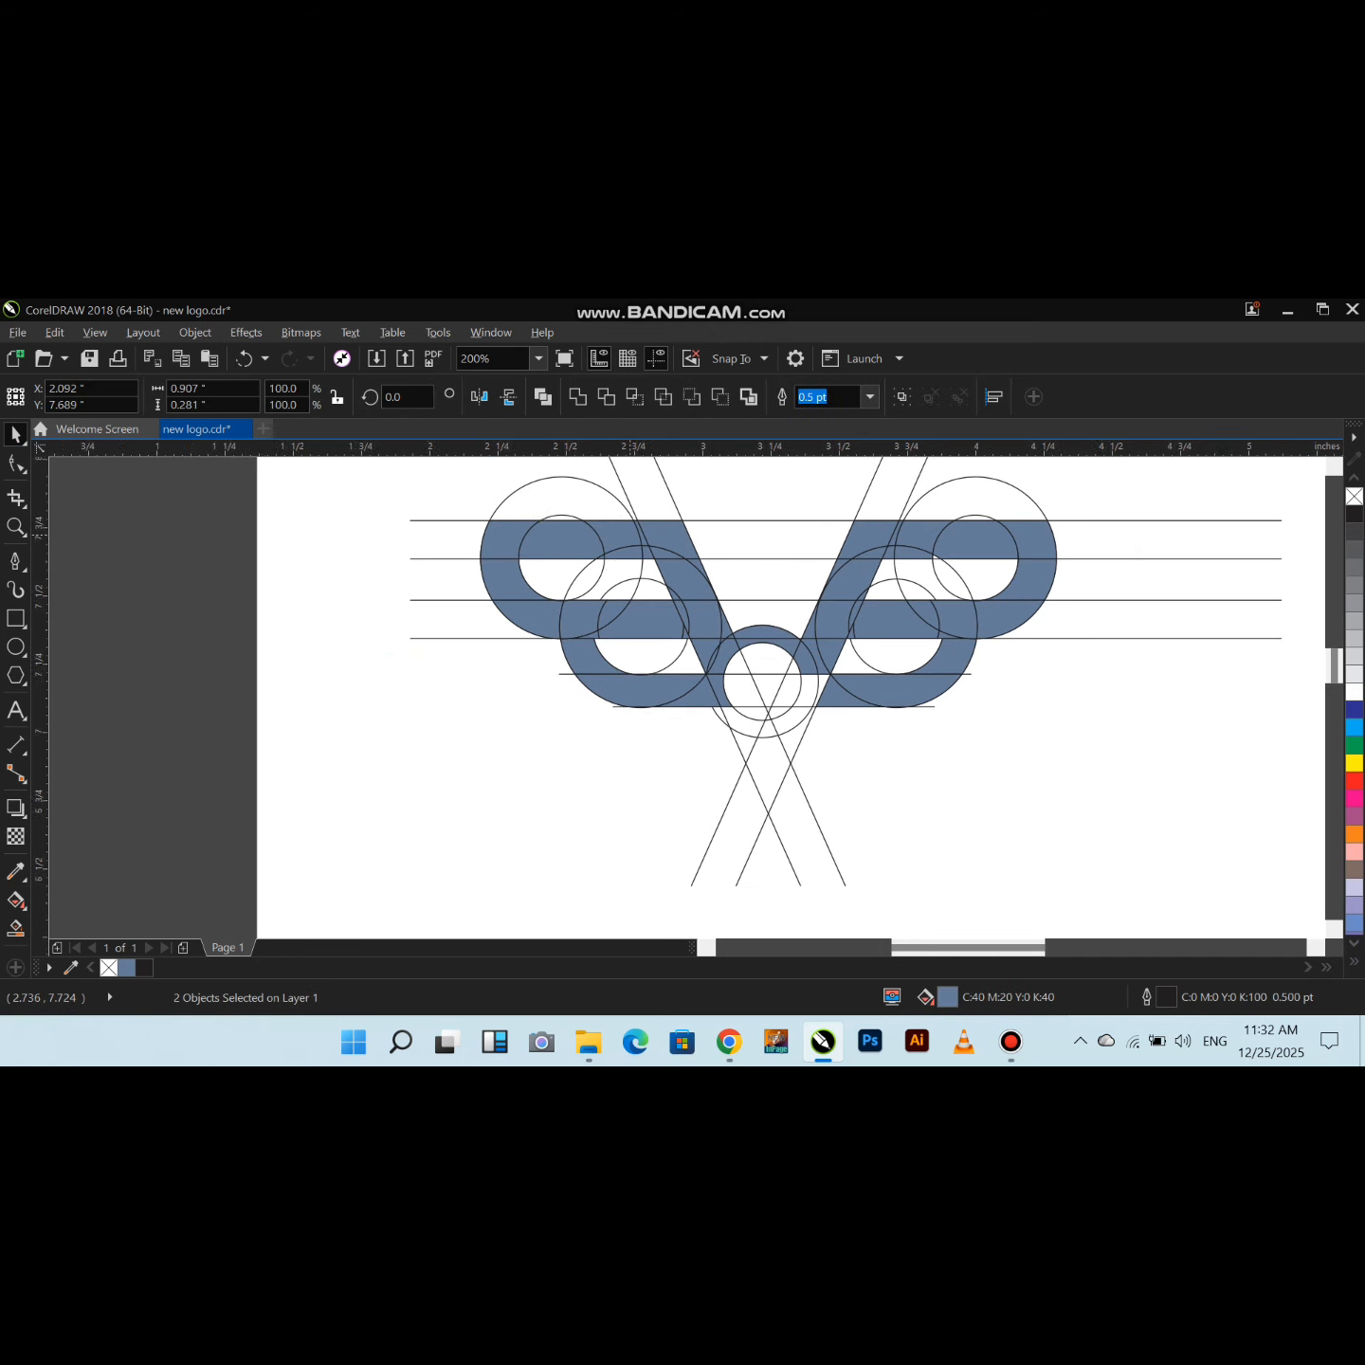
left_click(605, 522, "shift")
left_click(626, 607, "shift")
left_click(700, 608, "shift")
left_click(675, 535, "shift")
left_click(774, 512, "shift")
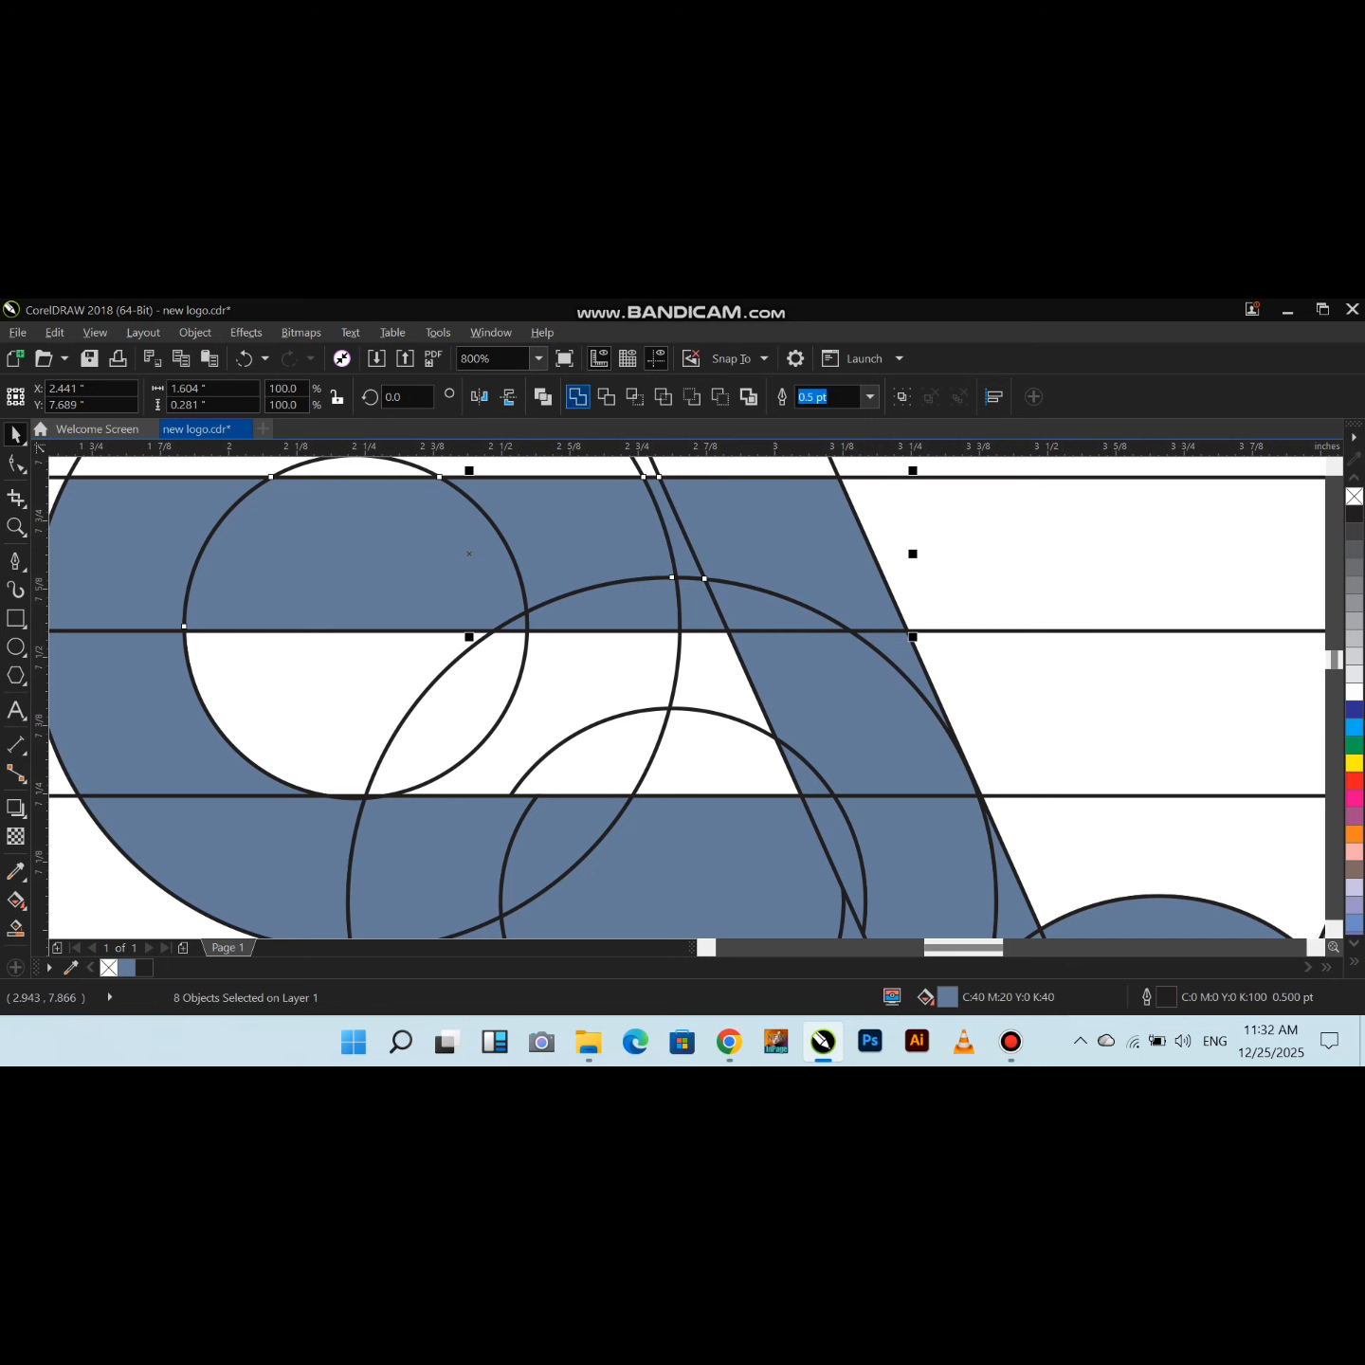
left_click(576, 397)
Weld the leftover sliver under the left top band and the left loop's outer curve onto the top band
scroll(509, 626, "up", 1)
left_click(515, 626, "shift")
left_click(578, 397)
scroll(687, 561, "down", 1)
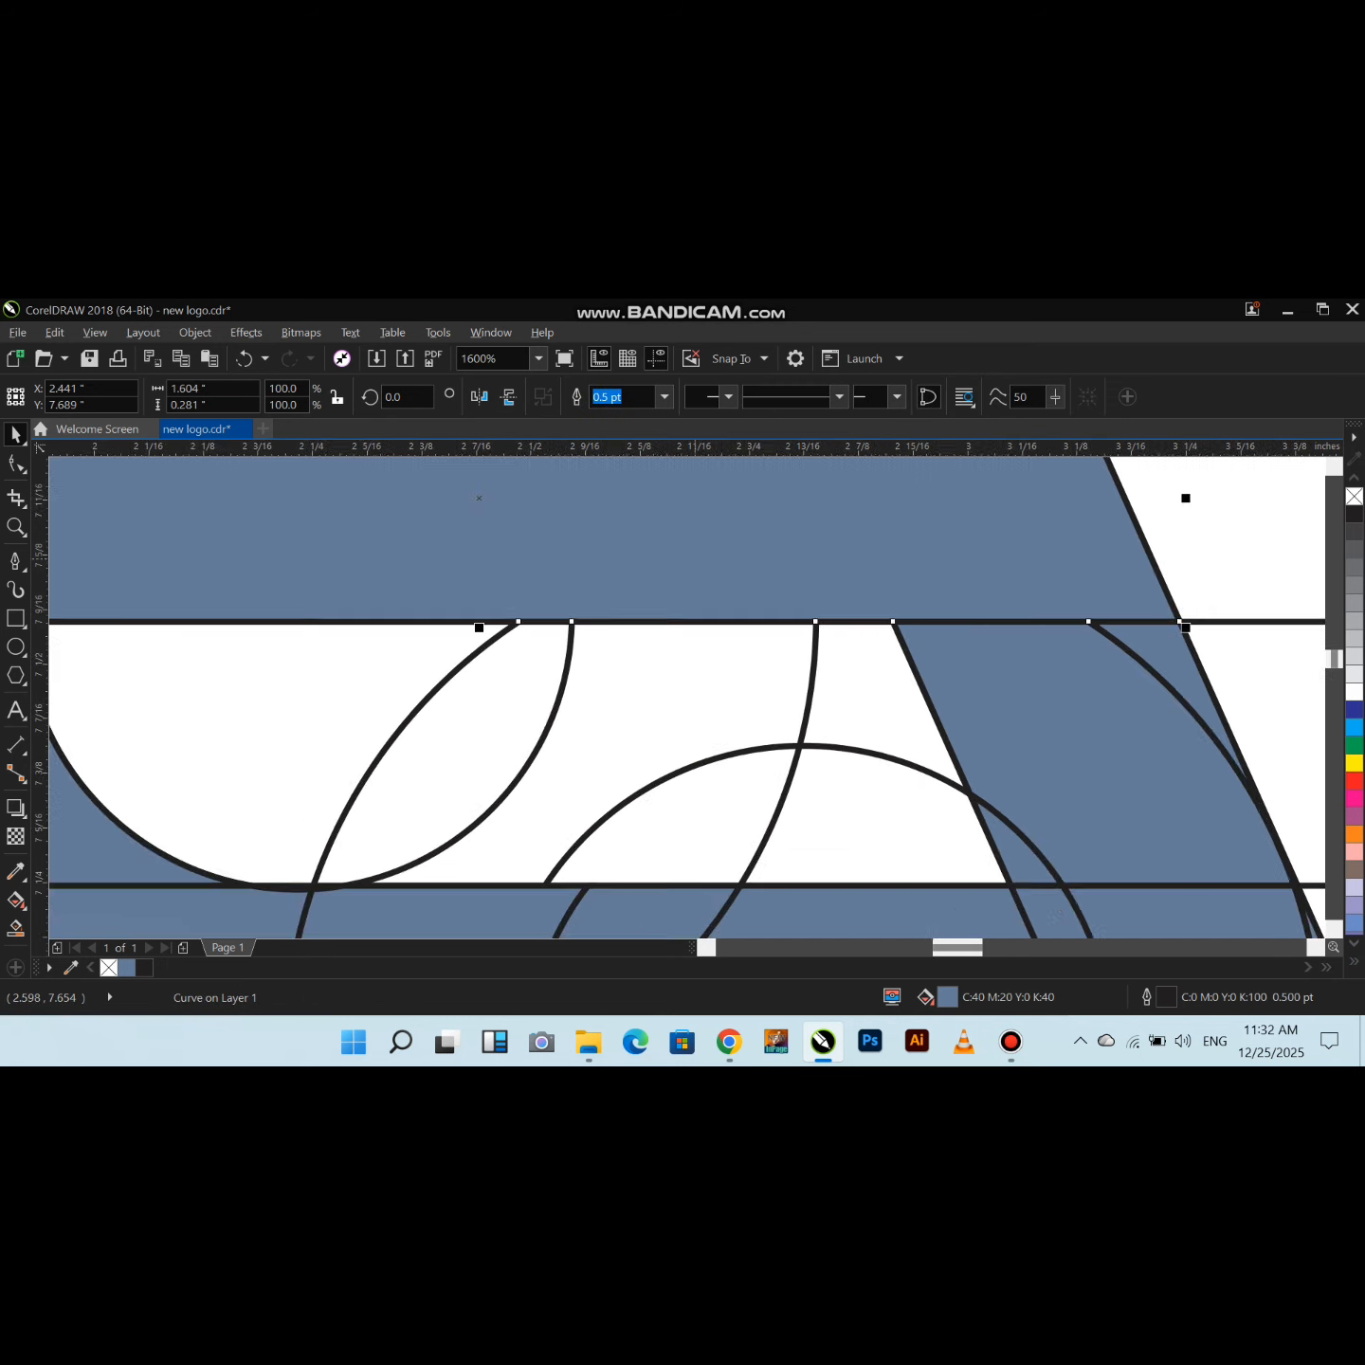
scroll(749, 569, "down", 3)
left_click(265, 654, "shift")
left_click(577, 396)
Weld the filled pieces of the left wing's second horizontal band onto the left loop
left_click(353, 794, "shift")
left_click(516, 779, "shift")
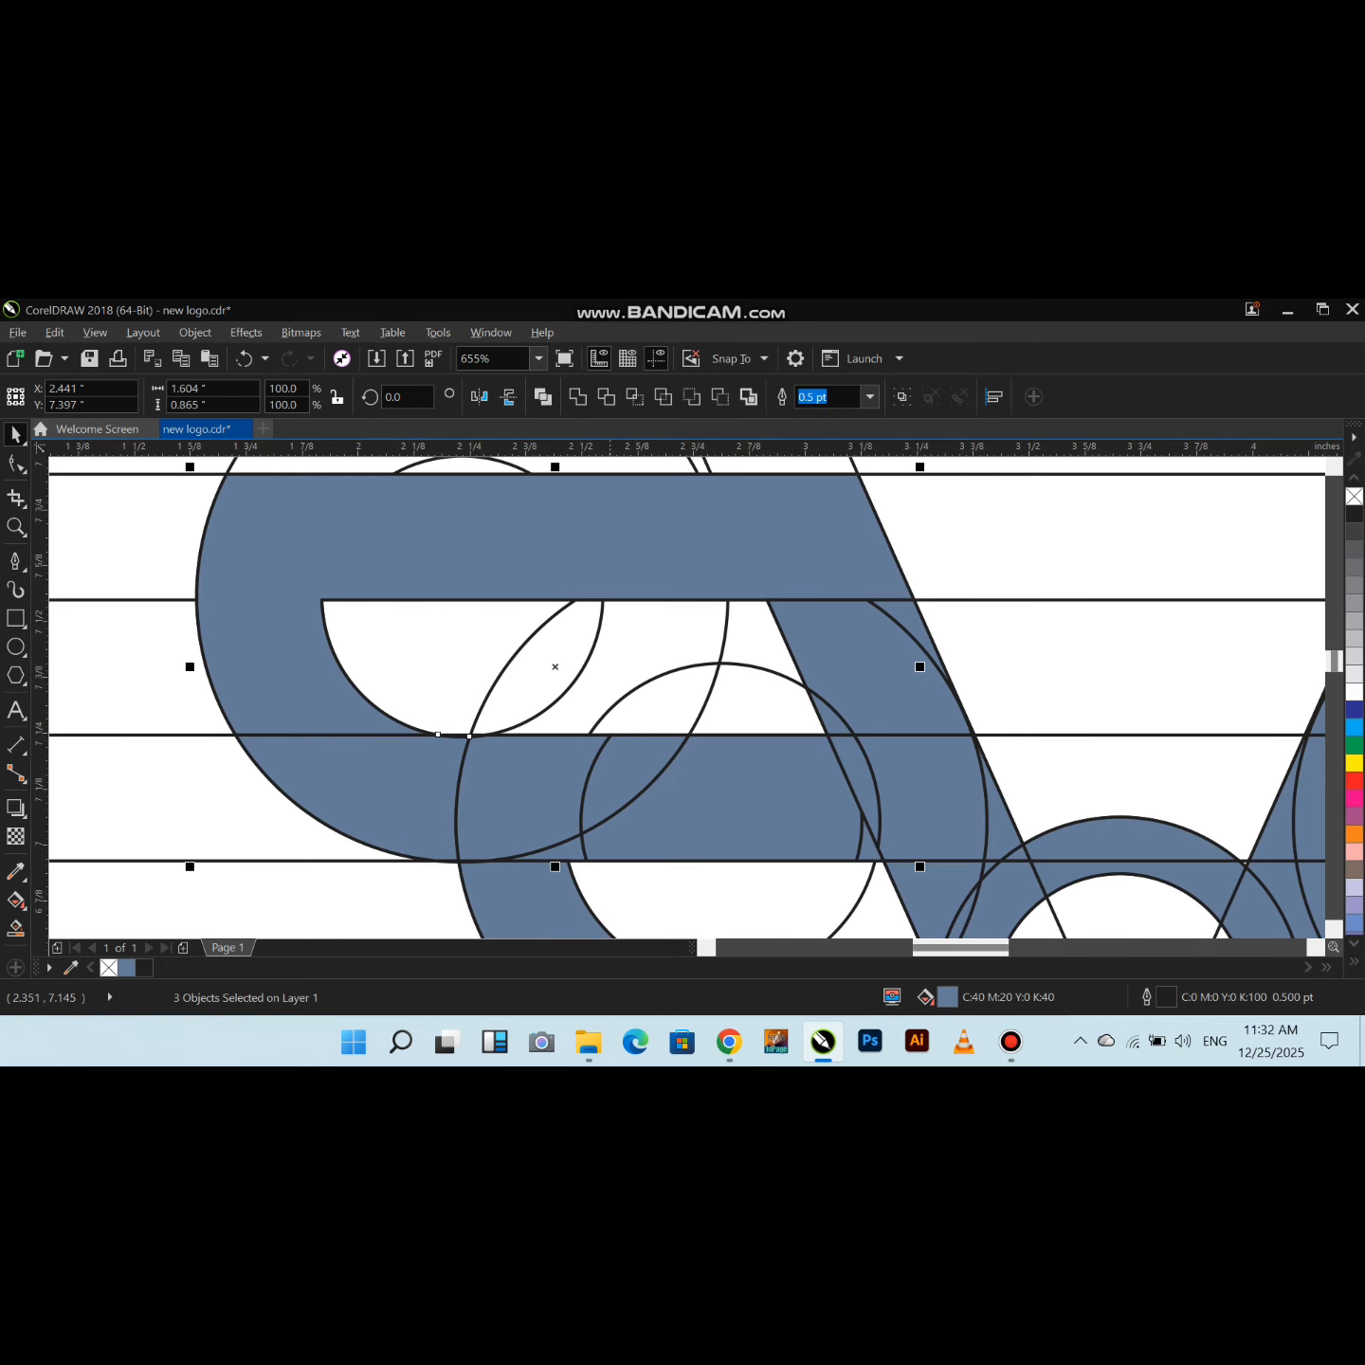
left_click(577, 397)
left_click(621, 795, "shift")
left_click(577, 397)
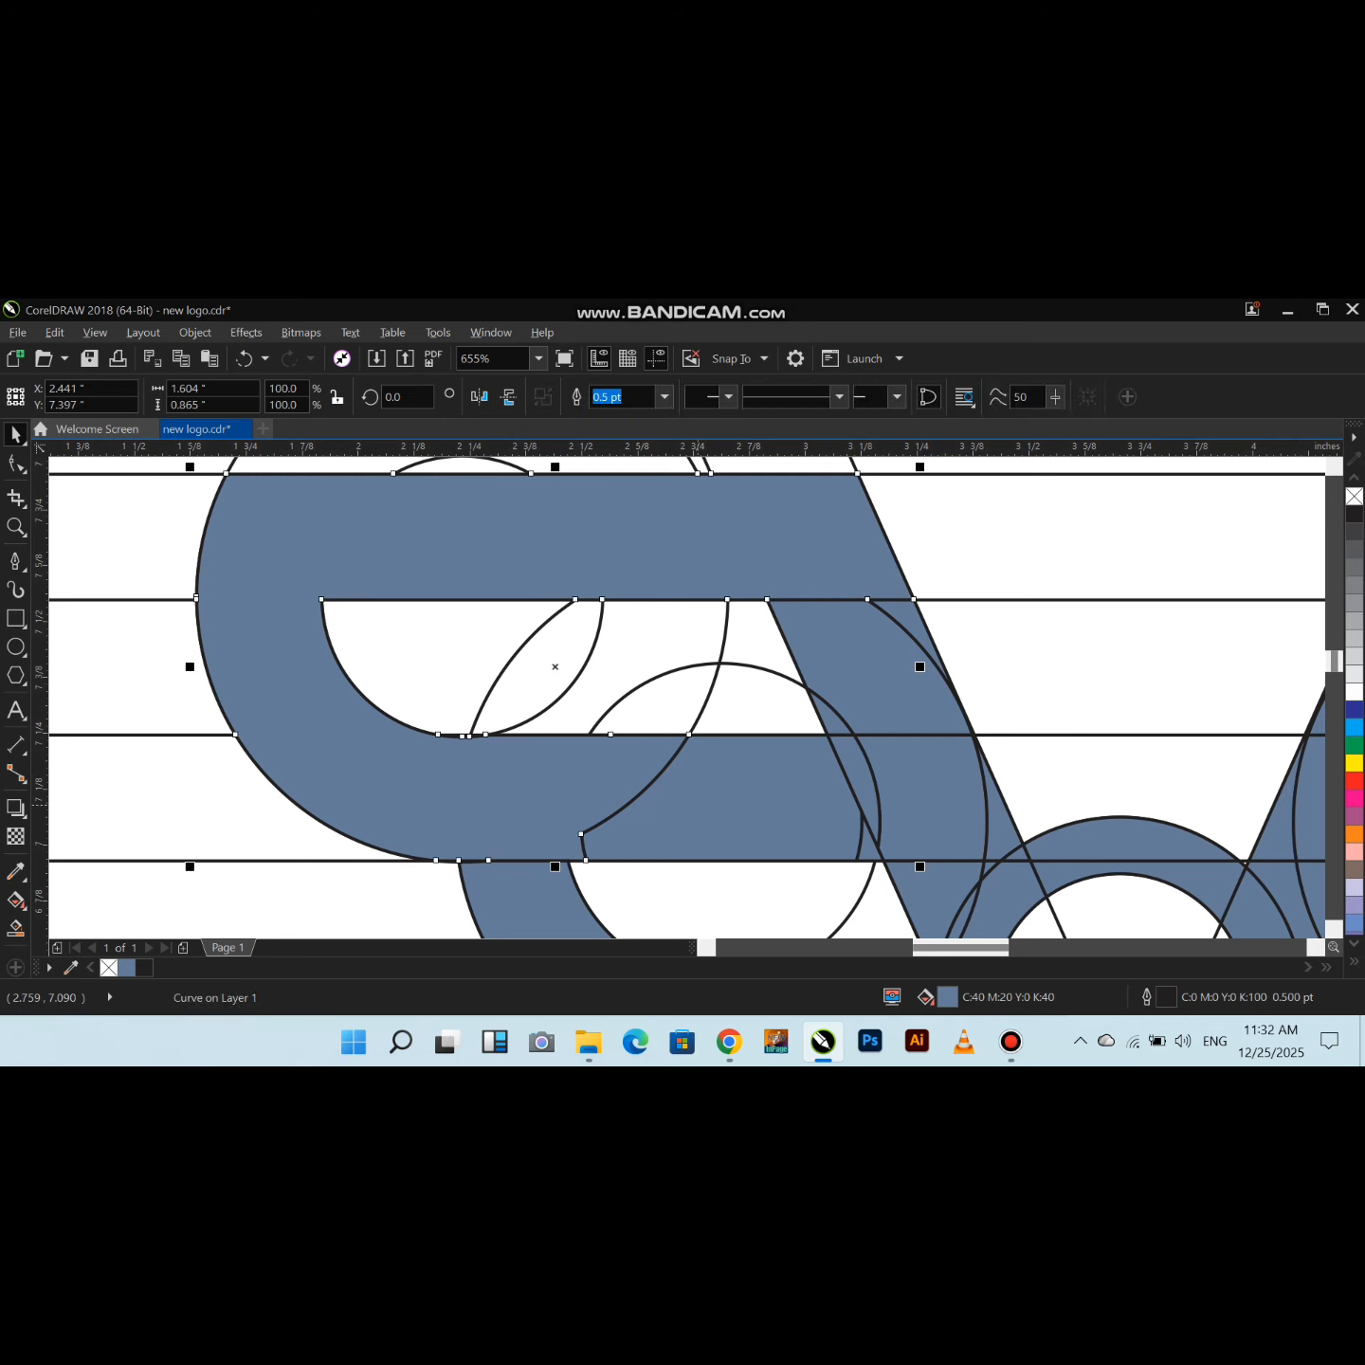
left_click(700, 807, "shift")
left_click(577, 397)
double_click(711, 773)
key("space")
left_click(869, 852, "shift")
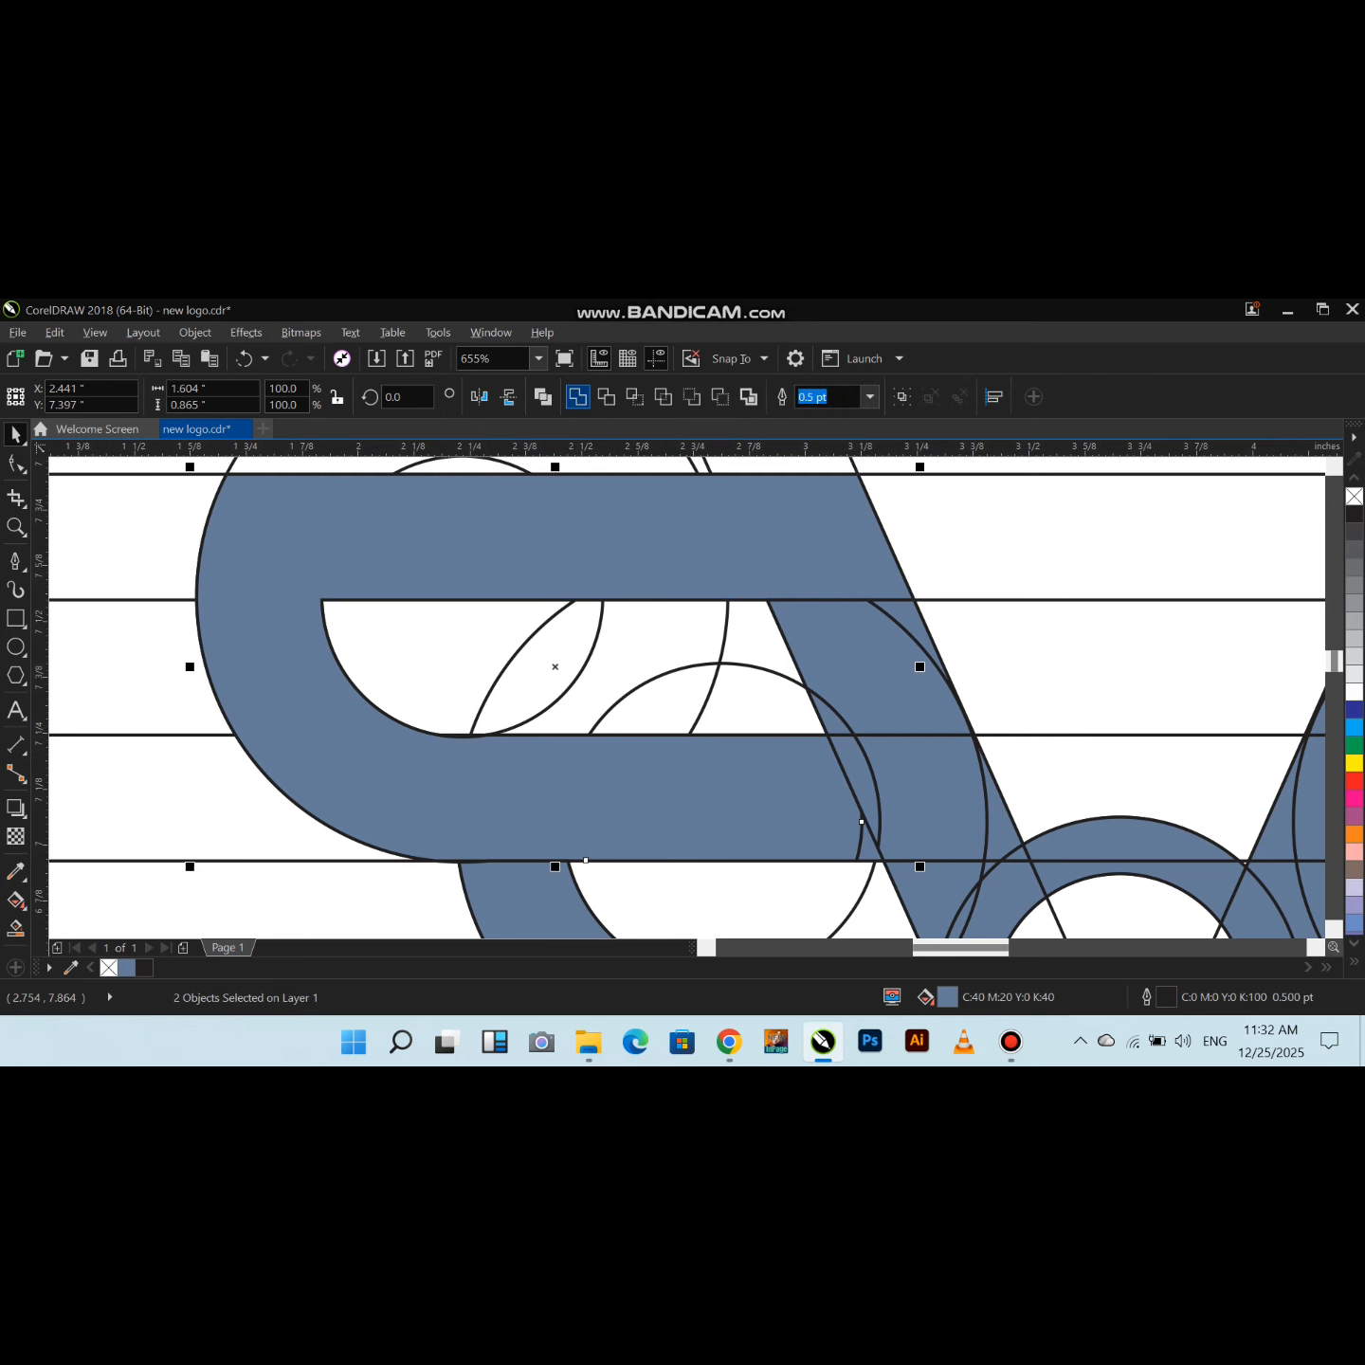
left_click(577, 396)
Shift the end nodes of the left second band outward, leaving a slanted gap beside the slanted band
key("space")
left_click_drag(890, 882, 890, 883)
left_click_drag(883, 861, 822, 861)
scroll(706, 660, "down", 2)
key("space")
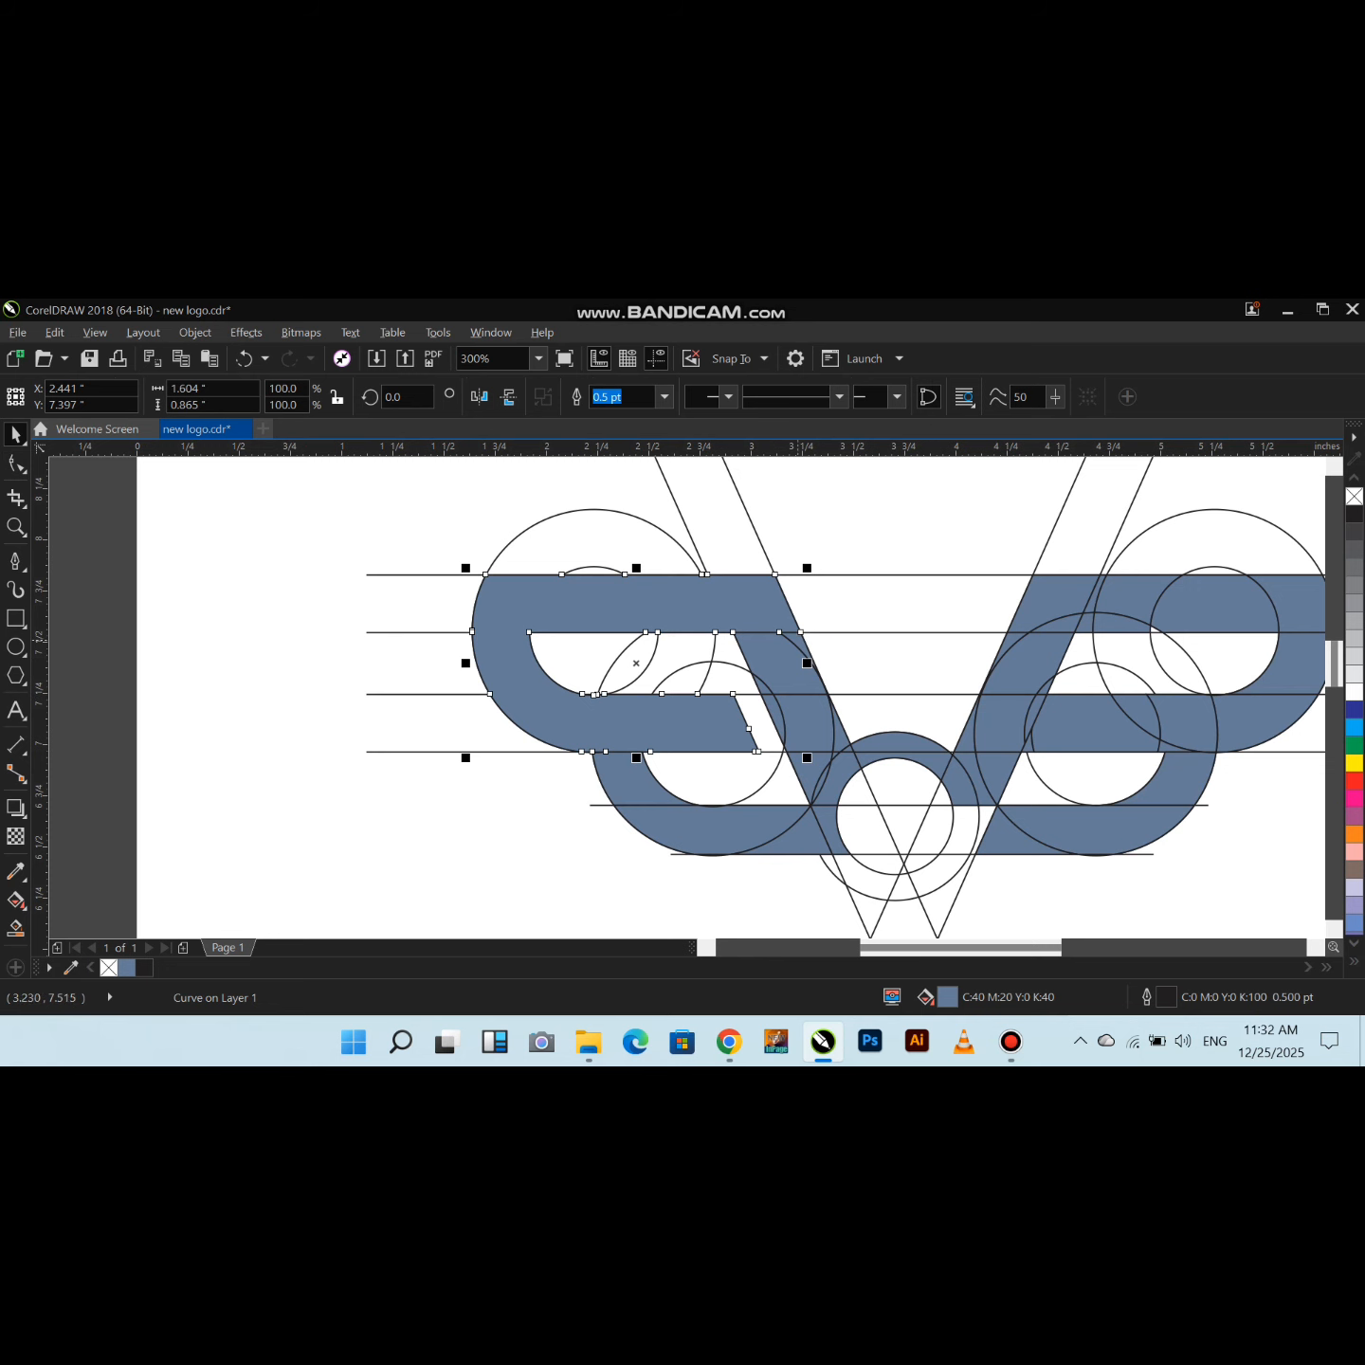
Weld the left slanted band's pieces, down to the central ring, onto the left wing shape
left_click(775, 646, "shift")
left_click(772, 713, "shift")
left_click(803, 720, "shift")
left_click(839, 733, "shift")
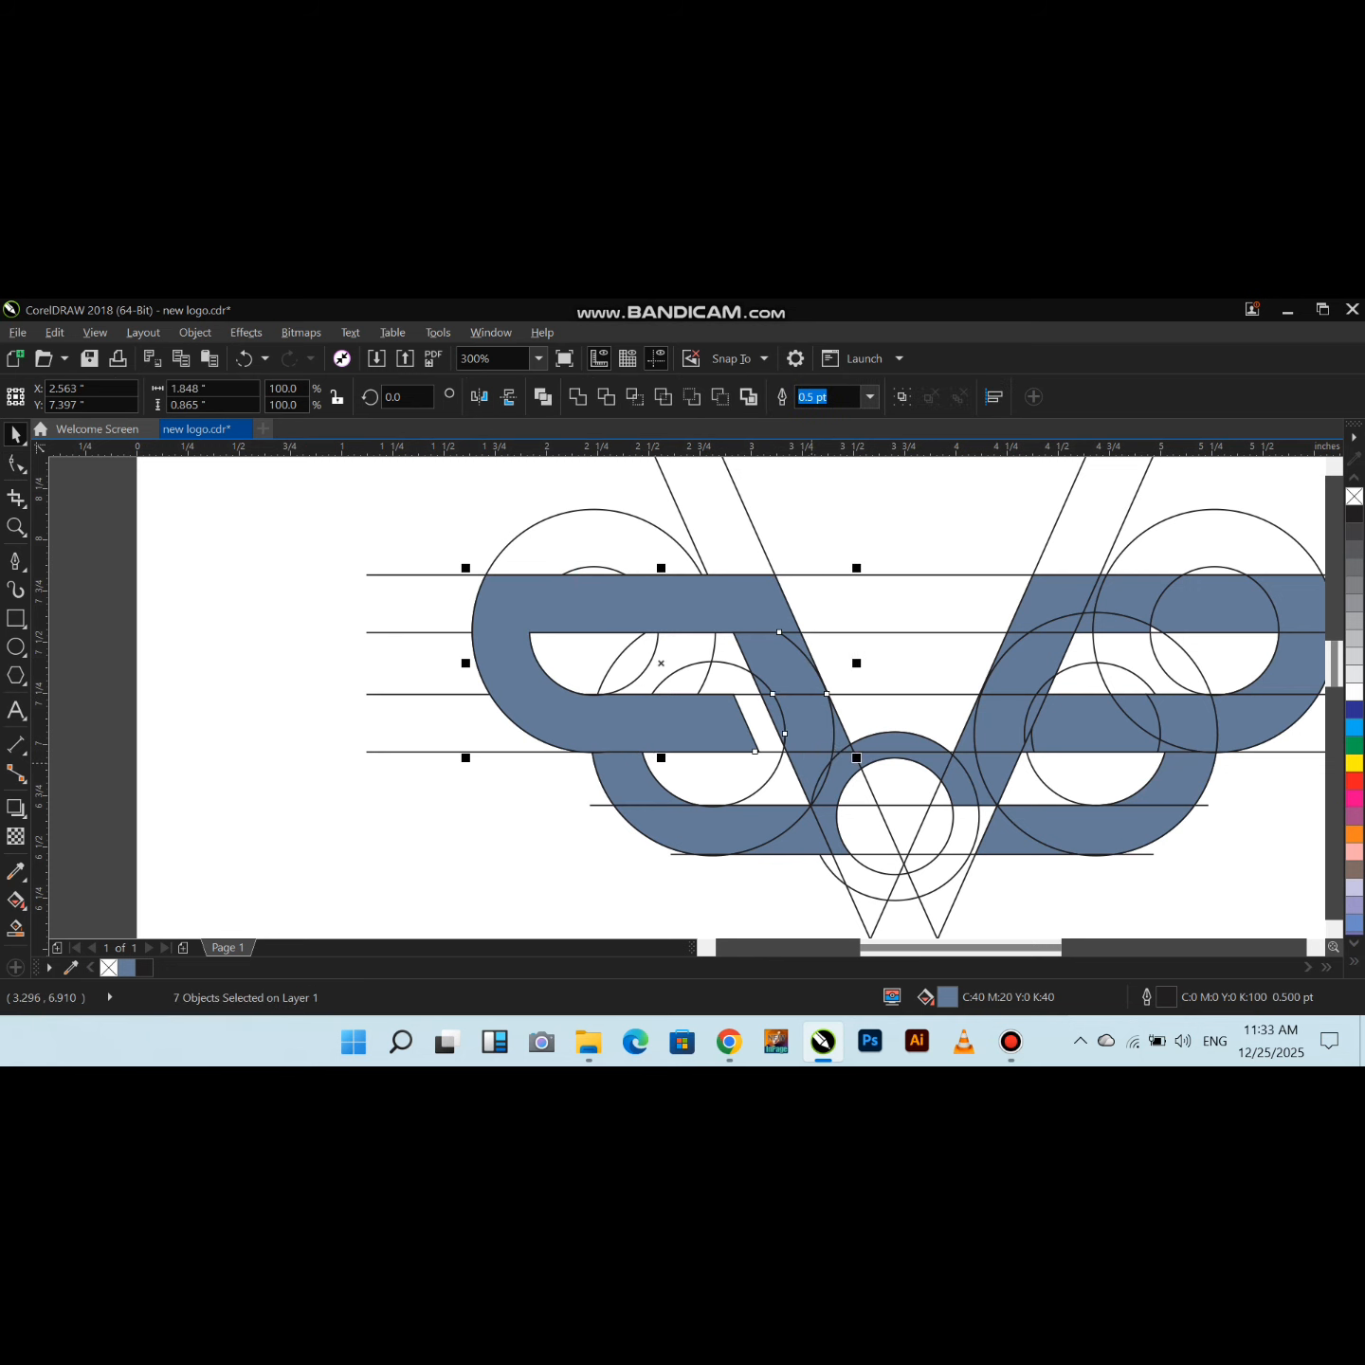
left_click(809, 764, "shift")
left_click(577, 398)
scroll(838, 812, "up", 1)
scroll(826, 703, "up", 2)
left_click(871, 673, "shift")
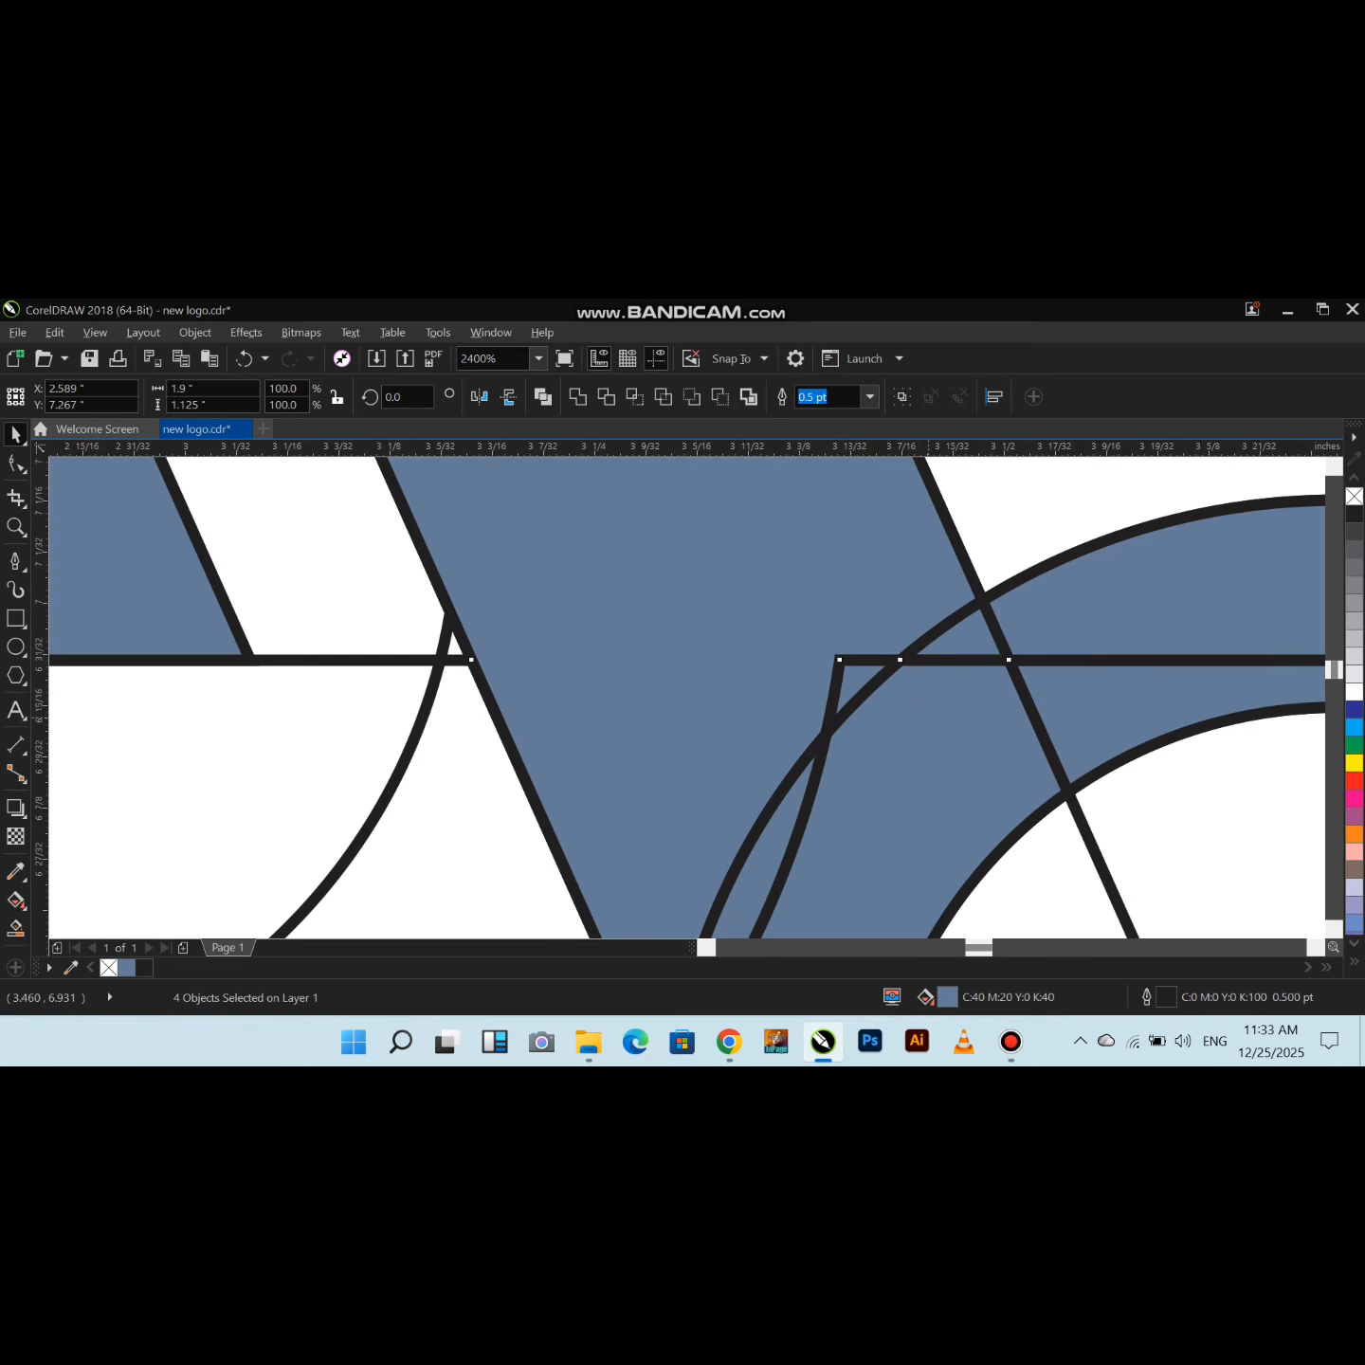
left_click(577, 398)
Weld the left wing's lower band and its curved end onto the wing shape
scroll(789, 579, "down", 2)
left_click(746, 755, "shift")
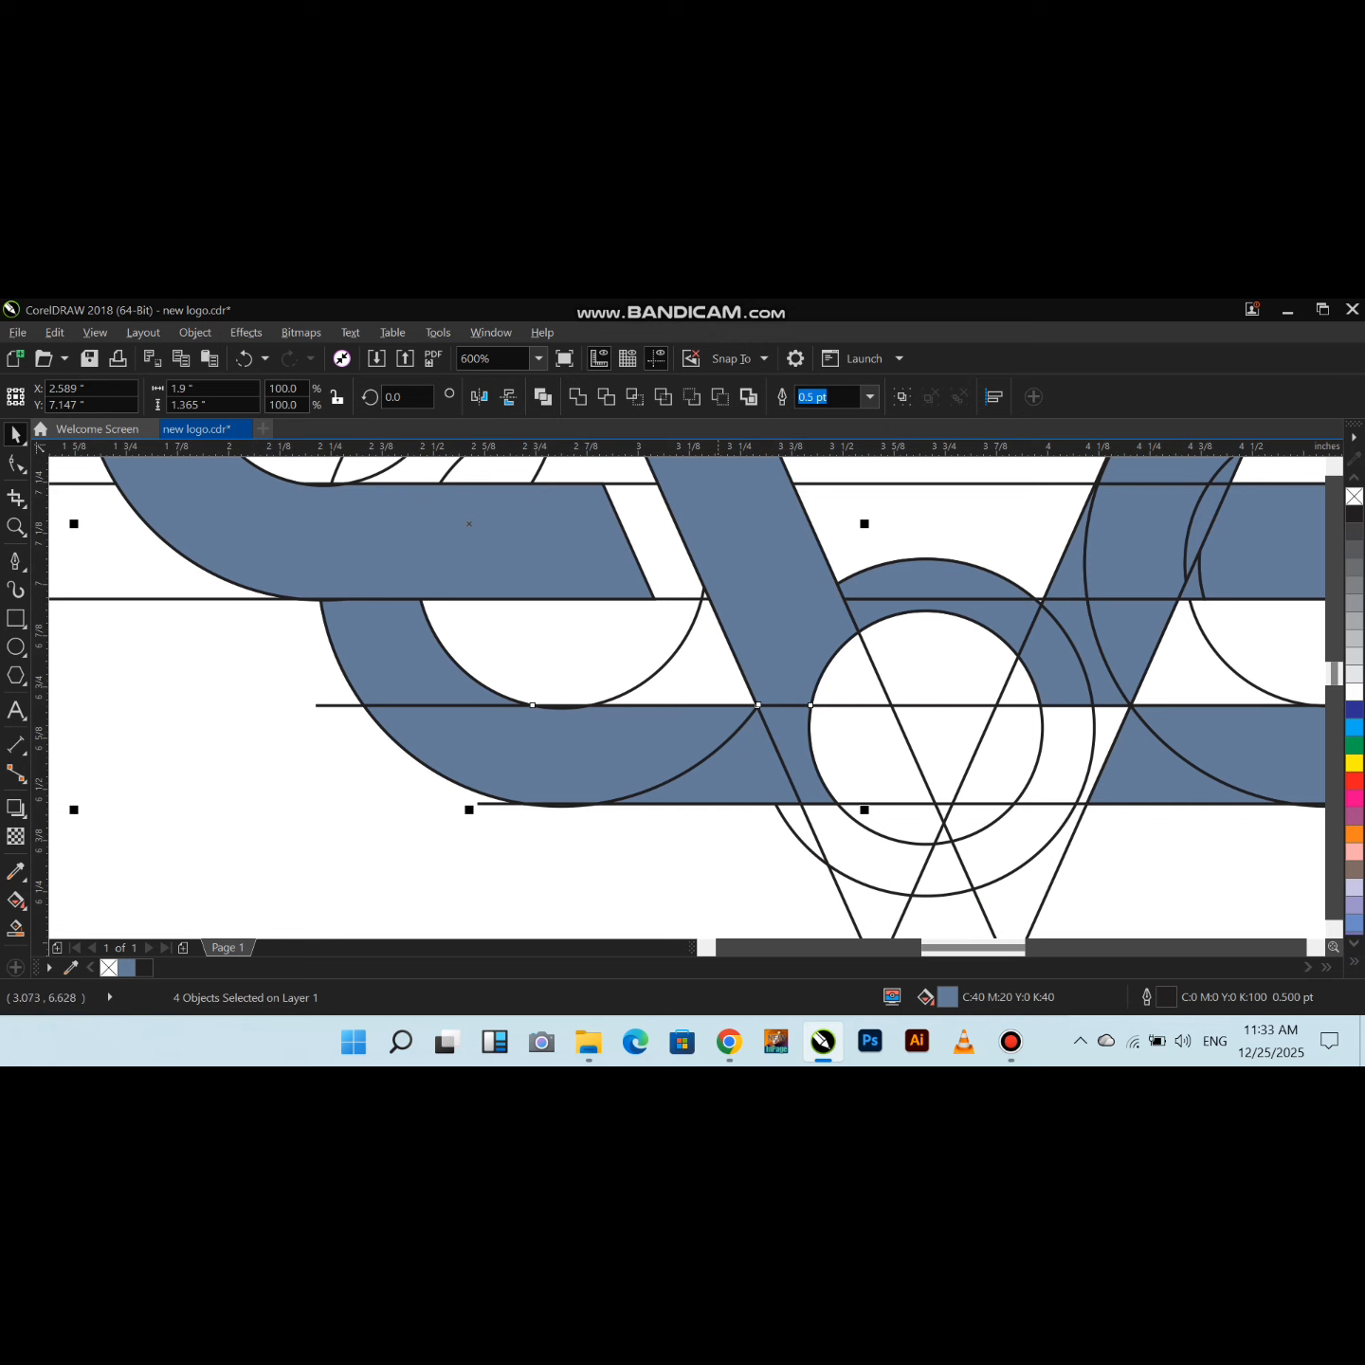
left_click(577, 397)
left_click(413, 671, "shift")
left_click(577, 396)
Delete the surplus nodes where the left loop meets the lower band's outer curve
left_click(16, 463)
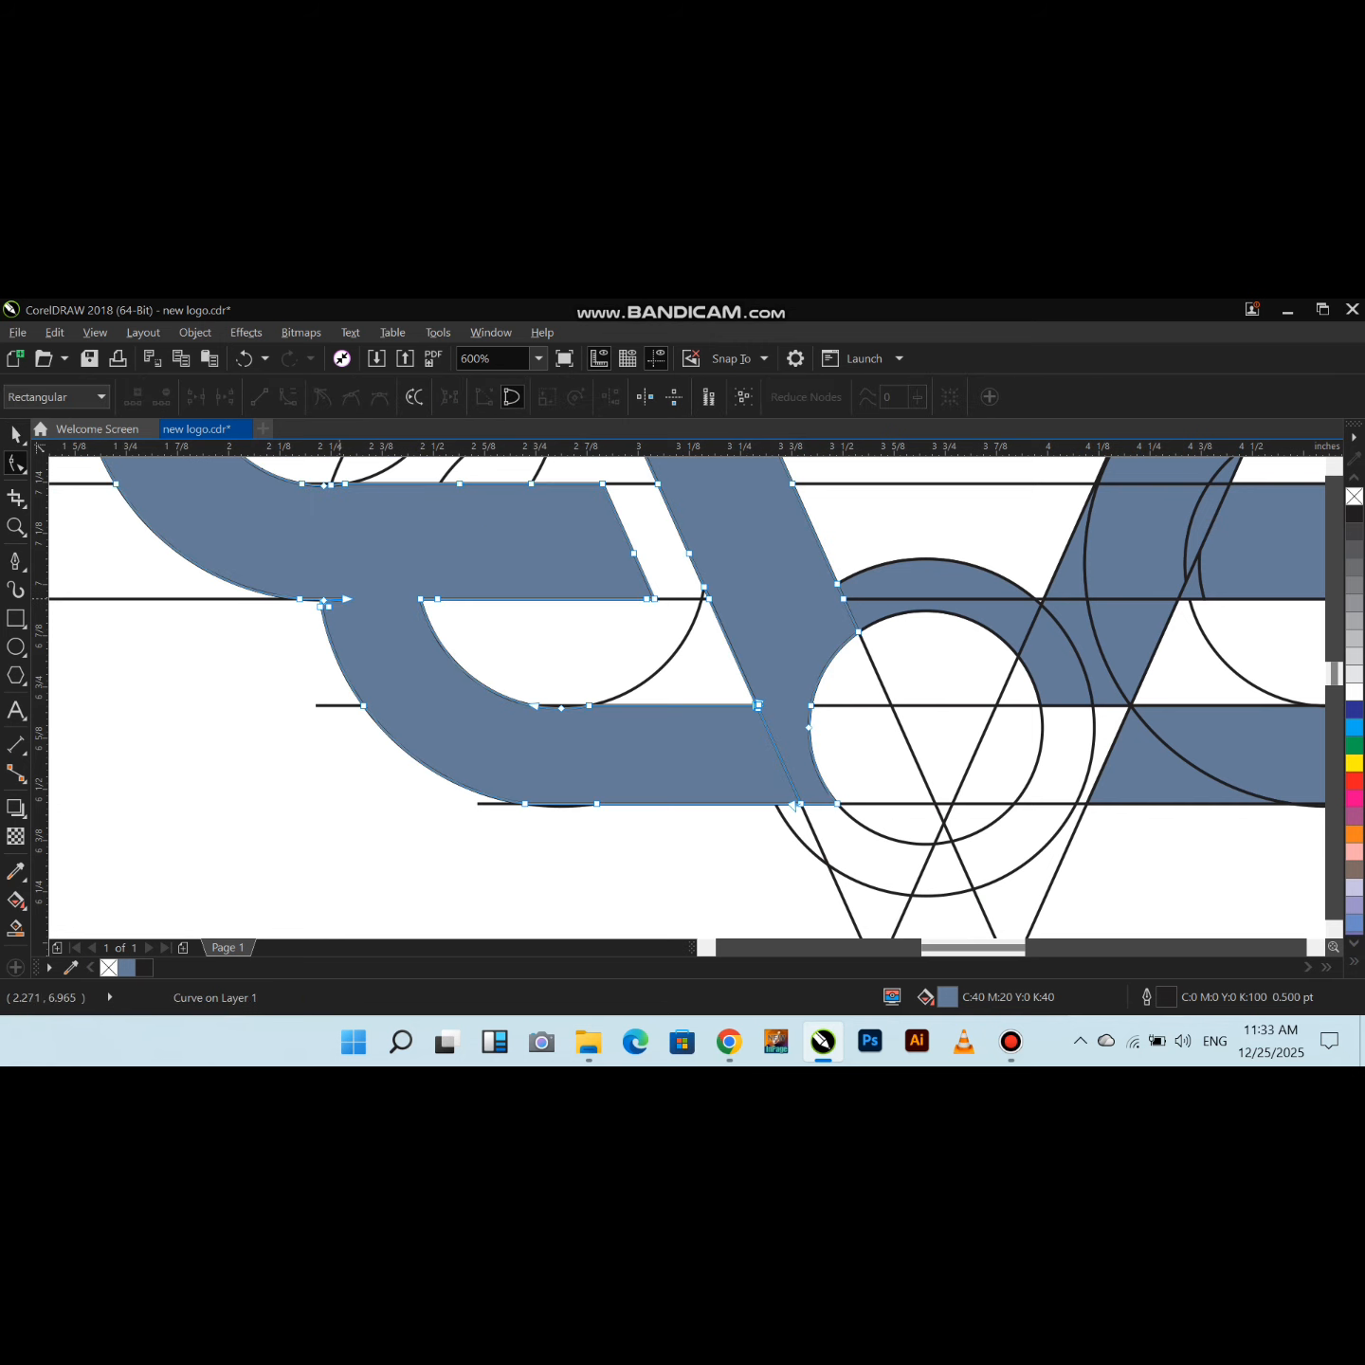
left_click(323, 601)
scroll(323, 600, "up", 2)
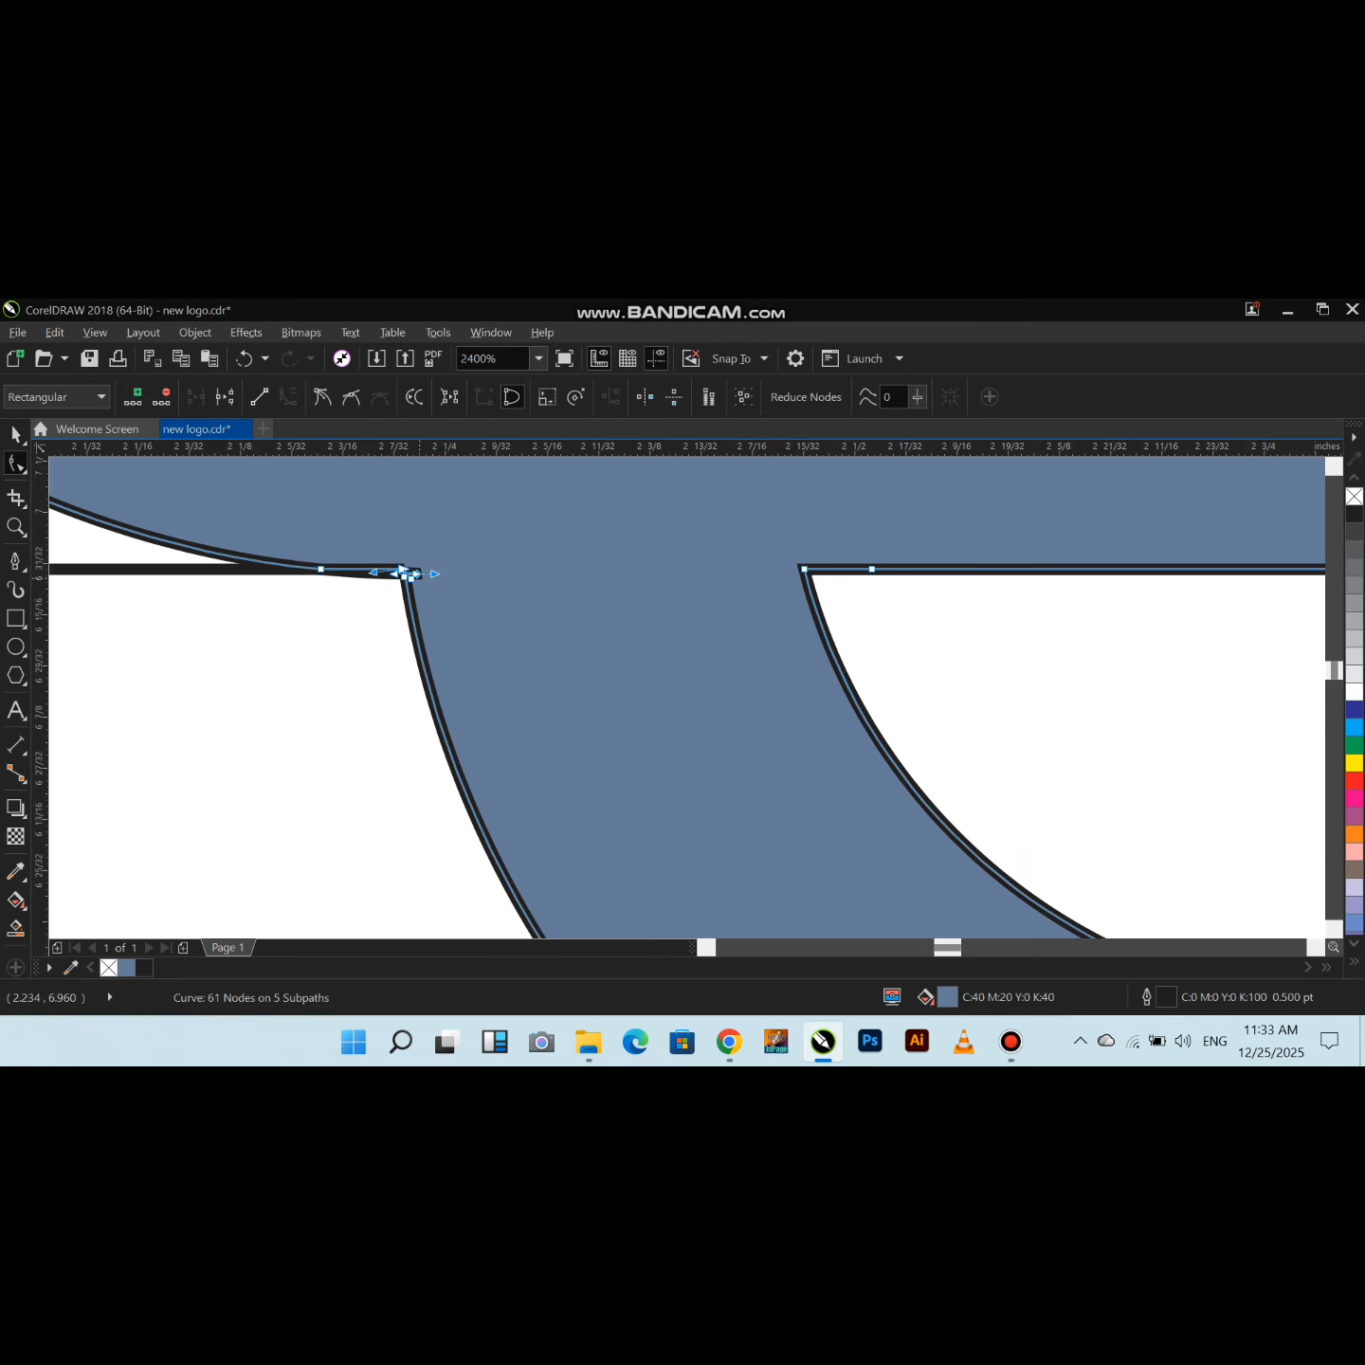
key("Delete")
left_click_drag(388, 562, 423, 589)
key("Delete")
scroll(561, 622, "down", 2)
Try to reshape the lower-left band's outer curve using its nodes and control handles
left_click(563, 715)
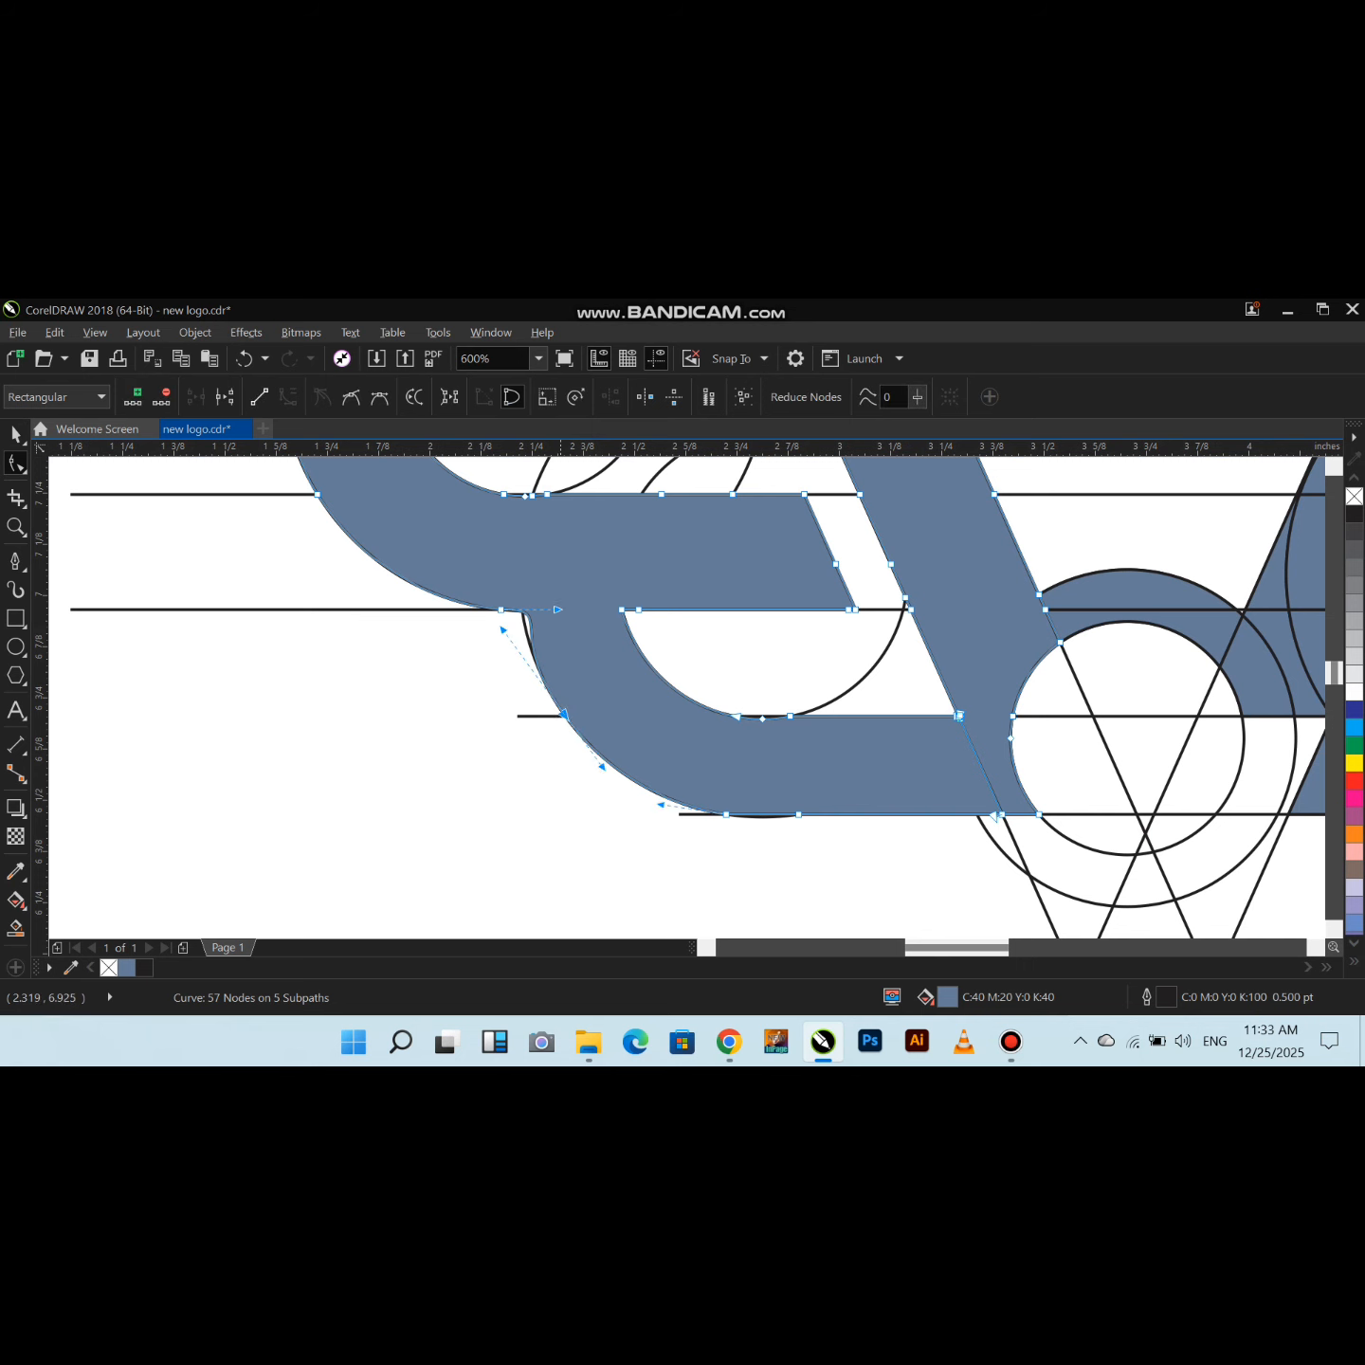
left_click_drag(560, 712, 513, 643)
key("space")
key("space")
left_click(566, 715)
left_click_drag(533, 652, 526, 654)
Move the left wing shape aside, and undo the move and the preceding curve edits
key("space")
left_click(459, 751)
scroll(606, 745, "down", 1)
left_click_drag(625, 742, 420, 742)
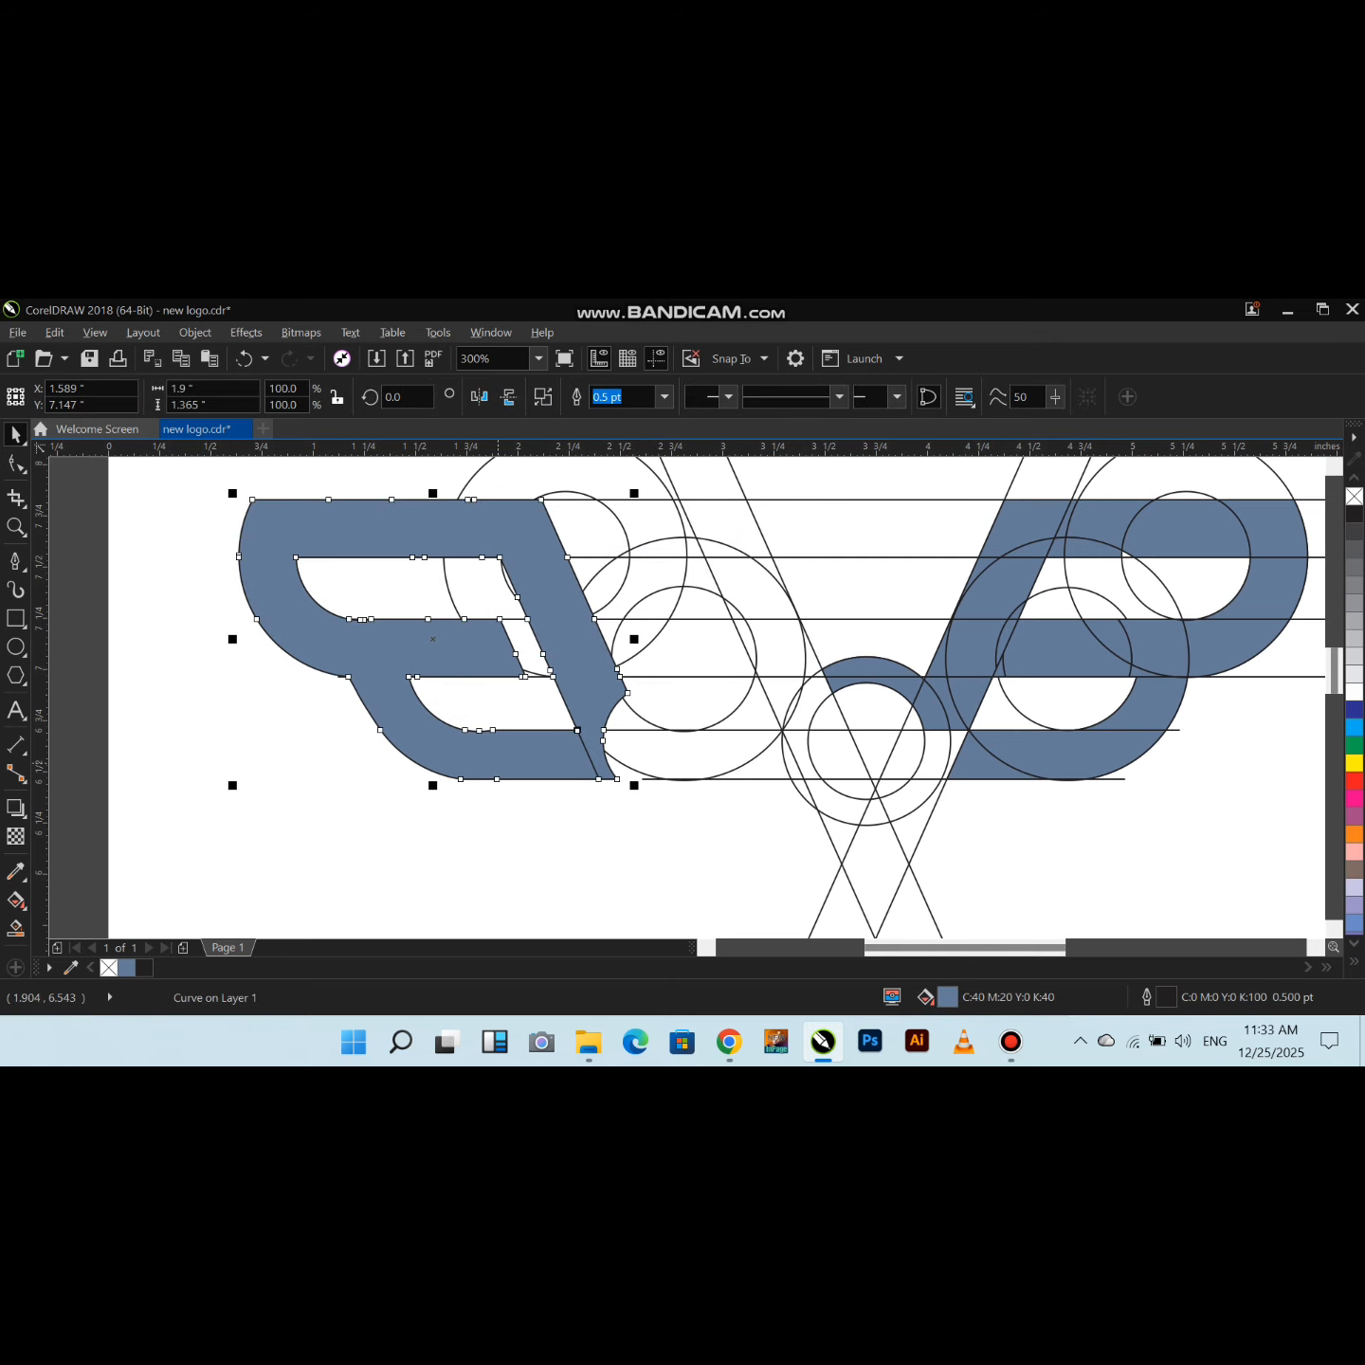
key("ctrl+z")
key("ctrl+z")
key("ctrl+z")
key("ctrl+z")
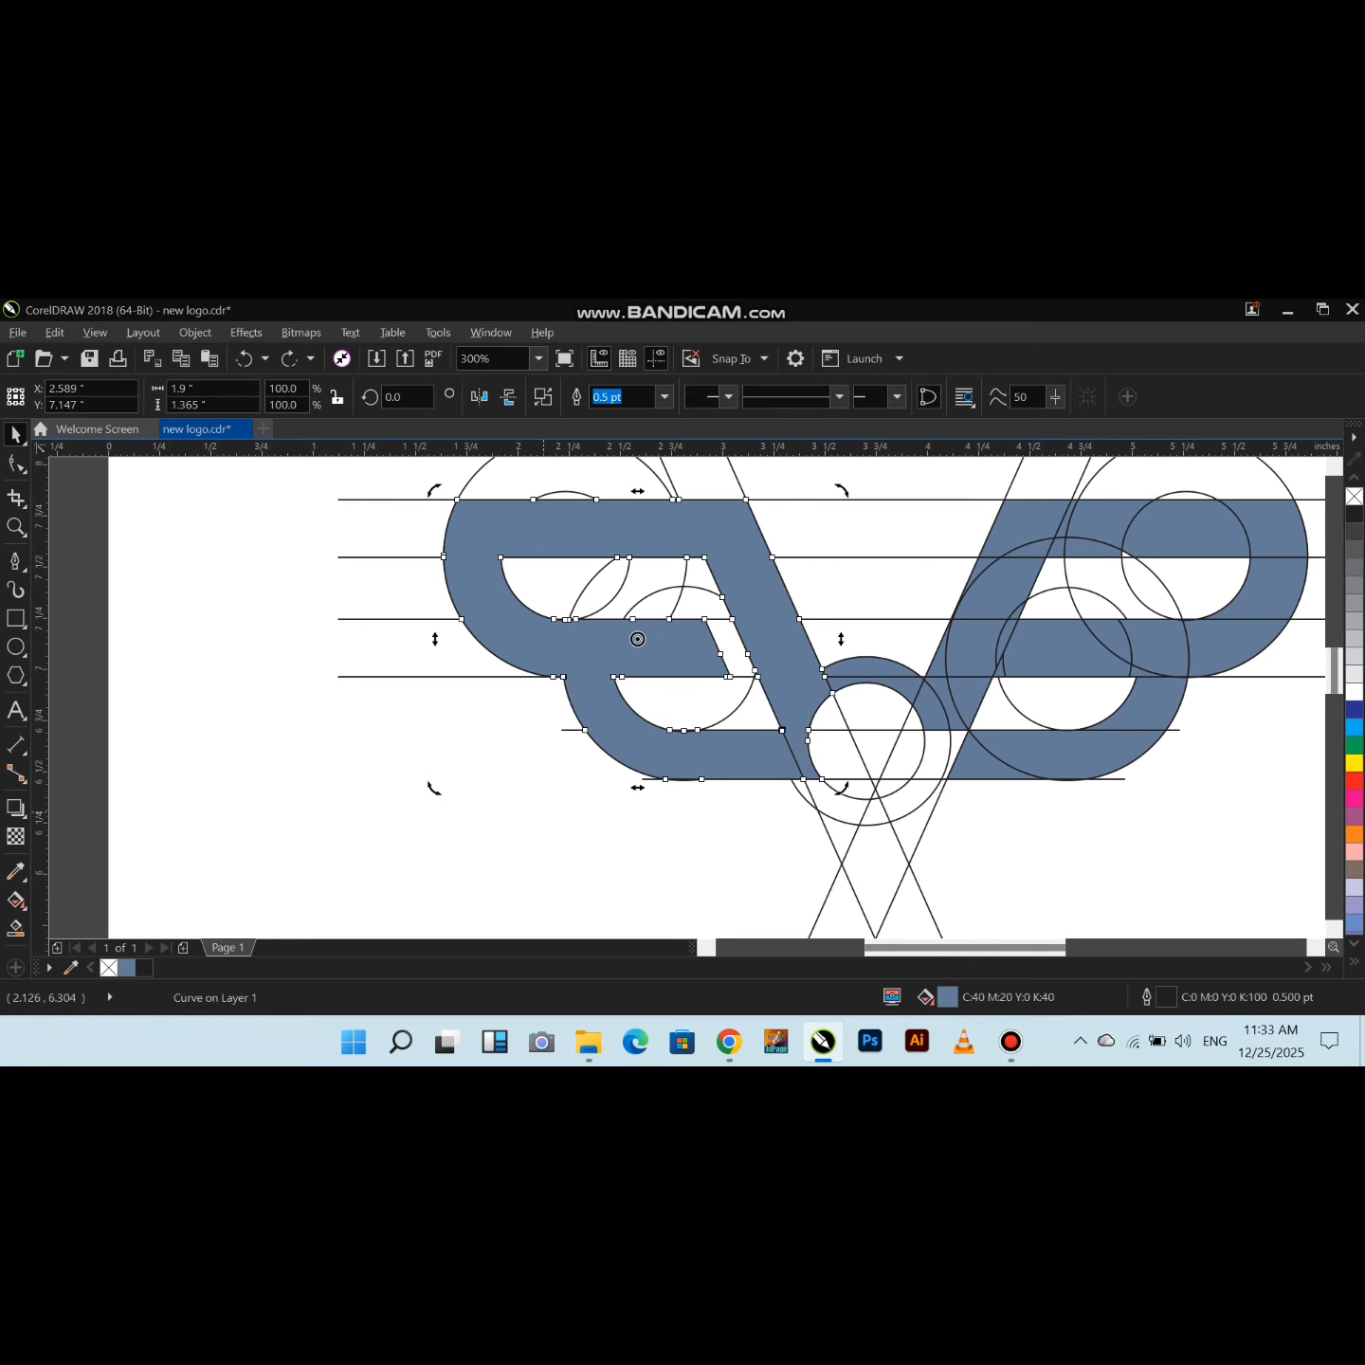
Try welding the central ring's top arc to the left wing and smart-filling the ring's lower part
key("Escape")
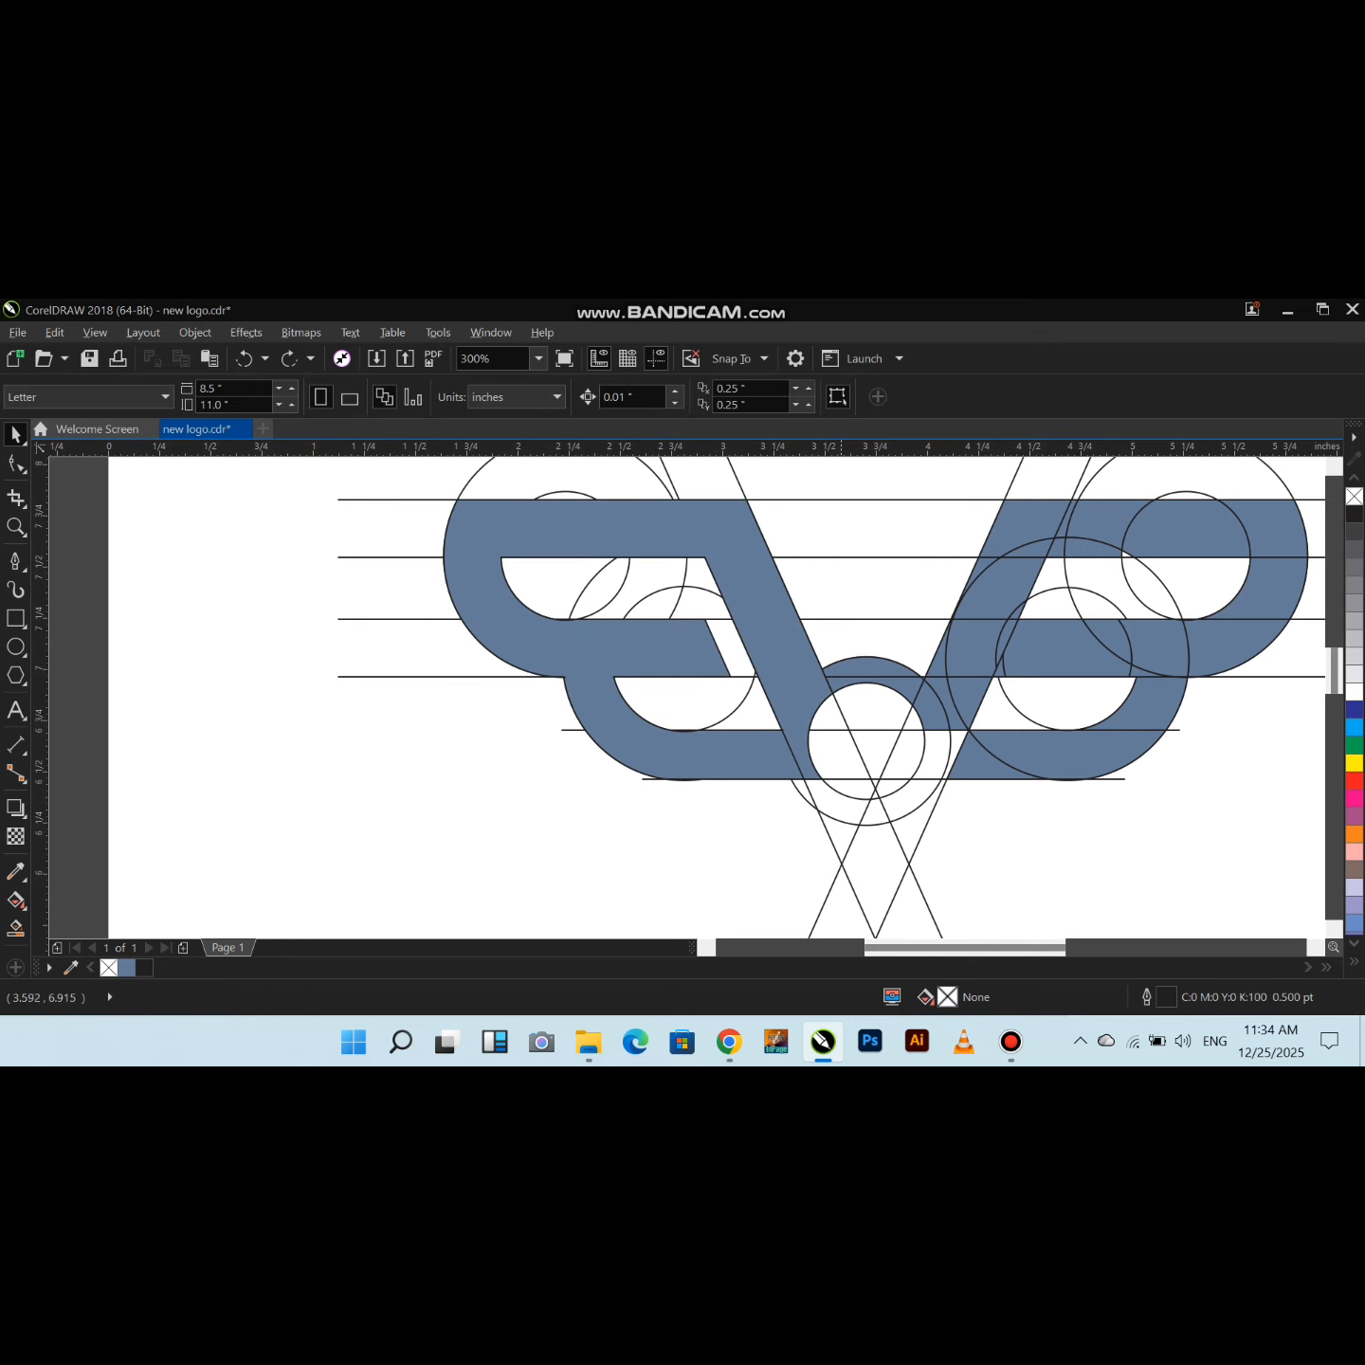
left_click(845, 681)
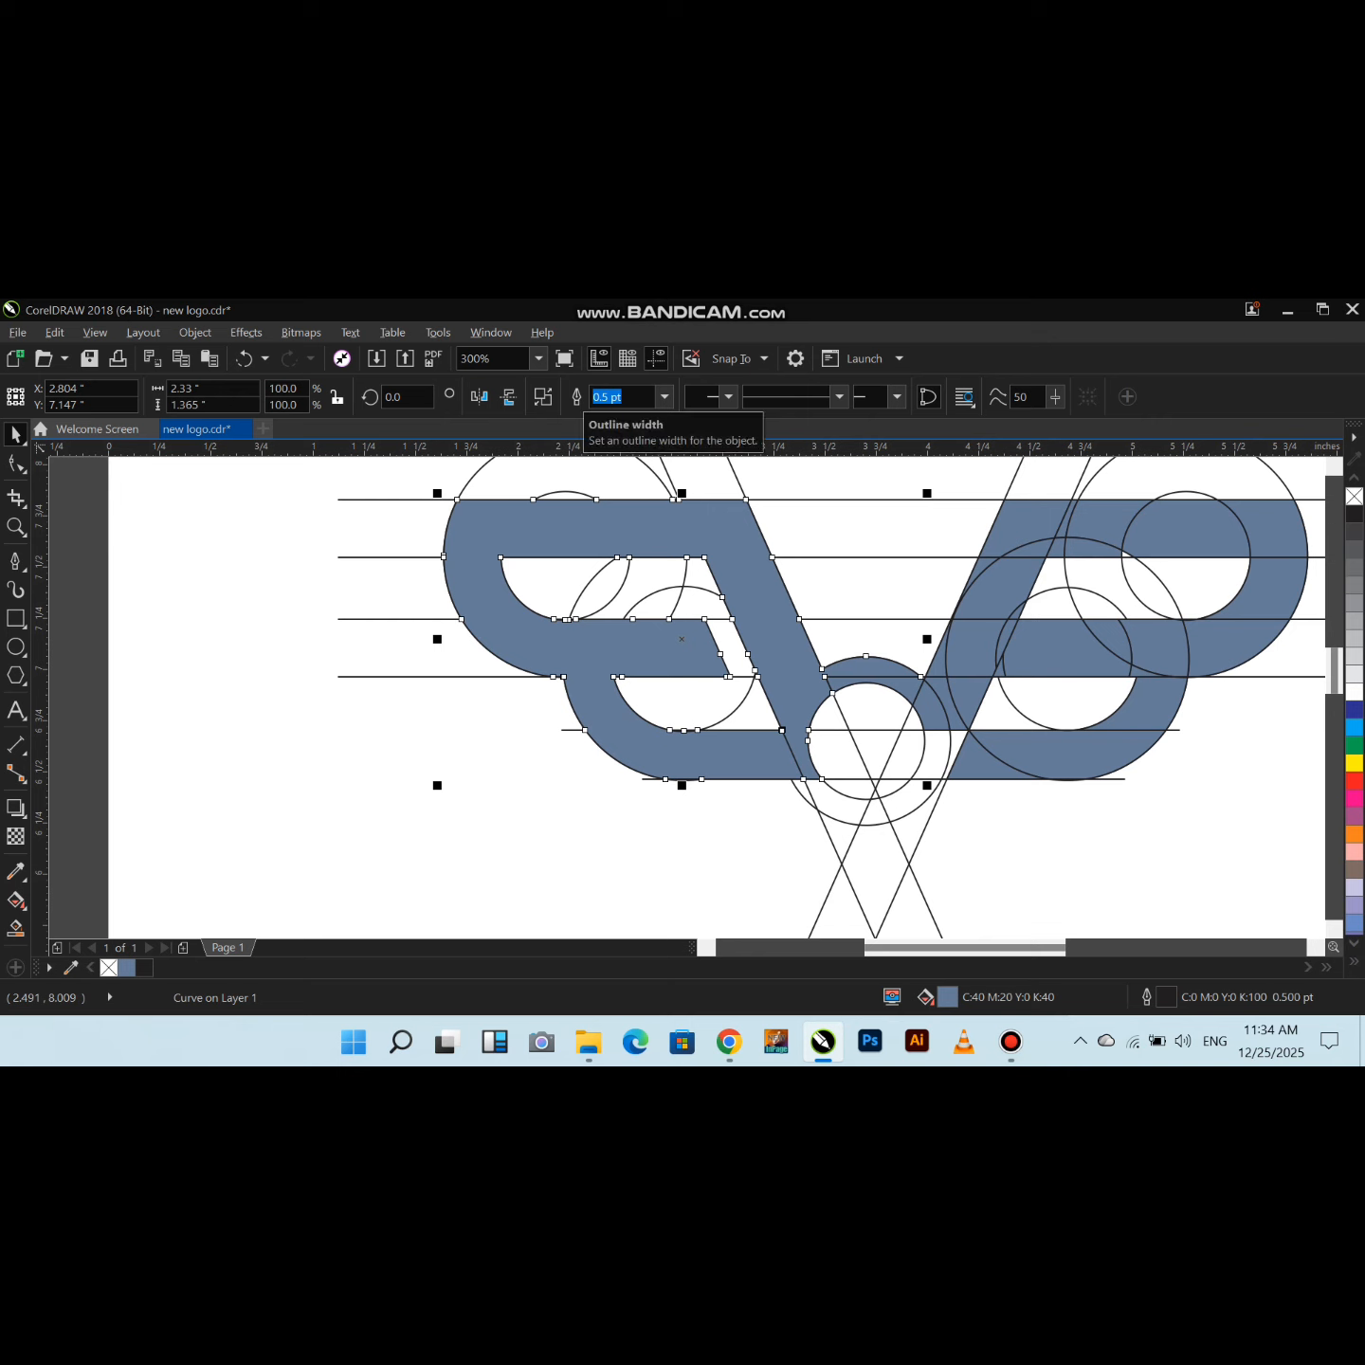
left_click(15, 926)
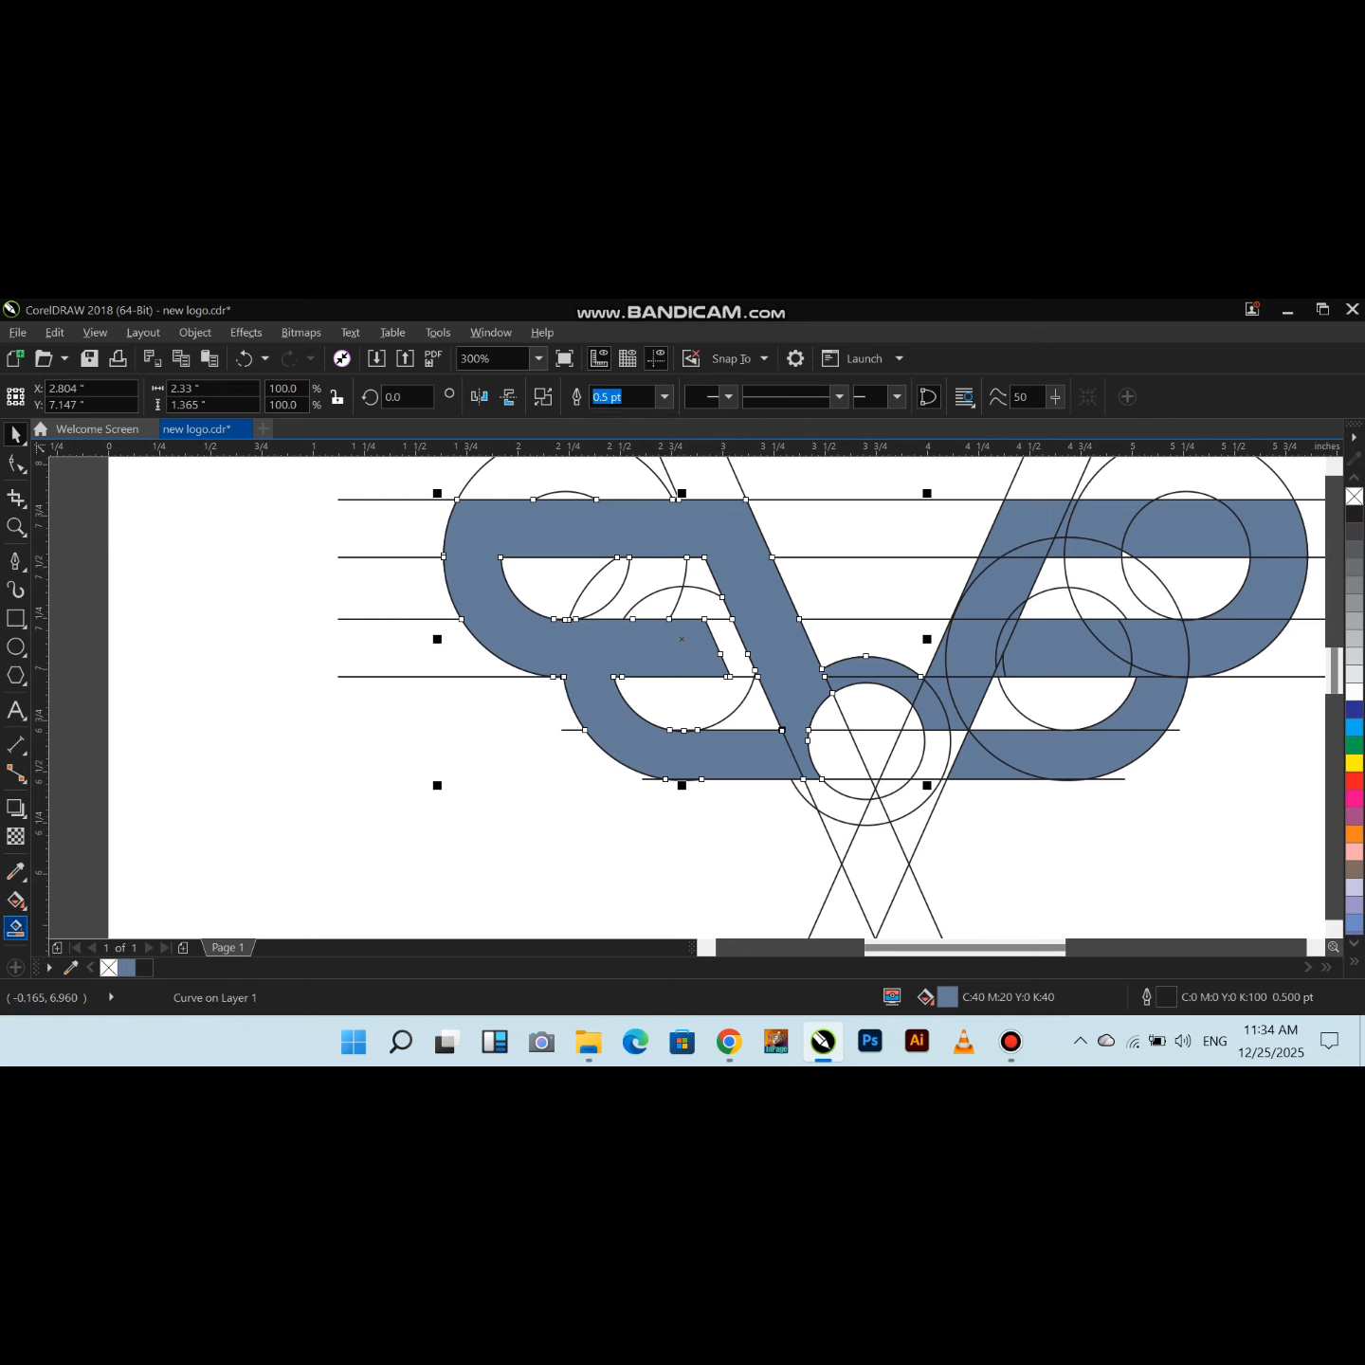
left_click(826, 797)
left_click(915, 805)
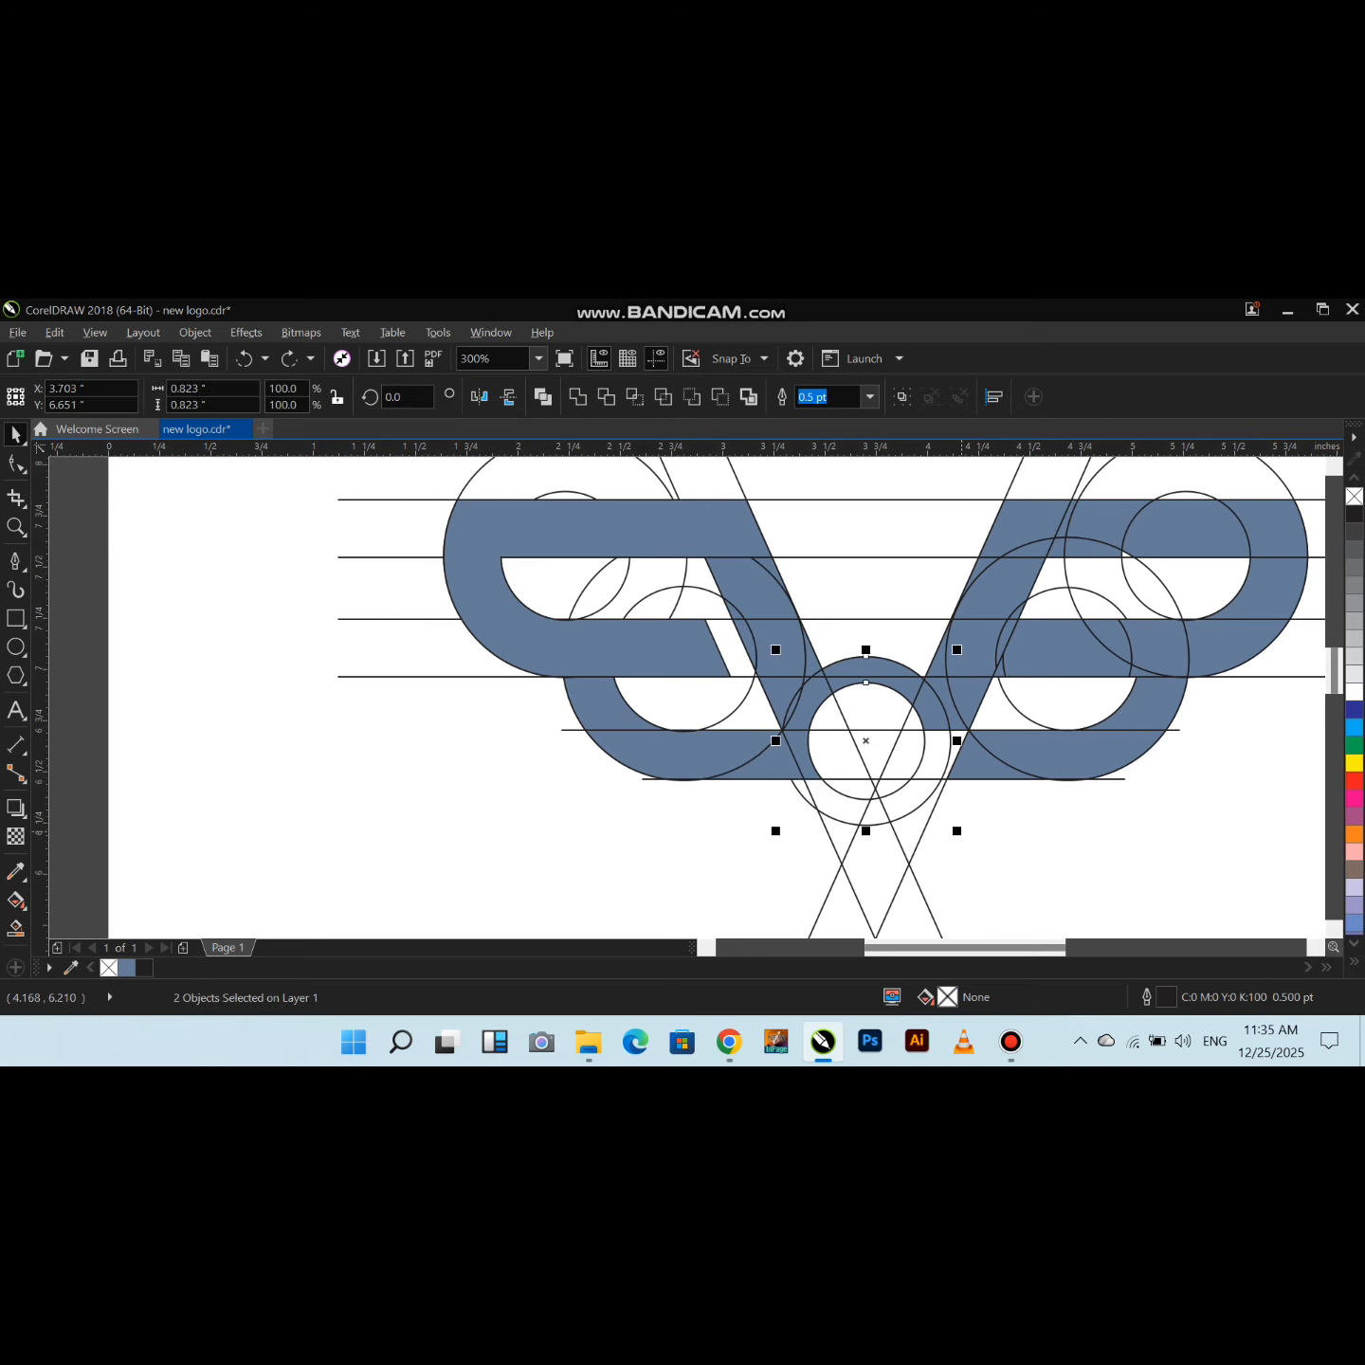
Enlarge the two concentric central circles together and move them down between the wings
left_click_drag(957, 829, 977, 854)
left_click_drag(866, 740, 873, 765)
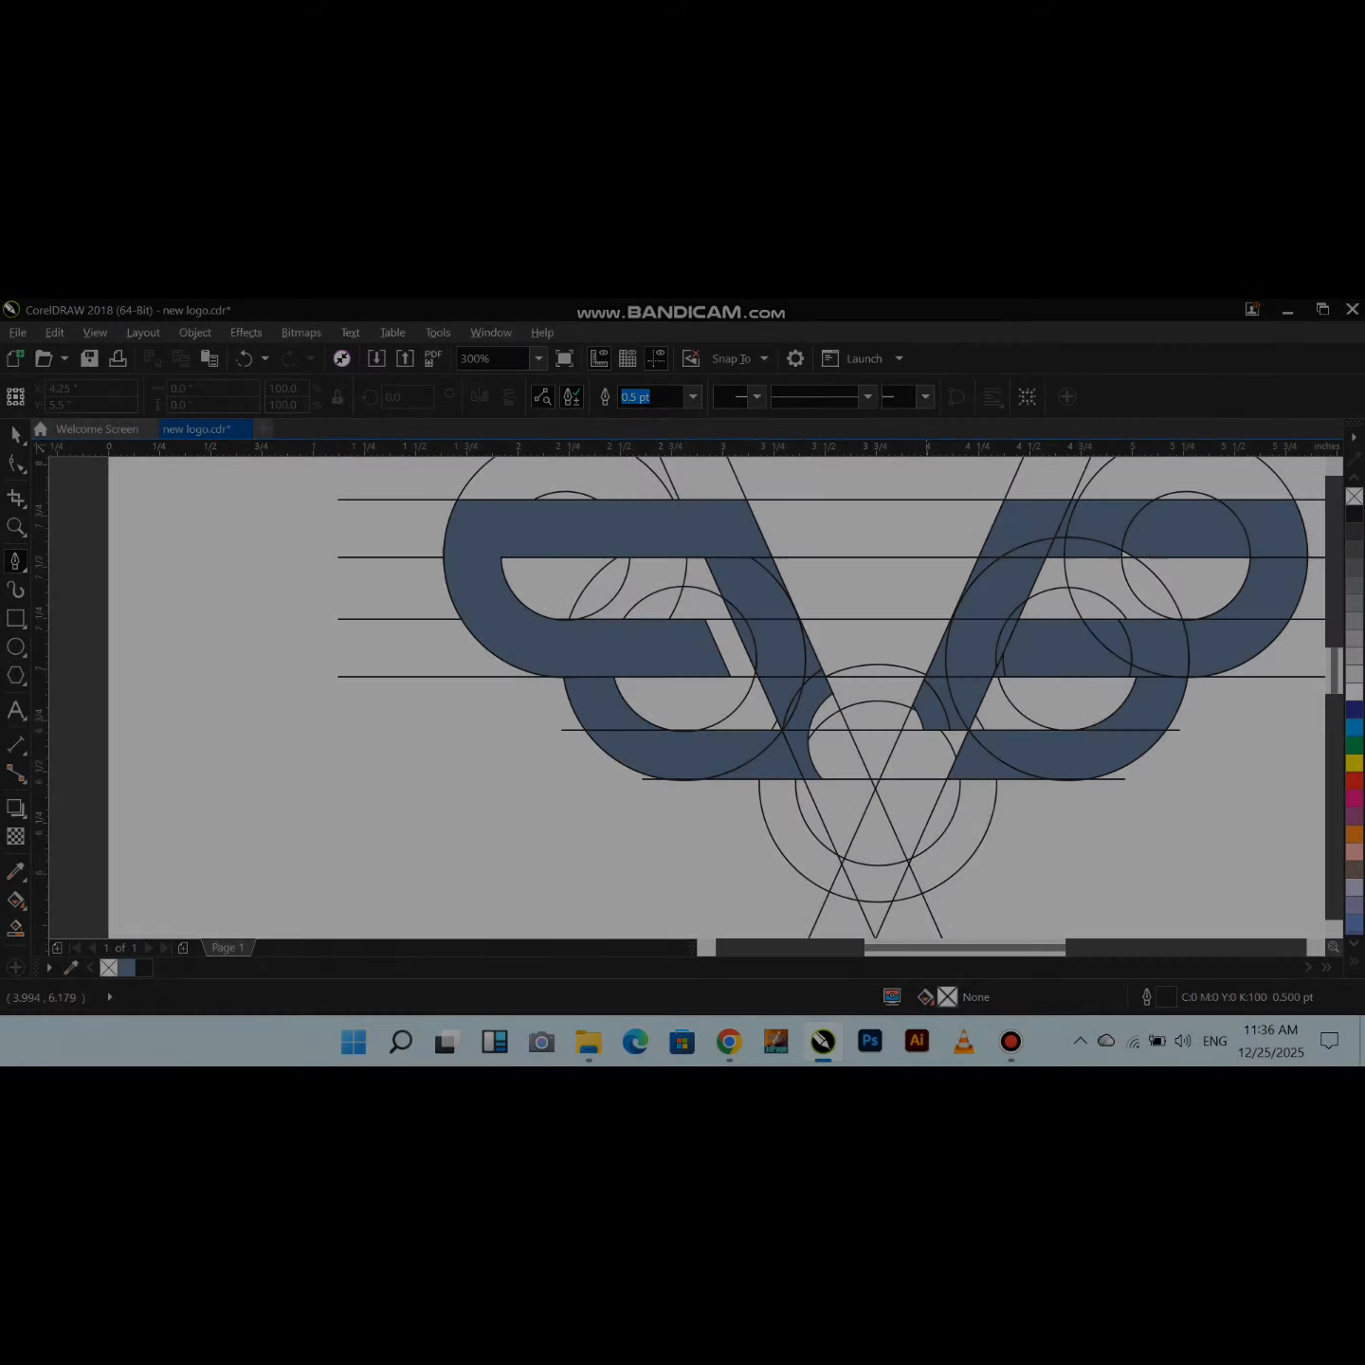
Smart-fill the top arc and left side of the enlarged central ring
key("space")
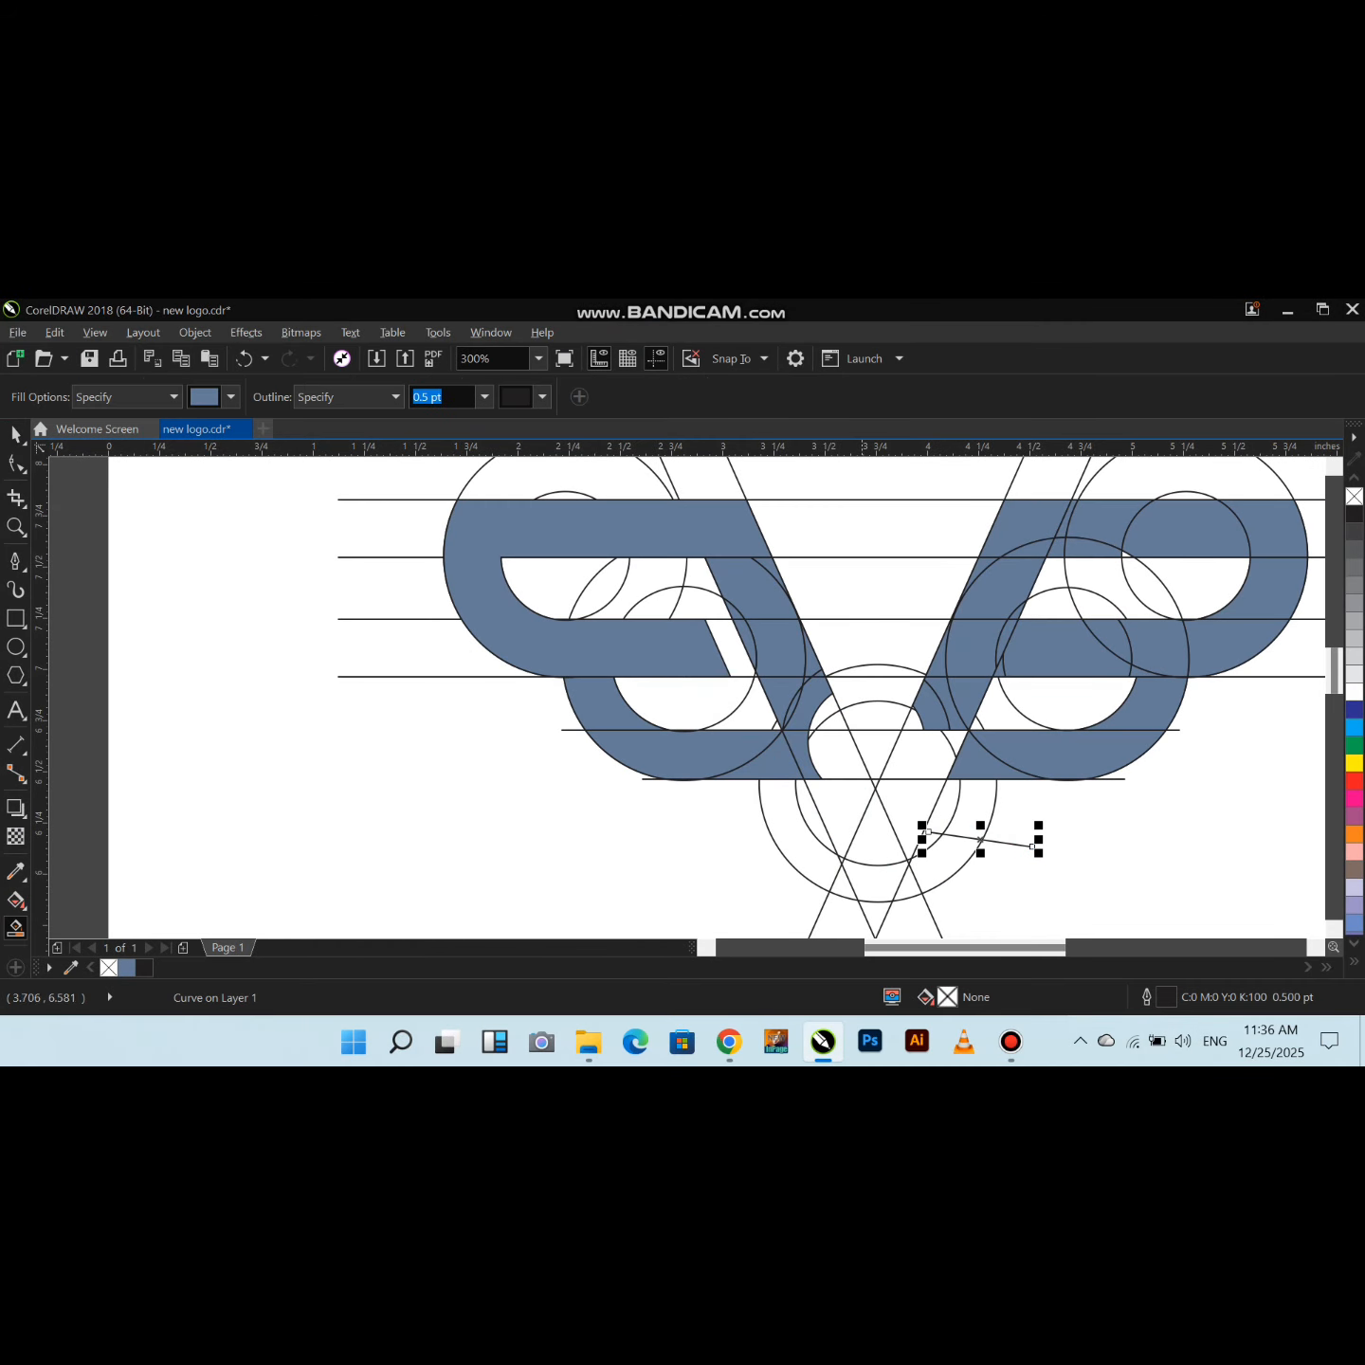
left_click(877, 684)
left_click(820, 711)
left_click(782, 833)
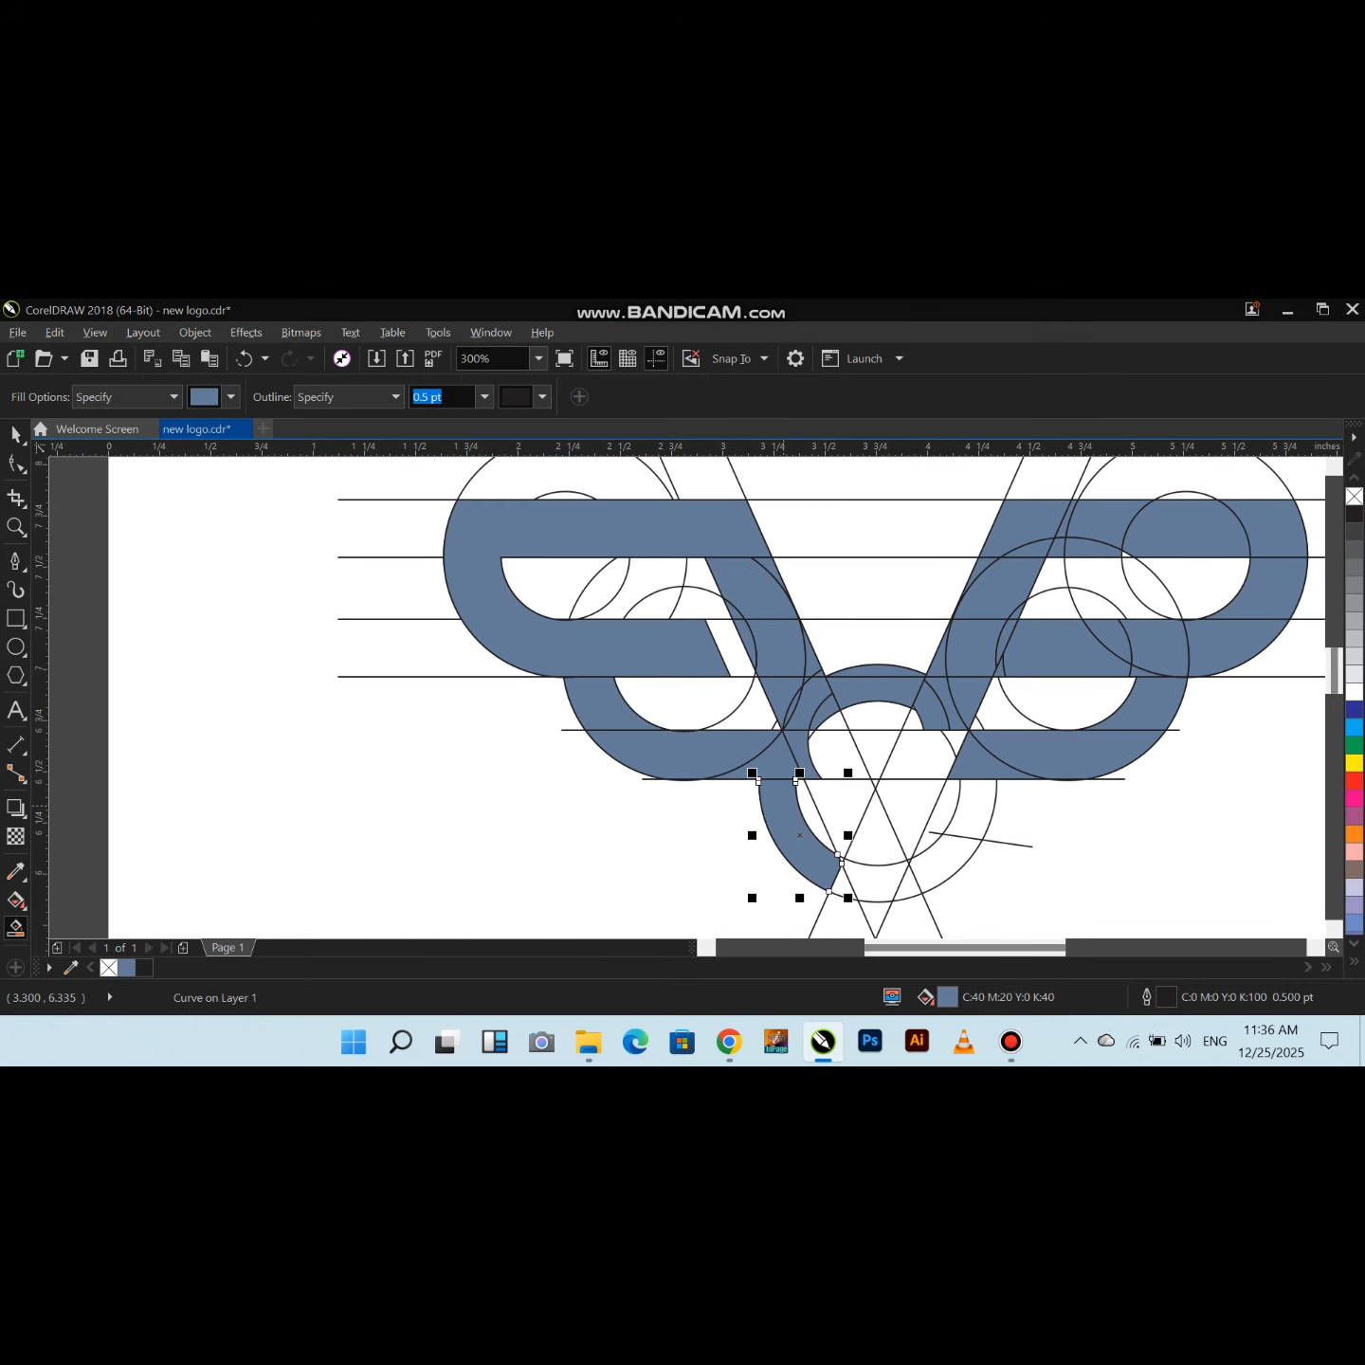
left_click(776, 725)
Smart-fill the leftover sliver at the ring's left junction and the ring's bottom arc
scroll(775, 725, "up", 2)
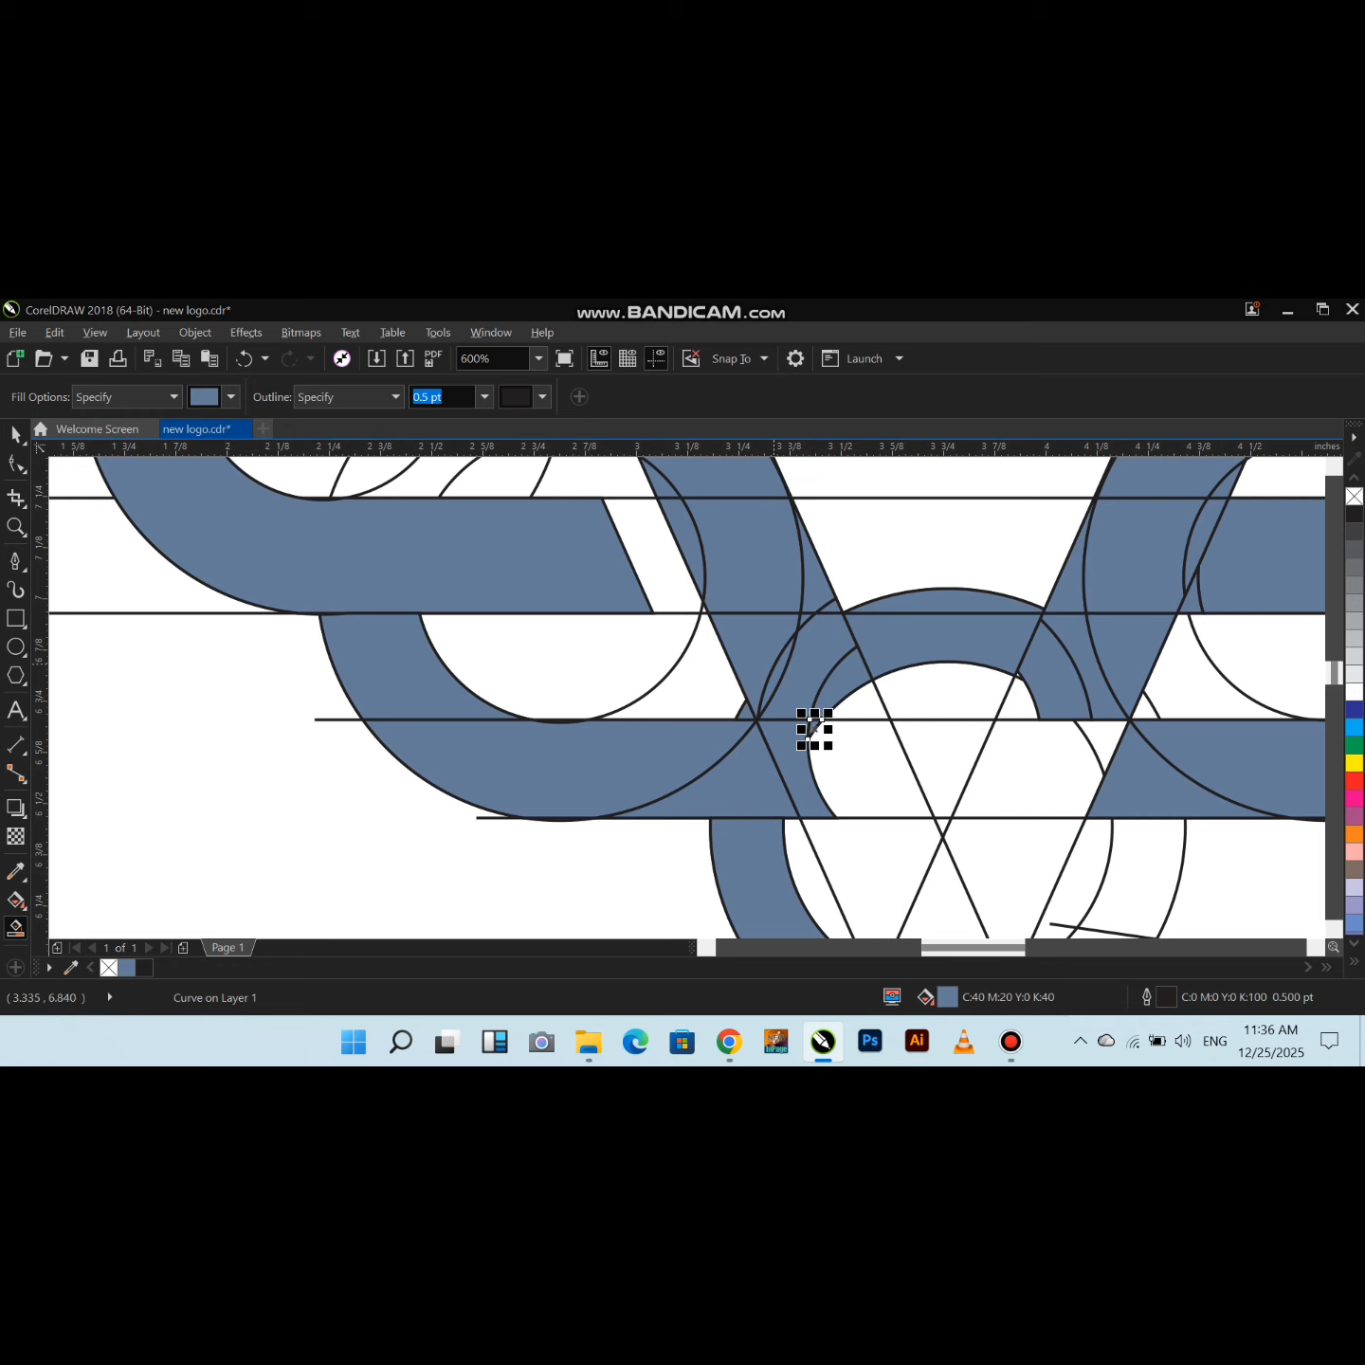
scroll(814, 729, "down", 1)
left_click(857, 830)
scroll(857, 830, "up", 2)
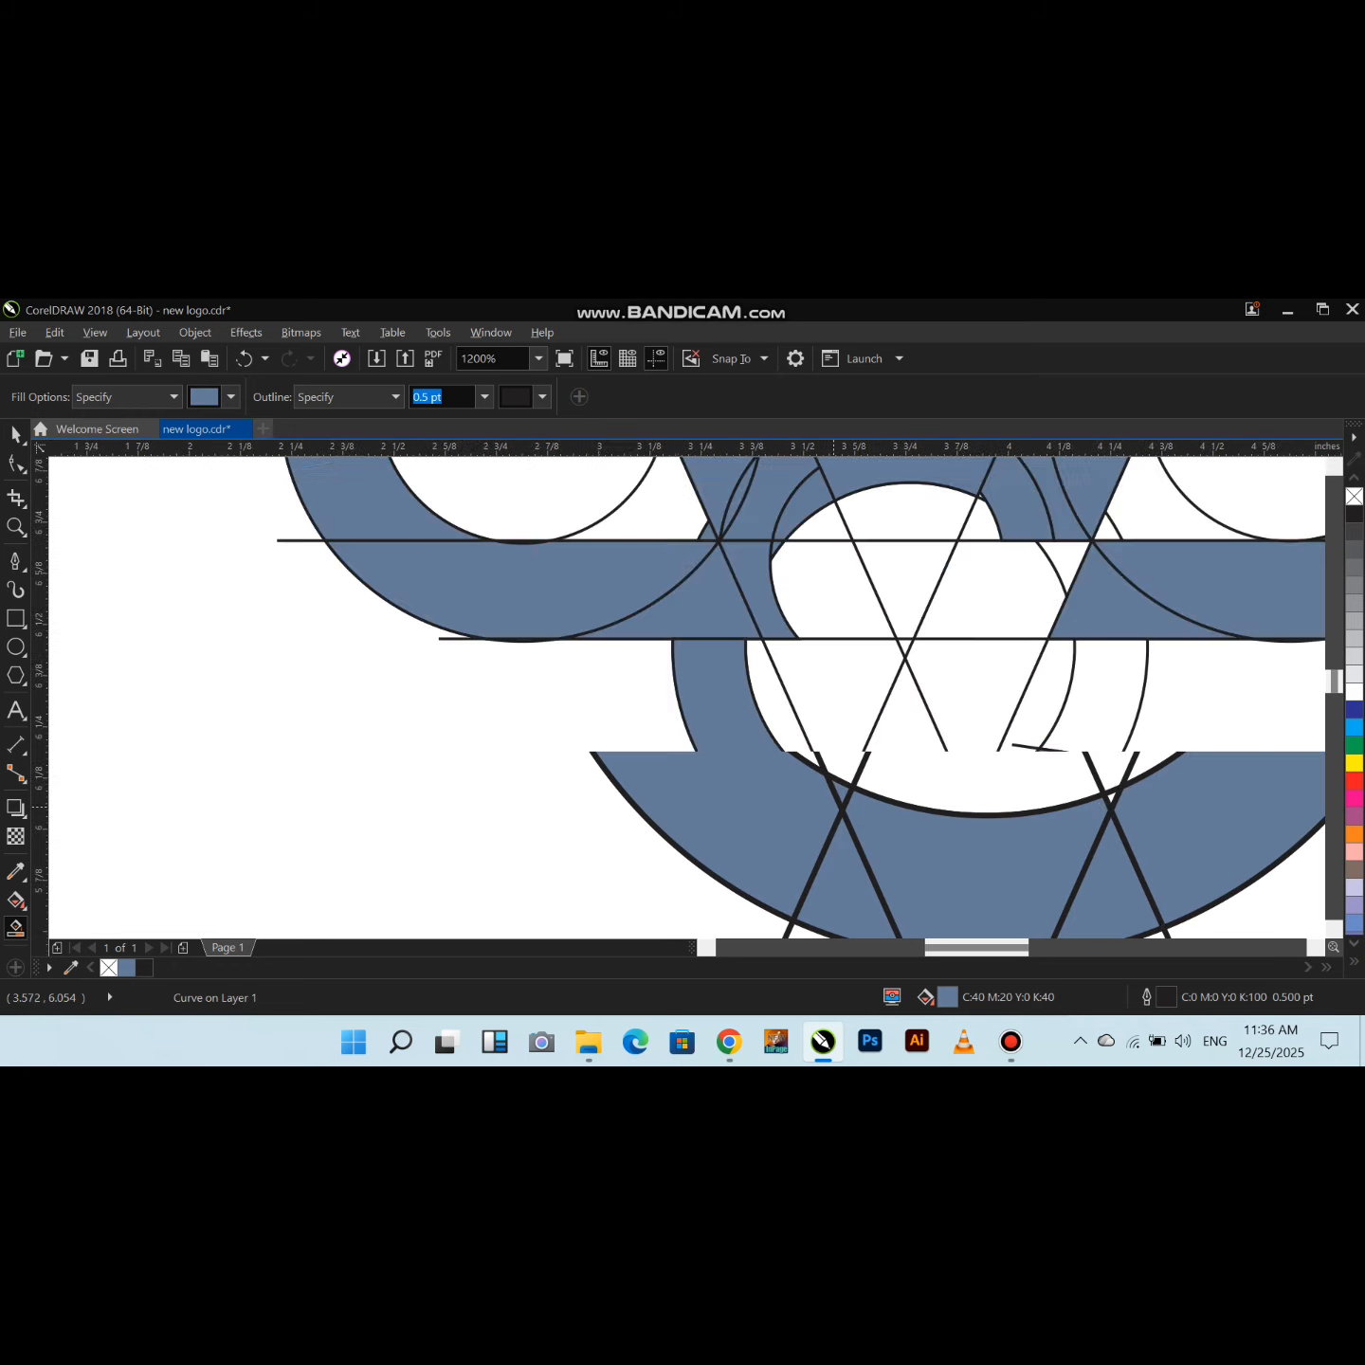
scroll(831, 804, "down", 6)
Weld the lower-left band's filled pieces together with the slanted band's end beside the central ring
key("space")
scroll(832, 804, "up", 2)
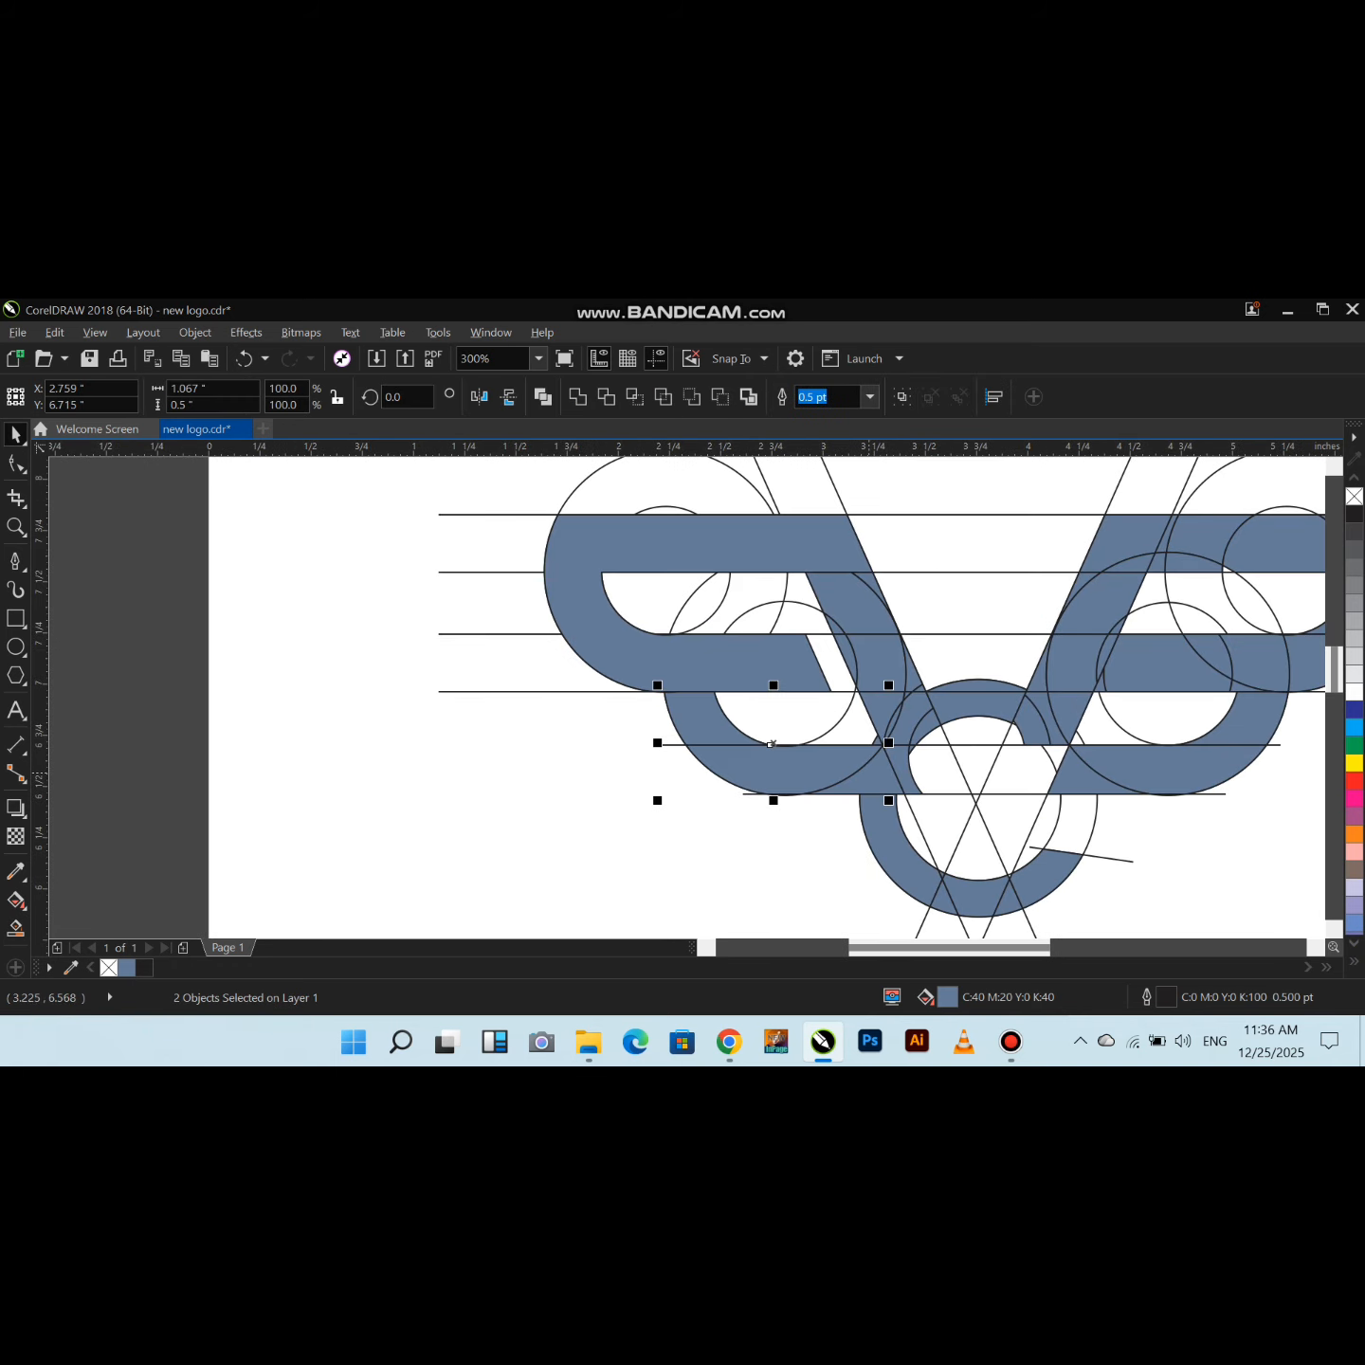
scroll(878, 738, "up", 2)
left_click(904, 712, "shift")
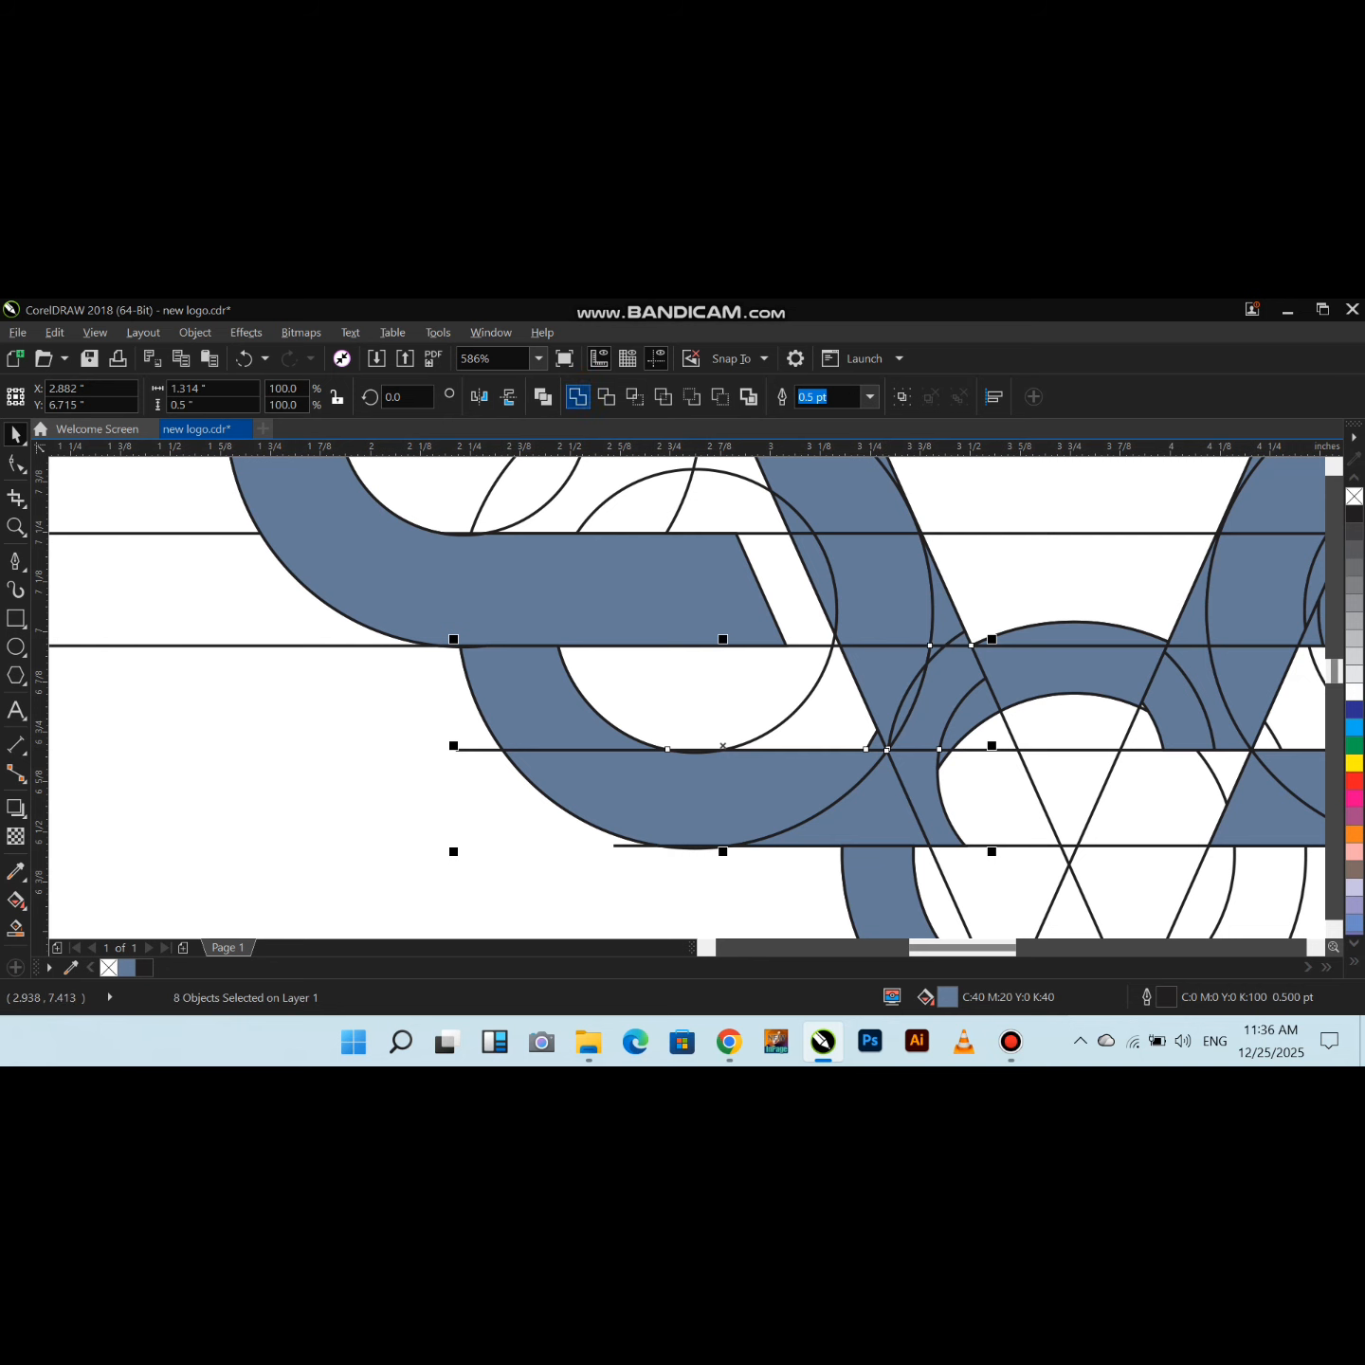
left_click(577, 397)
Edit the nodes of the stray seam inside the lower-left band, shortening it toward the band's lower edge
key("F10")
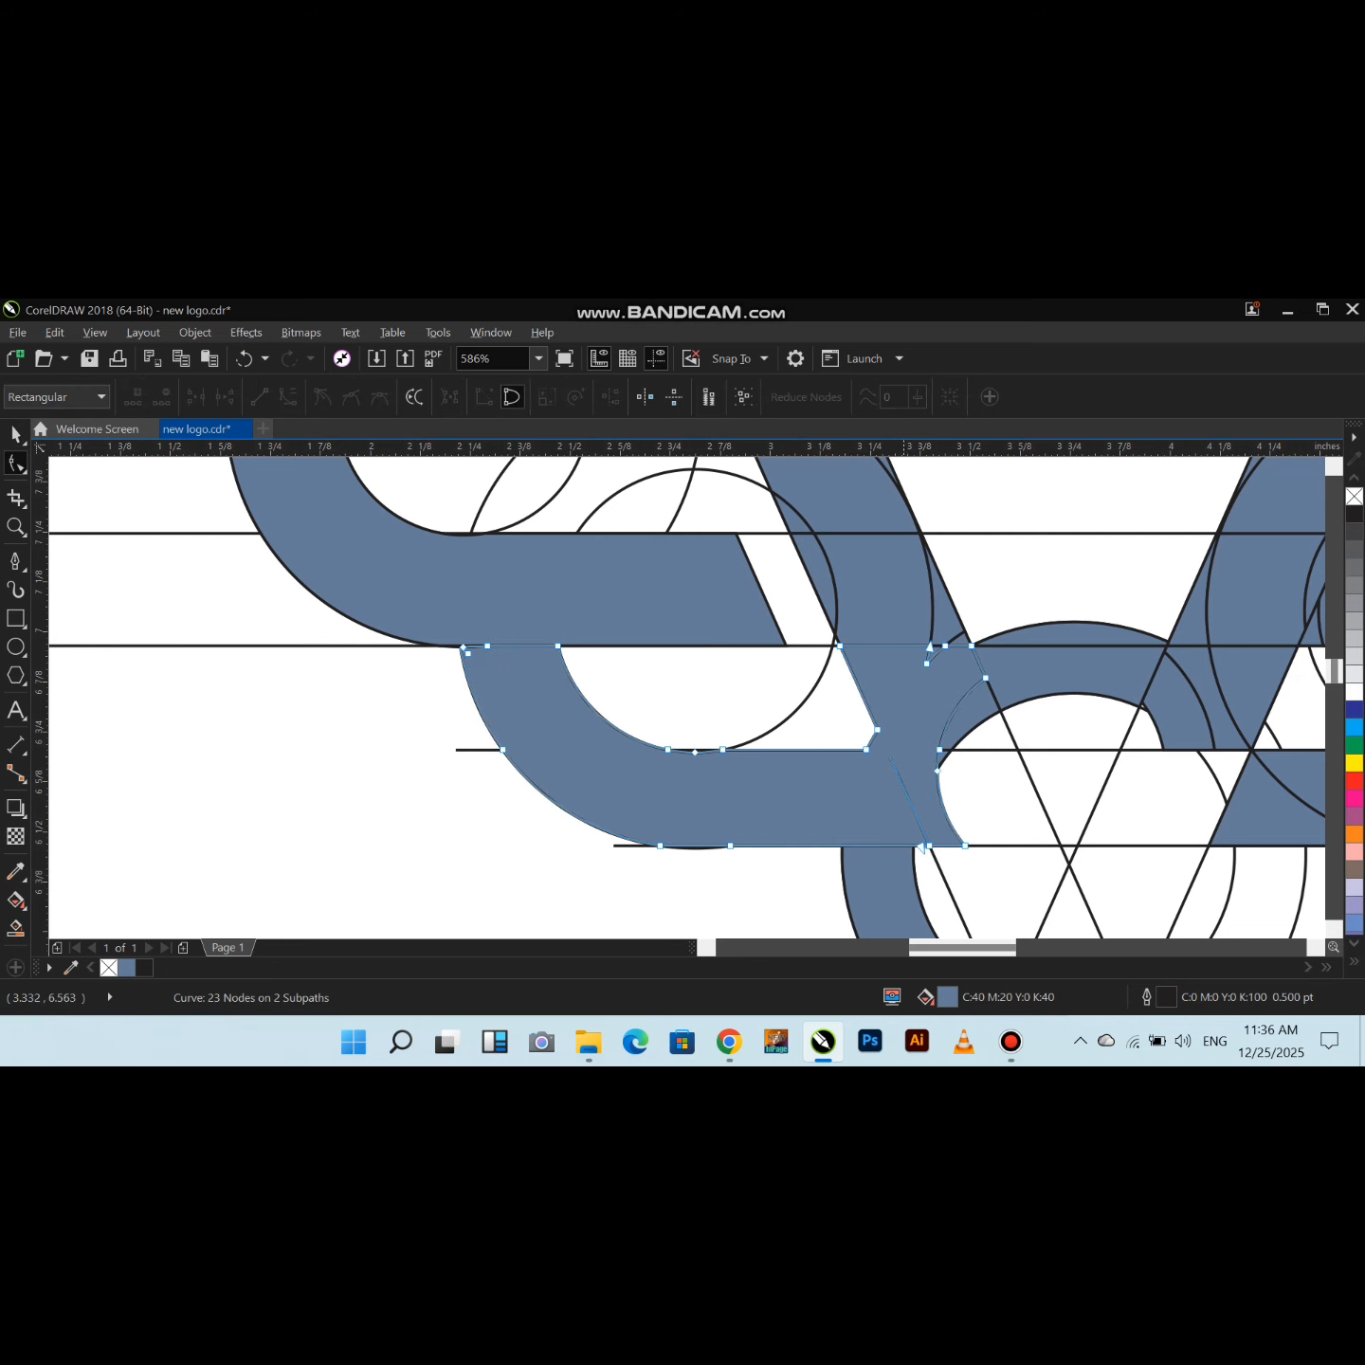
scroll(915, 818, "up", 4)
left_click_drag(823, 566, 951, 843)
scroll(937, 763, "down", 4)
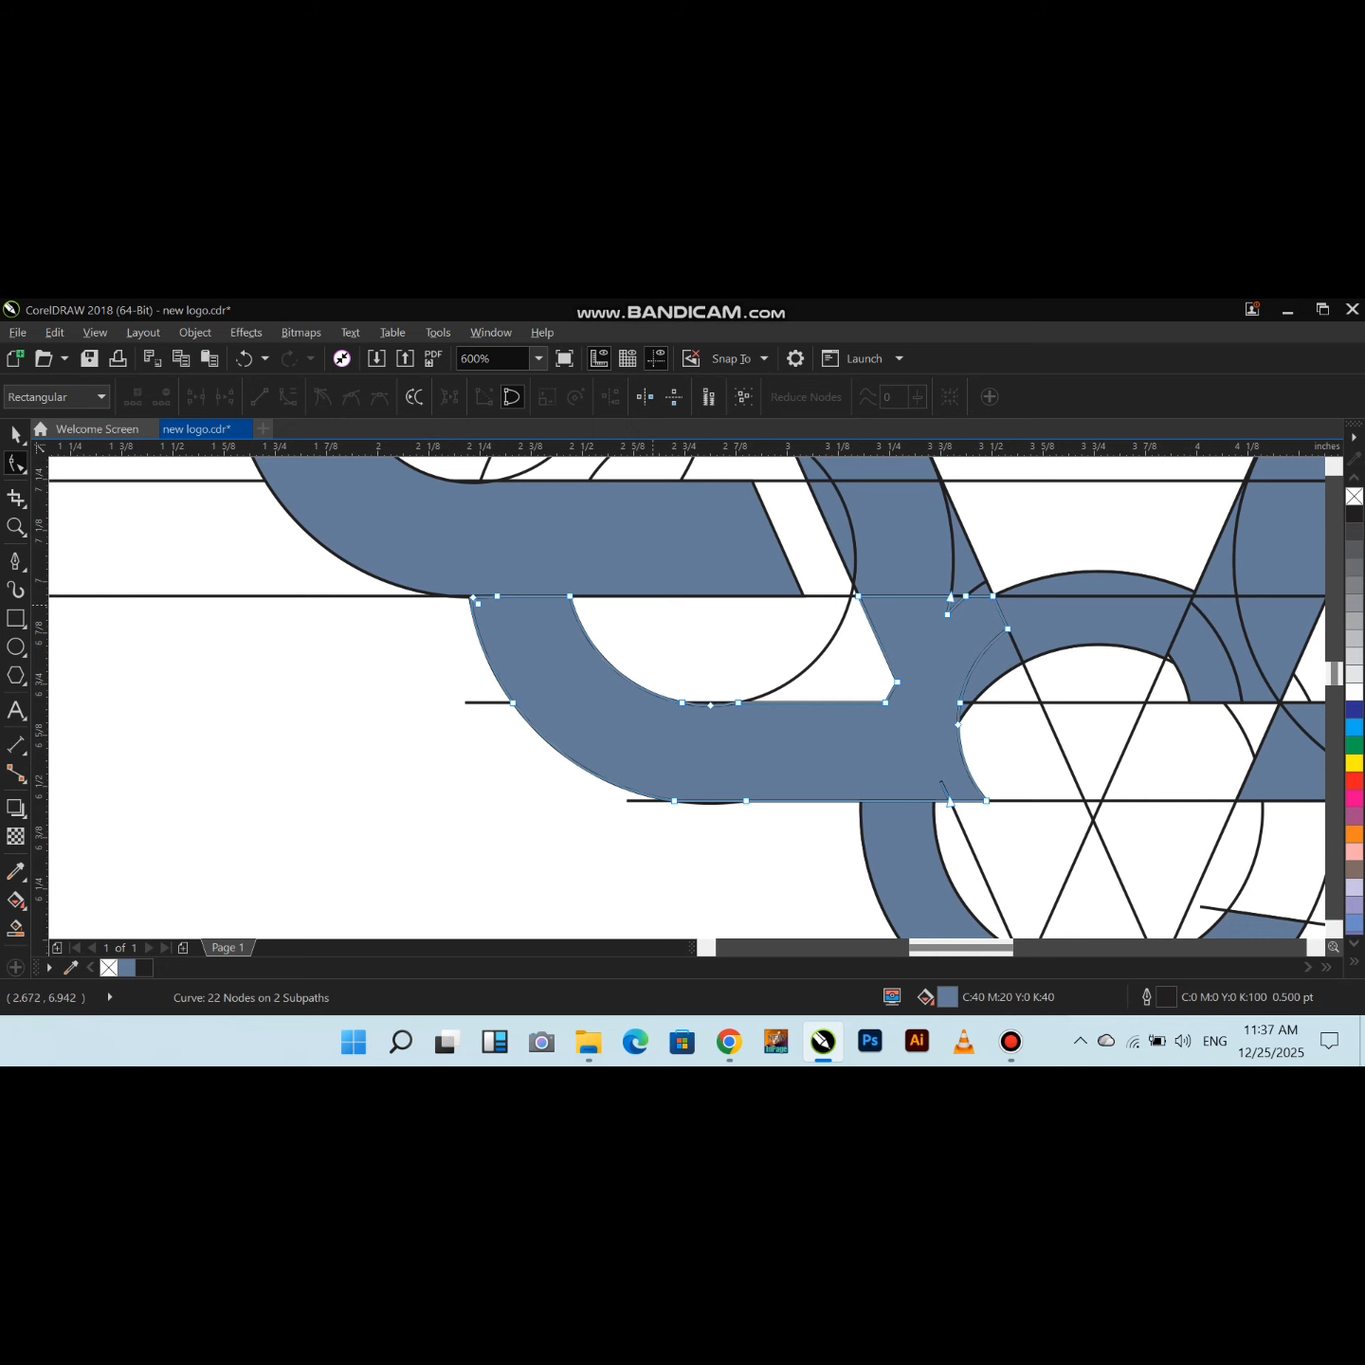
Weld the sliver at the slanted band's edge and the central ring's top arc onto the lower-left band
key("space")
left_click(952, 597)
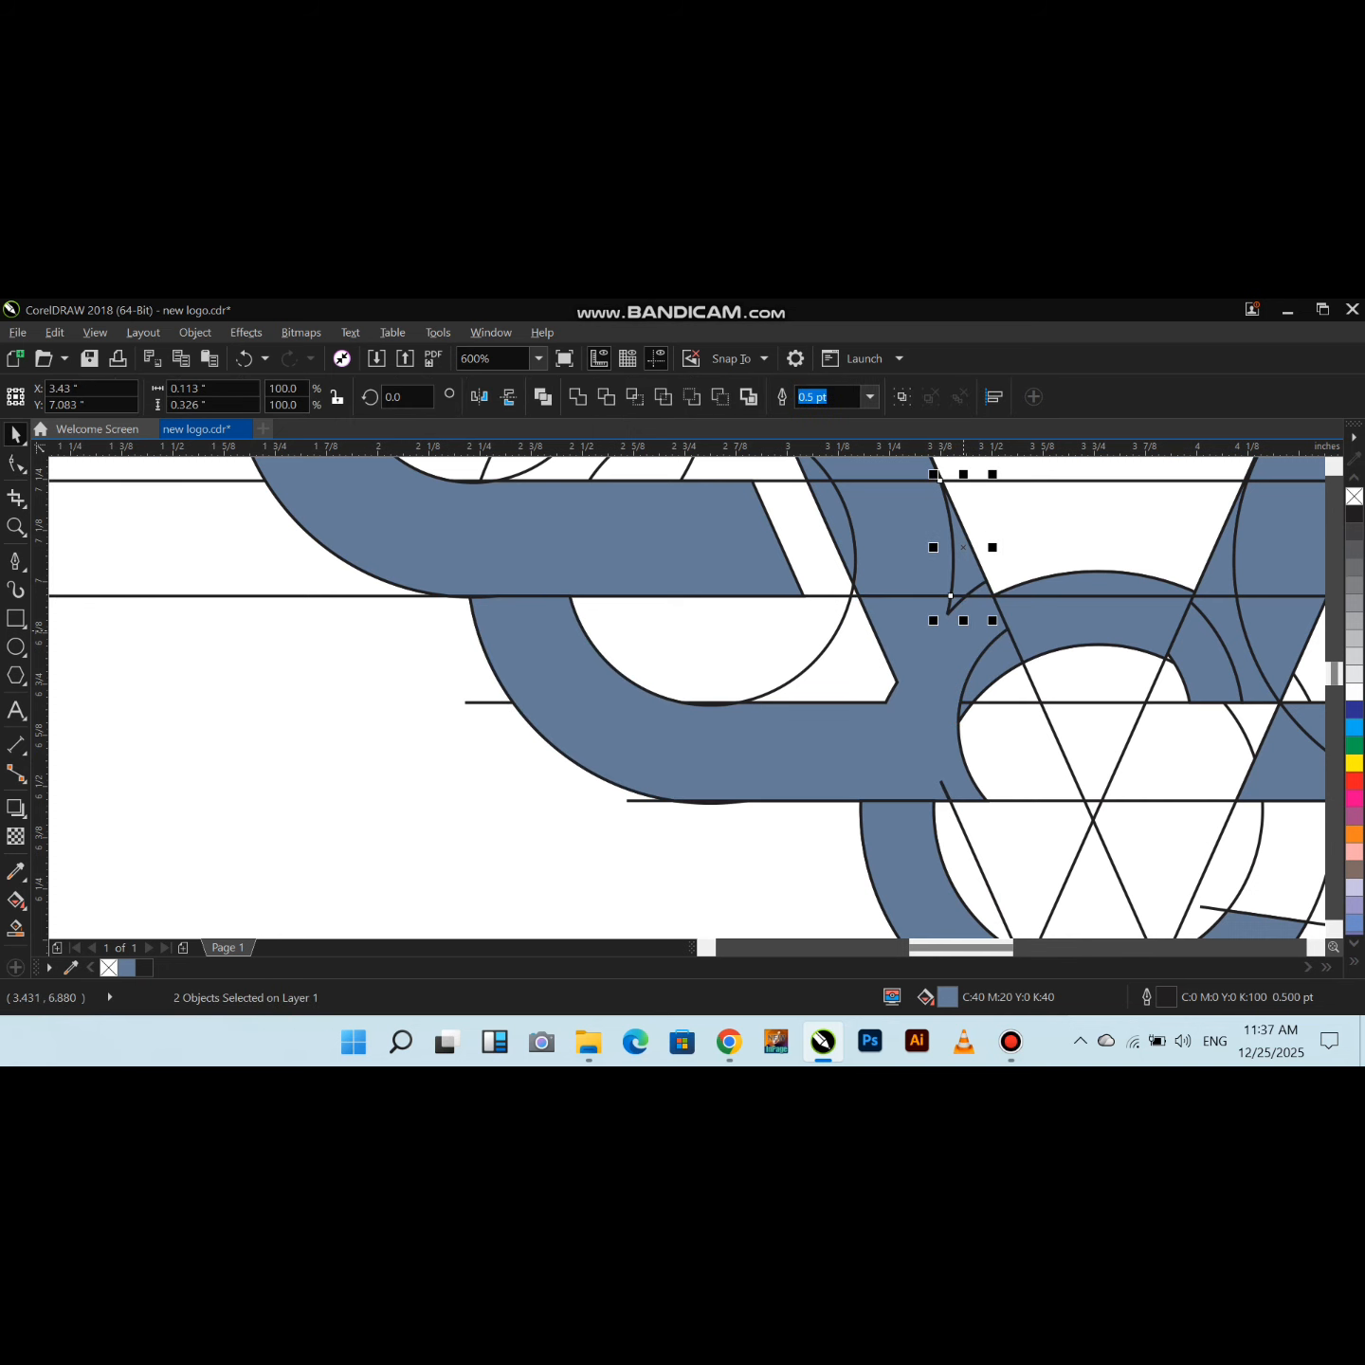
left_click(915, 626)
left_click(1065, 614, "shift")
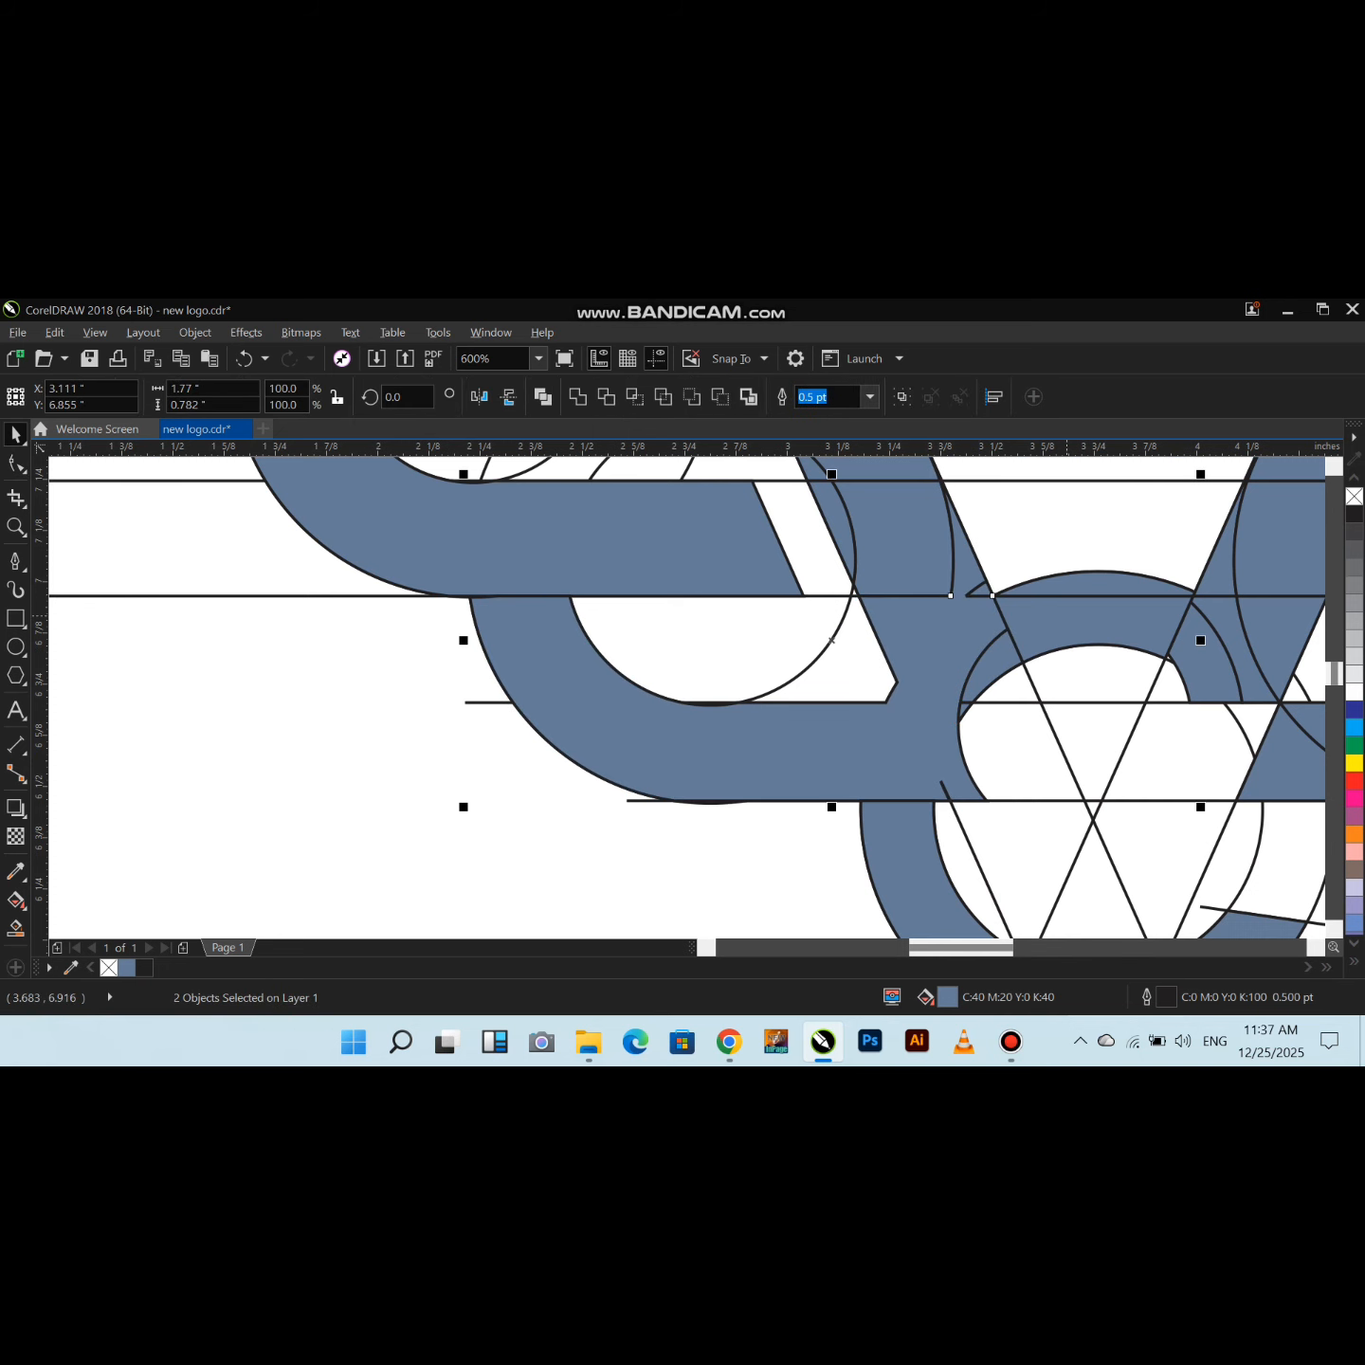
key("ctrl+q")
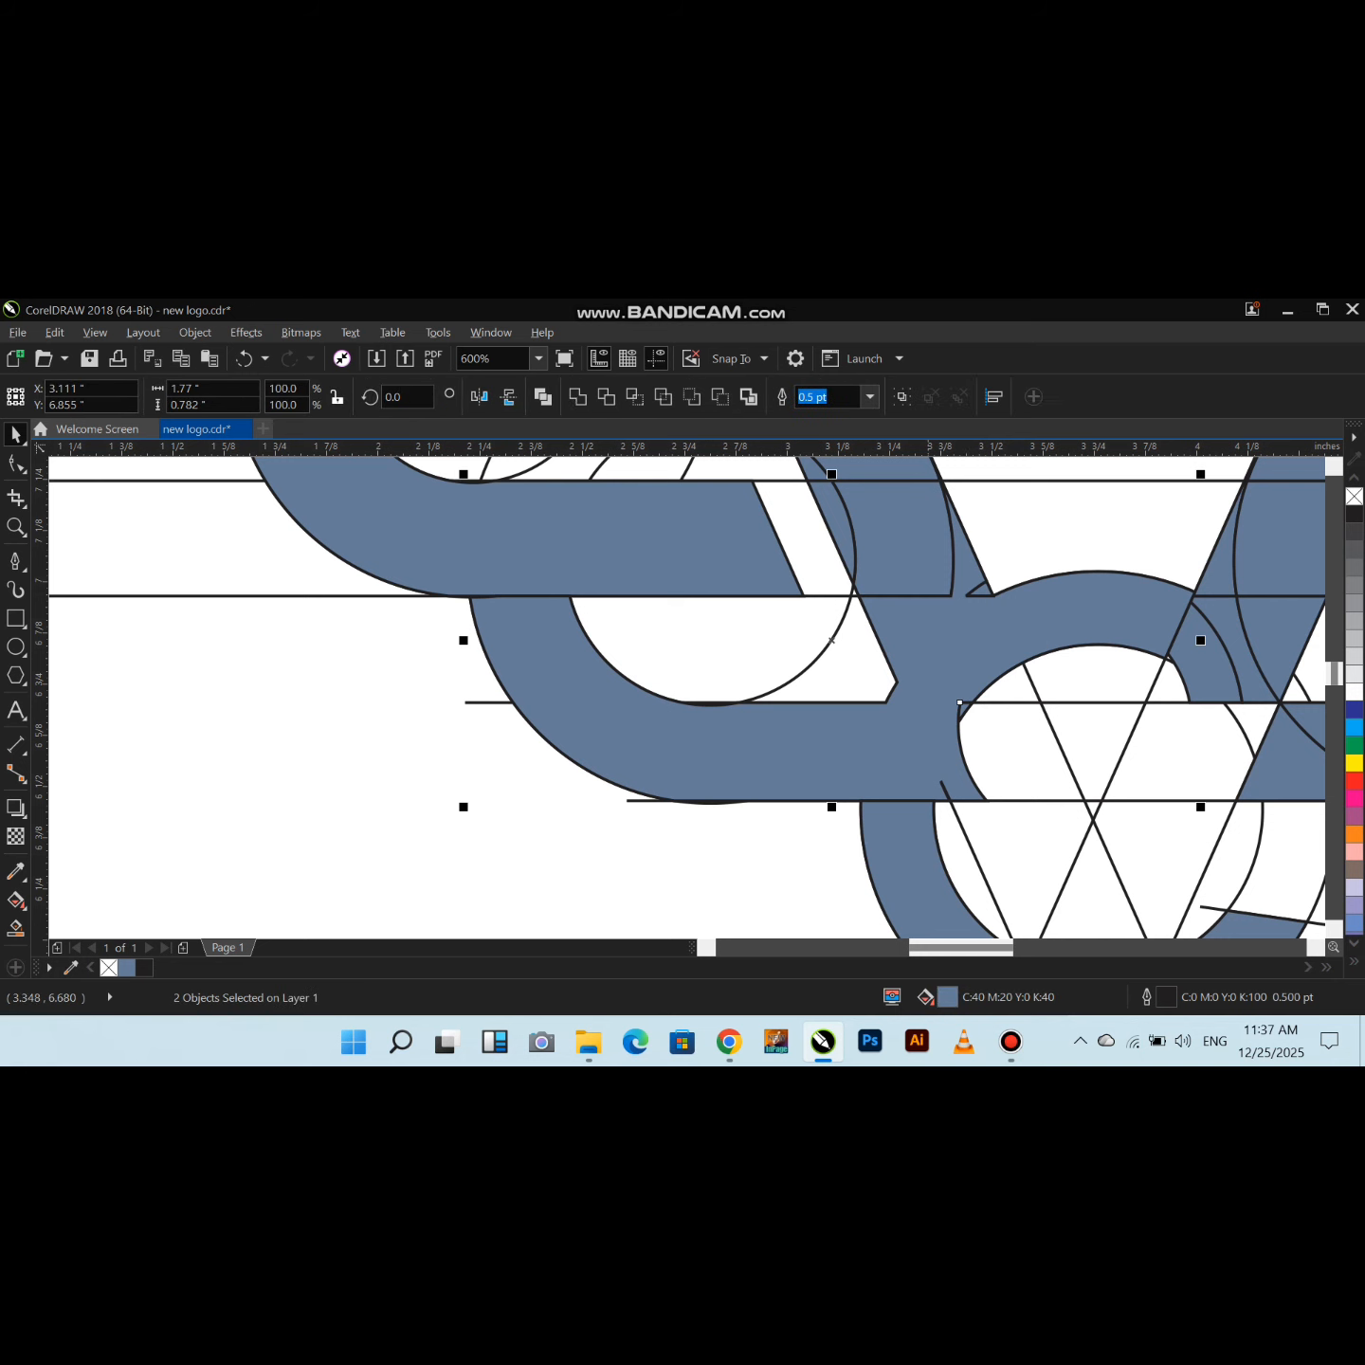
Weld the slanted band's middle pieces onto the upper-left loop shape
scroll(800, 482, "down", 5)
scroll(840, 588, "up", 3)
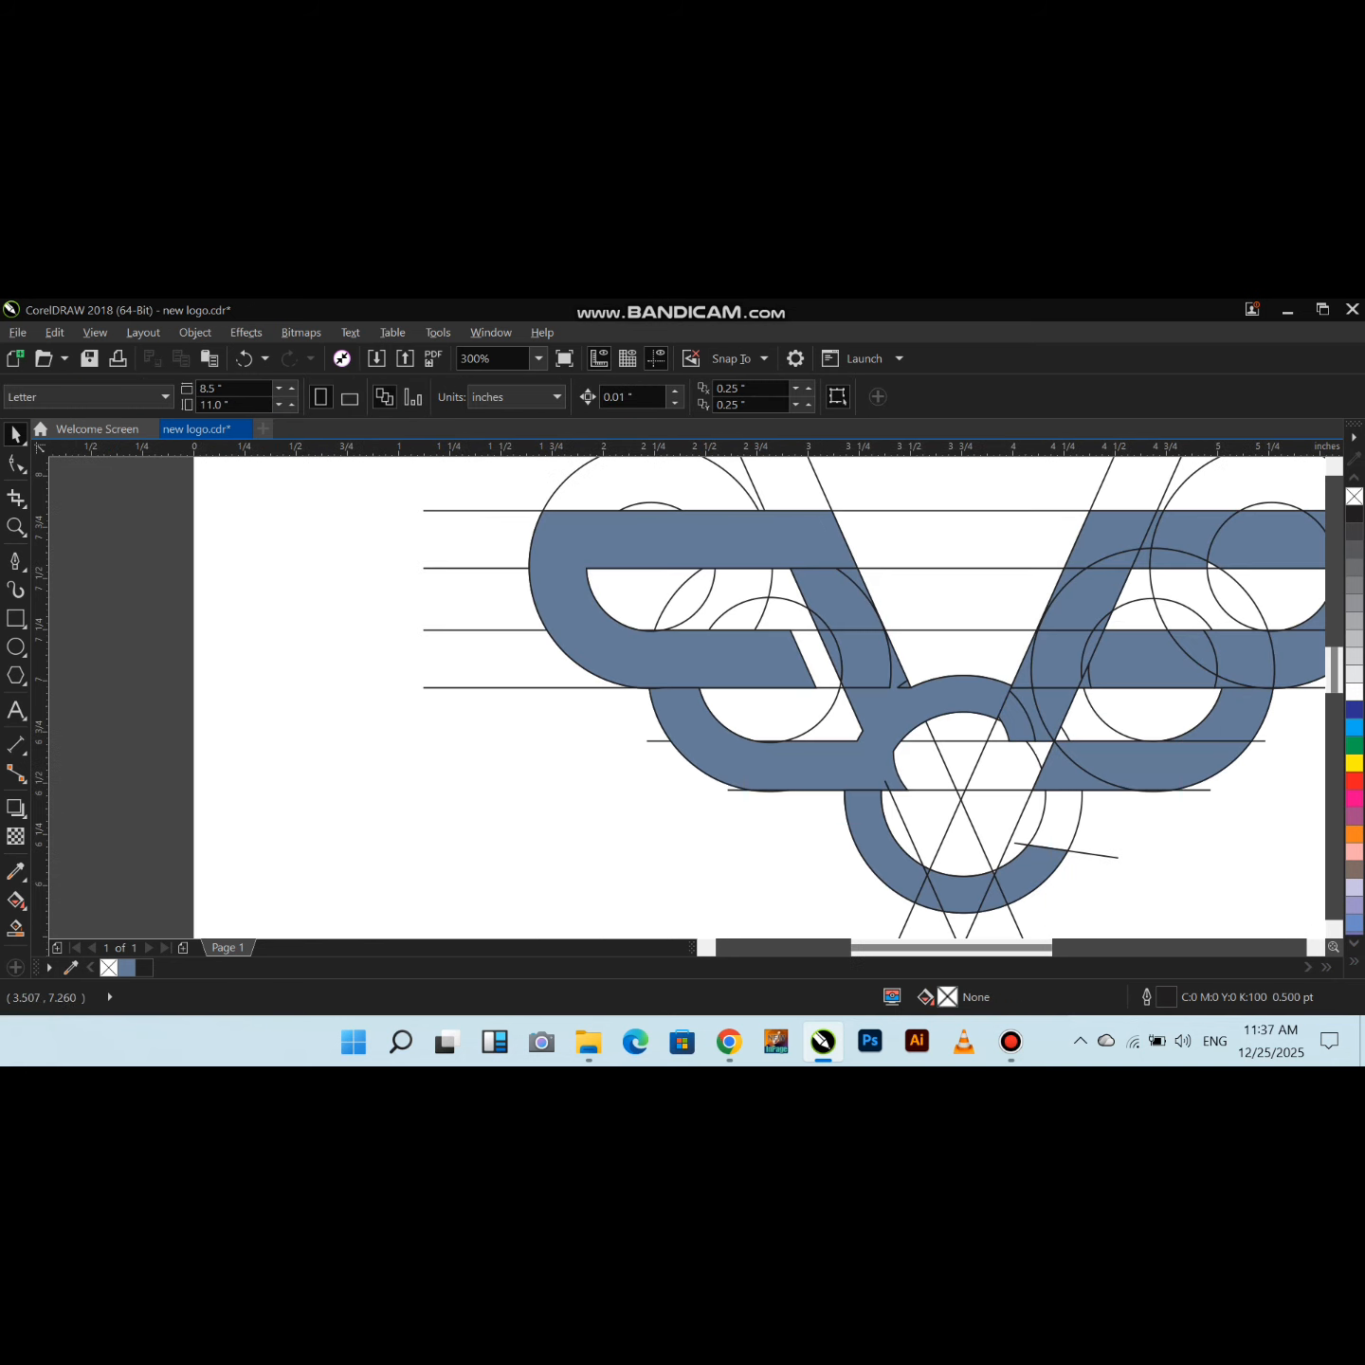
left_click(578, 397)
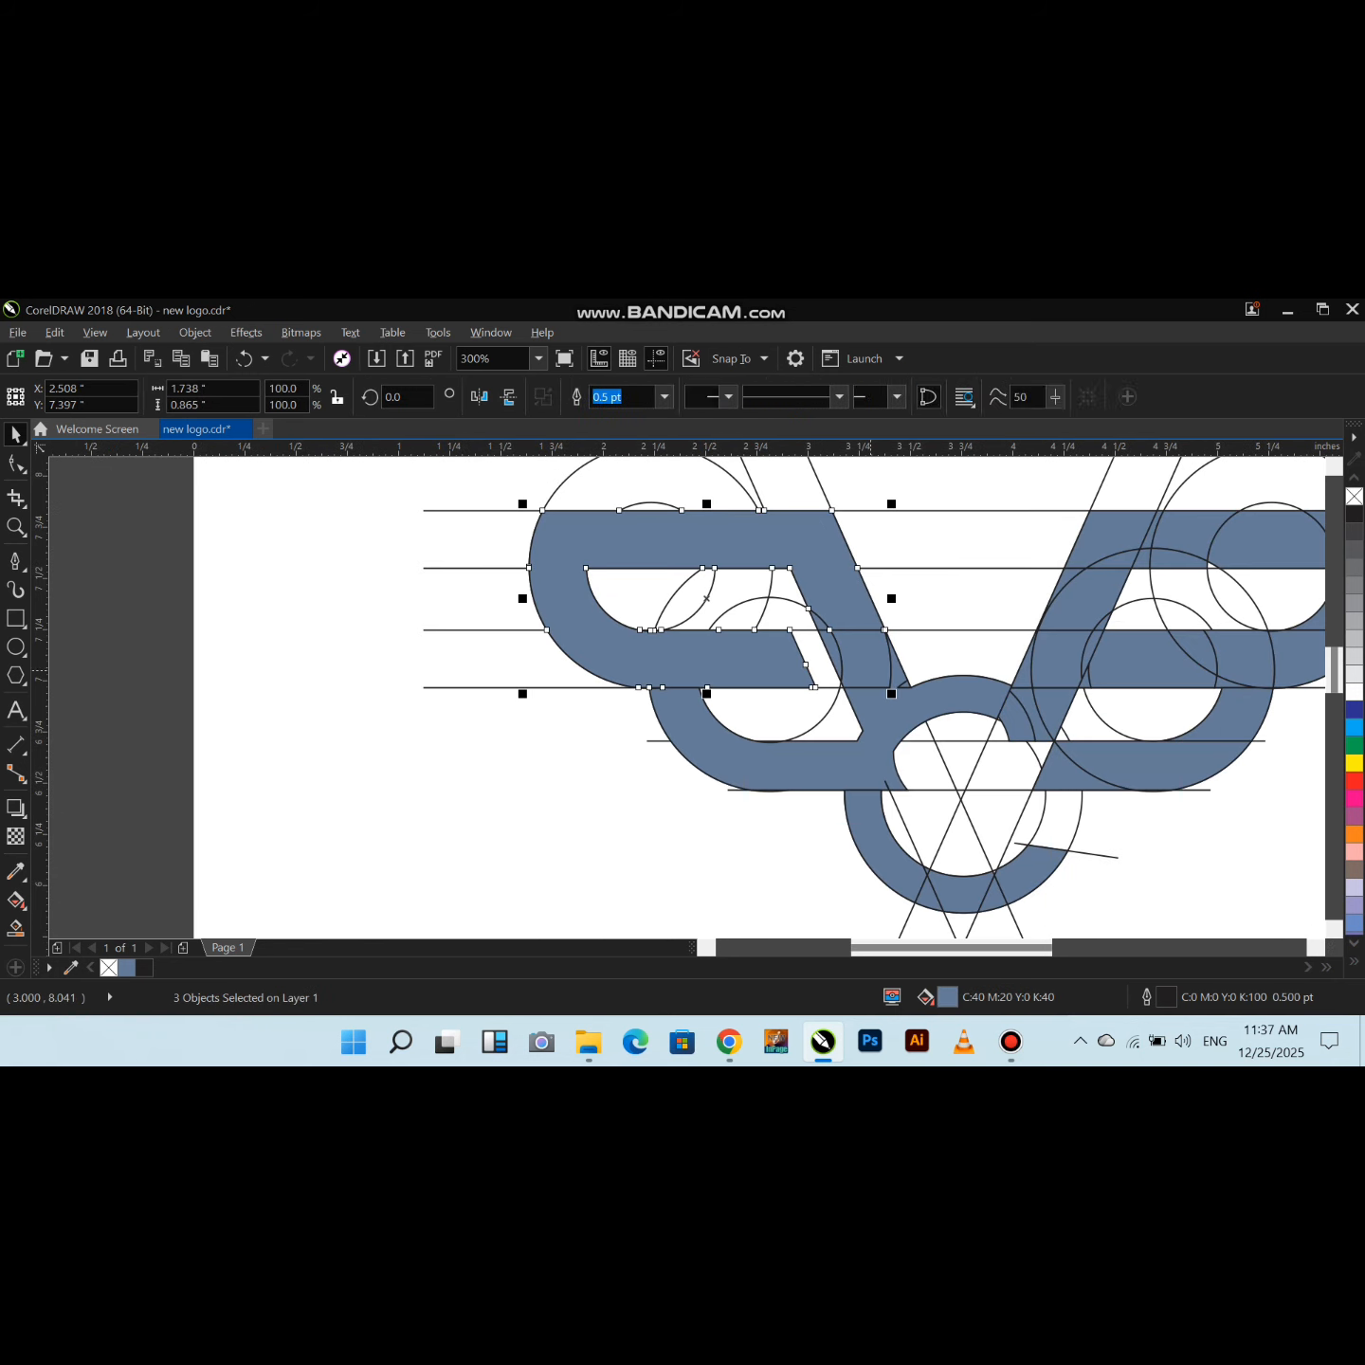
left_click(837, 647, "shift")
left_click(579, 397)
Weld the leftover slanted-band piece and the lower-left band with the ring arc into one left wing shape
scroll(825, 627, "up", 3)
left_click(701, 502, "shift")
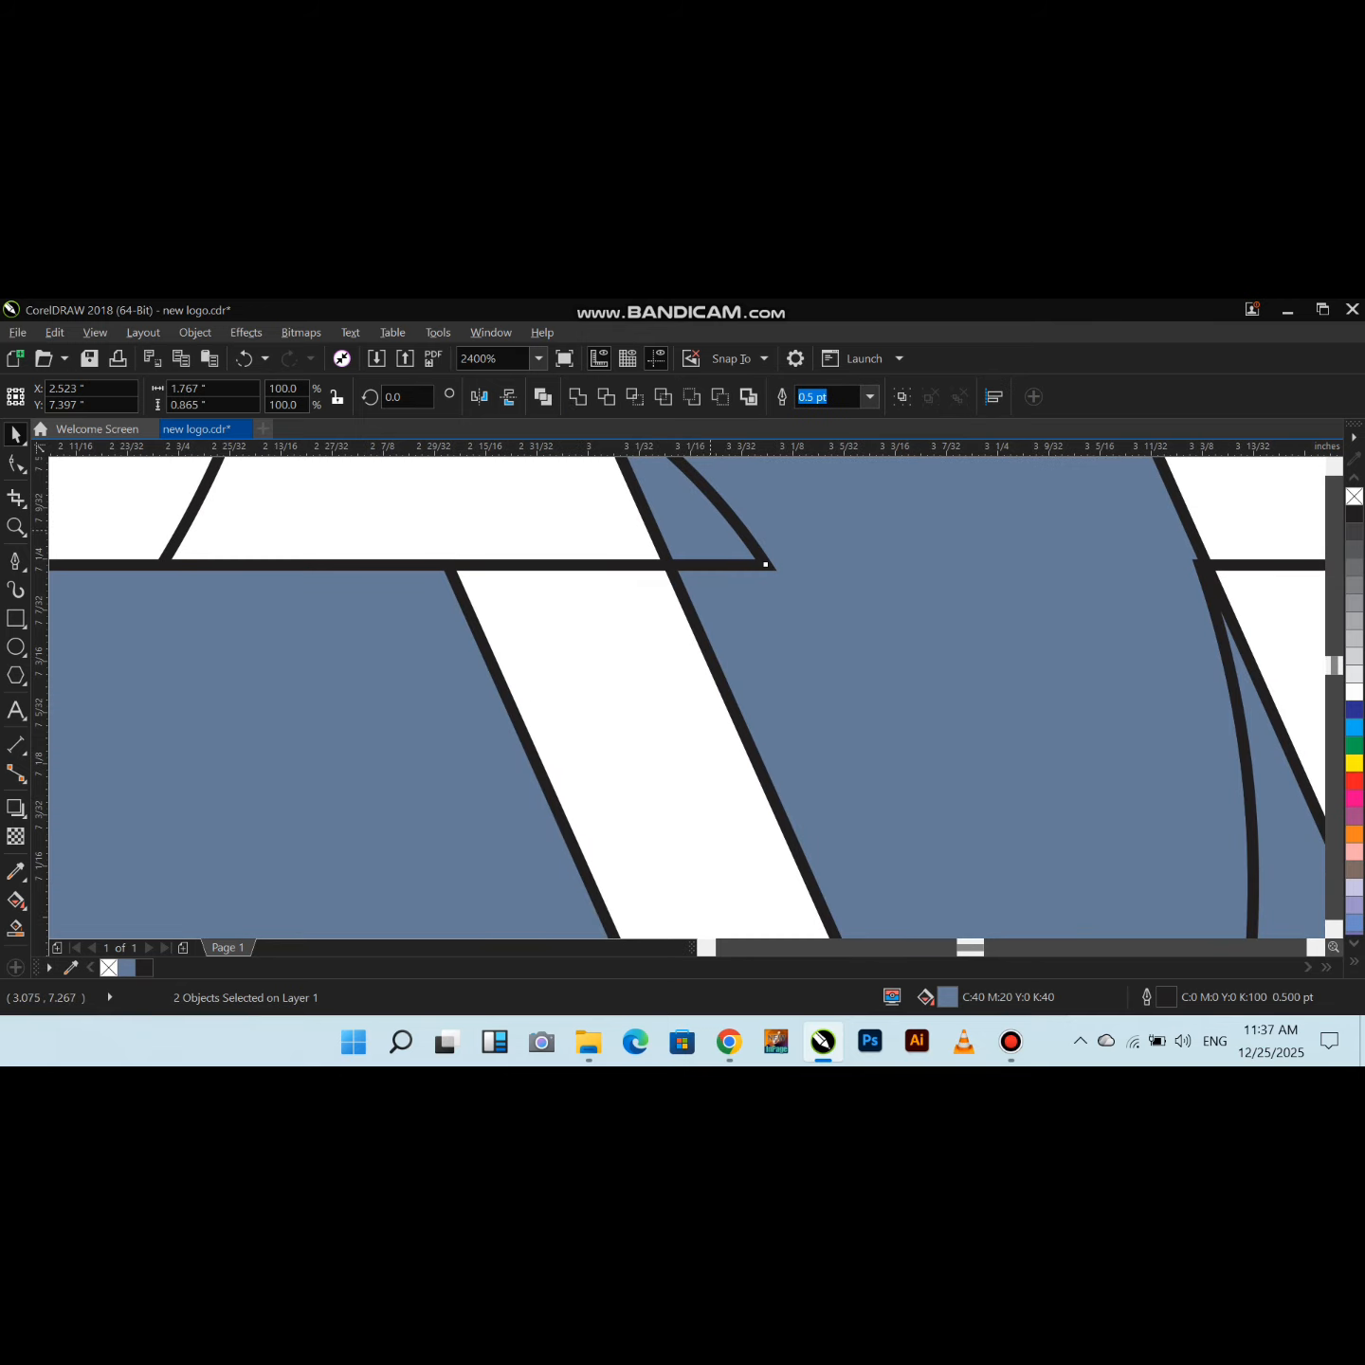
left_click(578, 397)
scroll(768, 550, "down", 2)
left_click(905, 644, "shift")
left_click(578, 396)
scroll(929, 667, "up", 2)
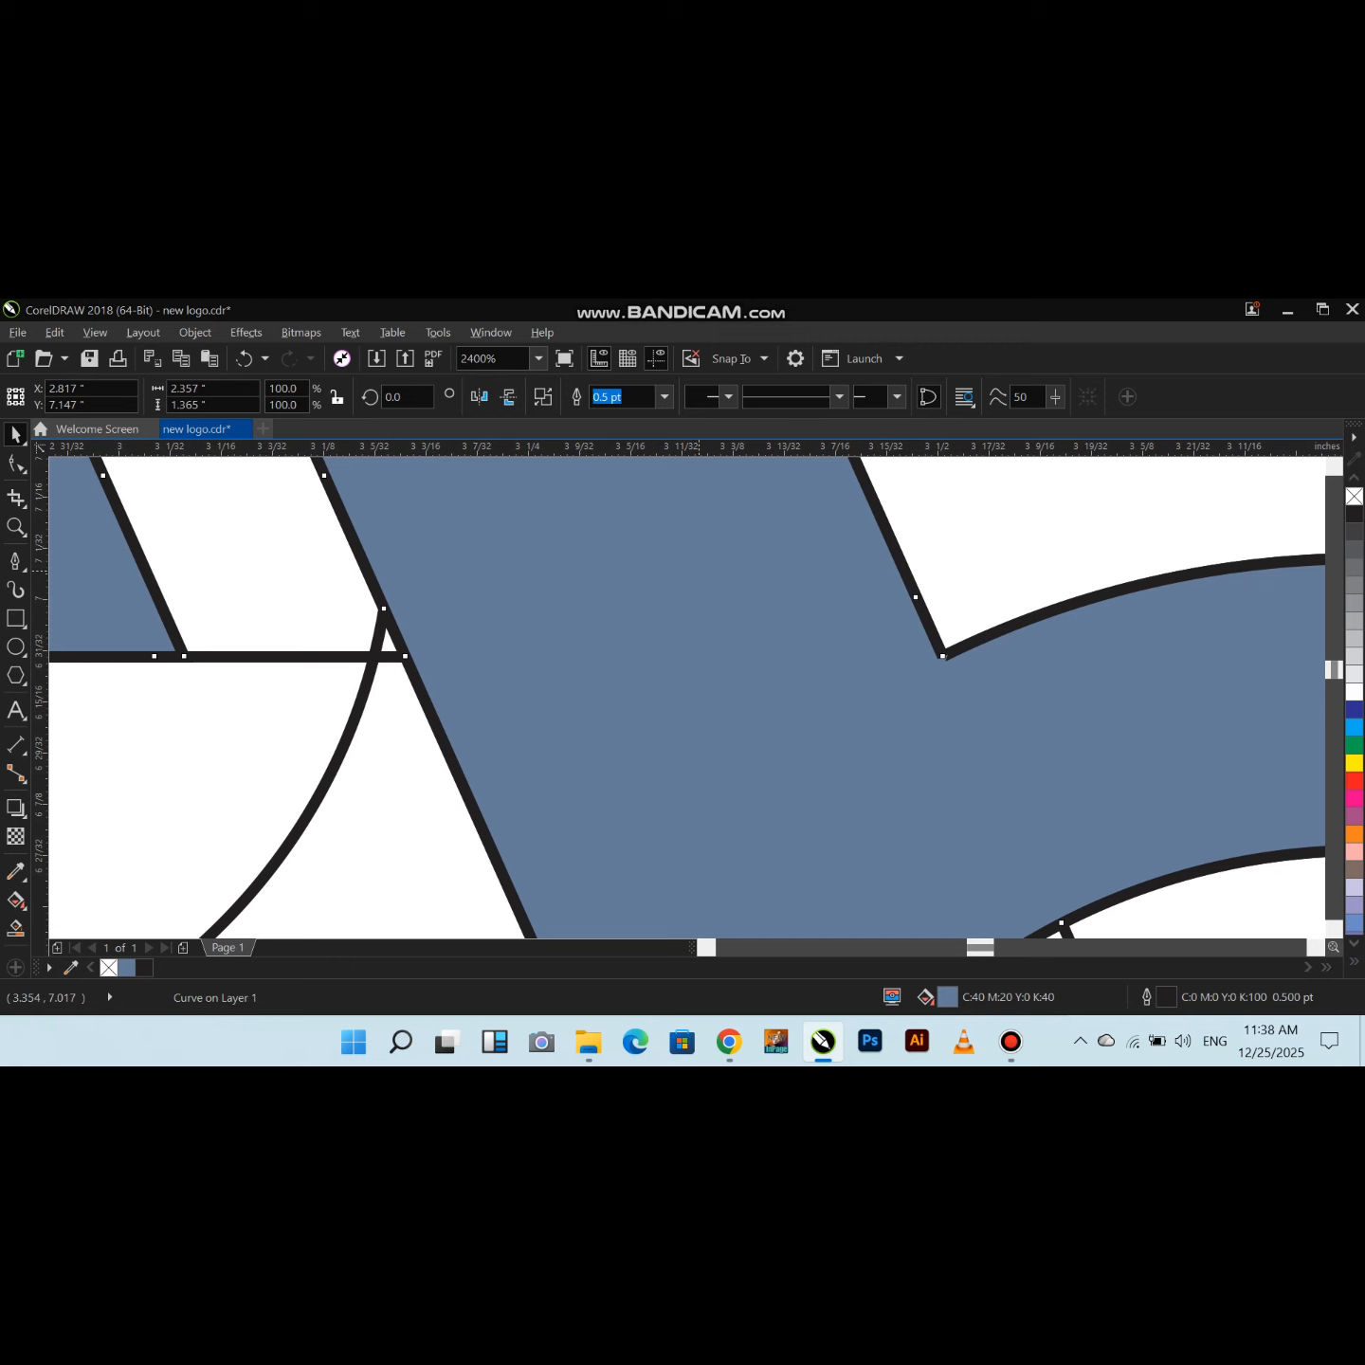
Weld the central ring's left side and its lower crossing pieces onto the left wing shape
scroll(713, 575, "down", 5)
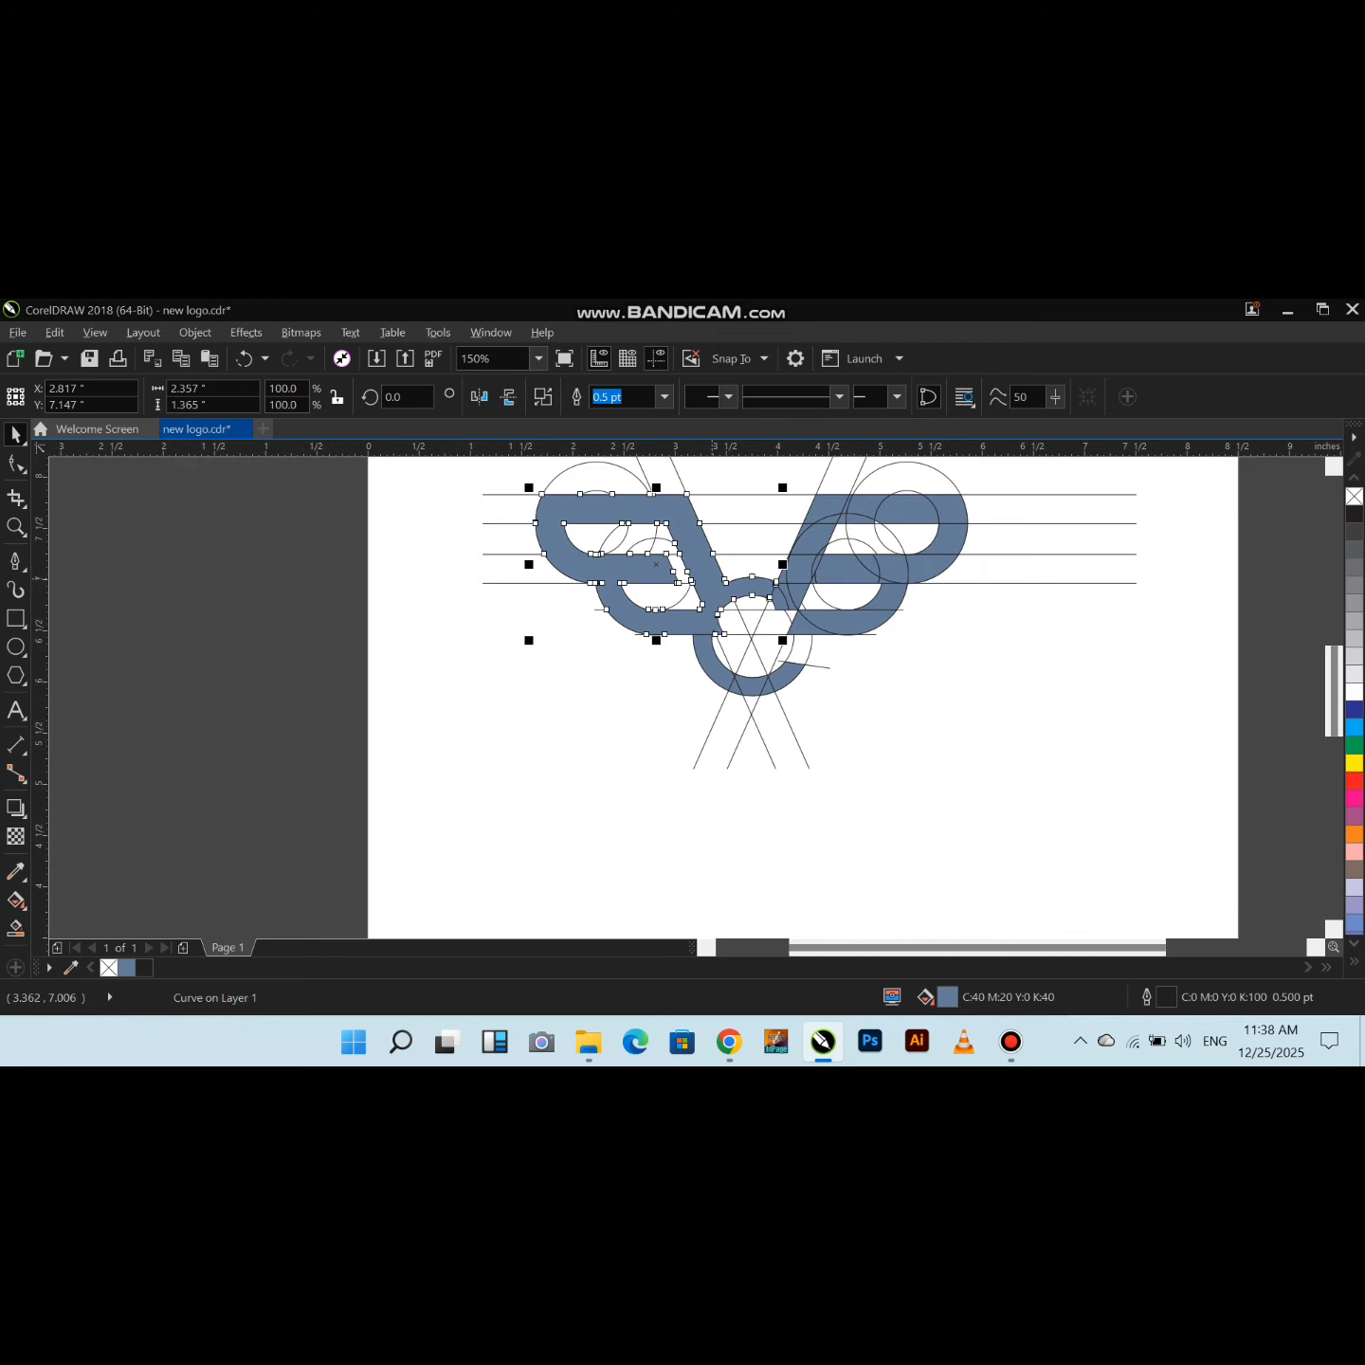
left_click(702, 654, "shift")
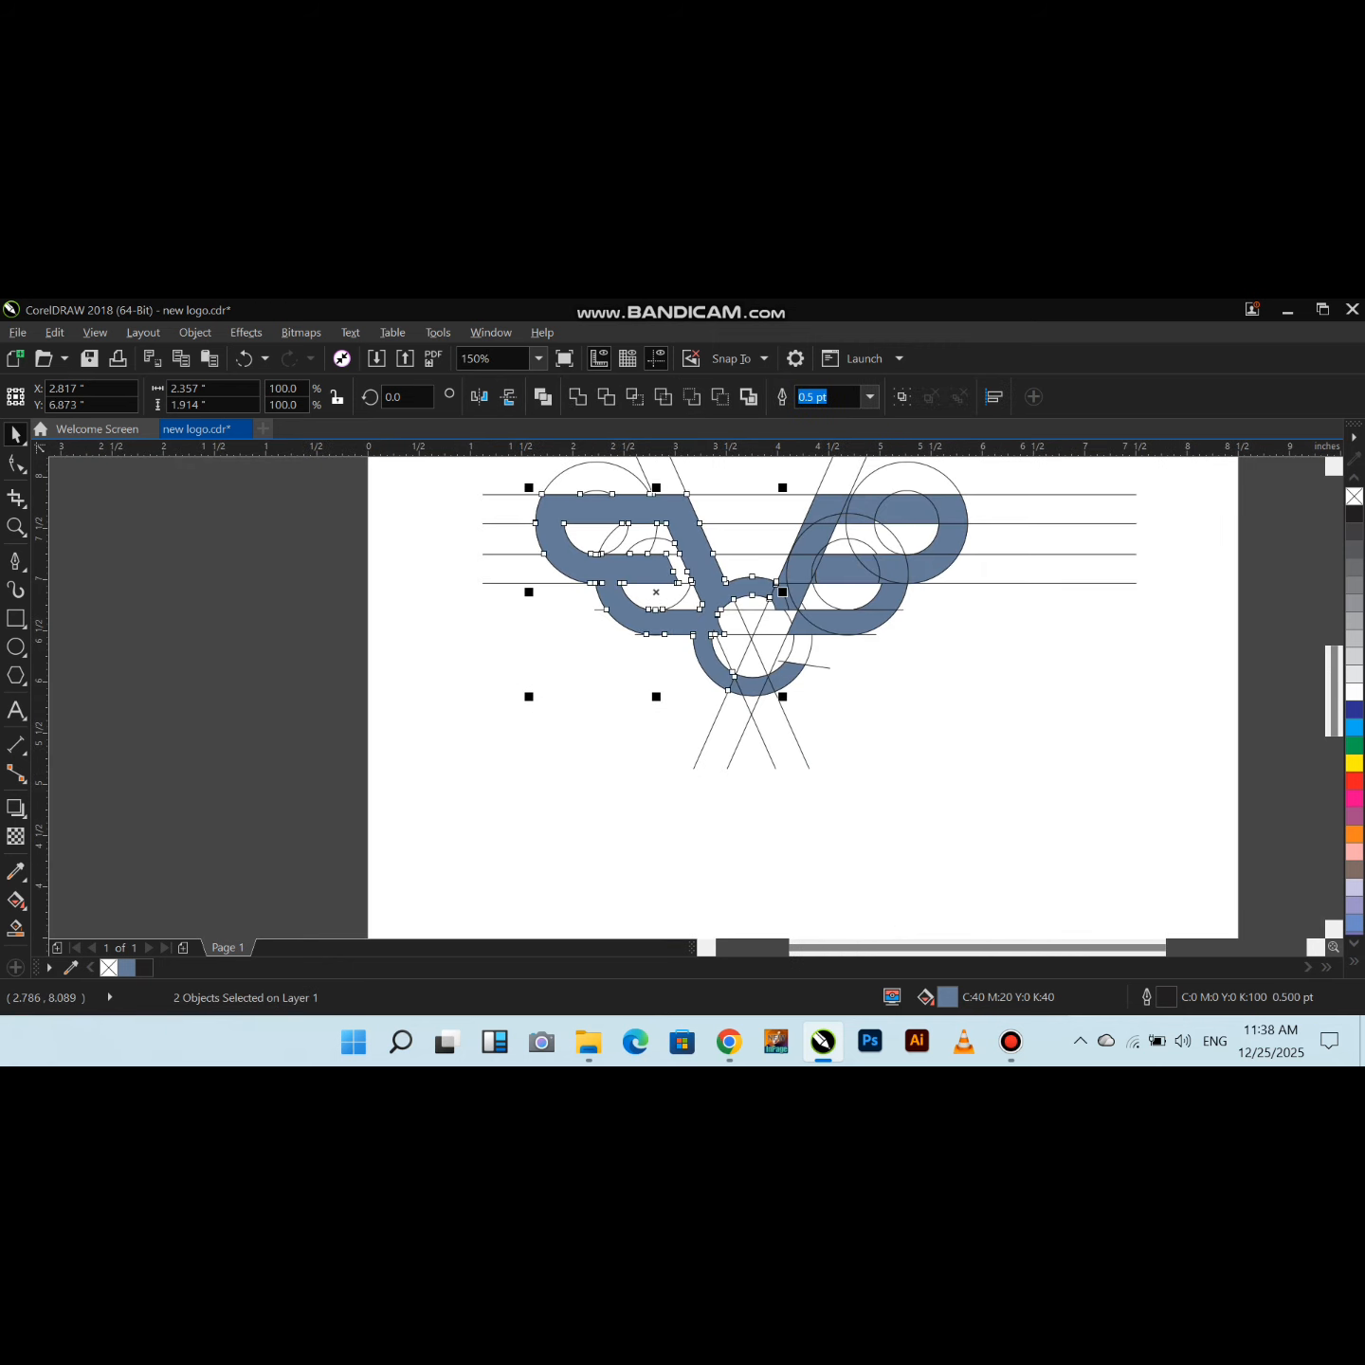
left_click(578, 396)
scroll(755, 669, "up", 1)
scroll(715, 687, "up", 2)
left_click(707, 656, "shift")
left_click(717, 744, "shift")
left_click(884, 722, "shift")
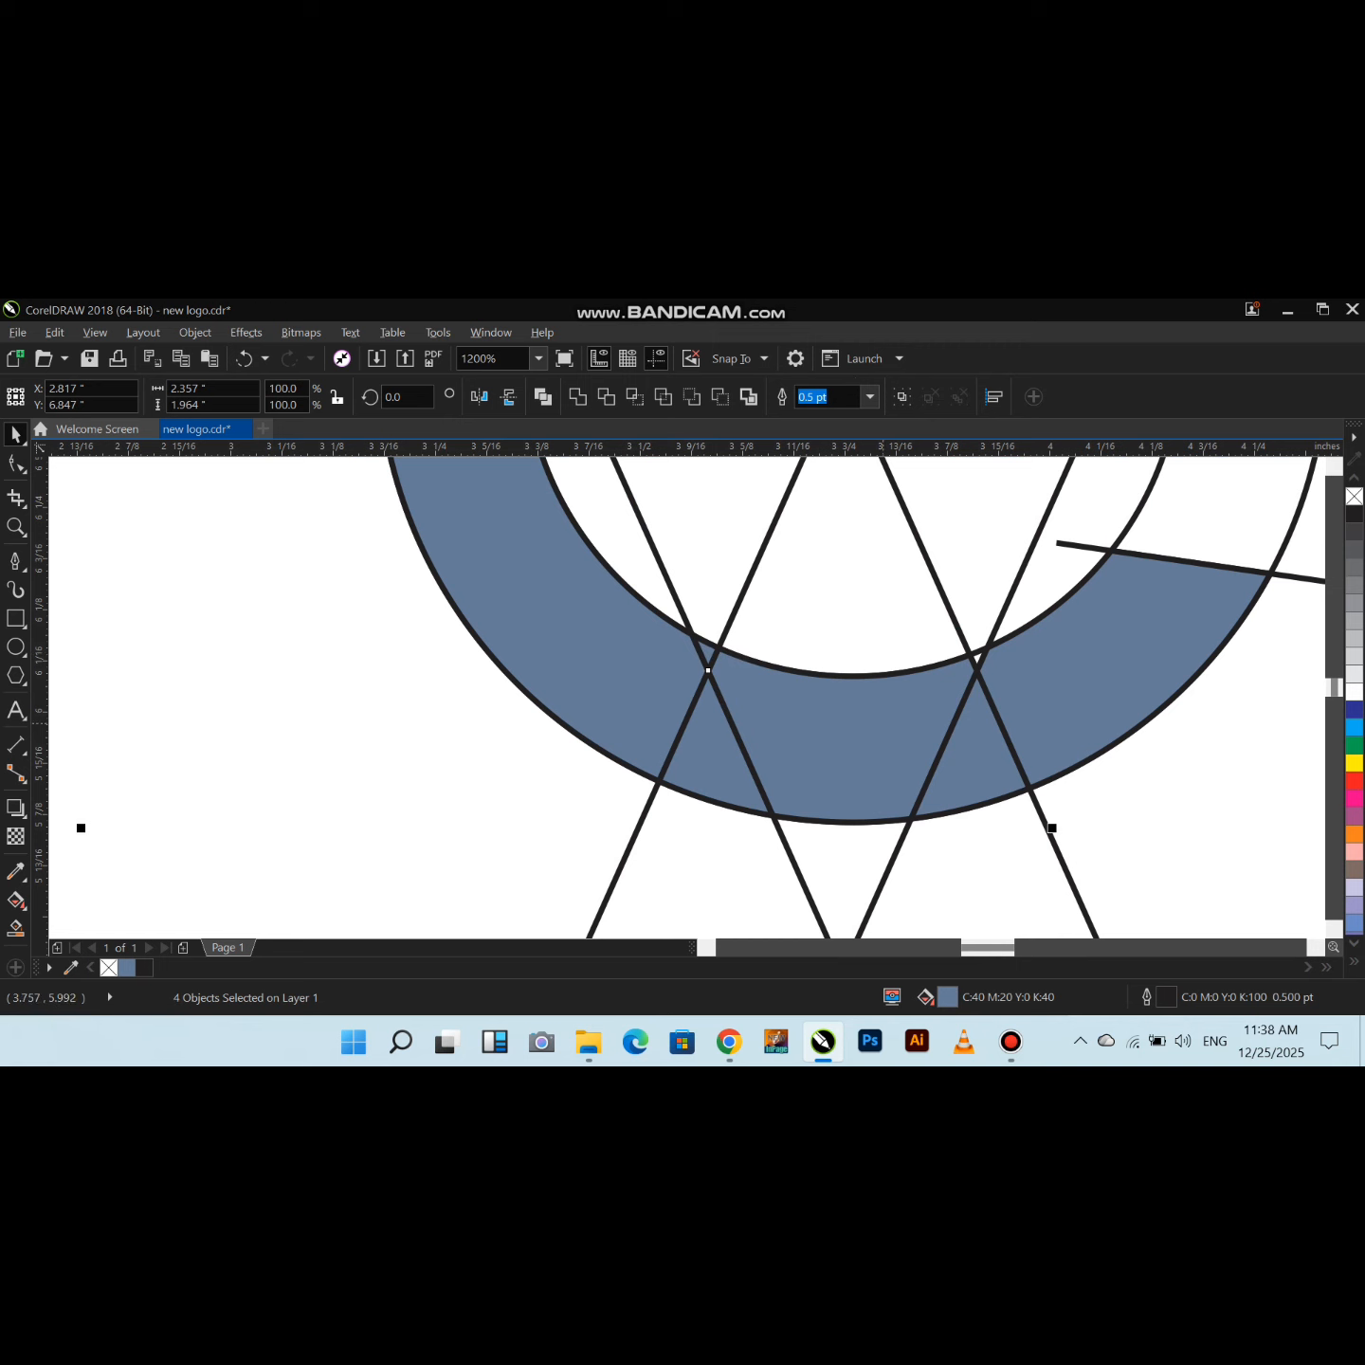
left_click(577, 397)
Smart-fill the small triangular gap at the ring's lower inner edge and weld it onto the wing shape
left_click(17, 928)
scroll(1111, 820, "up", 1)
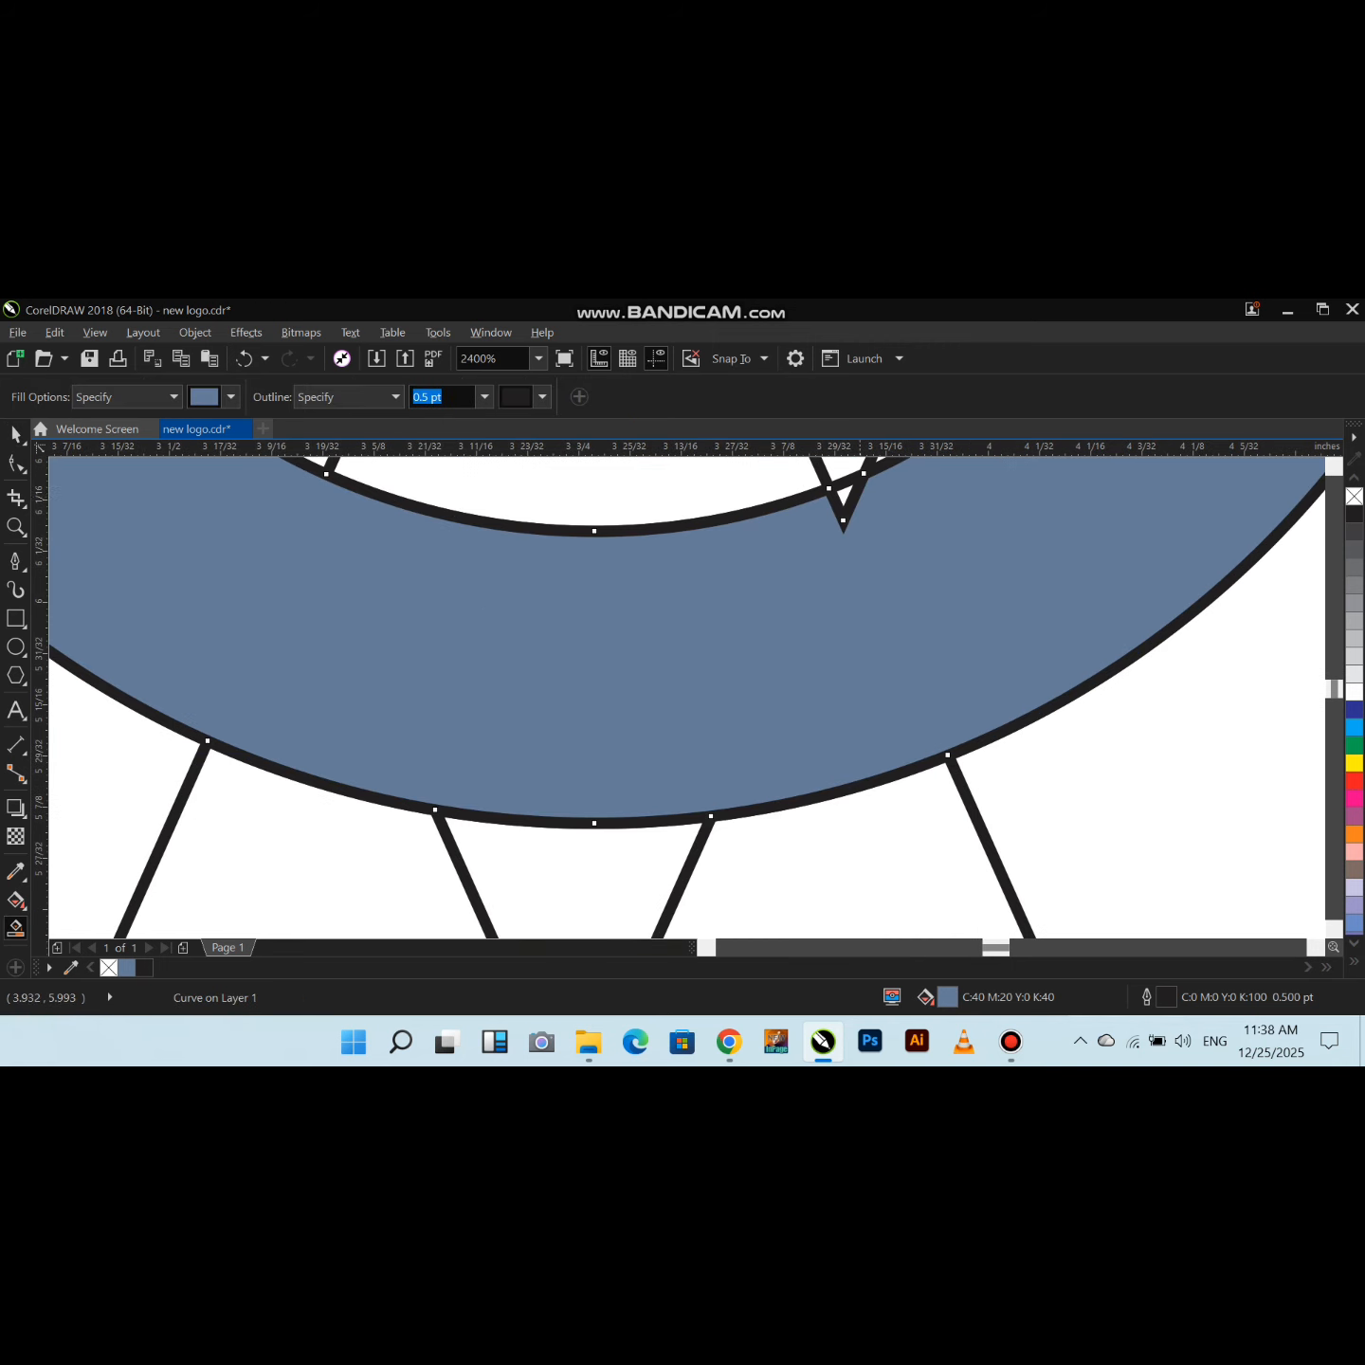
left_click(843, 495)
key("space")
left_click(493, 569, "shift")
left_click(577, 398)
Delete the stray nodes forming the notch on the central ring's inner left edge
scroll(812, 612, "down", 2)
scroll(731, 628, "down", 2)
left_click(694, 636)
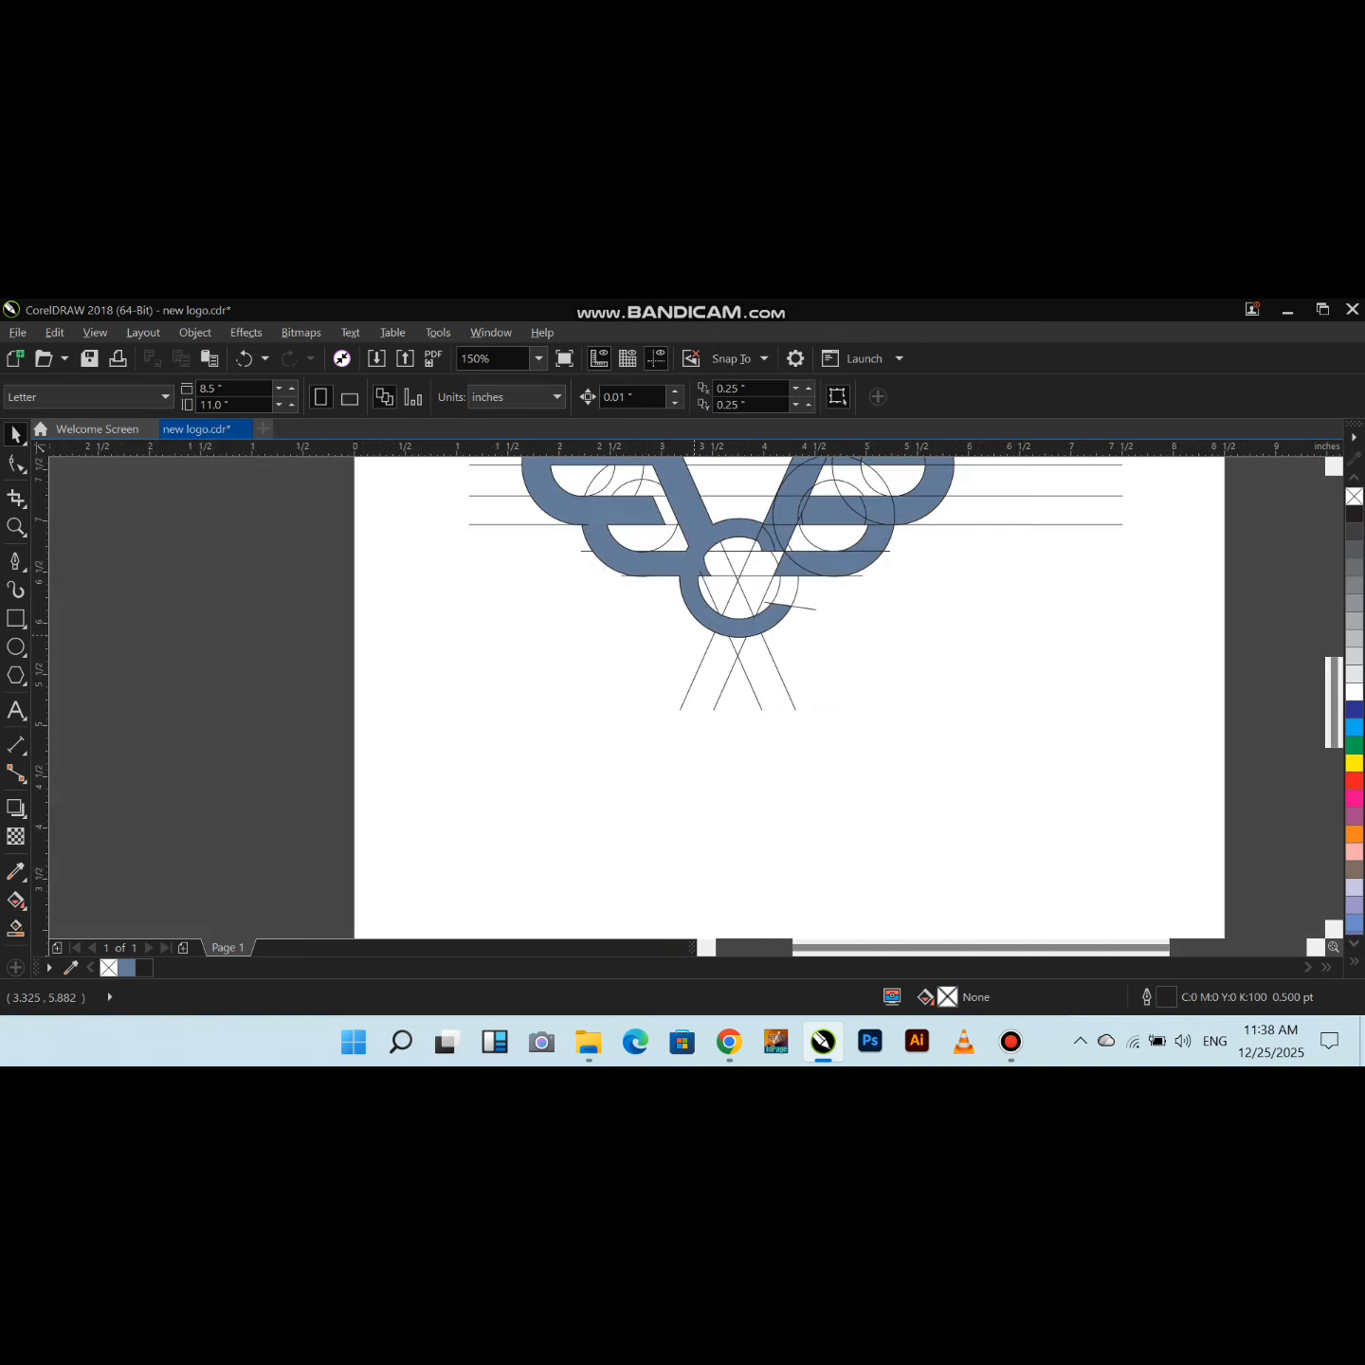
scroll(709, 524, "up", 1)
double_click(697, 611)
scroll(700, 619, "up", 2)
left_click_drag(806, 633, 664, 519)
key("Delete")
left_click(677, 658)
key("Delete")
left_click(693, 510)
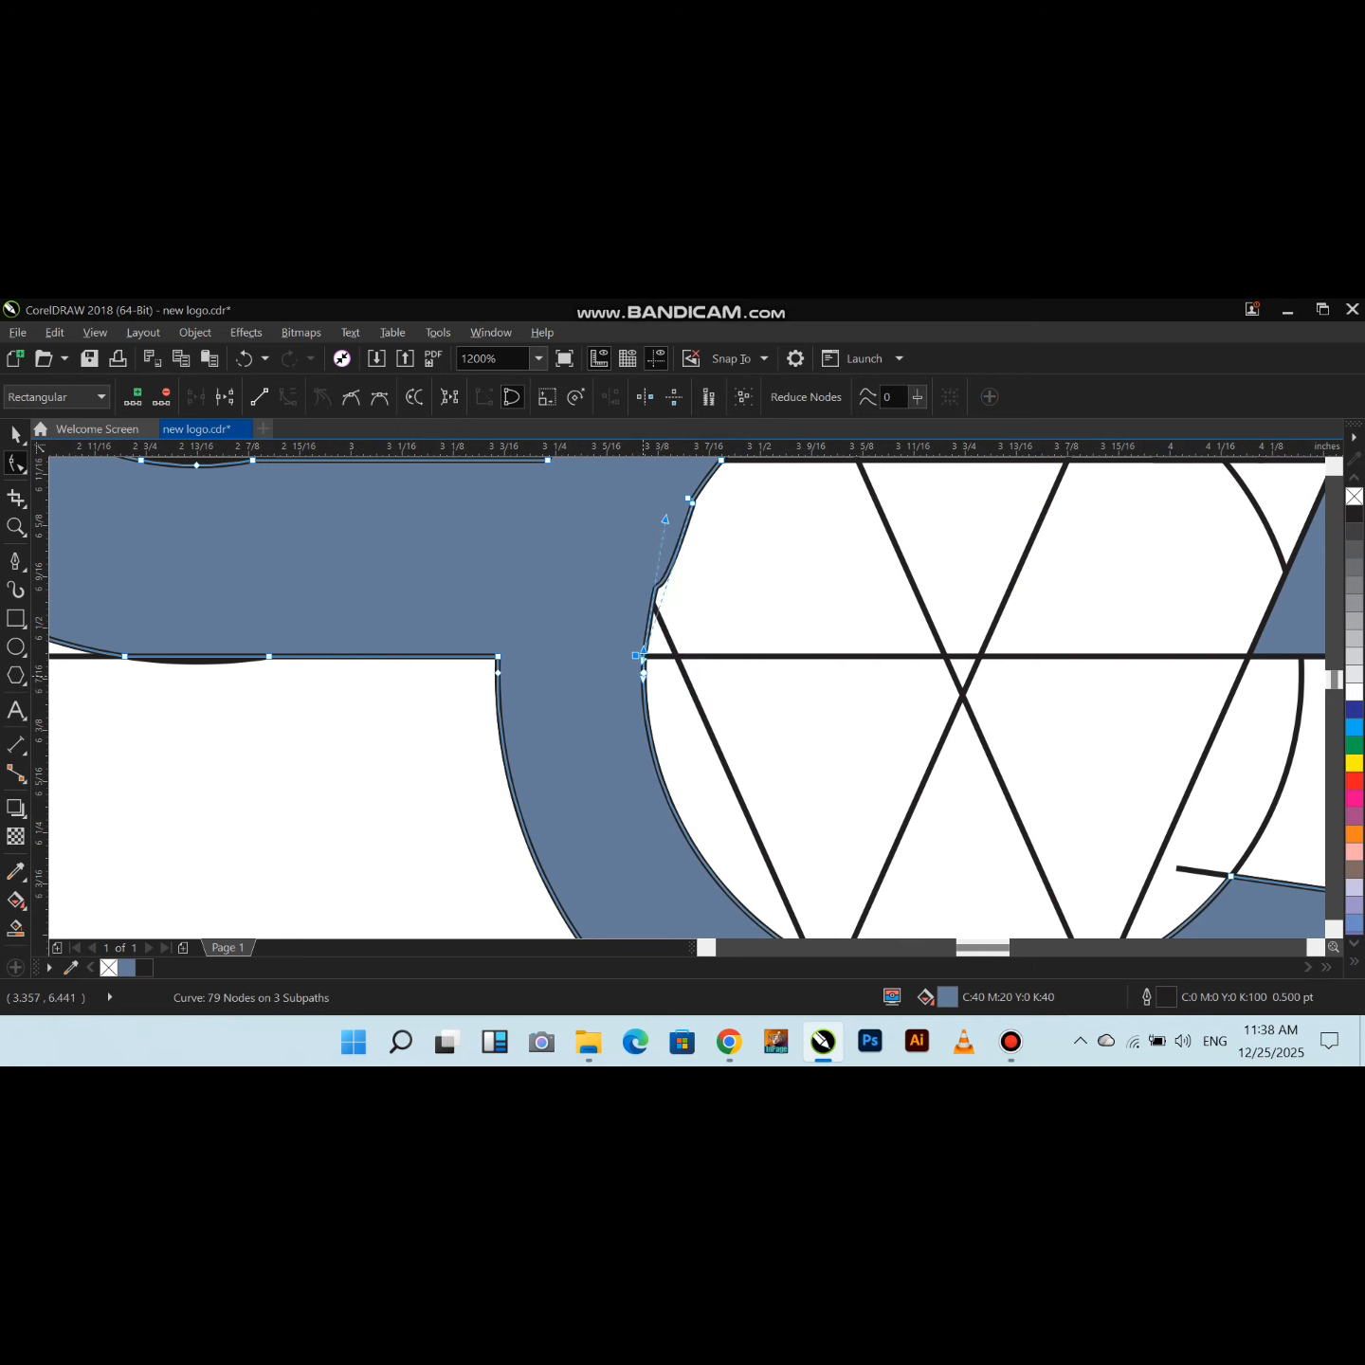
Undo the last node edit and adjust the nodes and curve handles on the ring's inner left edge into a smooth arc
key("ctrl+z")
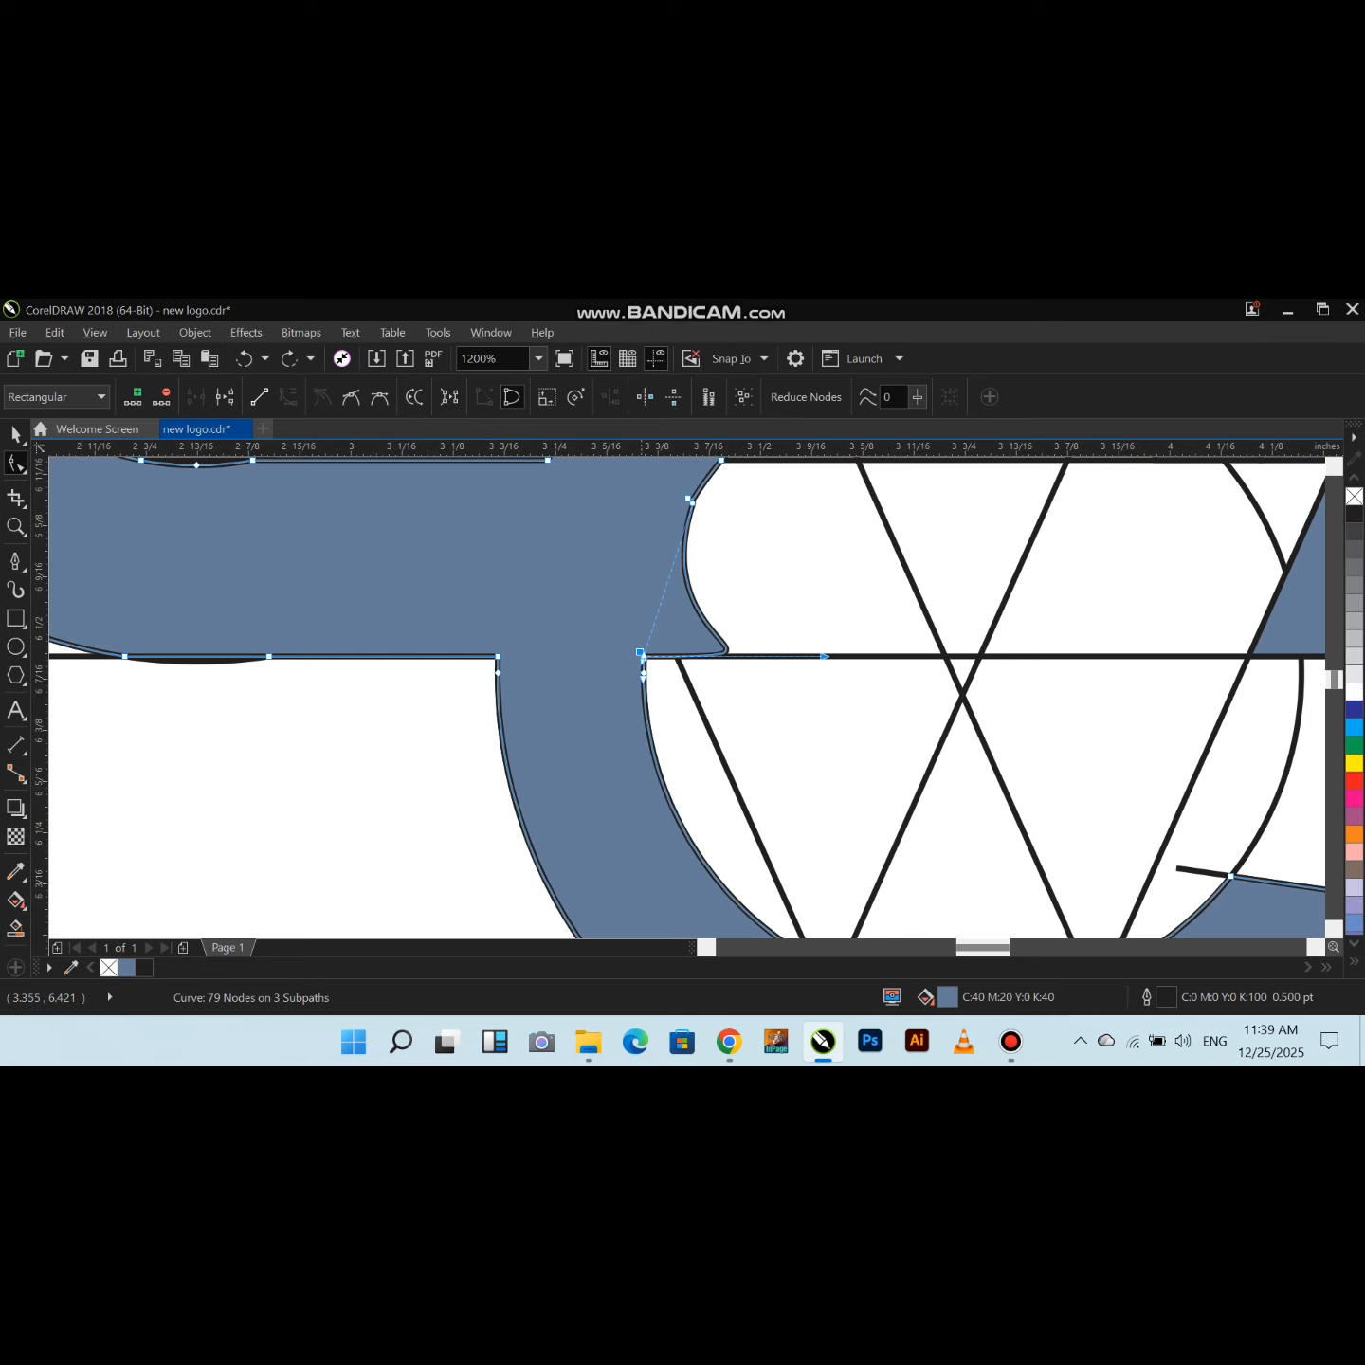
scroll(642, 669, "up", 3)
left_click_drag(641, 525, 640, 473)
scroll(761, 577, "down", 1)
left_click_drag(753, 575, 758, 554)
left_click_drag(841, 583, 750, 534)
key("space")
left_click(609, 658)
left_click(721, 561)
key("space")
scroll(777, 517, "up", 1)
left_click(764, 527)
left_click_drag(739, 593, 755, 547)
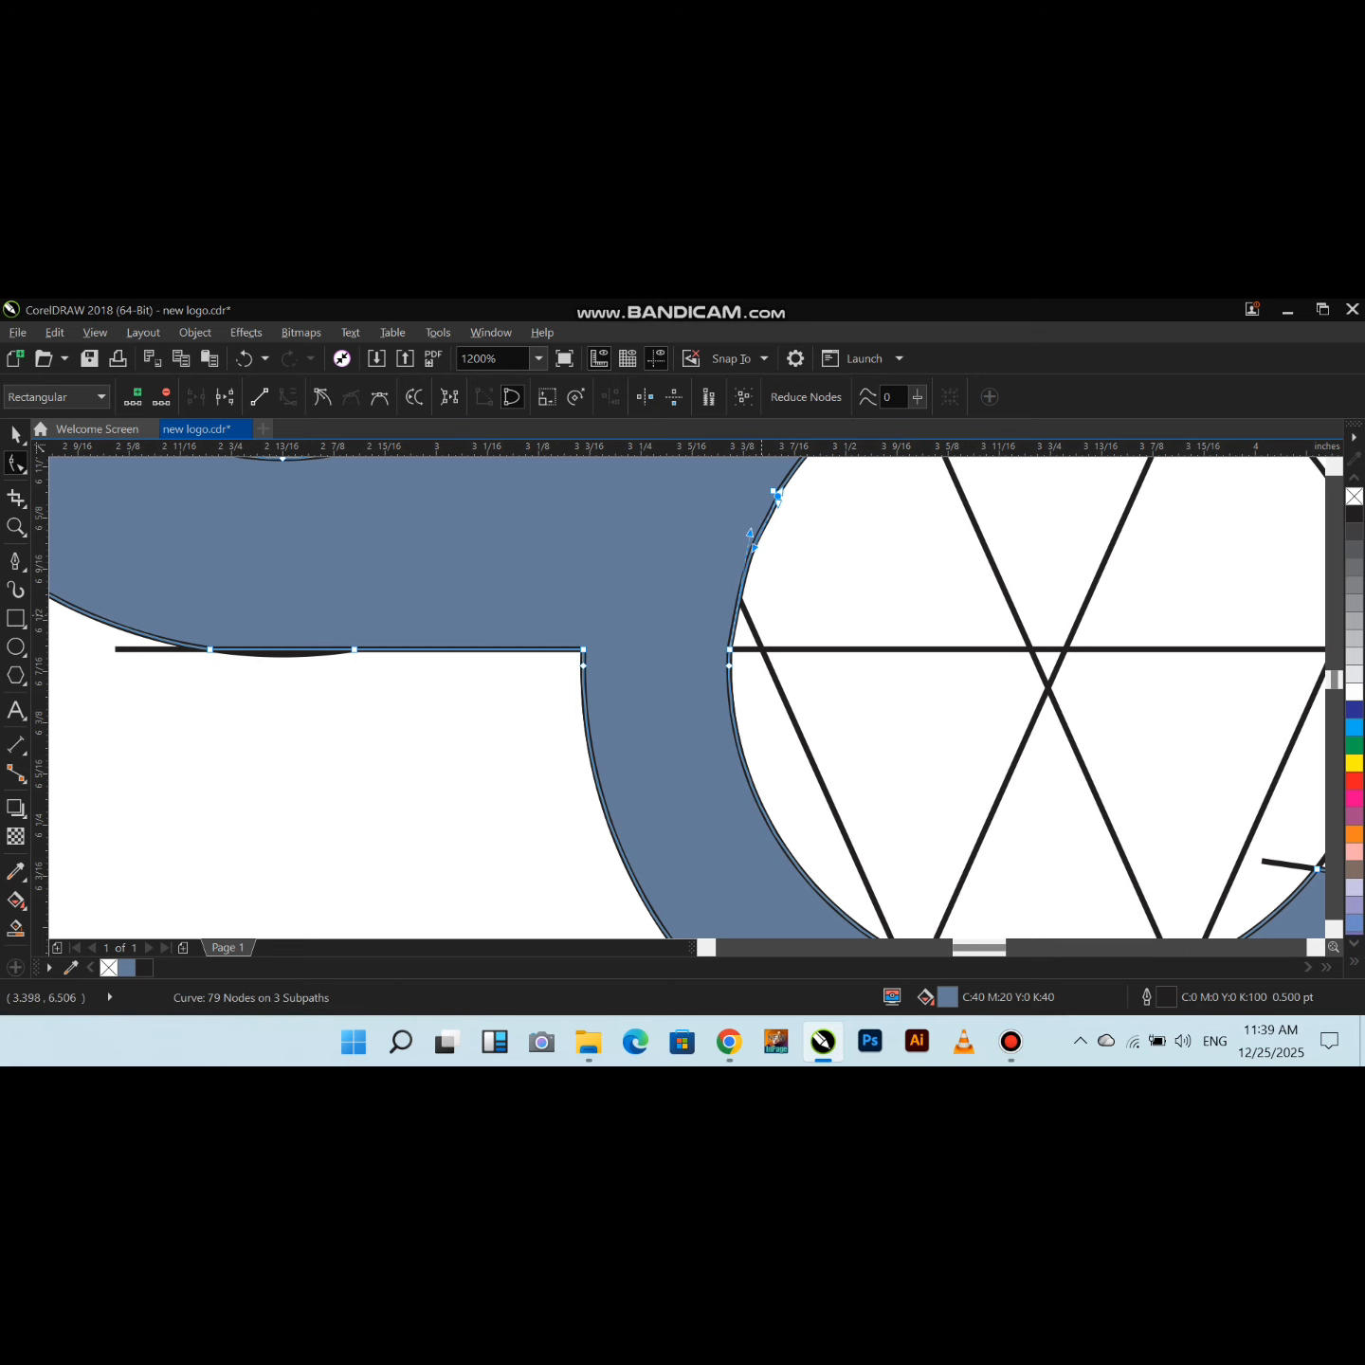
key("space")
key("Escape")
scroll(652, 610, "down", 3)
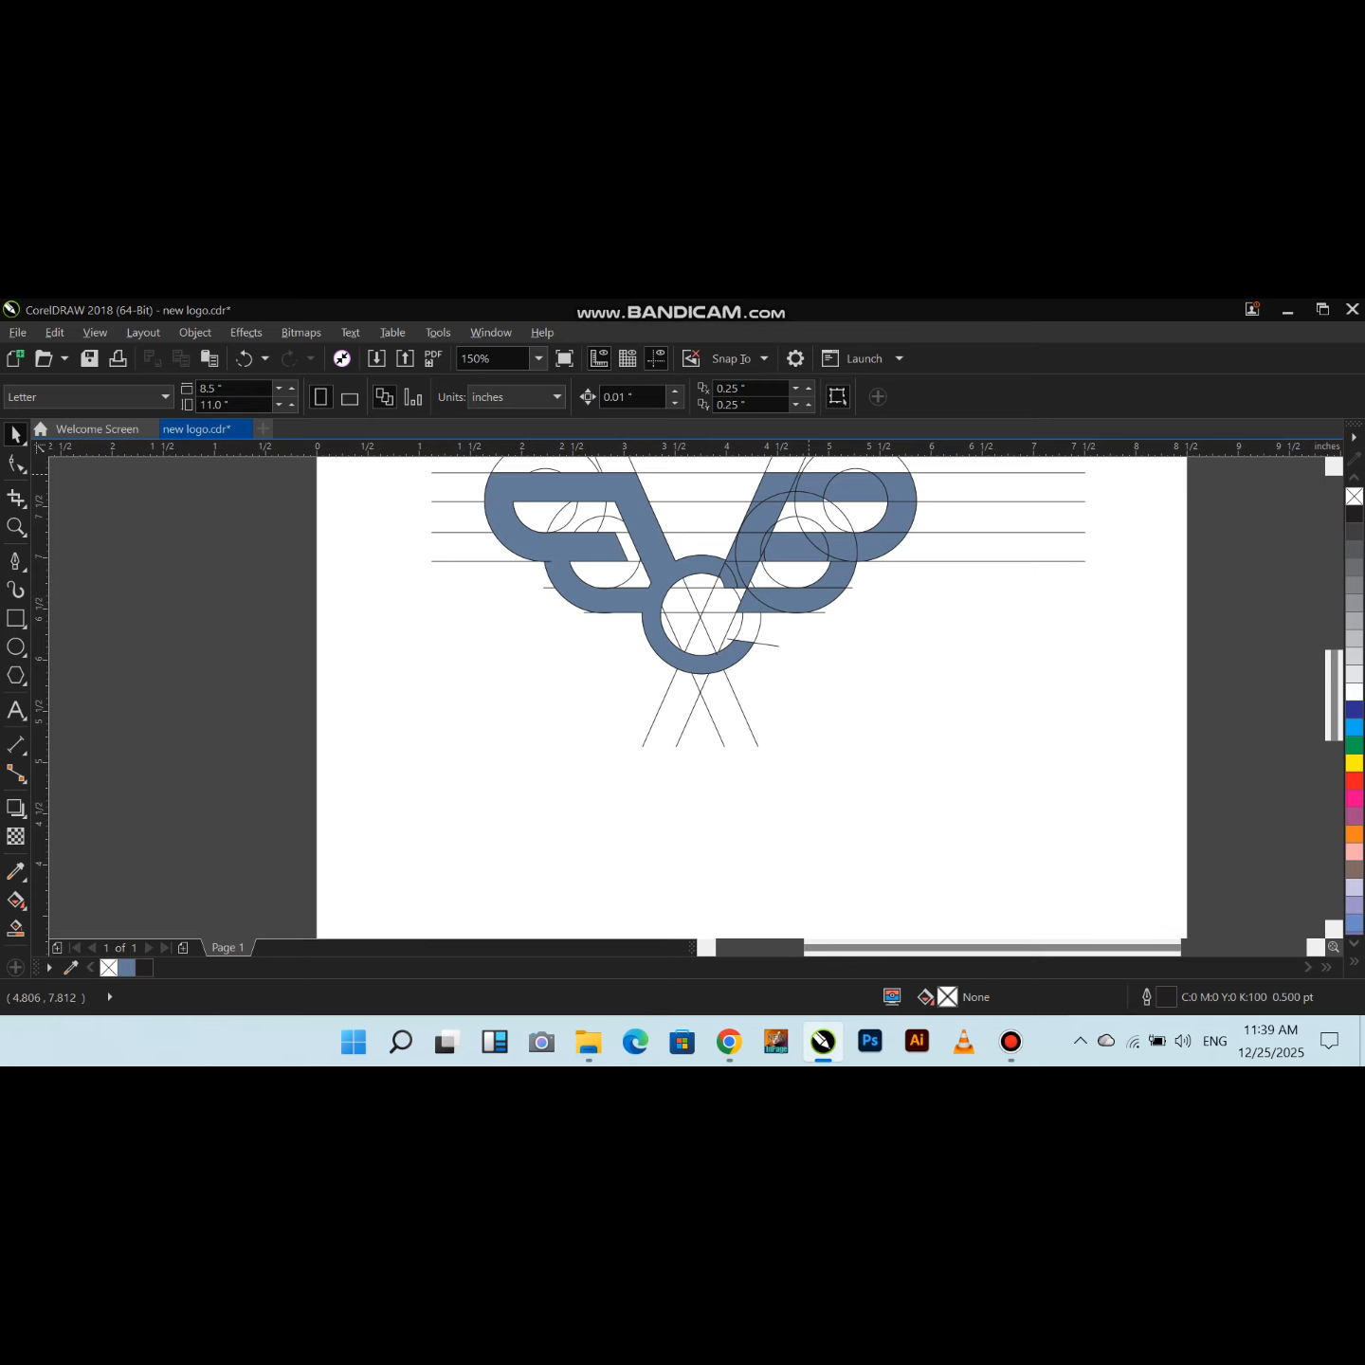
Weld the five filled pieces at the lower end of the right slanted band into one shape
scroll(754, 549, "down", 1)
scroll(757, 505, "up", 2)
left_click(680, 726)
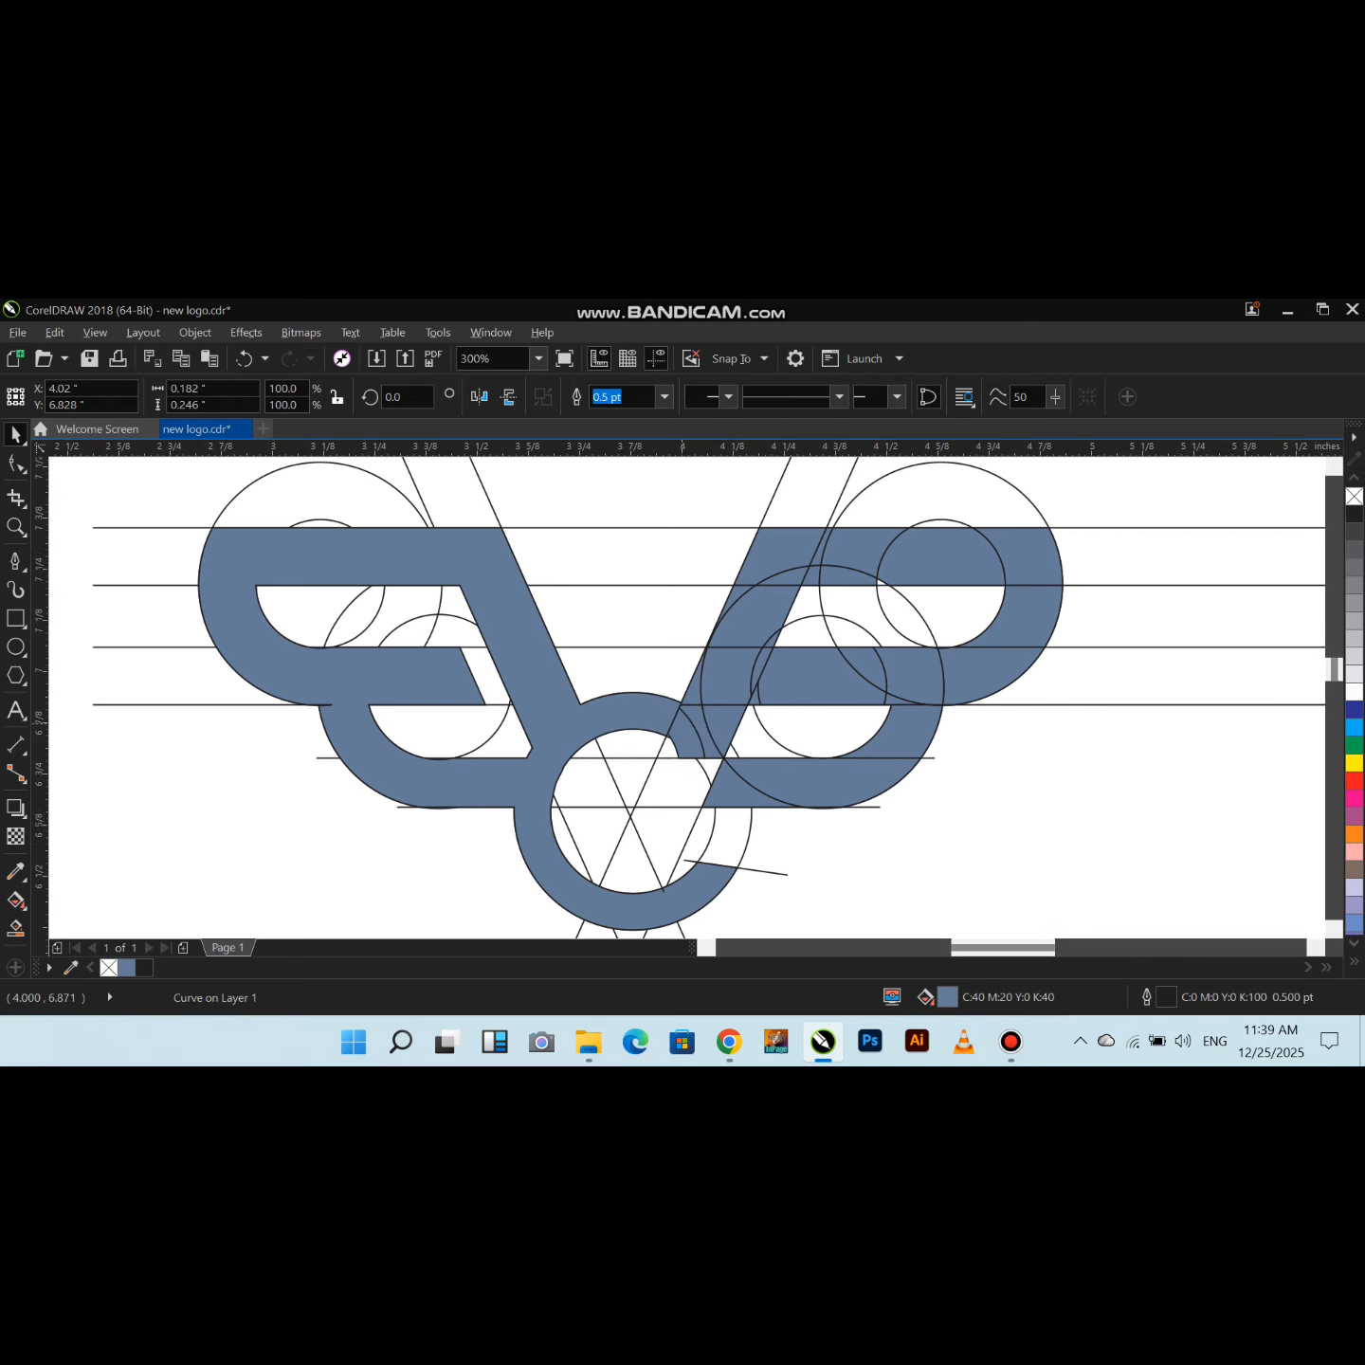
scroll(680, 726, "up", 1)
left_click(717, 725, "shift")
left_click(755, 710, "shift")
left_click(709, 654, "shift")
left_click(758, 639, "shift")
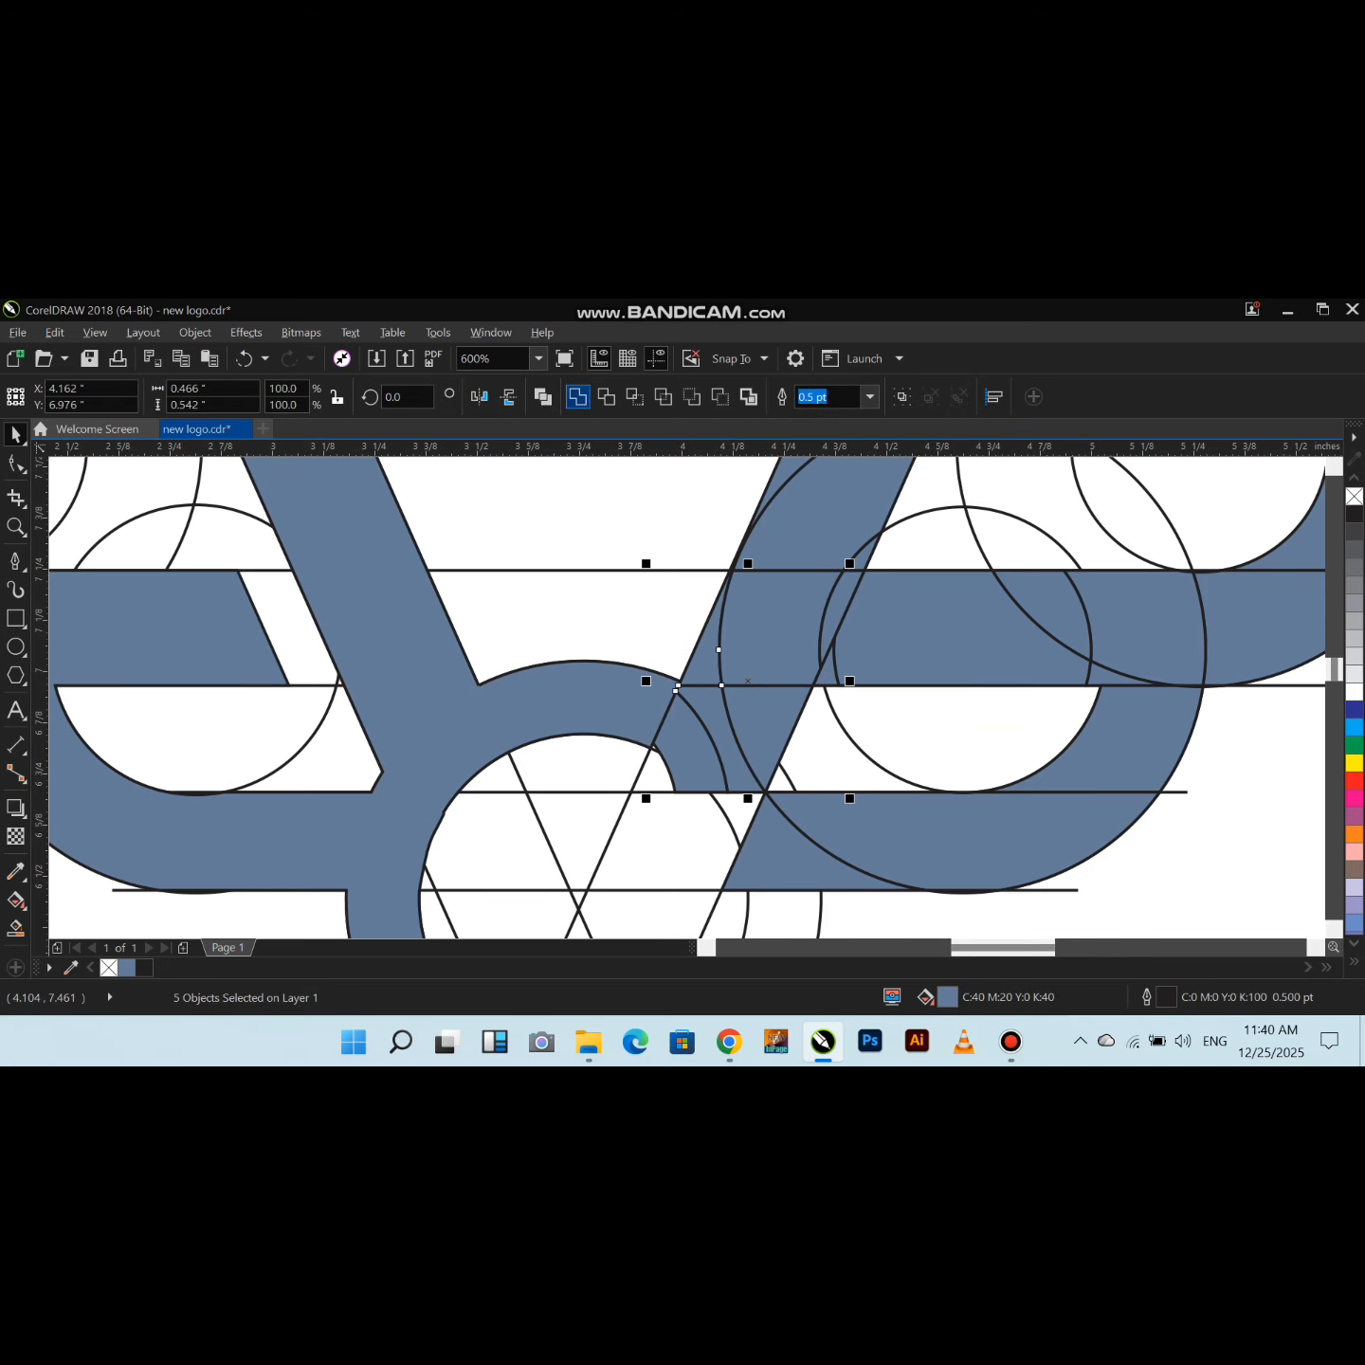
left_click(577, 398)
Weld the adjoining upper piece and the edge slivers onto the right slanted band
left_click(834, 607, "shift")
left_click(819, 534, "shift")
left_click(577, 397)
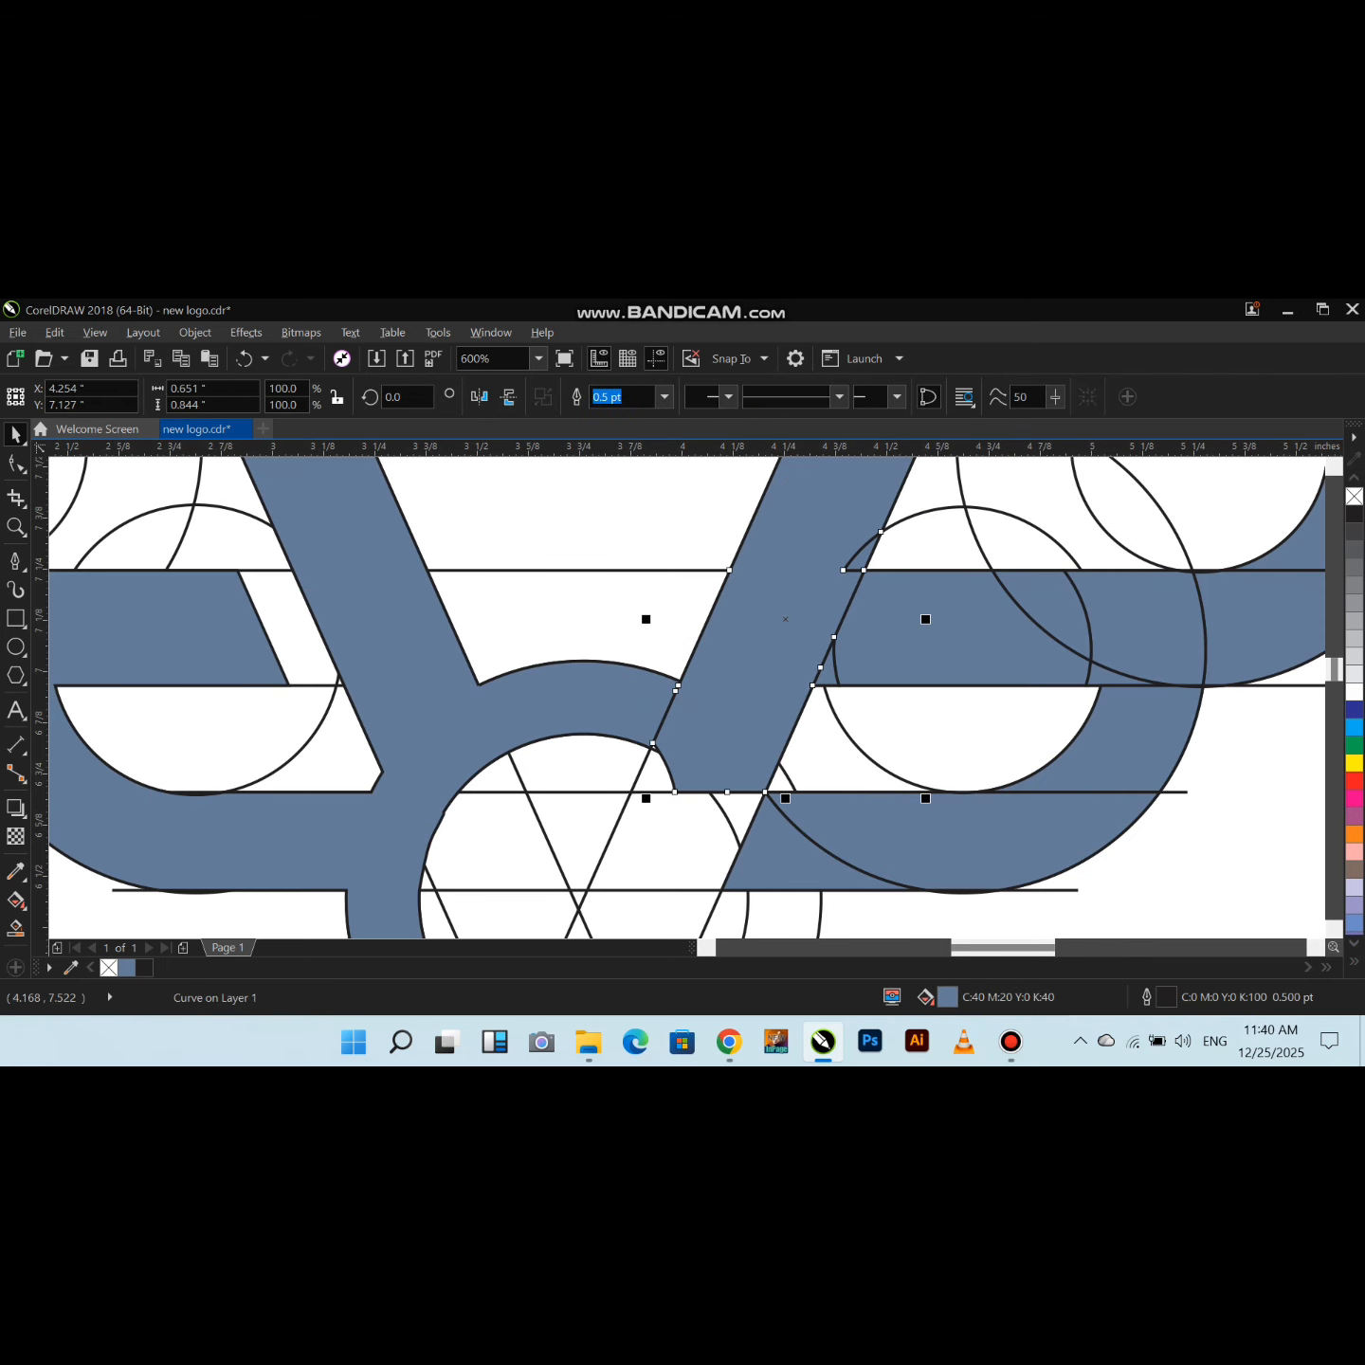
left_click(866, 555, "shift")
left_click(577, 396)
left_click(828, 671, "shift")
Shift the slanted-end nodes of the right middle band outward to open a gap beside the slanted band
left_click(909, 606)
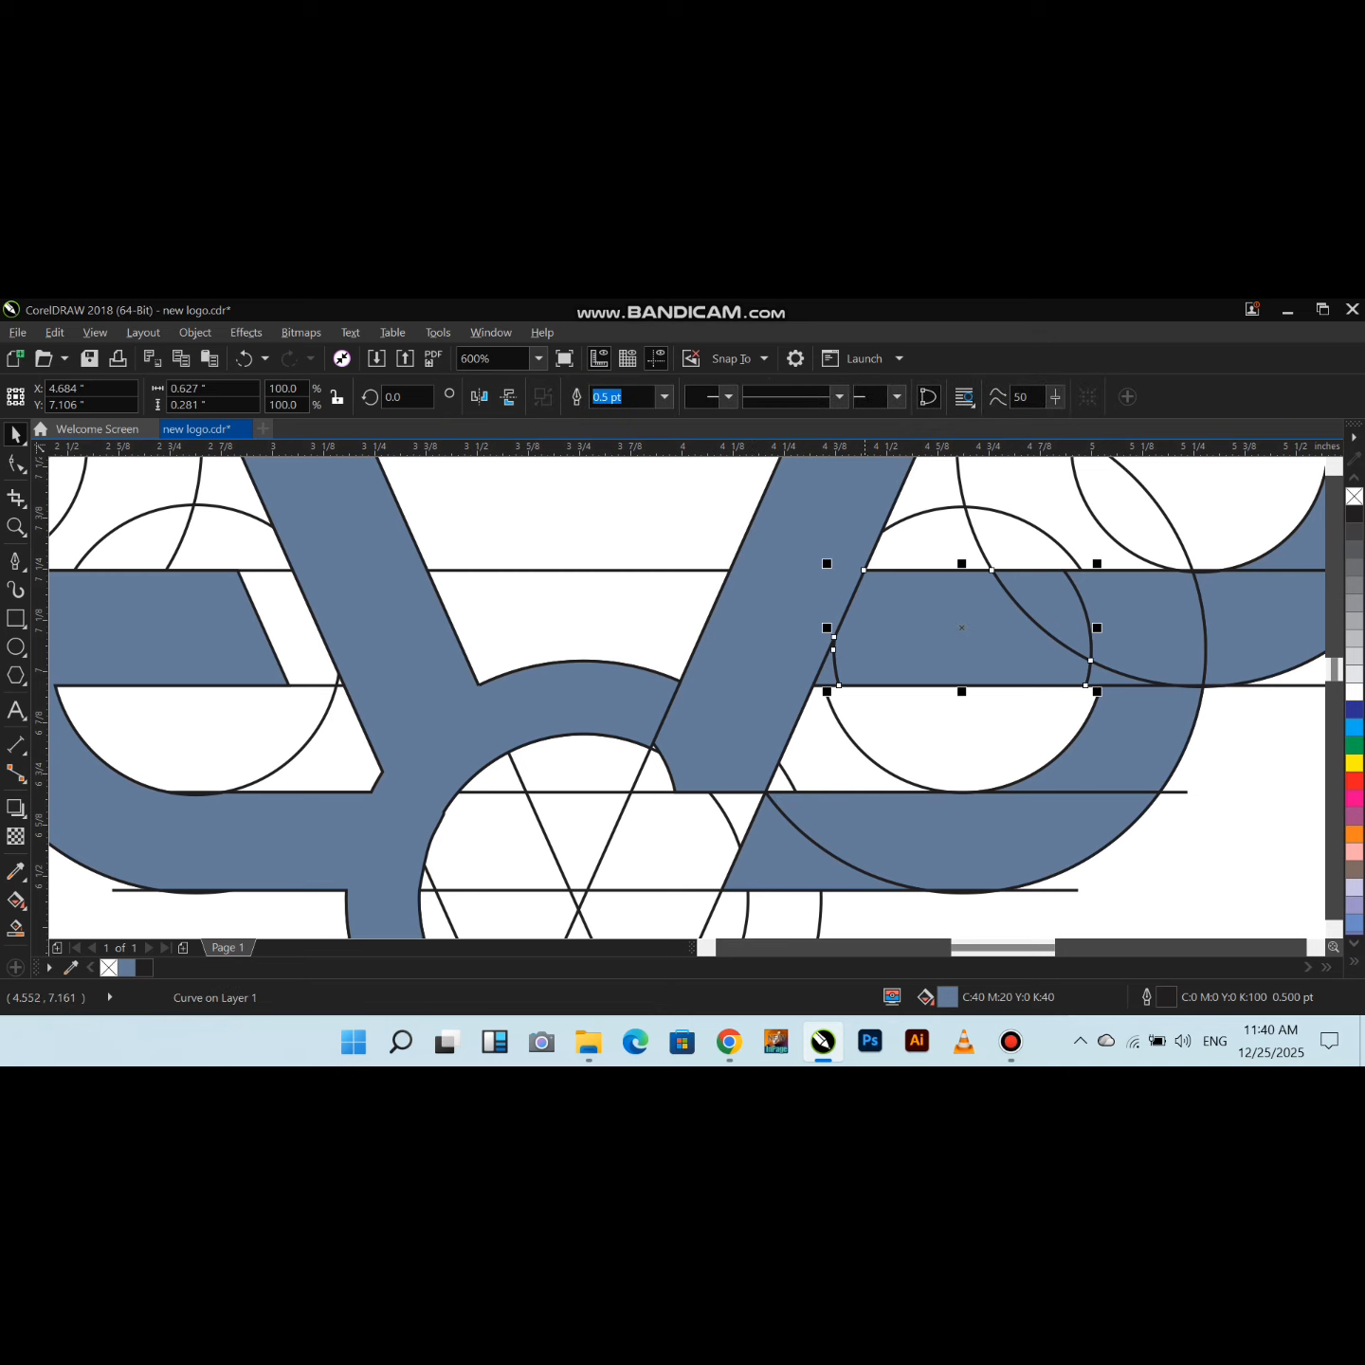
key("F10")
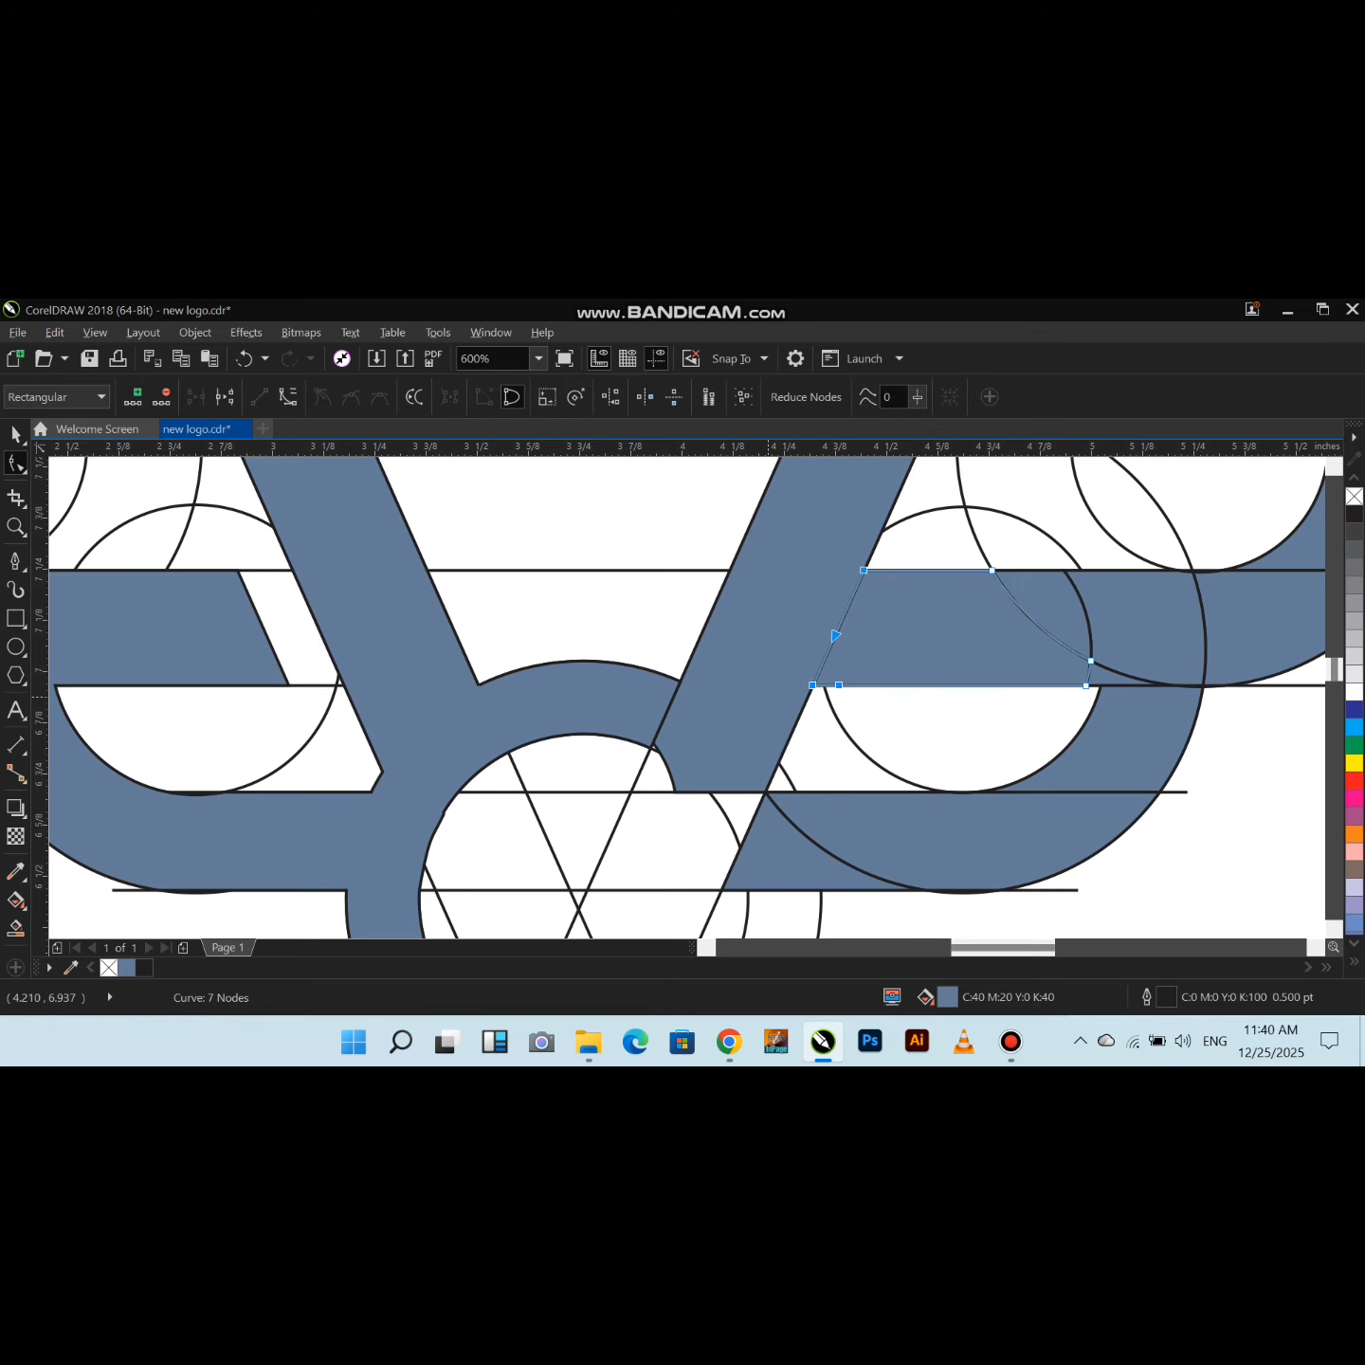
key("Right")
key("Right")
key("Right")
key("Right")
key("Right")
key("Right")
key("Right")
key("Right")
key("Right")
key("Right")
key("Right")
key("Right")
key("space")
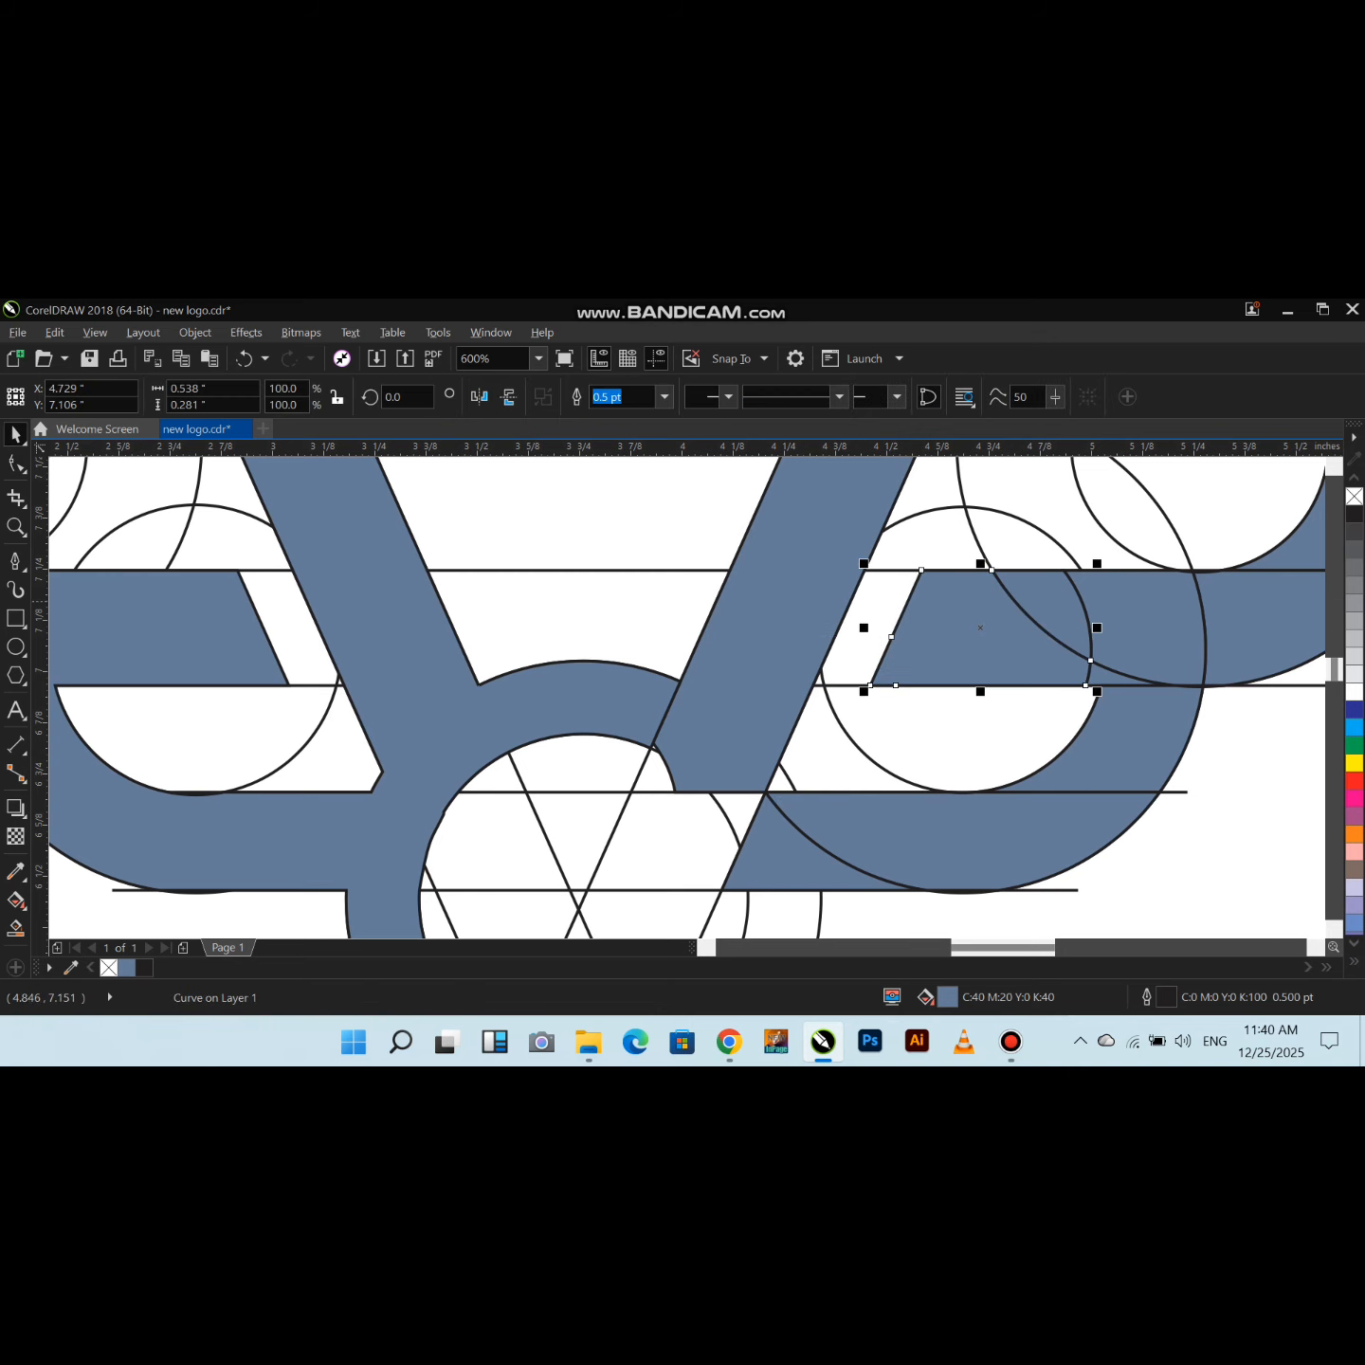
Weld the right middle band's pieces together, and weld the four selected pieces of the lower-right band
left_click(576, 397)
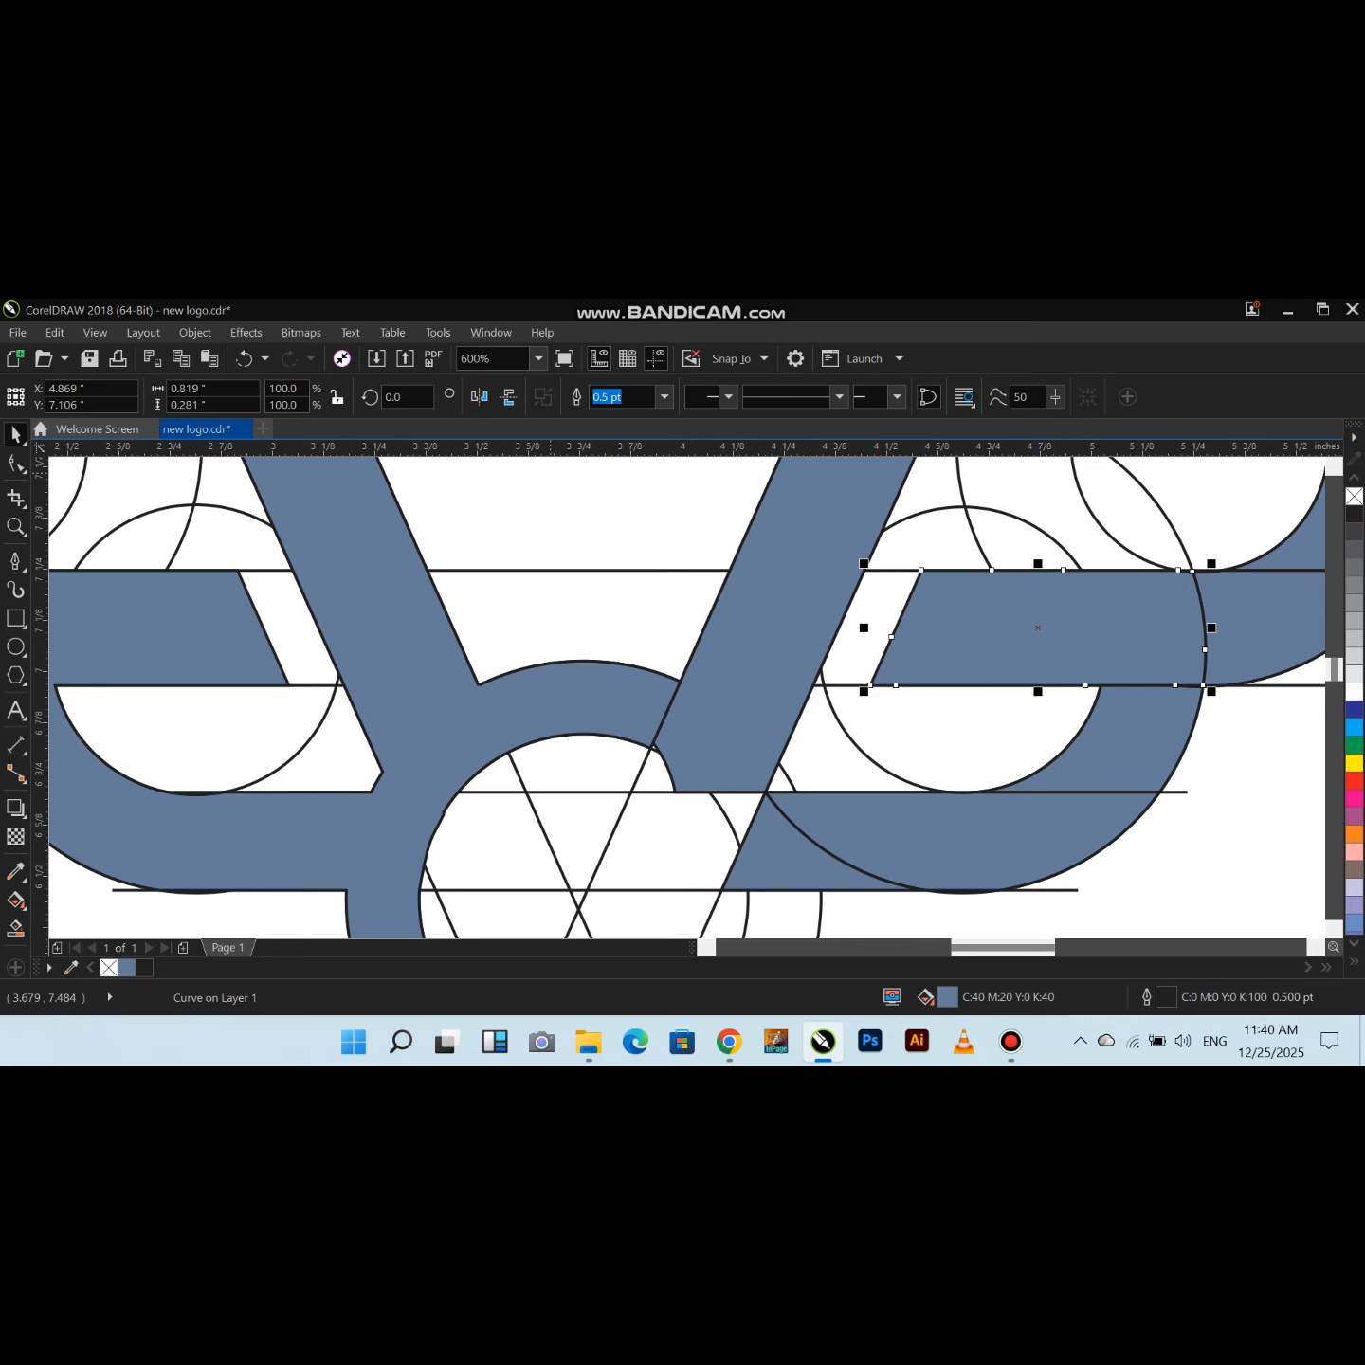
scroll(569, 521, "down", 2)
left_click(858, 649, "shift")
left_click(815, 707, "shift")
left_click(684, 709, "shift")
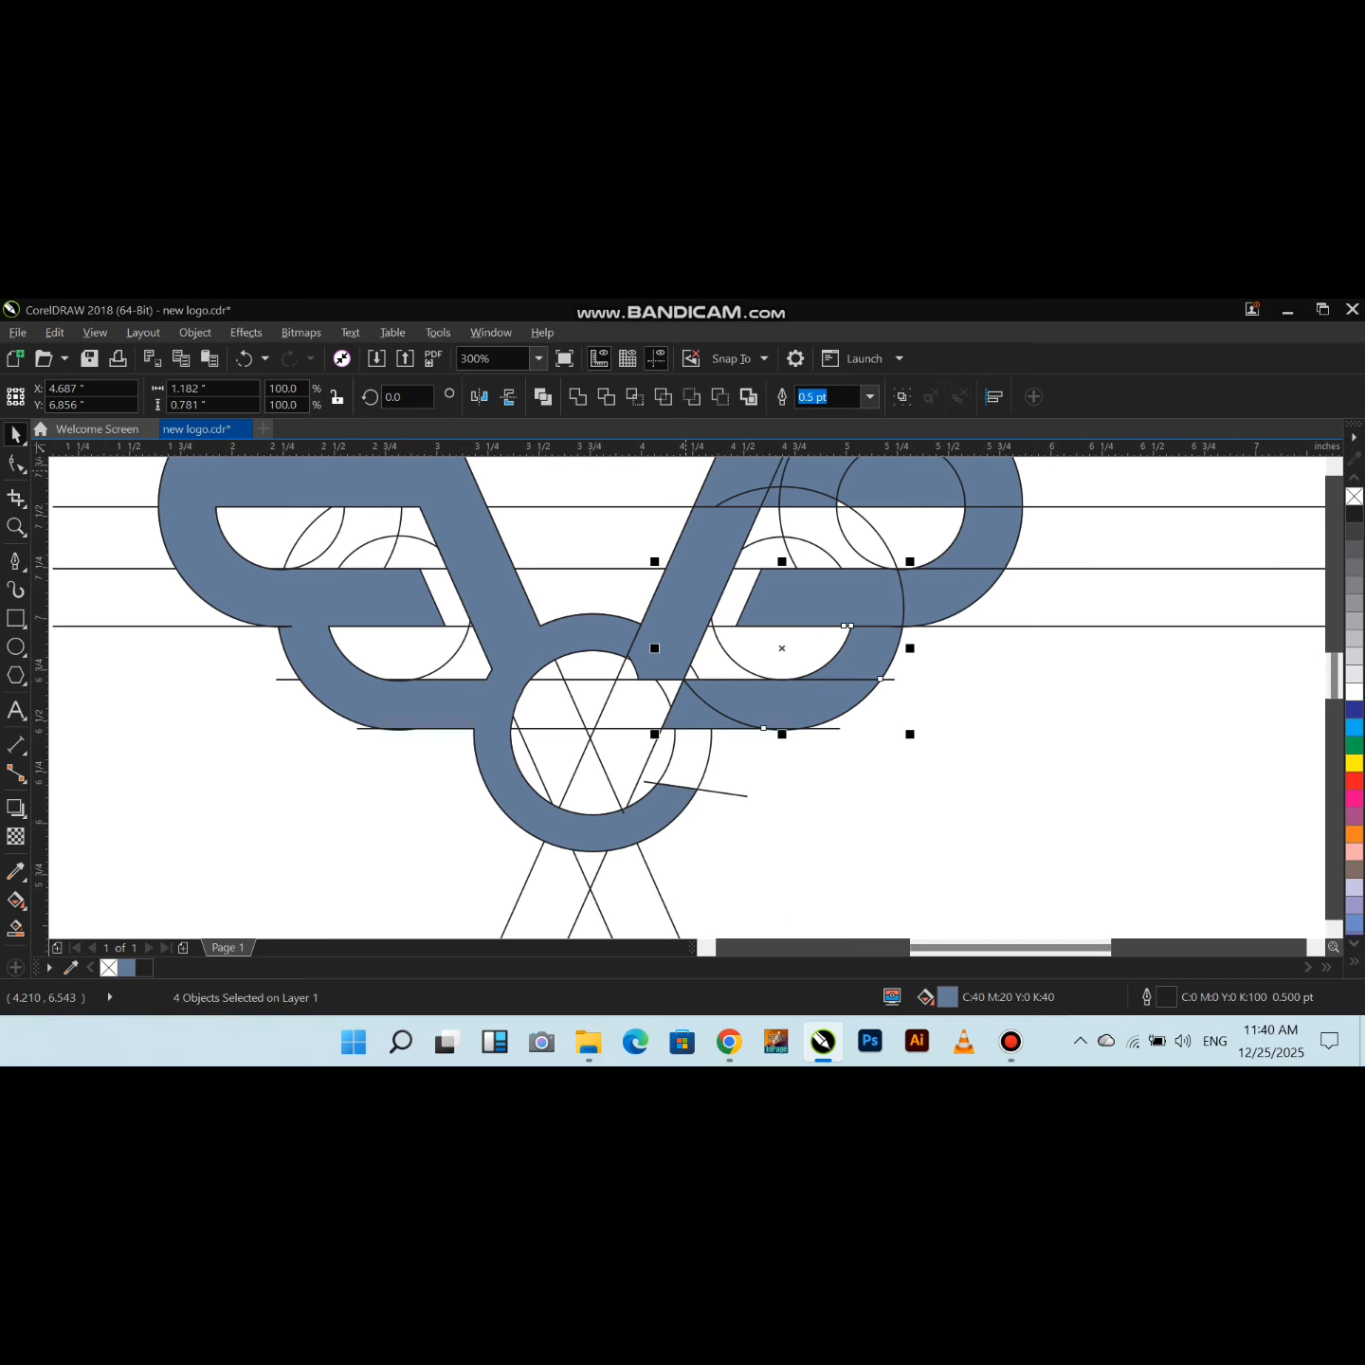
left_click(577, 398)
left_click(952, 588, "shift")
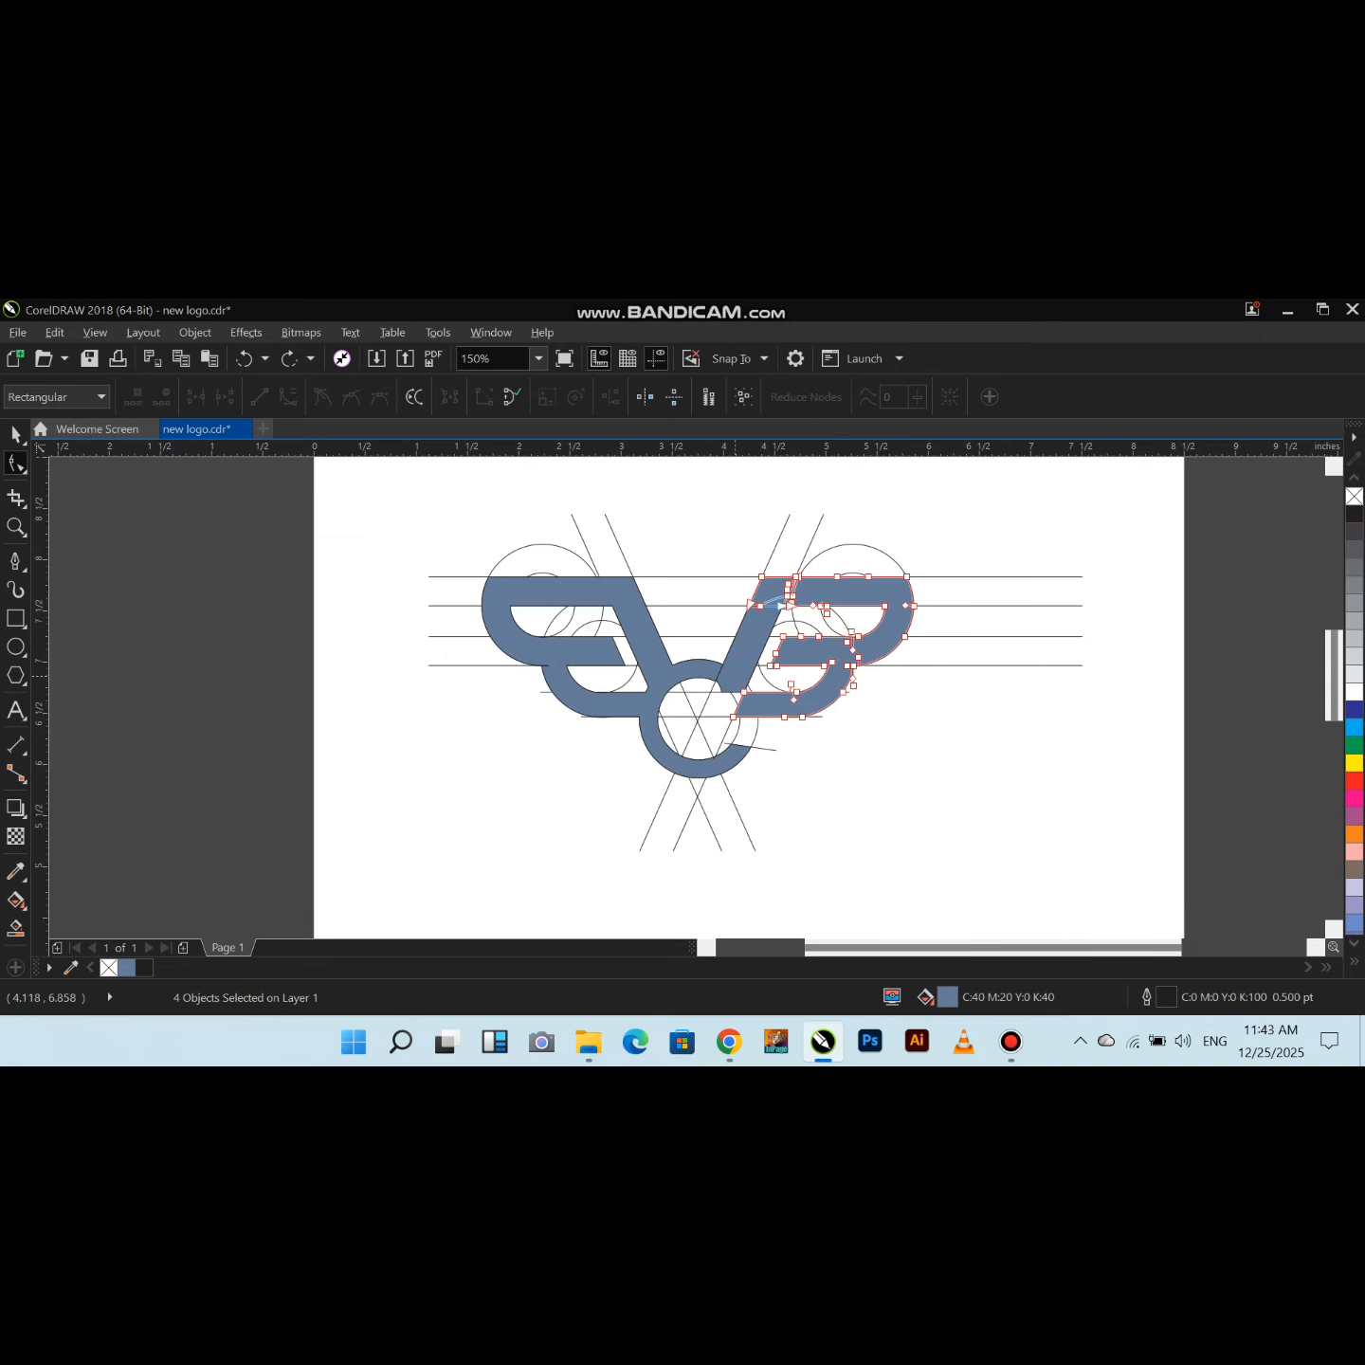
Undo the recent welds and node shifts on the right wing
key("ctrl+z")
key("ctrl+z")
key("ctrl+z")
key("ctrl+z")
key("ctrl+z")
key("ctrl+z")
key("ctrl+z")
key("ctrl+z")
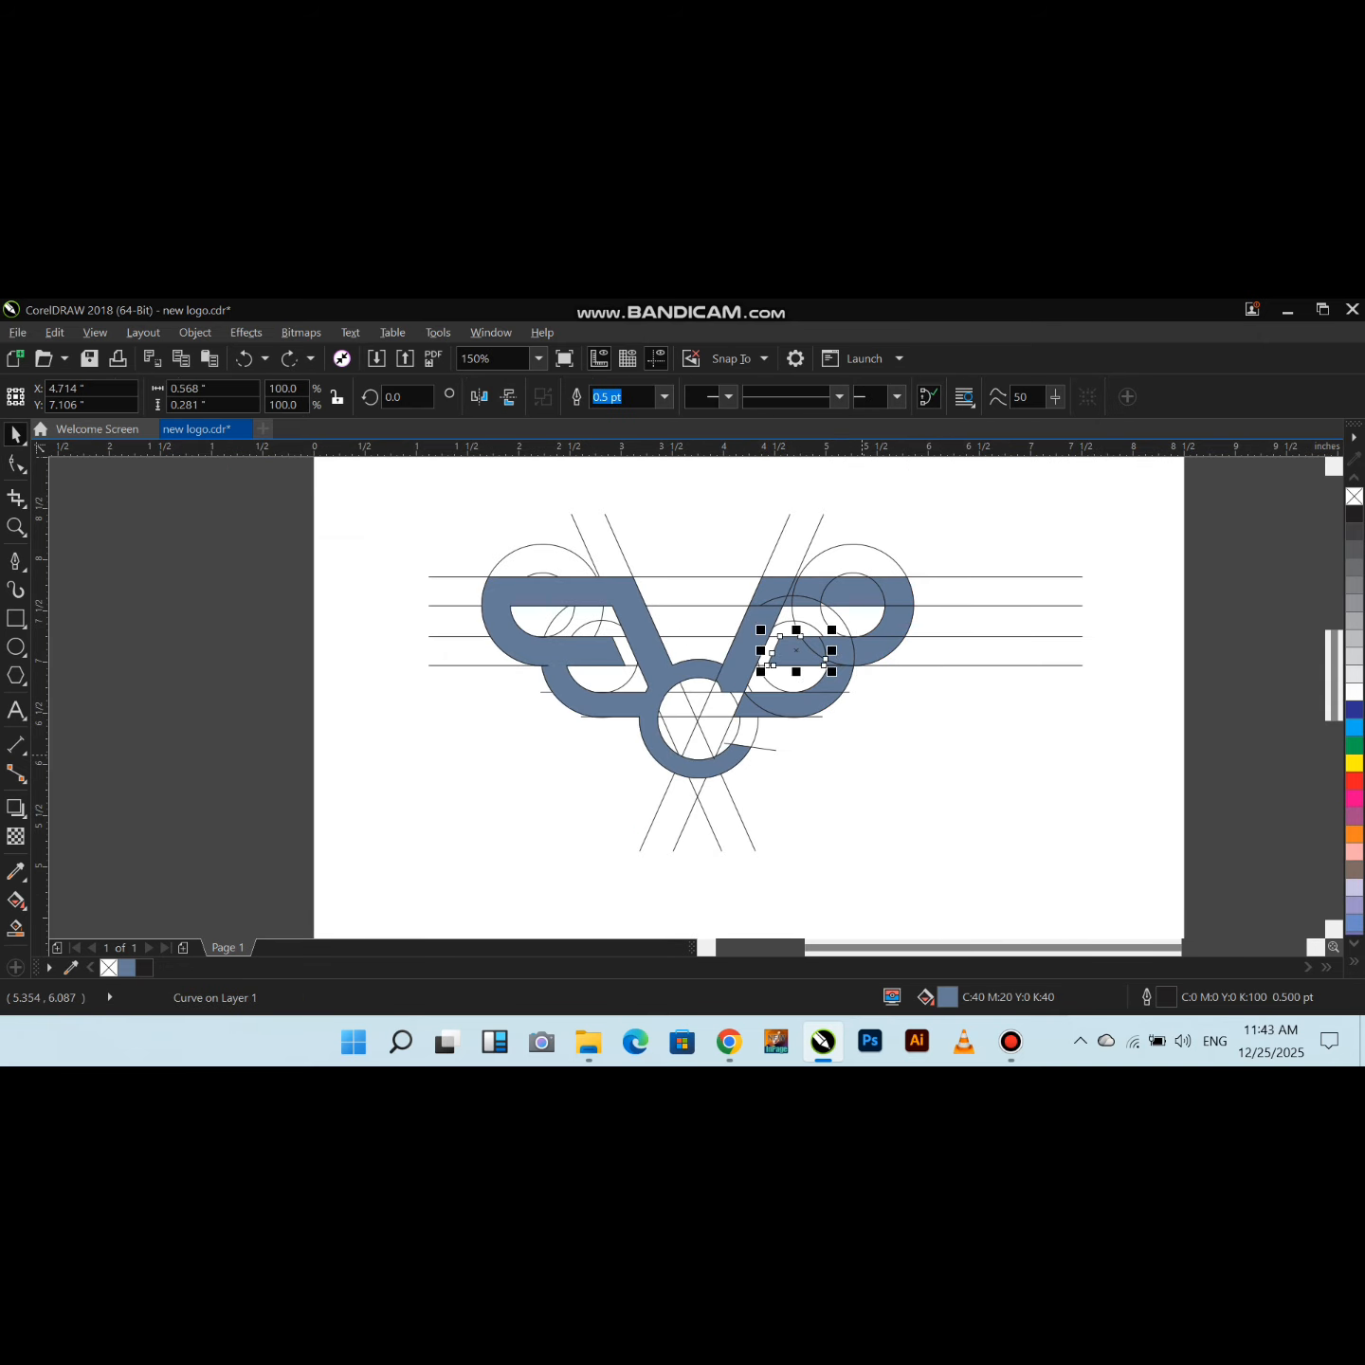
left_click(861, 755)
scroll(749, 691, "up", 2)
left_click_drag(730, 702, 692, 763)
key("ctrl+z")
key("ctrl+z")
Weld the lower-right band's slanted inner end piece onto the rest of its lower strip
left_click(754, 764, "shift")
left_click(577, 396)
key("F10")
key("ctrl+z")
key("space")
Shift the slanted-end nodes of the lower-right band outward, away from the central ring
key("F10")
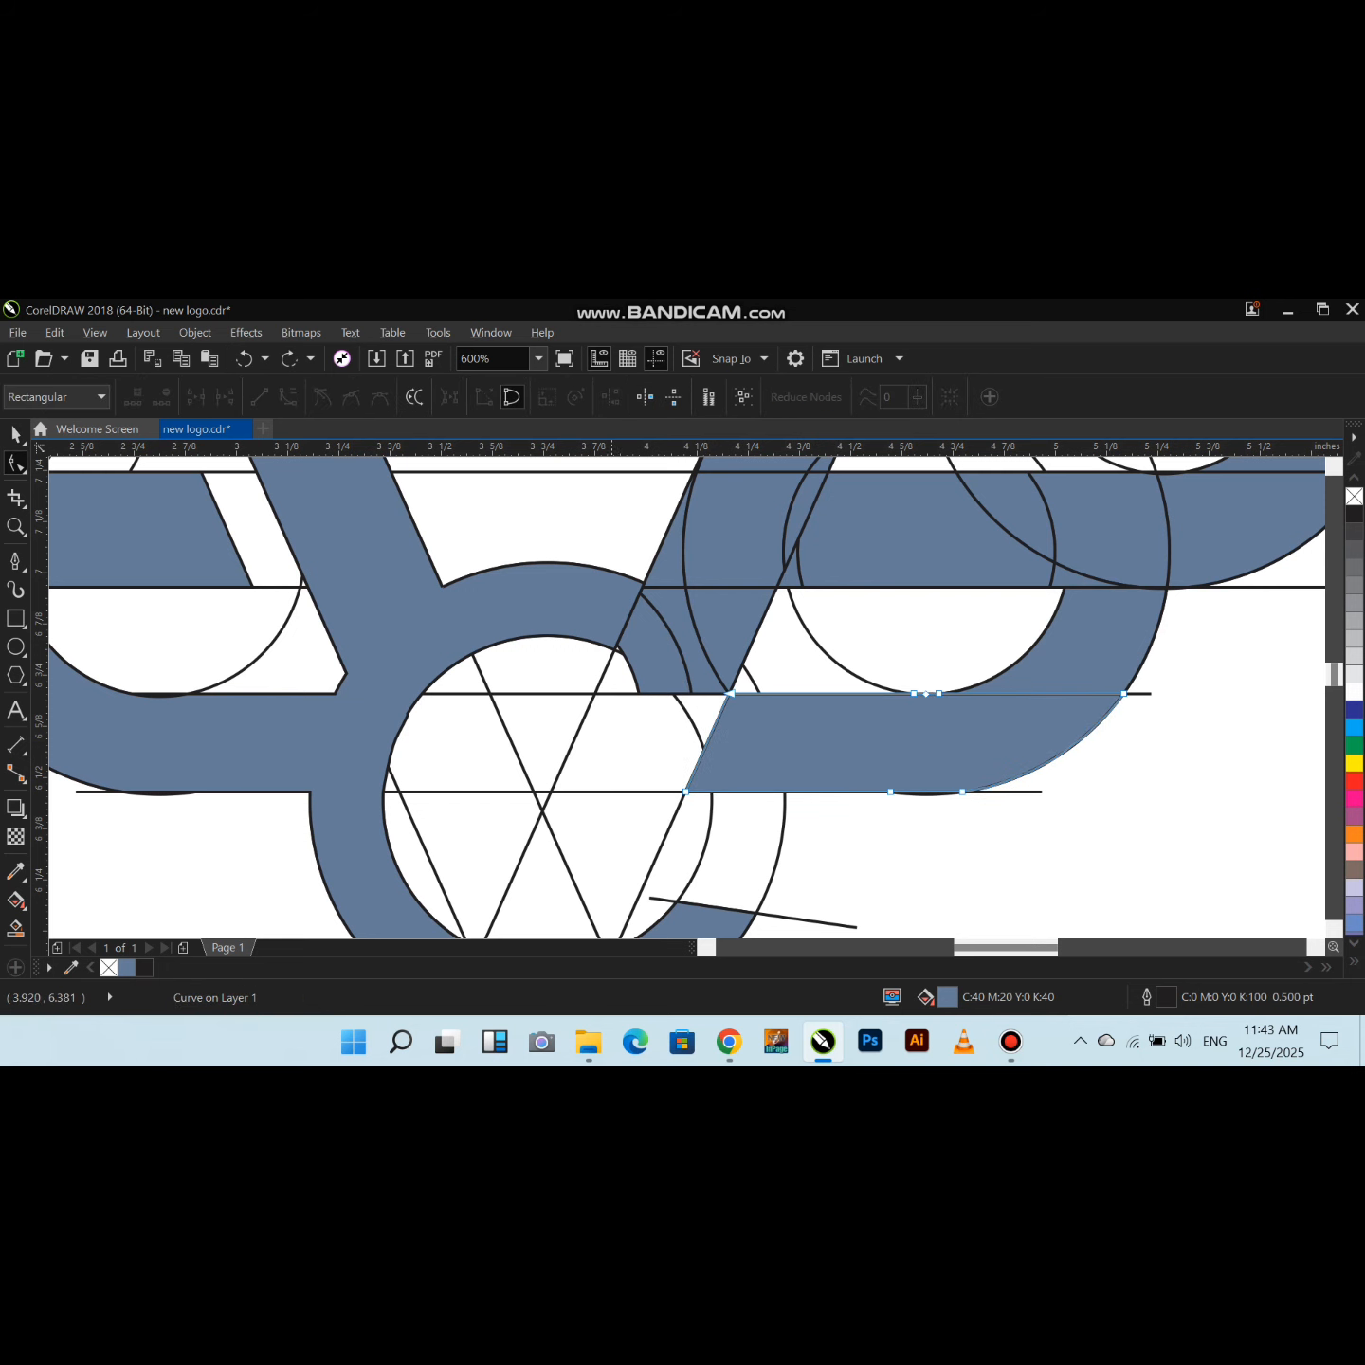
left_click_drag(654, 669, 755, 815)
key("Right")
key("Right")
key("Right")
key("Left")
key("Right")
key("Right")
key("Right")
key("Right")
key("Right")
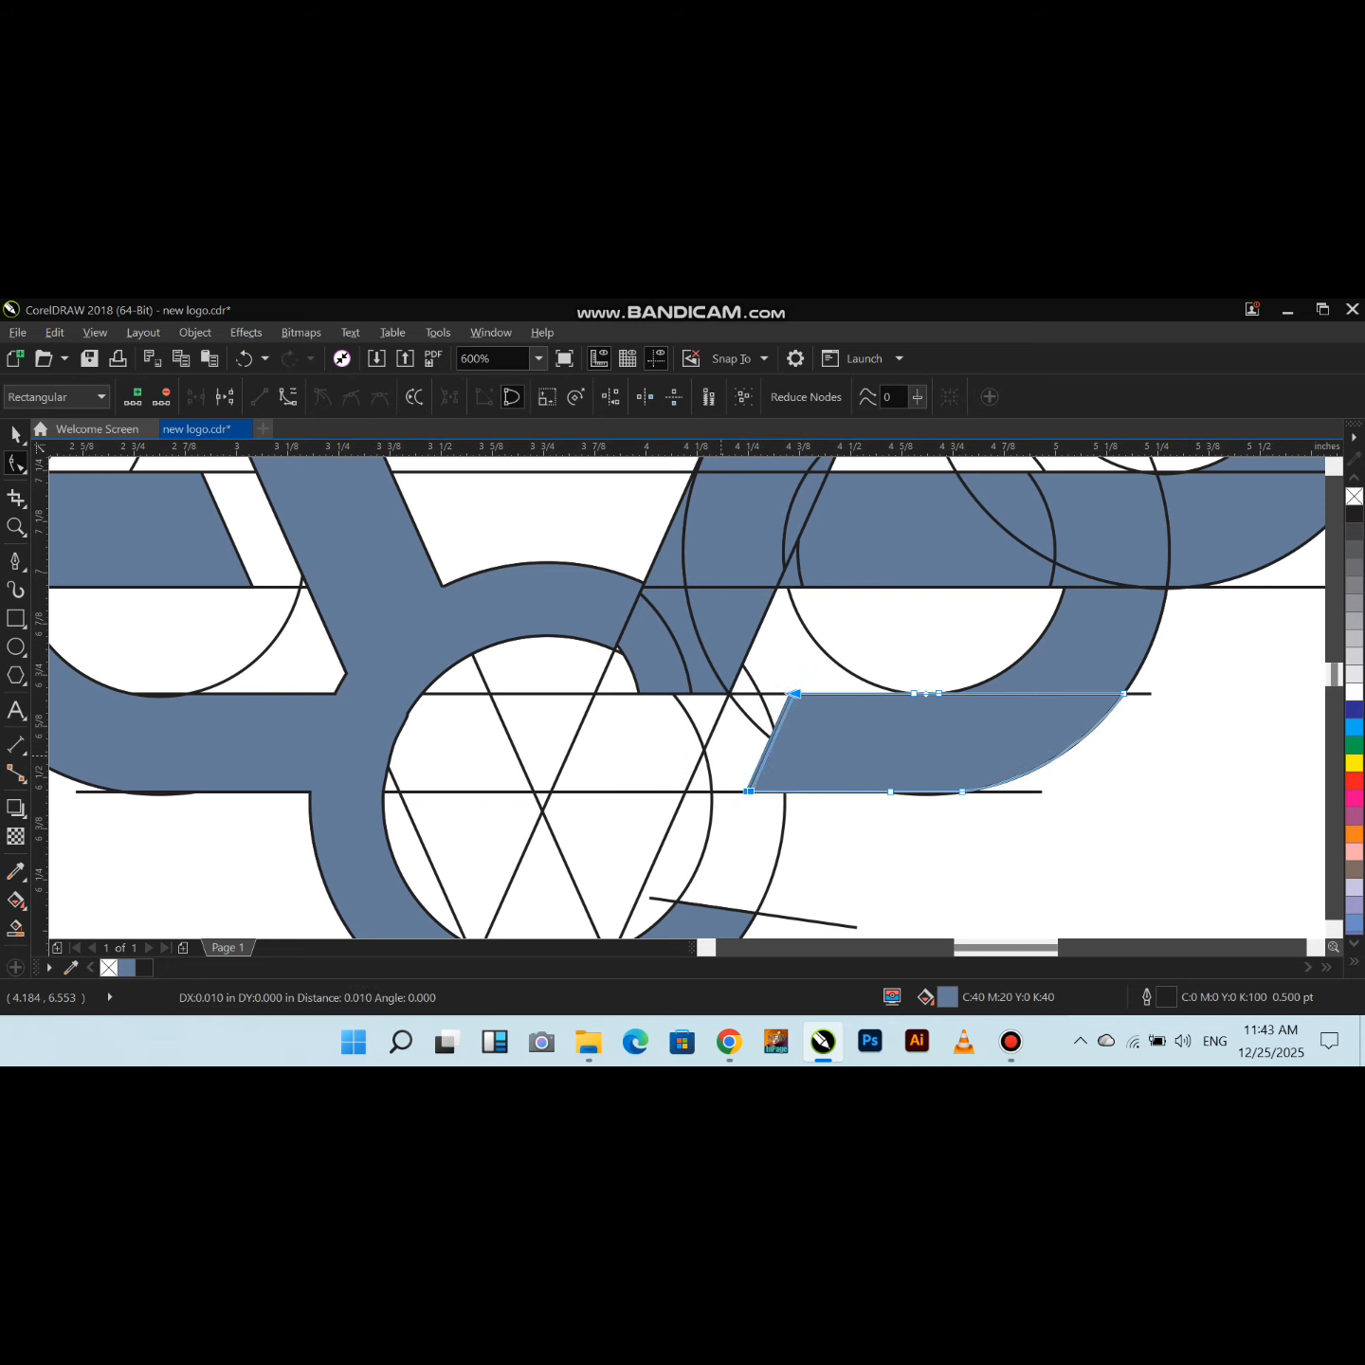
key("space")
left_click(900, 866)
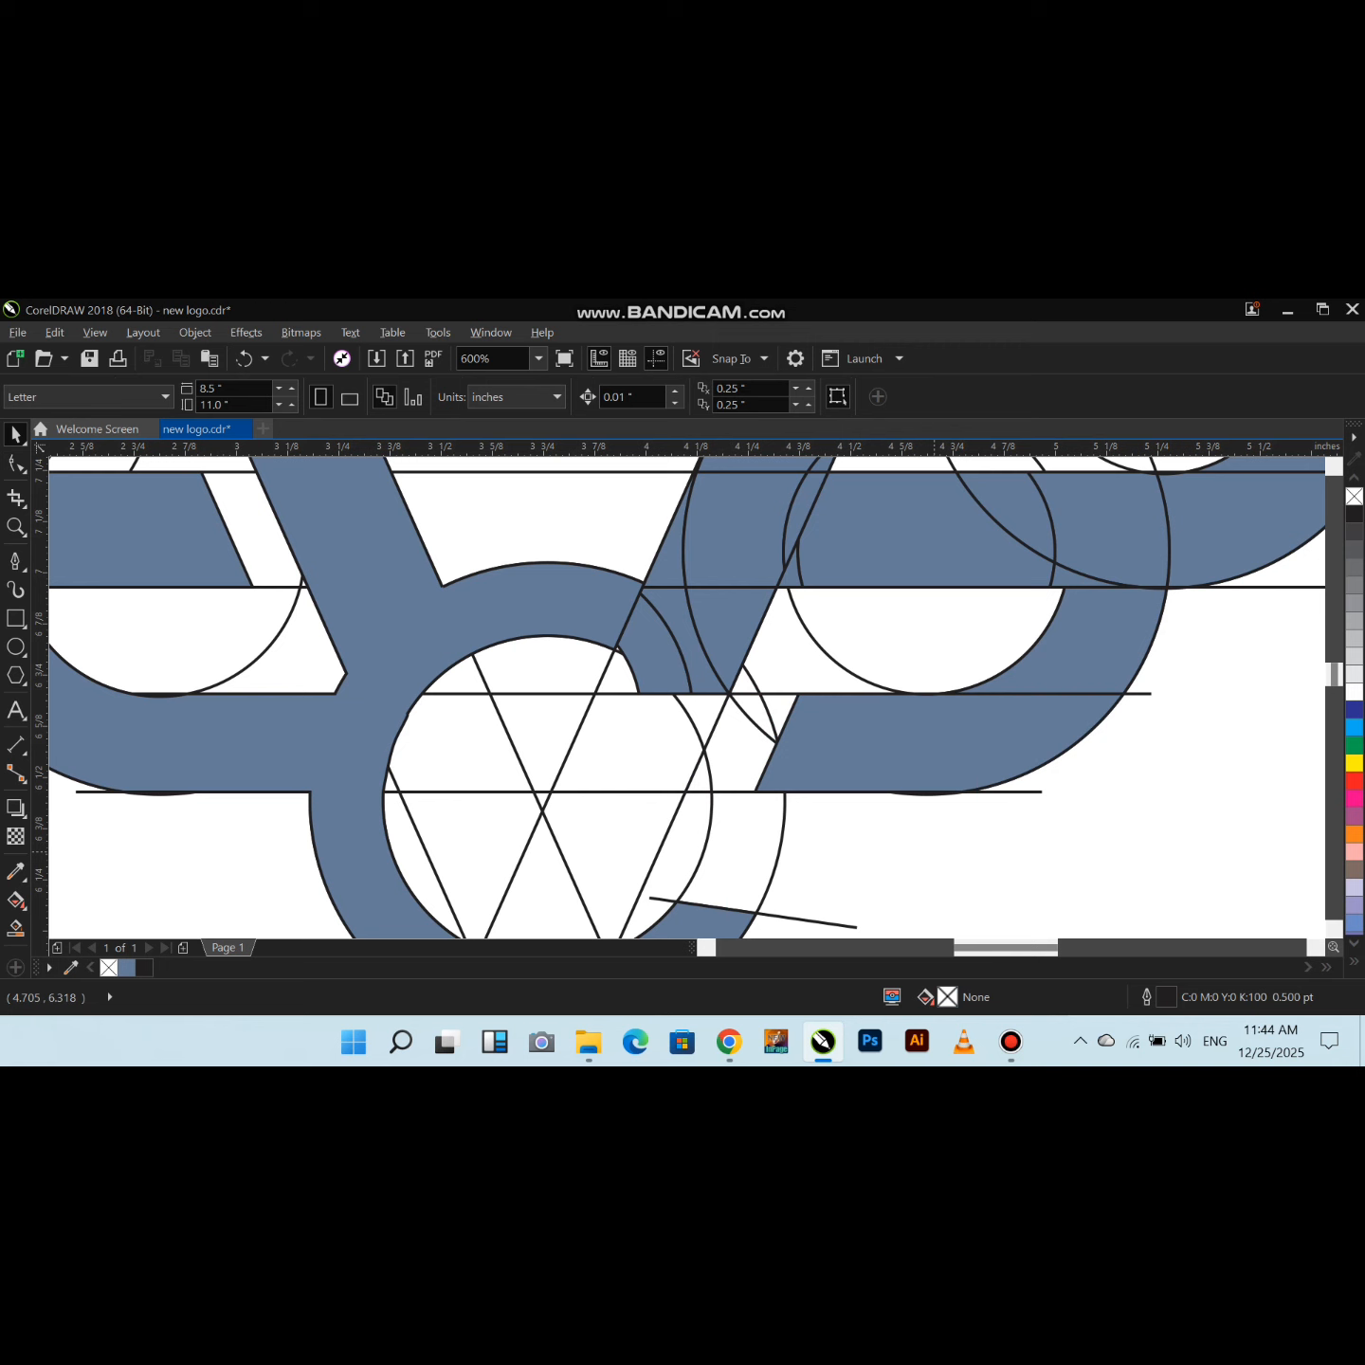
Weld the lower-right band with the two curved pieces above its outer end
left_click(987, 723)
left_click(1090, 657, "shift")
left_click(1088, 571, "shift")
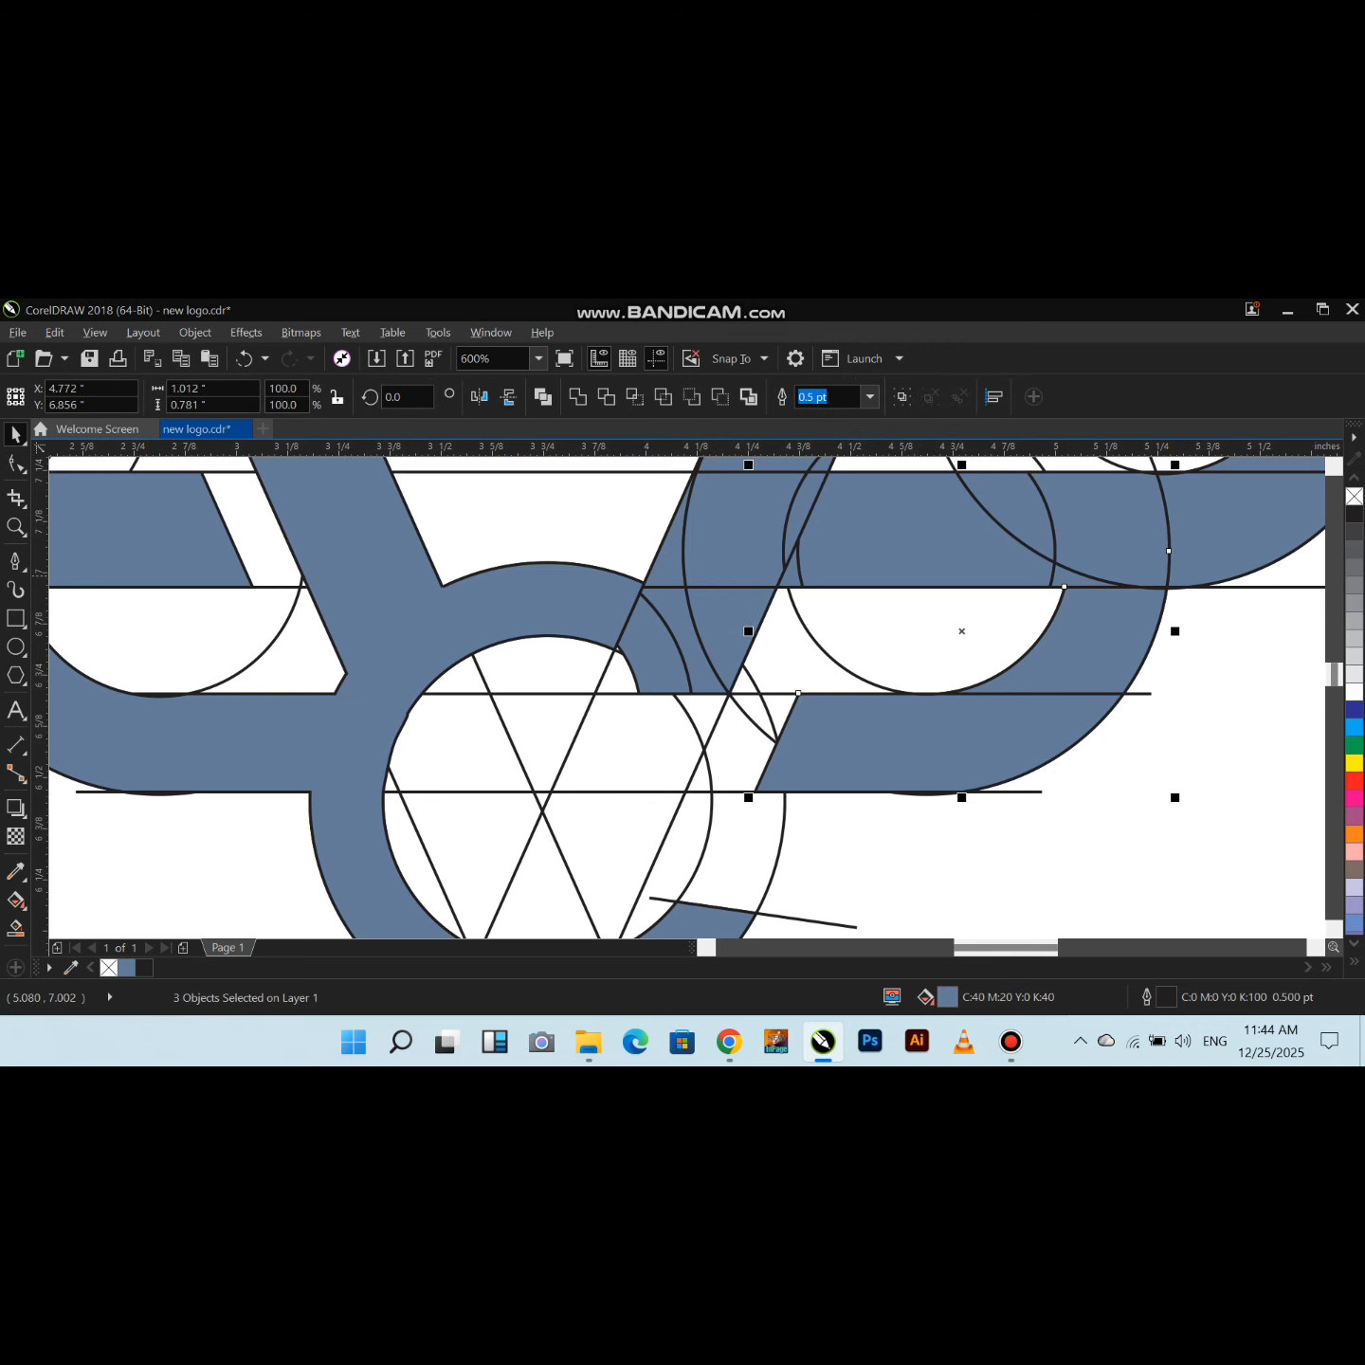
left_click(578, 396)
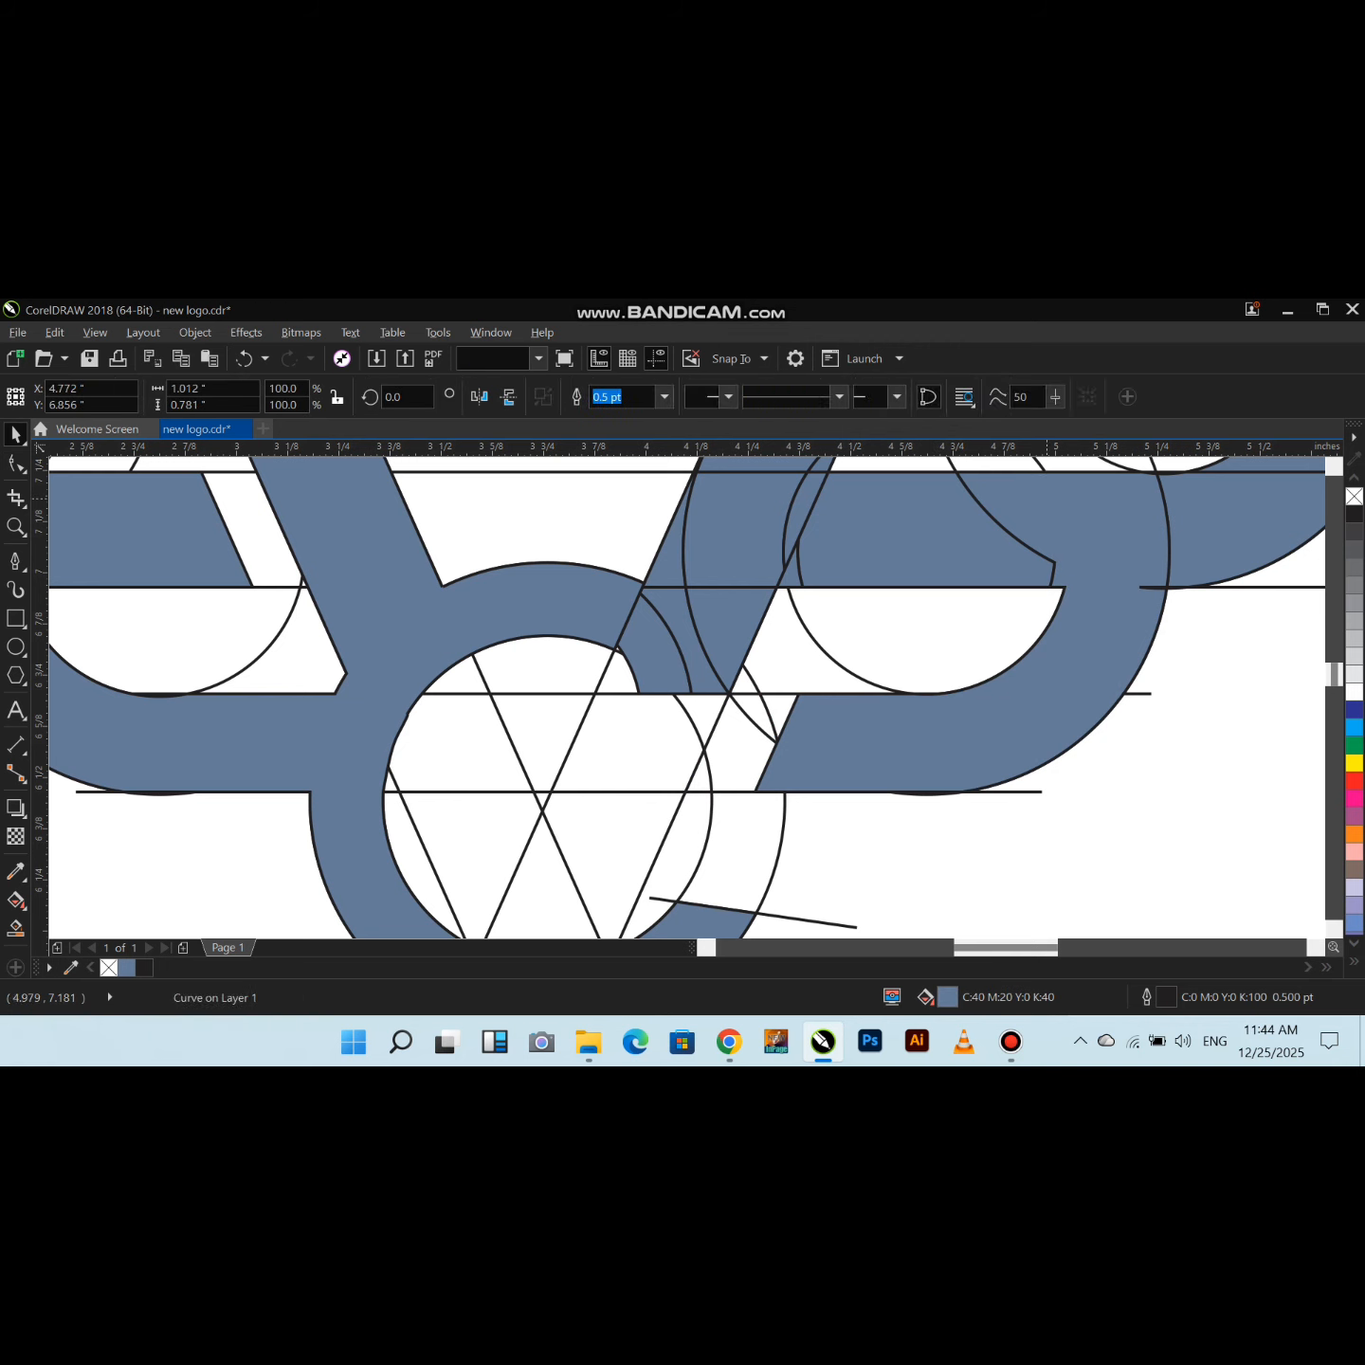
Weld the right middle band's pieces and the sliver at its slanted end onto the lower-right band
left_click(1090, 525, "shift")
left_click(1090, 526, "shift")
left_click(986, 541, "shift")
left_click(579, 397)
left_click(798, 575, "shift")
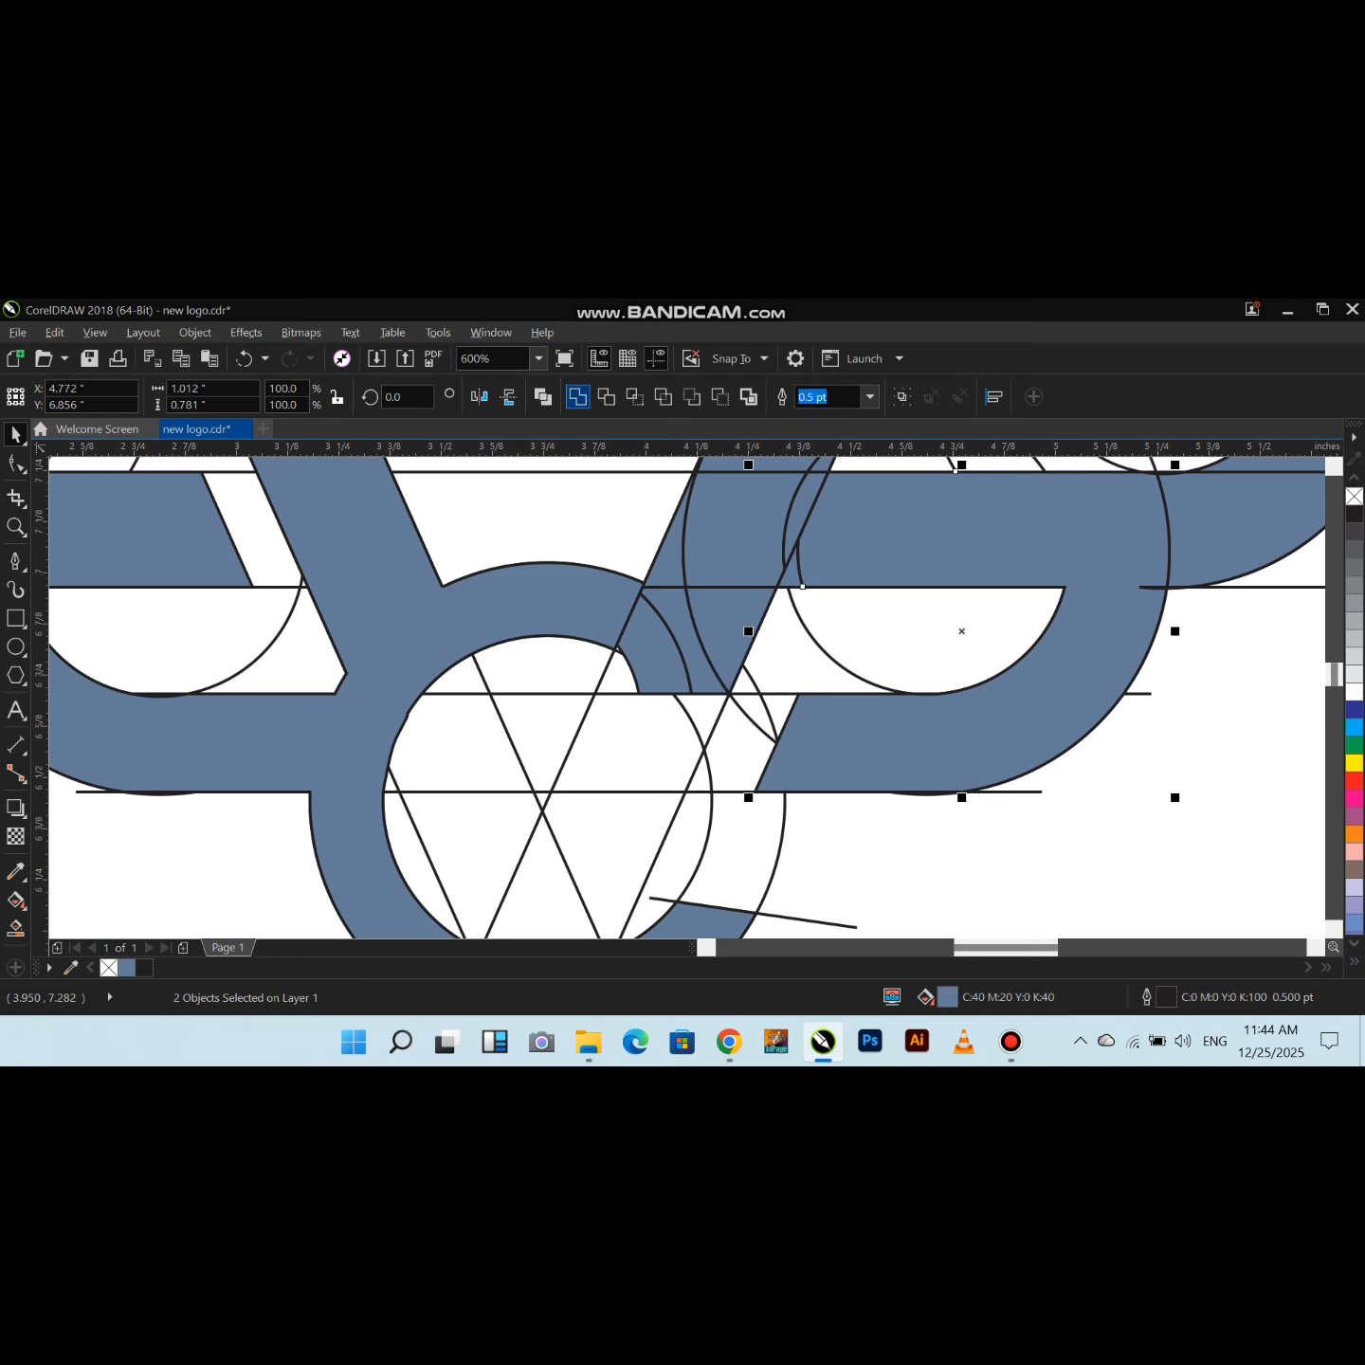
left_click(578, 396)
Shift the slanted-end nodes of the right middle band outward to open a gap beside the slanted band
key("F10")
left_click_drag(855, 465, 750, 605)
key("Right")
key("Right")
key("Right")
key("Right")
key("Right")
key("Right")
key("Right")
key("Right")
key("Right")
key("Right")
key("Right")
key("Right")
key("Right")
key("Right")
key("Right")
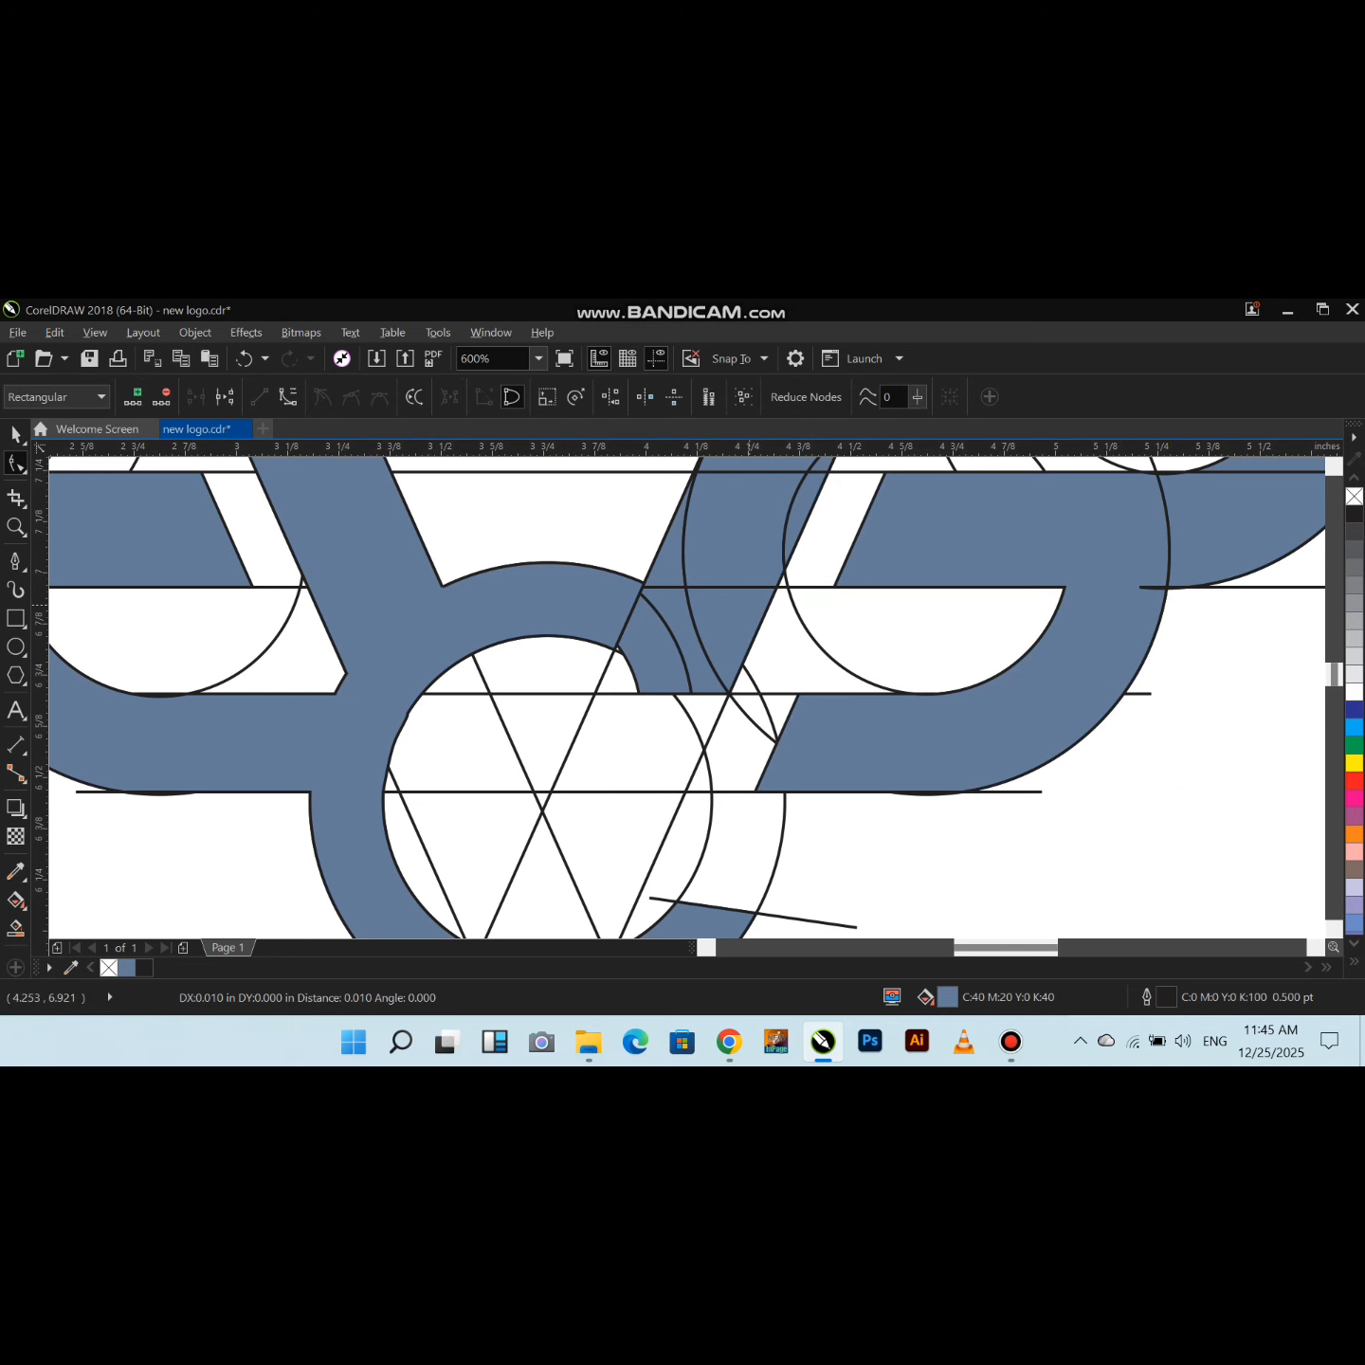
key("space")
Weld the upper-right loop pieces, the slanted band pieces and the joined lower bands into one right wing shape
scroll(840, 587, "down", 2)
scroll(857, 517, "up", 1)
left_click(1029, 626, "shift")
left_click(1069, 575, "shift")
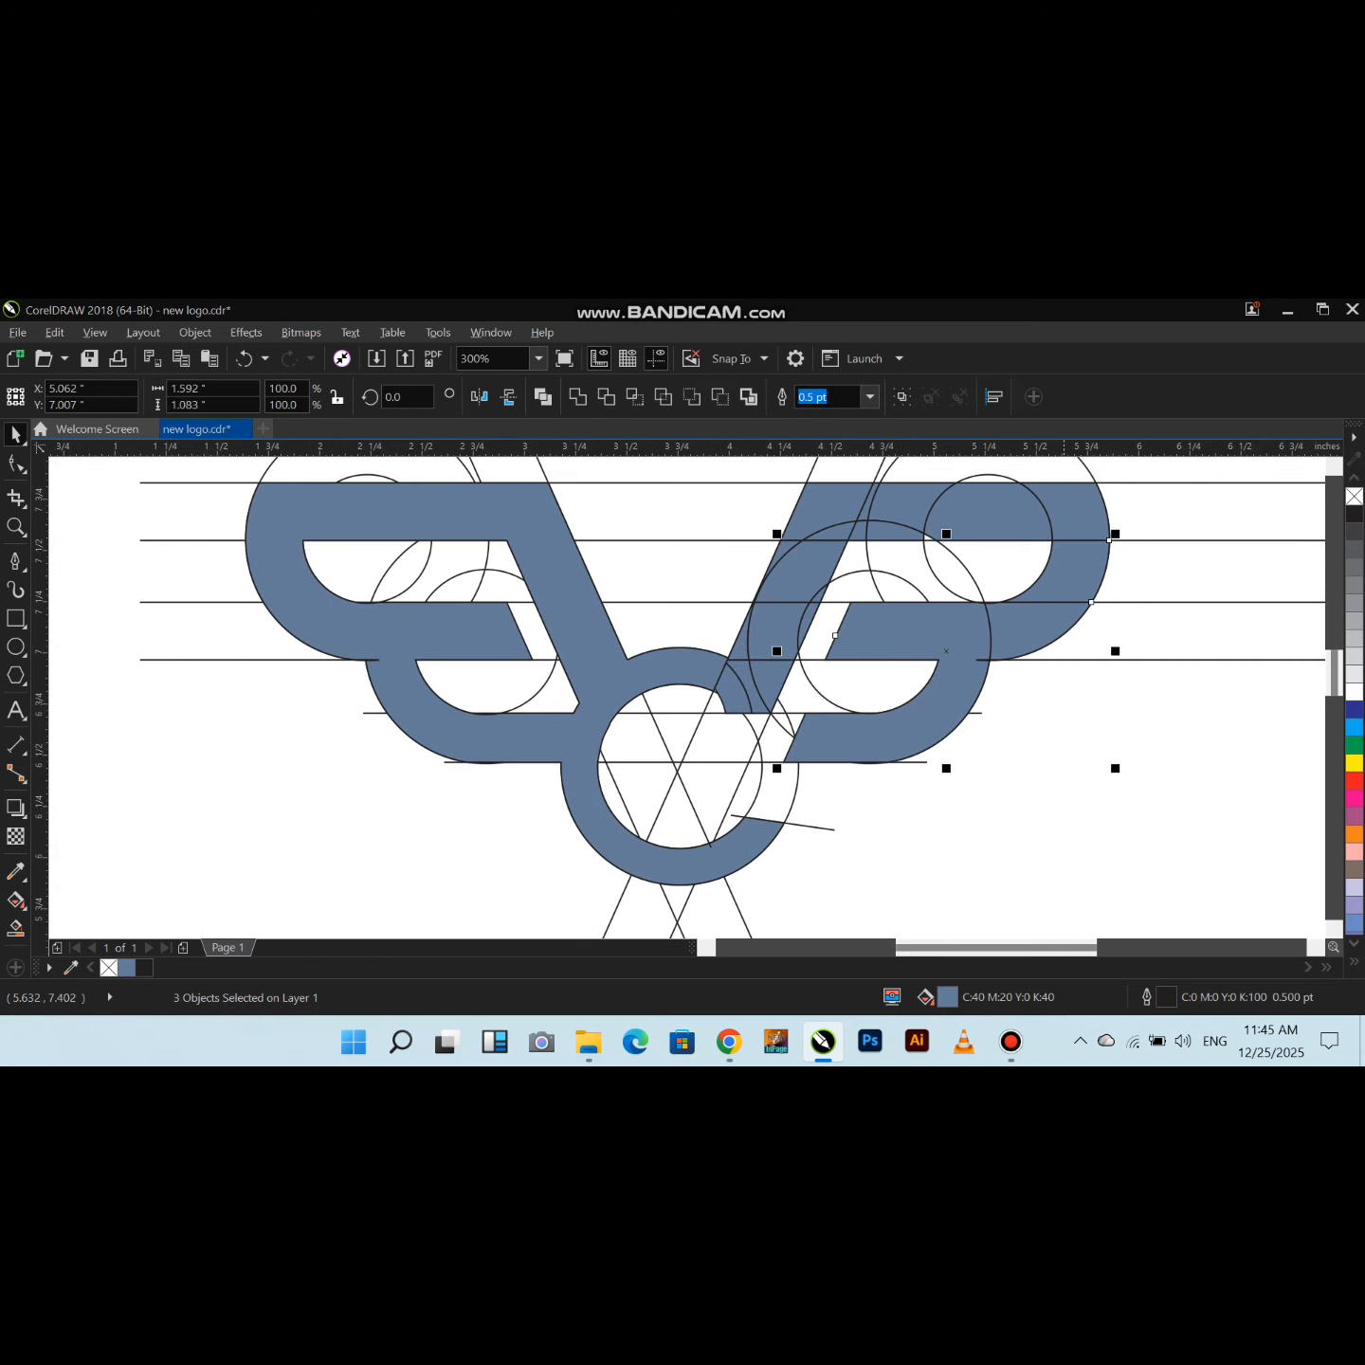
left_click(1068, 511, "shift")
left_click(990, 509, "shift")
scroll(870, 520, "up", 1)
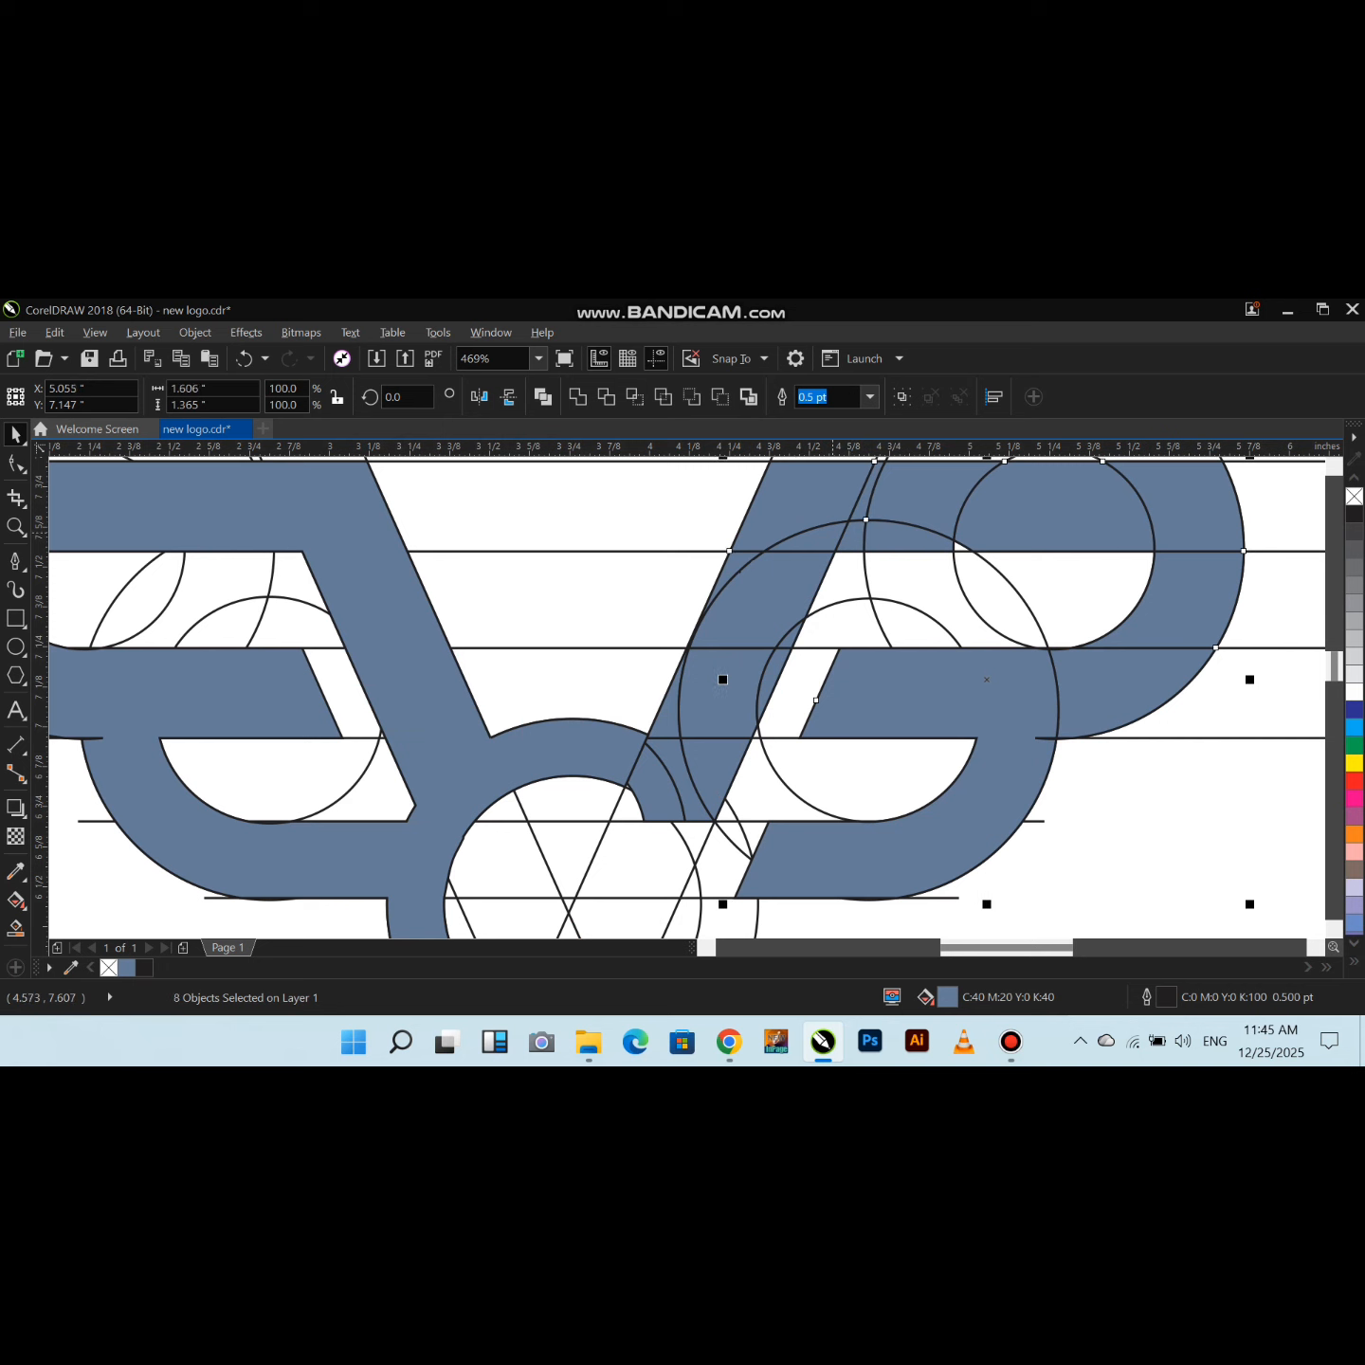
left_click(749, 558, "shift")
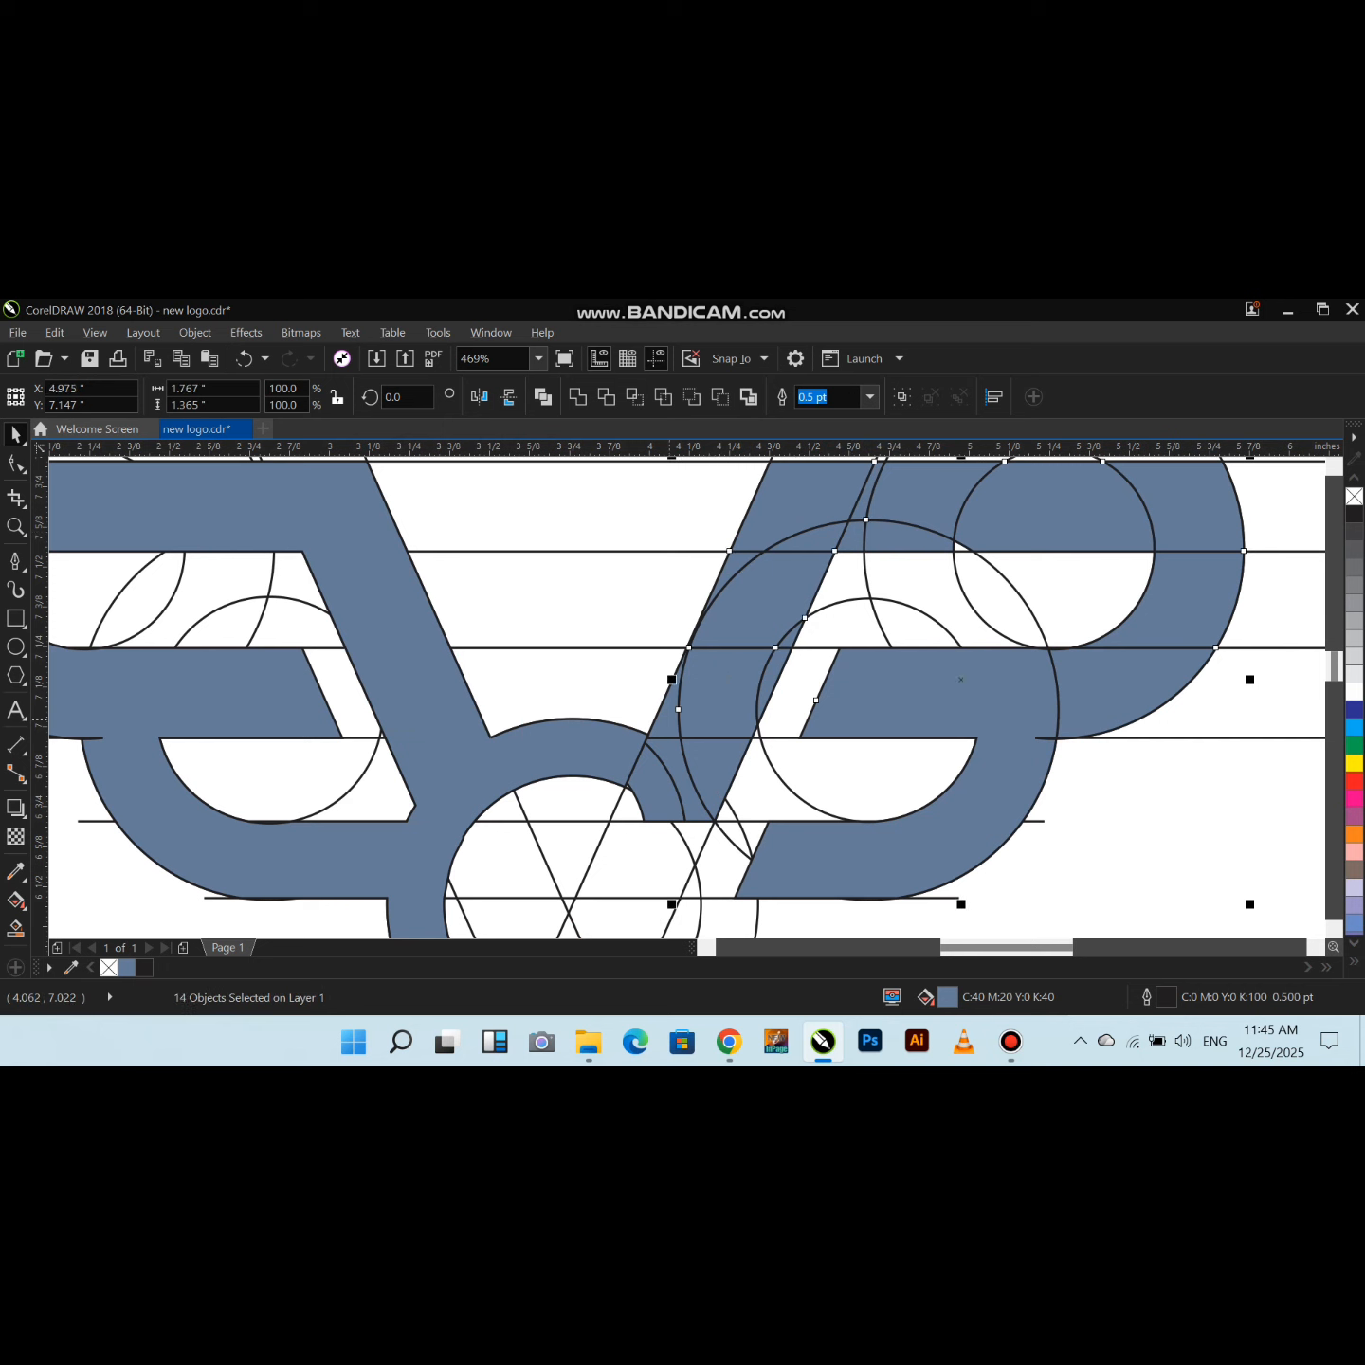
left_click(577, 398)
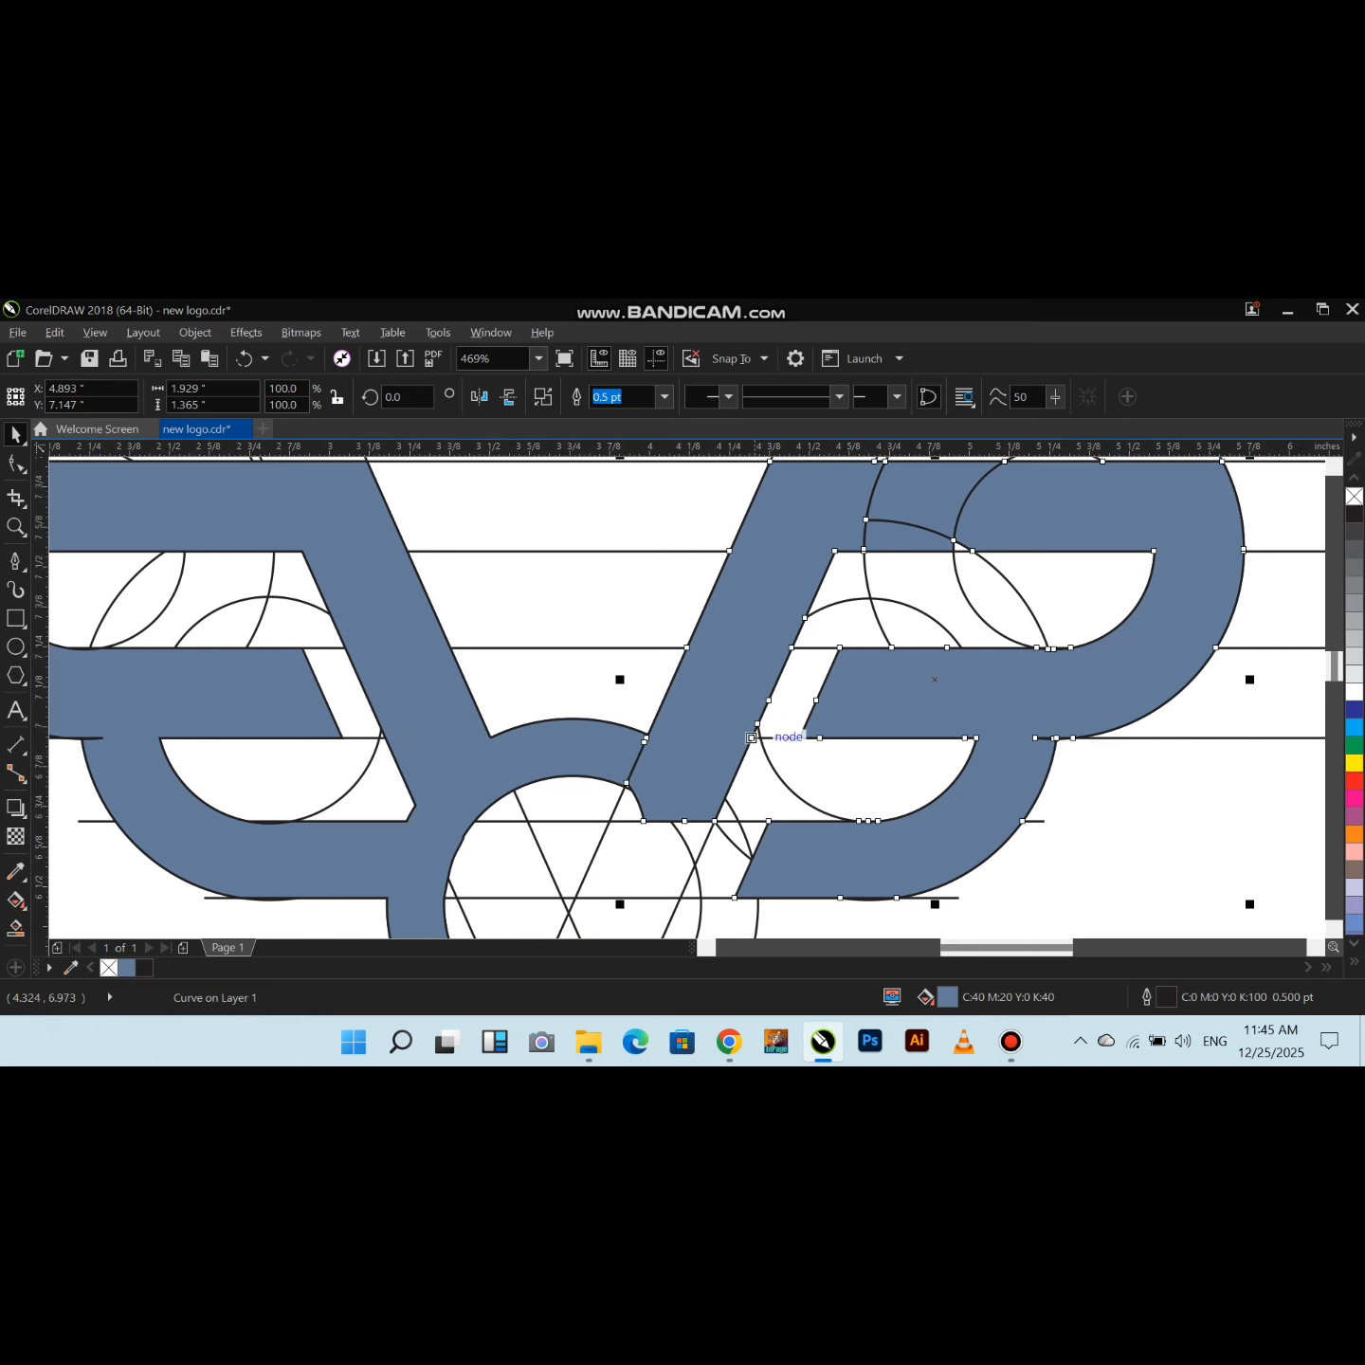
Try to select and move the leftover arc piece inside the upper-right band, and undo the move
left_click(915, 488, "shift")
left_click(917, 494)
left_click(916, 494)
left_click(903, 508, "shift")
left_click(905, 500, "shift")
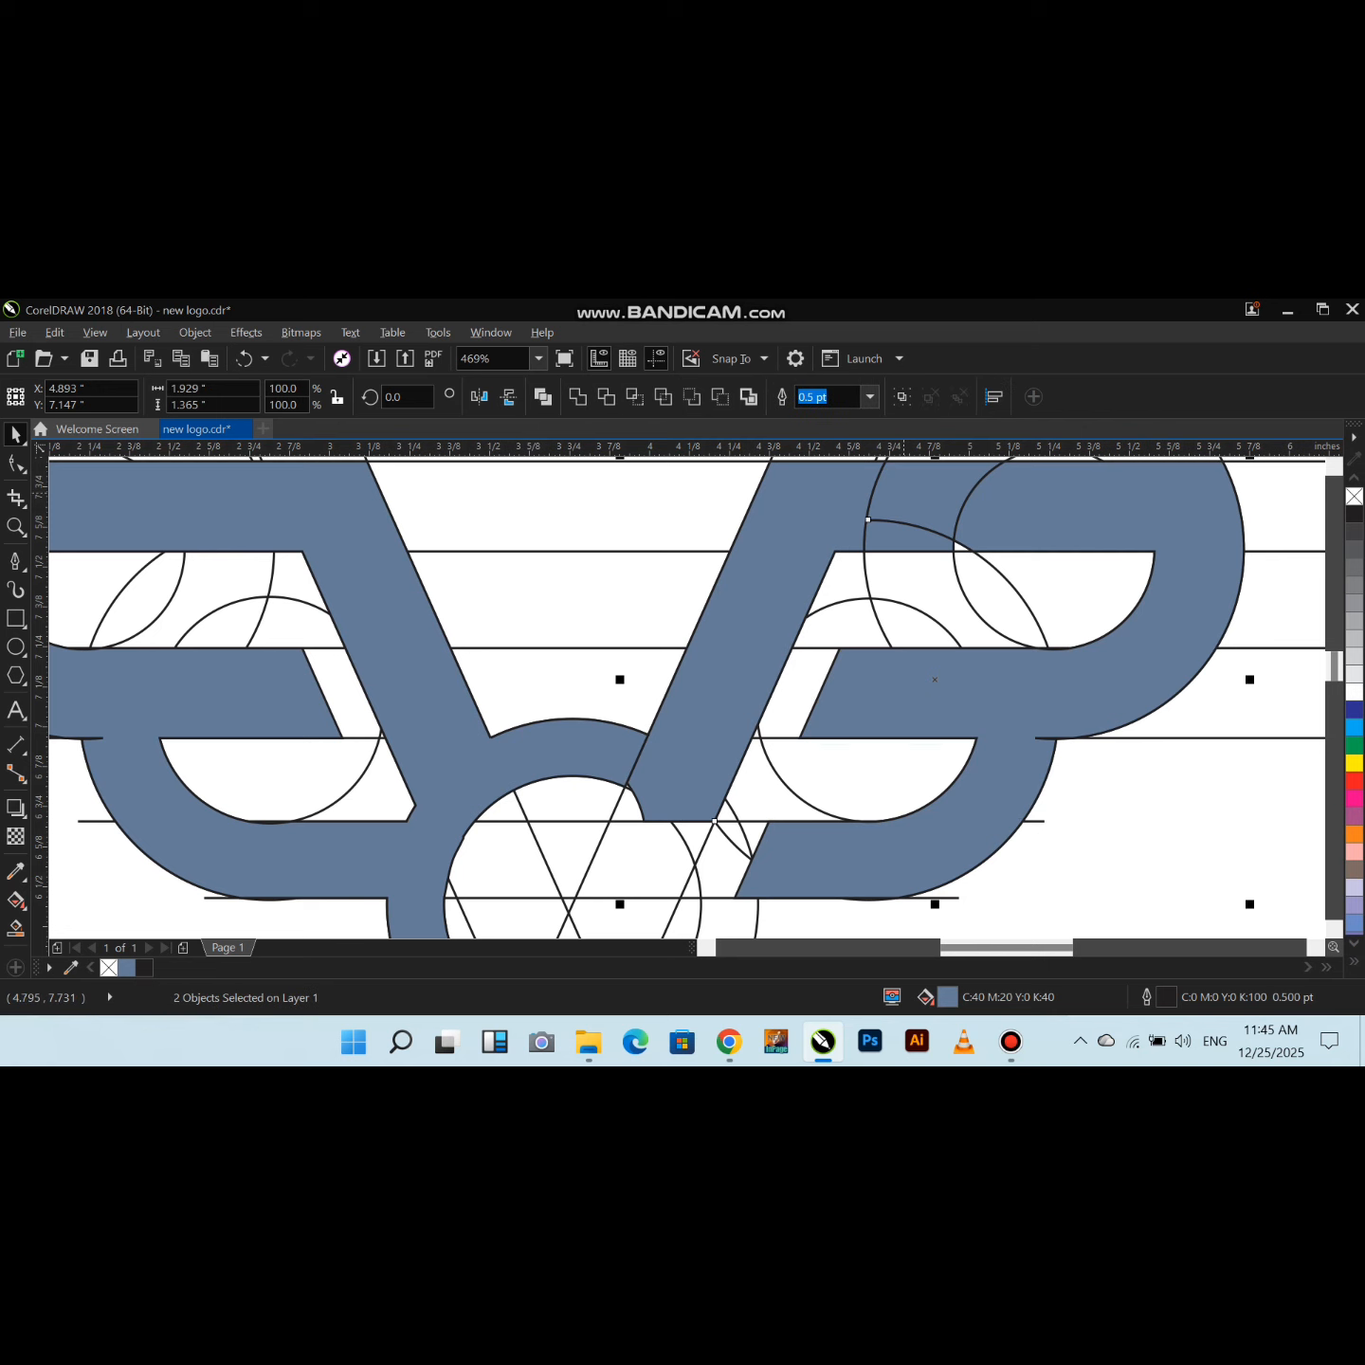
left_click_drag(934, 500, 998, 520)
key("ctrl+z")
Delete the extra nodes at the lower end of the right slanted band and straighten the edge left there with its curve handles
scroll(943, 558, "down", 2)
key("F10")
left_click(798, 692)
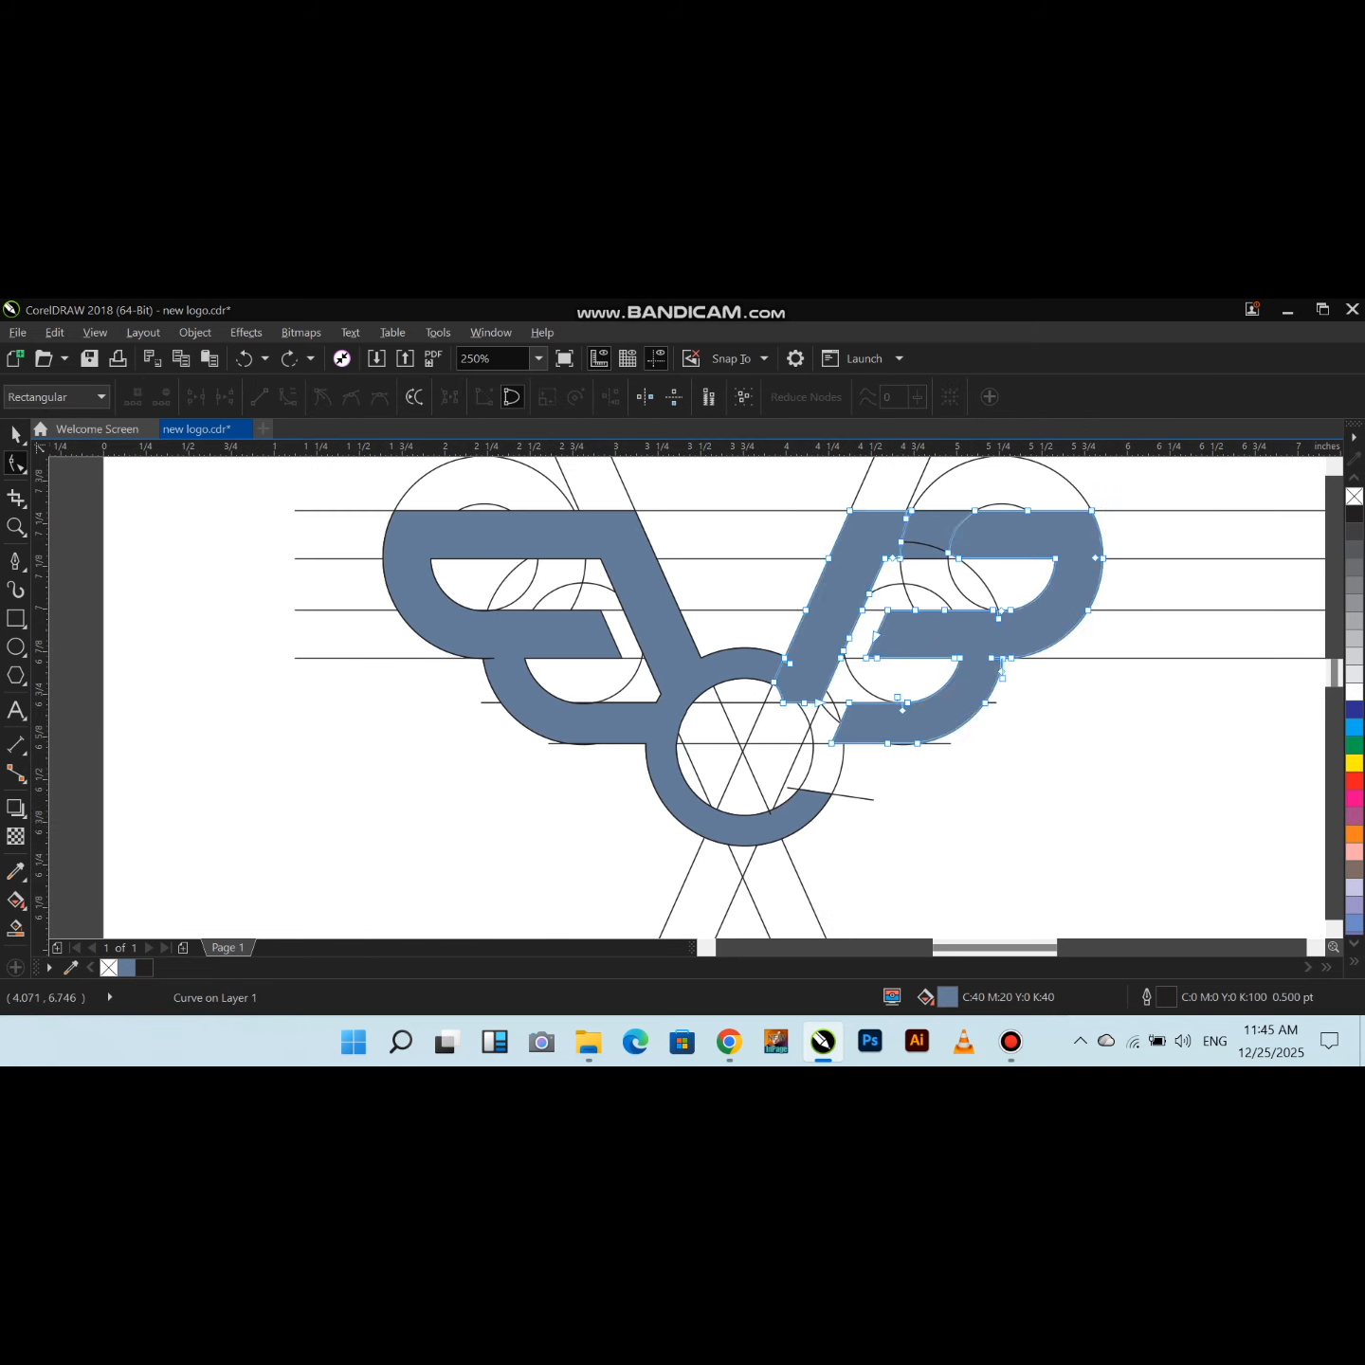
scroll(798, 692, "up", 4)
left_click_drag(690, 732, 853, 715)
key("Delete")
left_click(887, 723)
left_click_drag(716, 723, 765, 649)
left_click_drag(785, 751, 846, 706)
left_click_drag(764, 649, 738, 658)
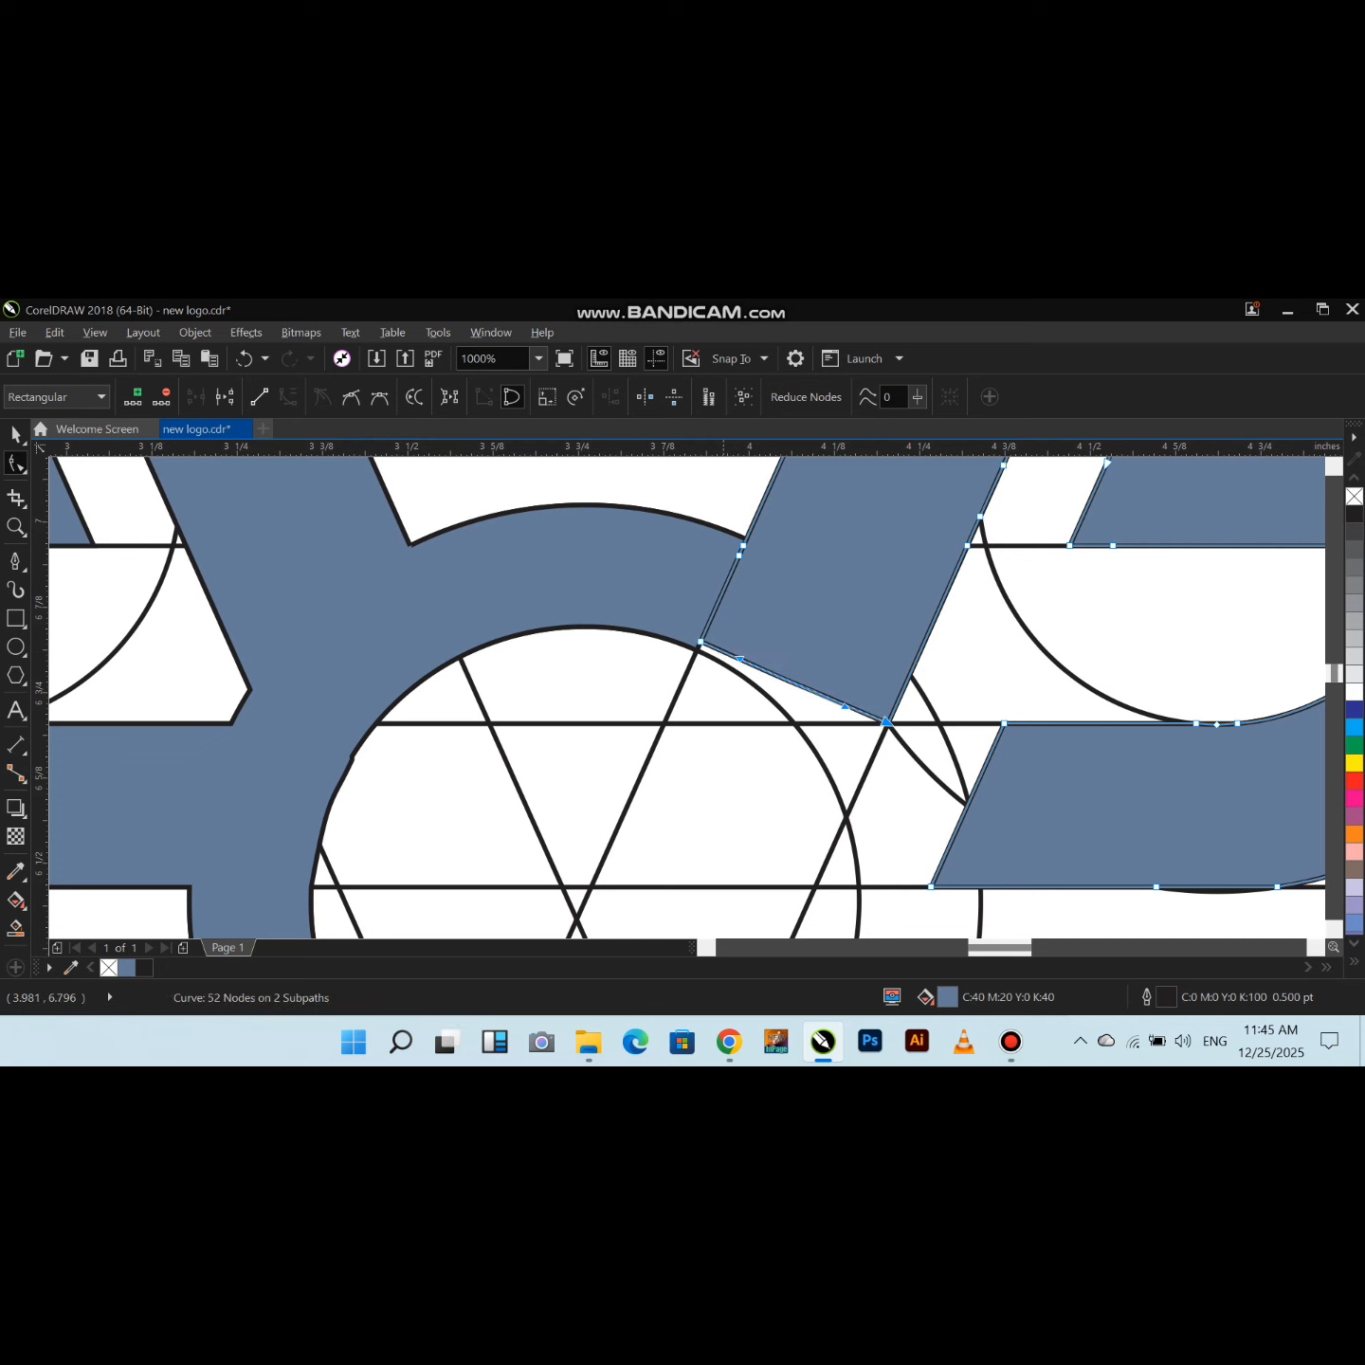
Extend the right slanted band's lower tip down the guide line to the ring's inner circle and curve its end edge along that circle
key("space")
key("space")
left_click_drag(887, 723, 846, 815)
left_click_drag(697, 754, 716, 686)
left_click_drag(844, 705, 759, 615)
mouse_move(759, 614)
left_mouse_down()
mouse_move(746, 612)
mouse_move(765, 610)
left_mouse_up()
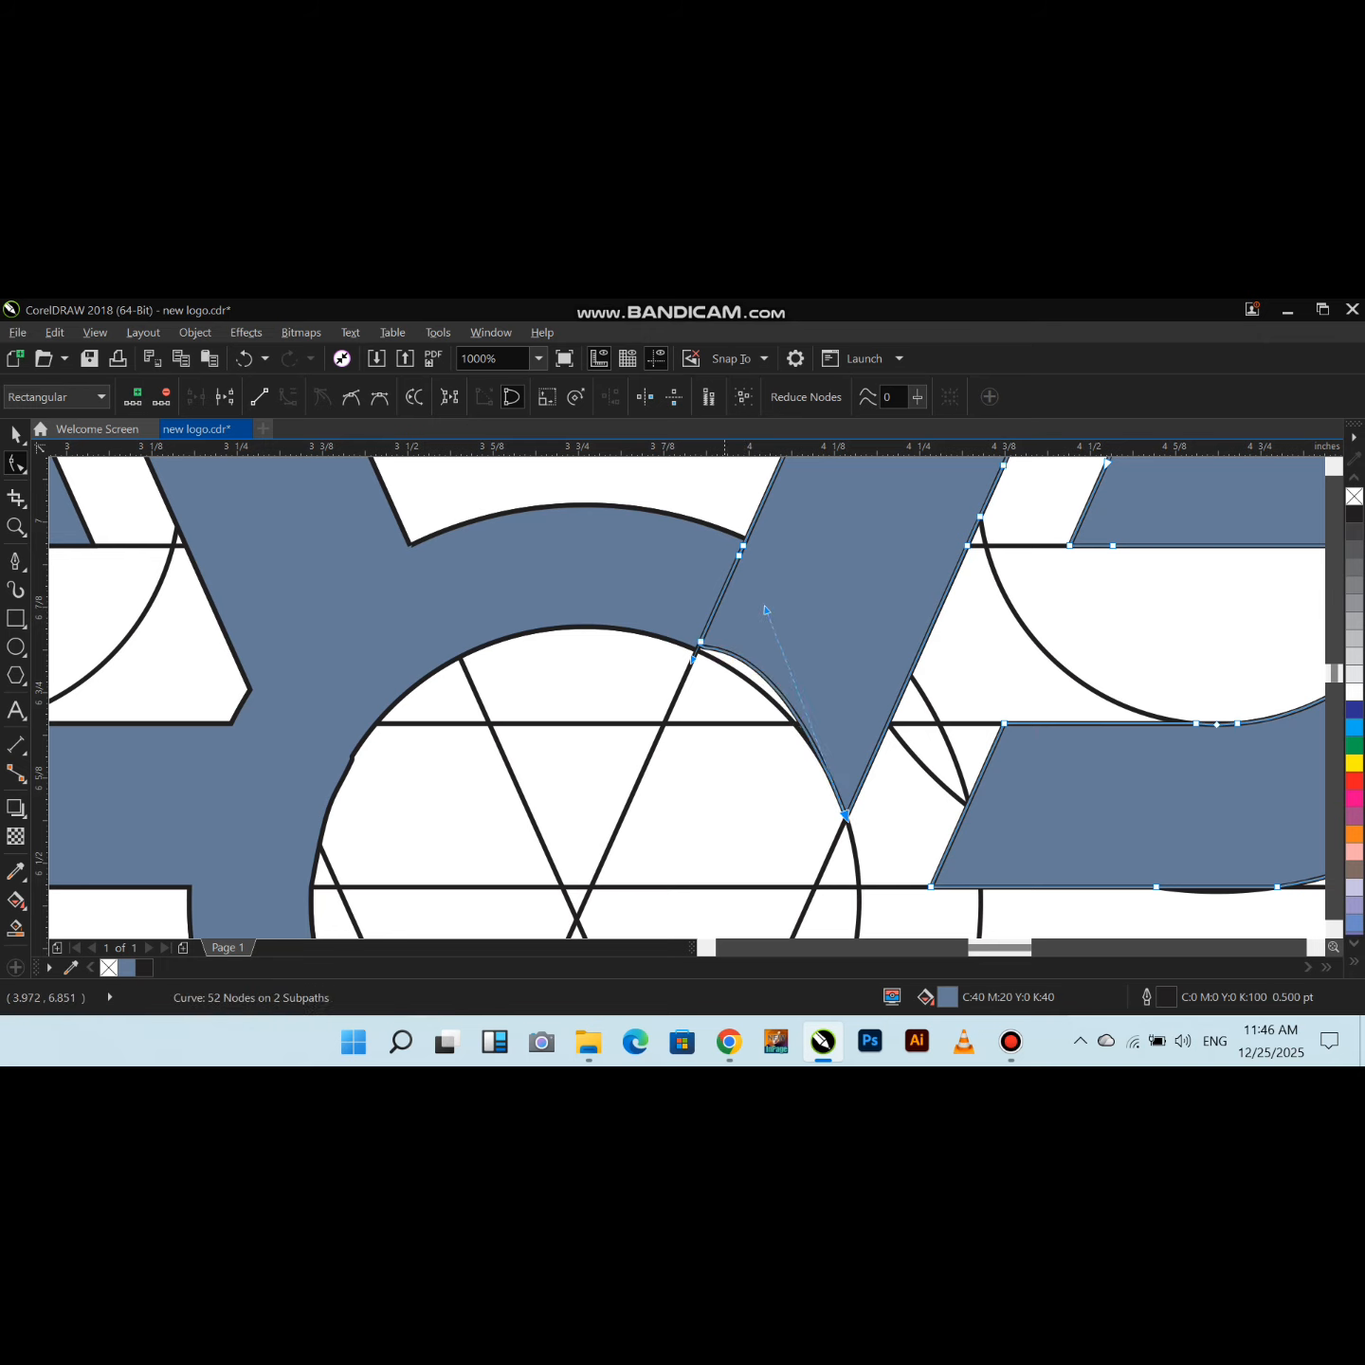
Merge the leftover arc piece inside the upper-right band into the right wing shape, undoing the stray move
key("space")
key("Escape")
scroll(349, 934, "down", 1)
left_click(881, 555)
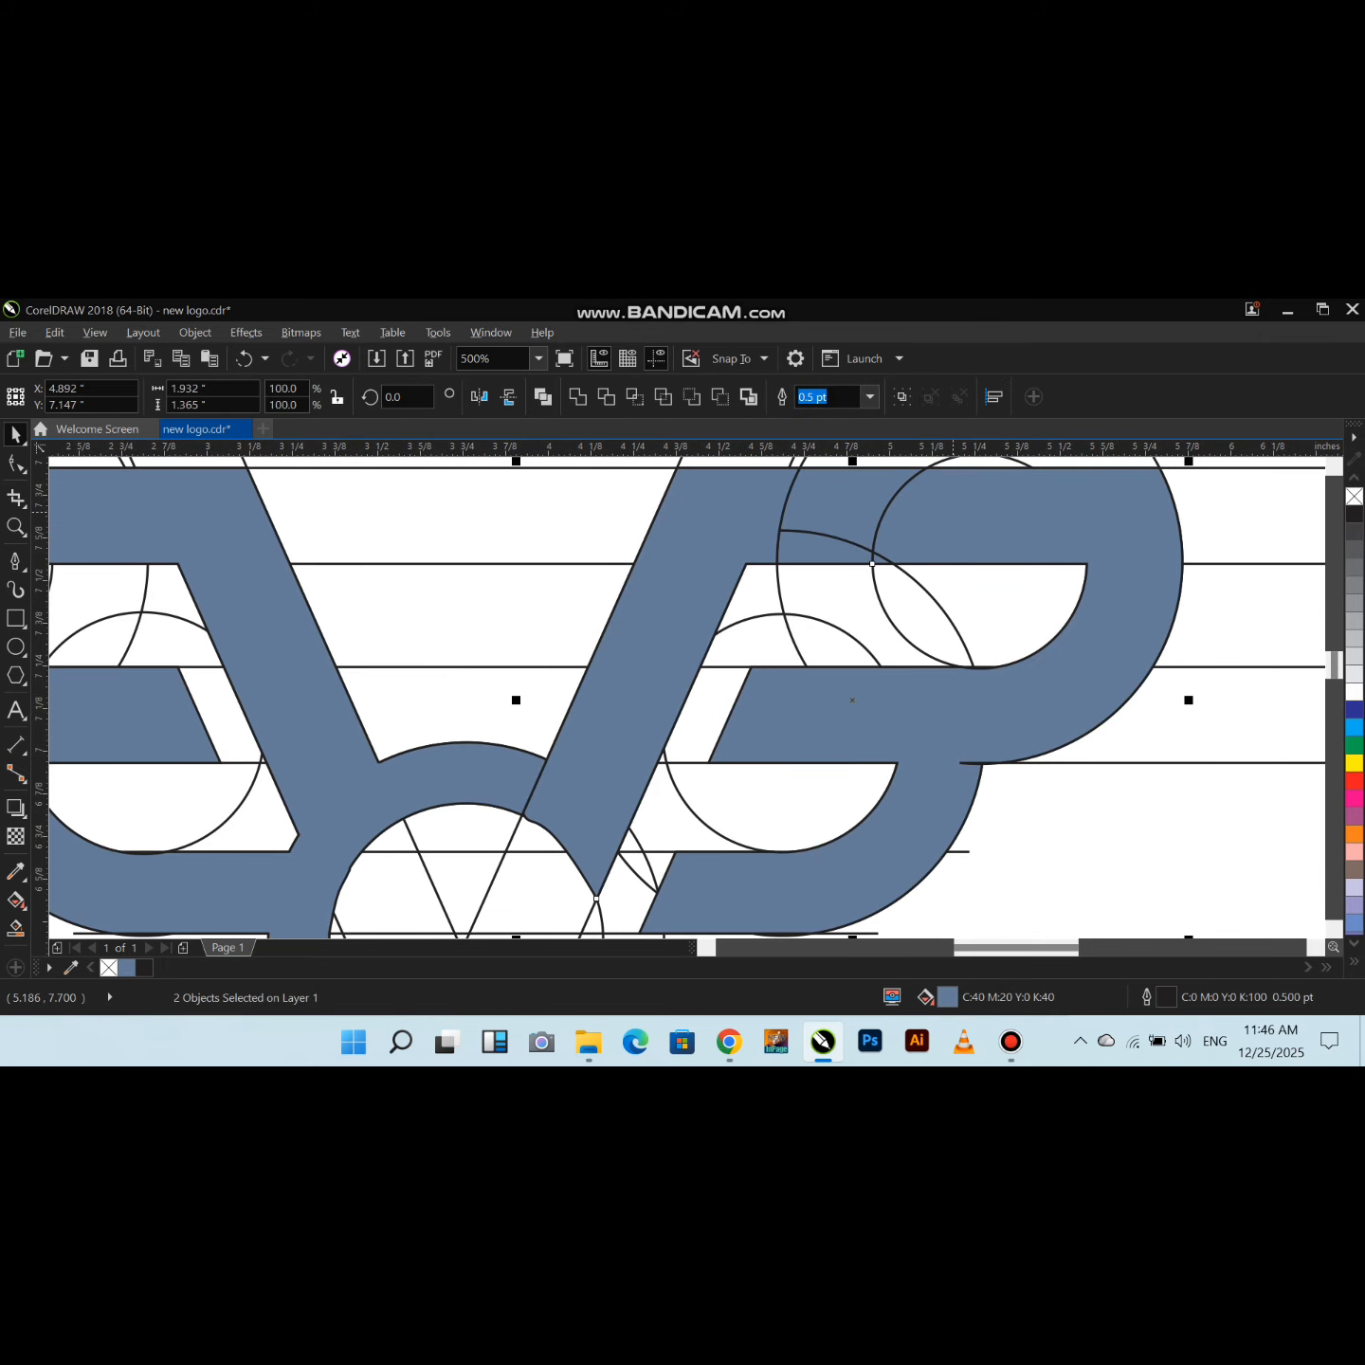
left_click_drag(824, 550, 896, 548)
key("ctrl+z")
key("ctrl+z")
key("ctrl+z")
scroll(828, 540, "down", 1)
key("Escape")
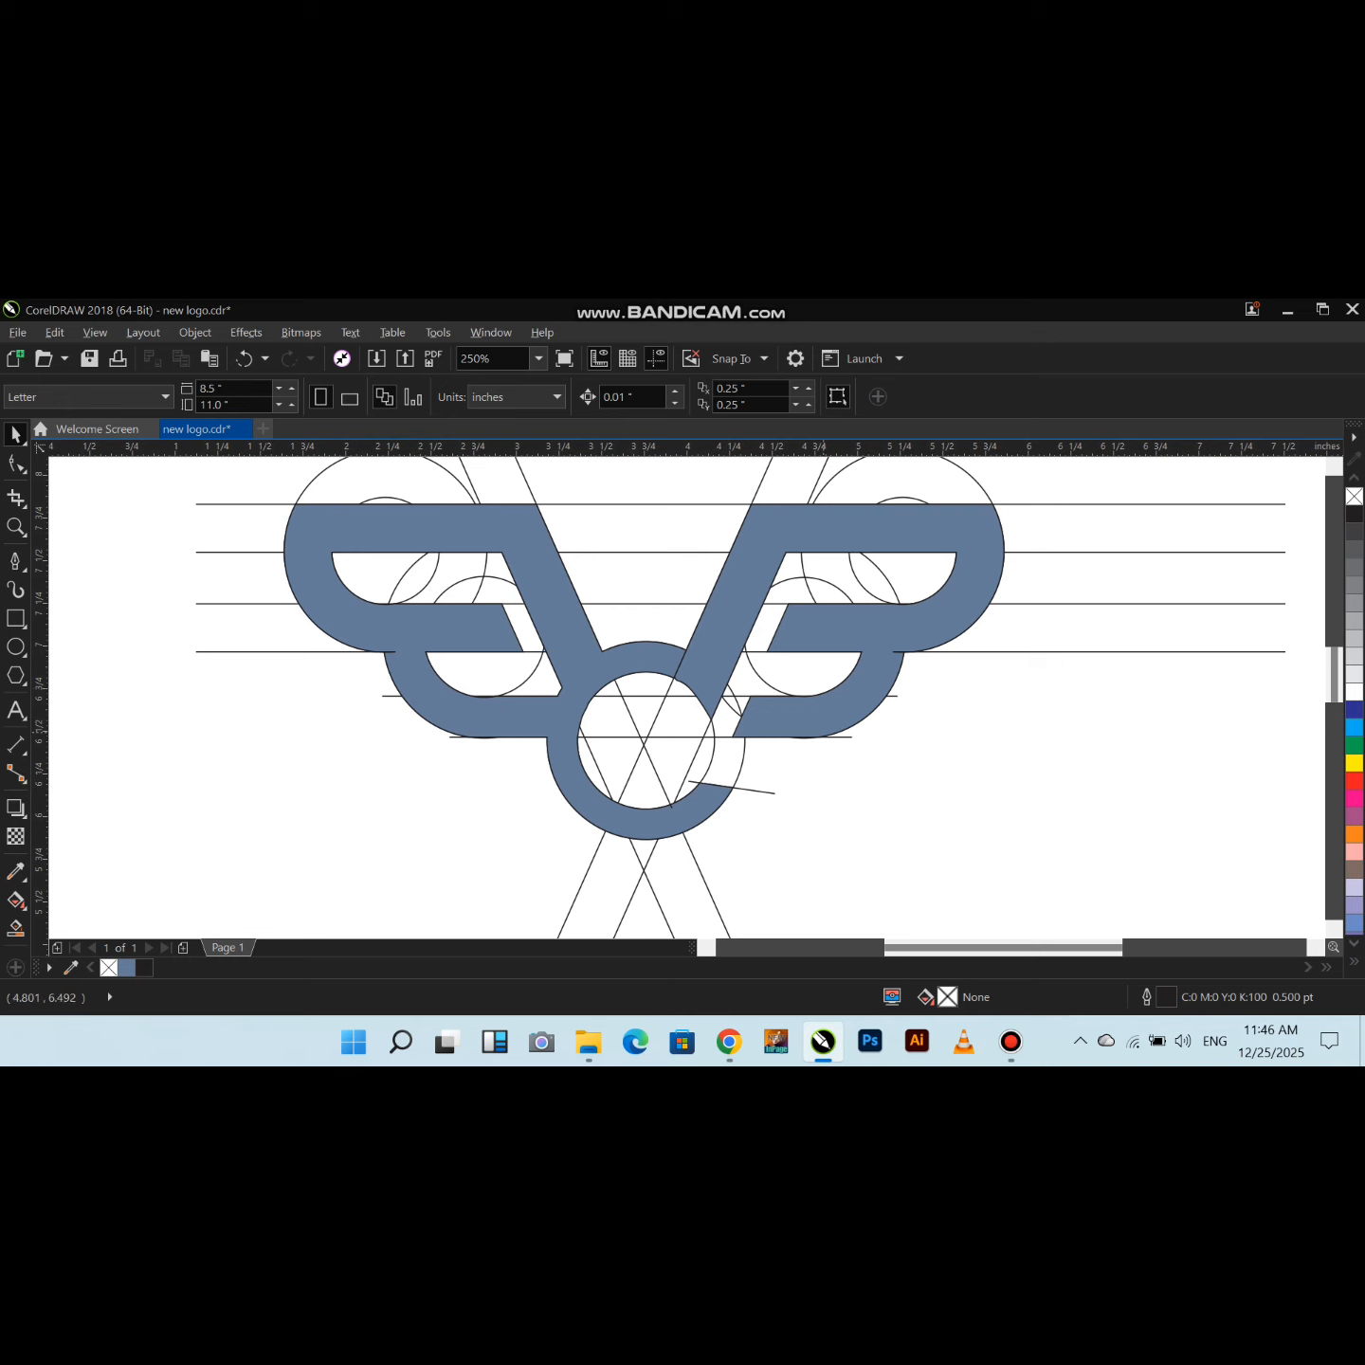
Draw a closed check-mark outline about 0.67 in wide with the Pen tool inside the ring, starting at the slanted band's tip
left_click(15, 561)
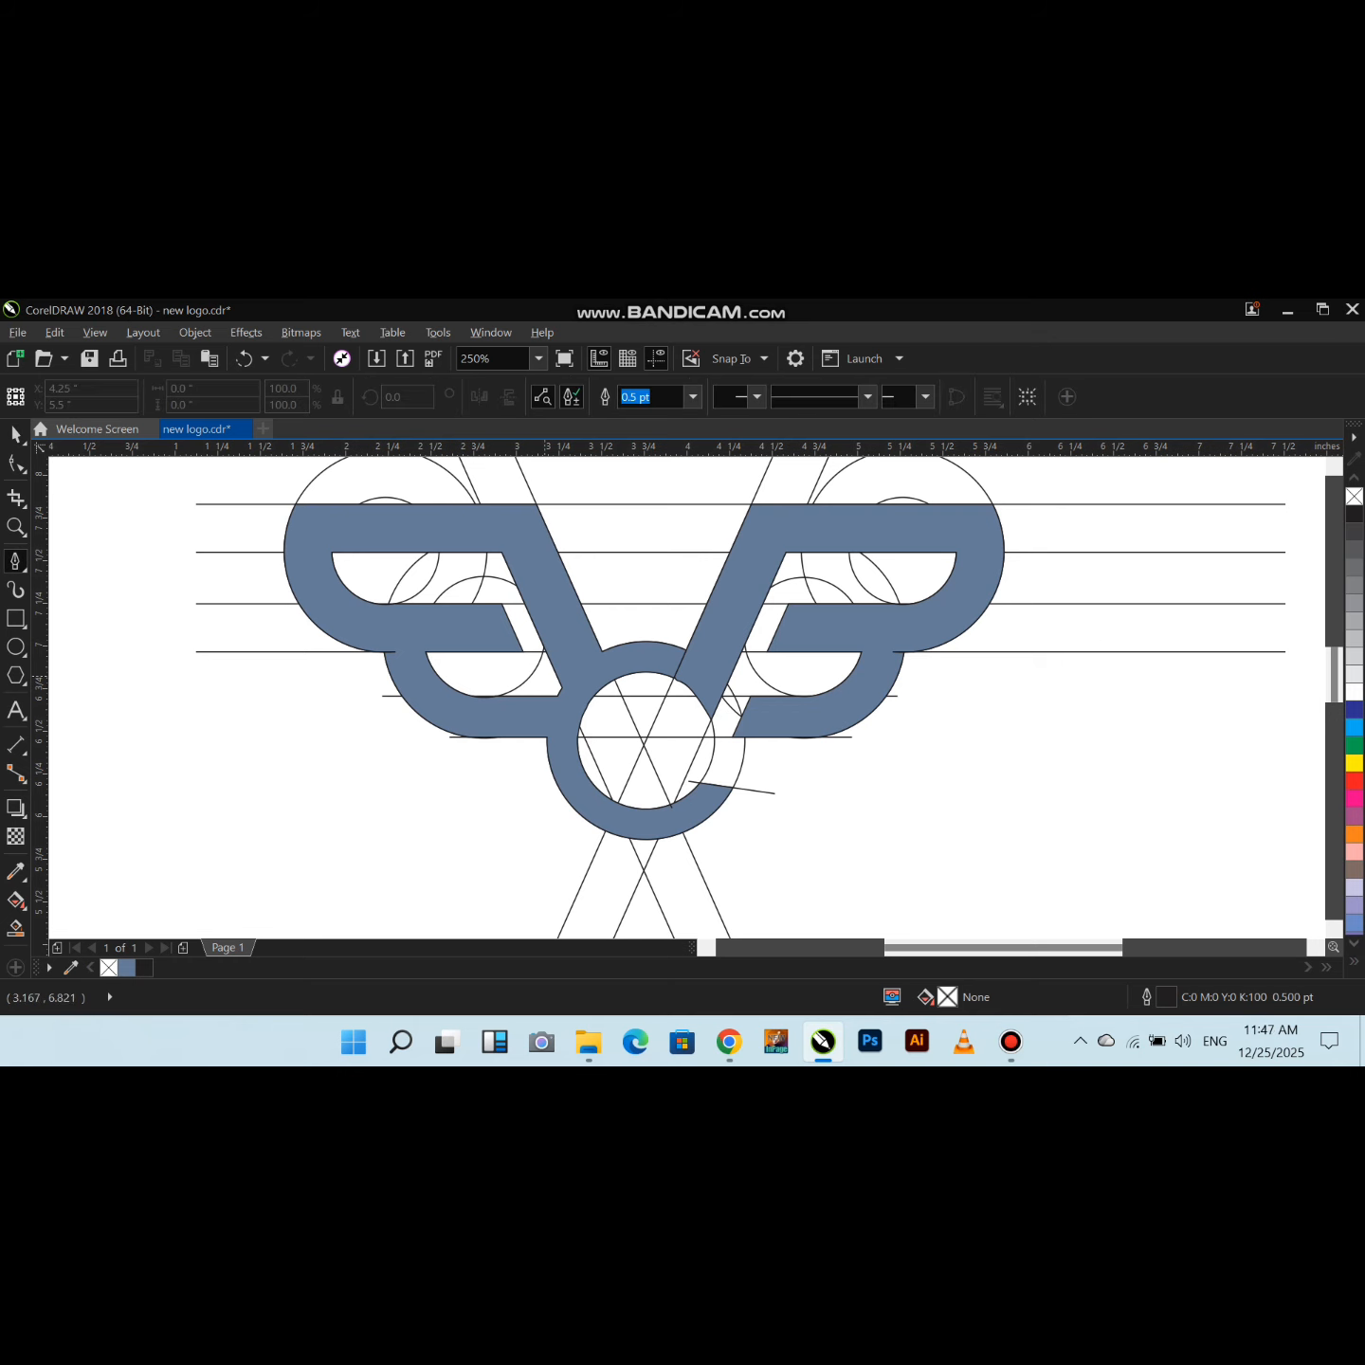
left_click(659, 780)
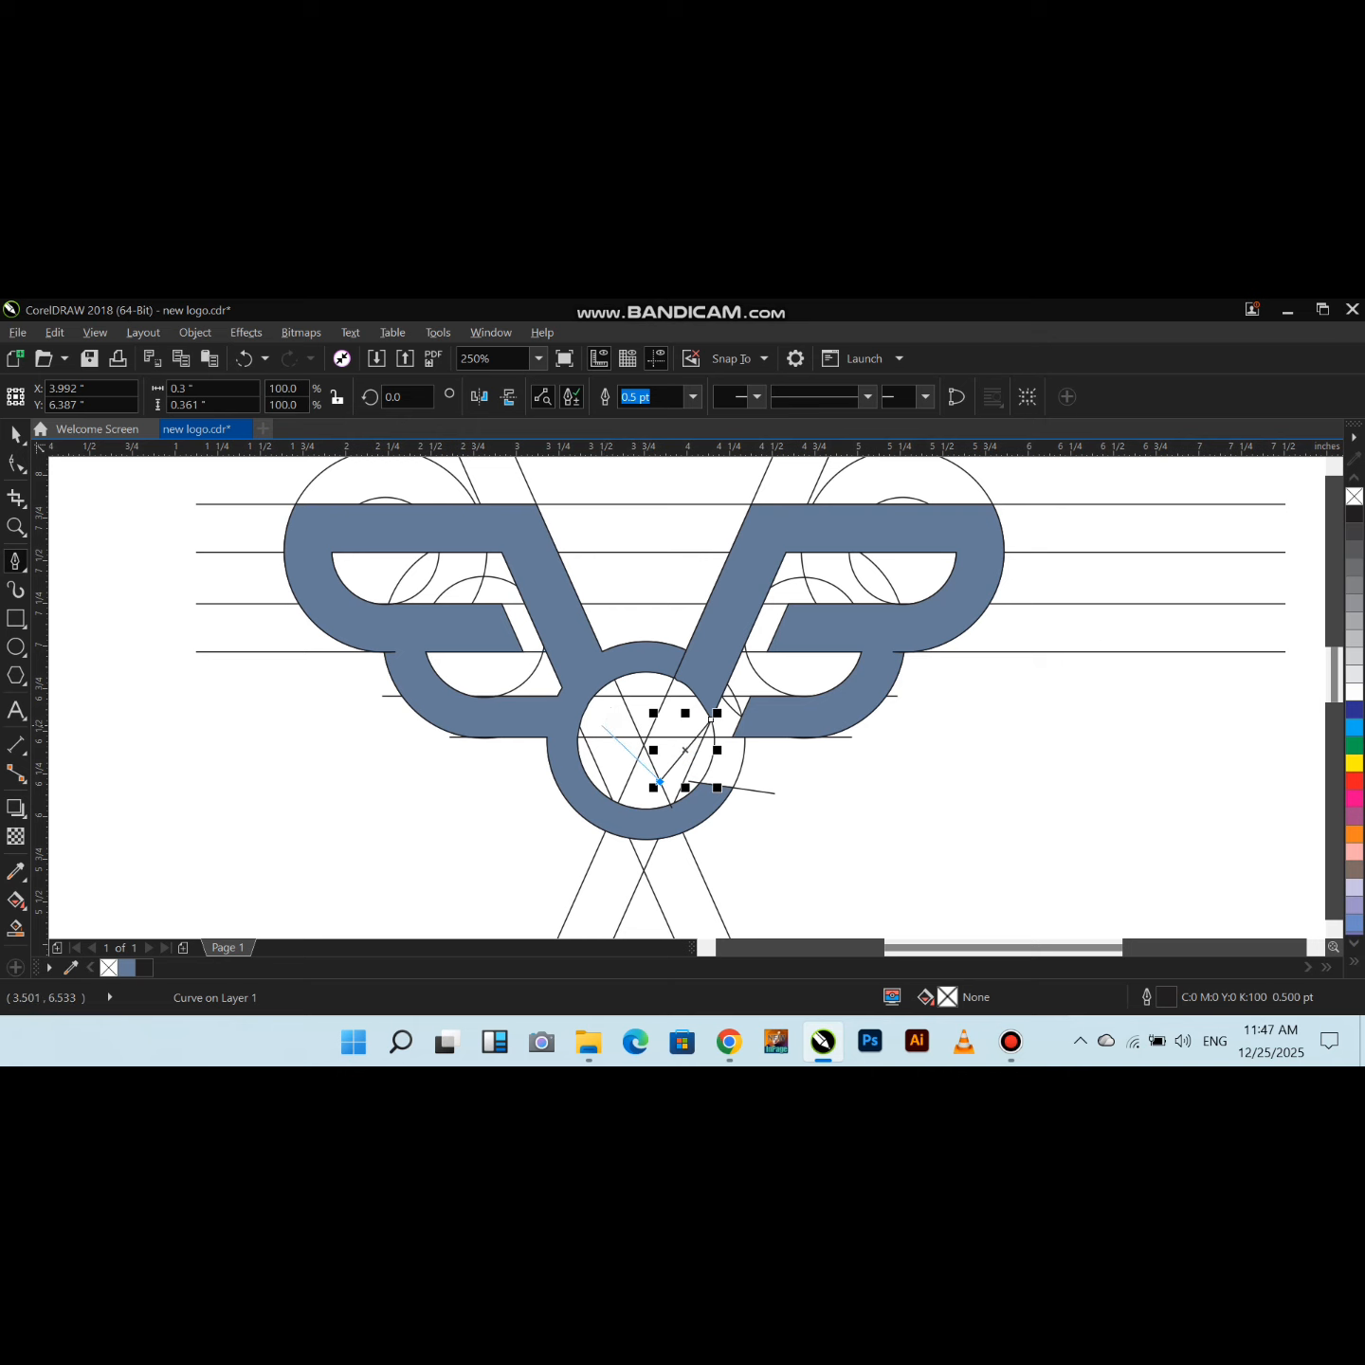
left_click(625, 703)
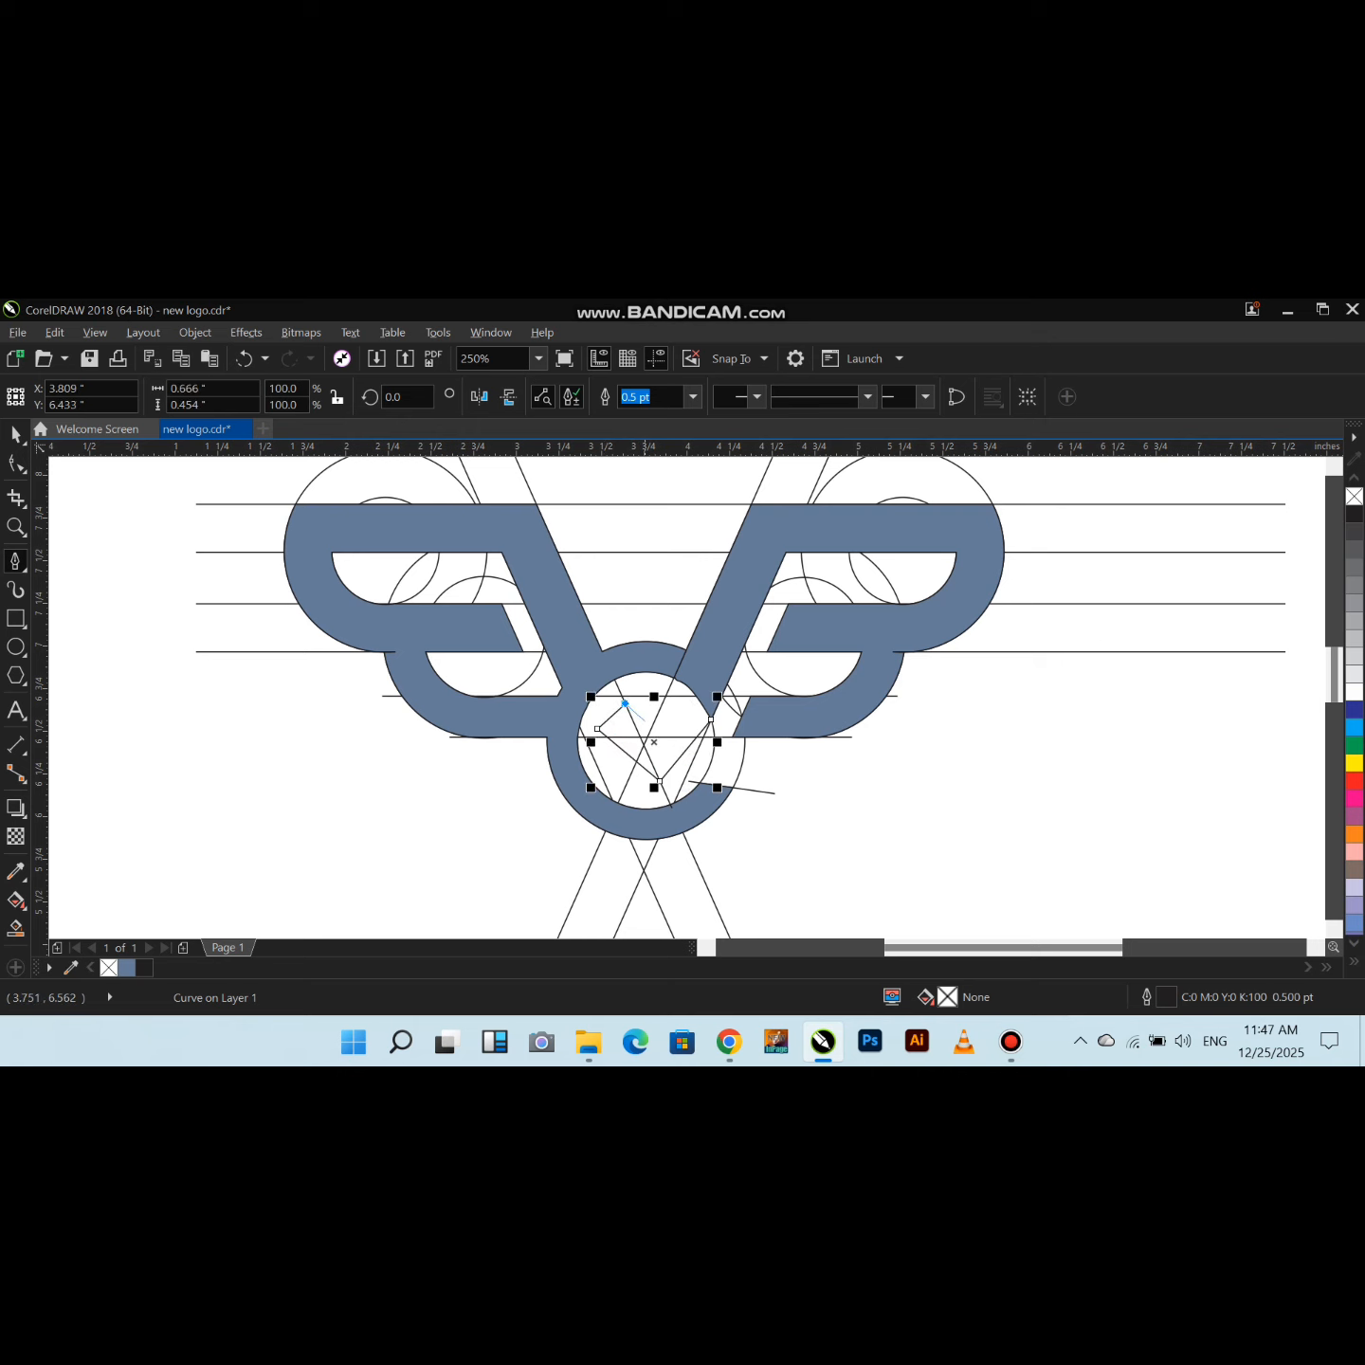
left_click(650, 730)
left_click(680, 700)
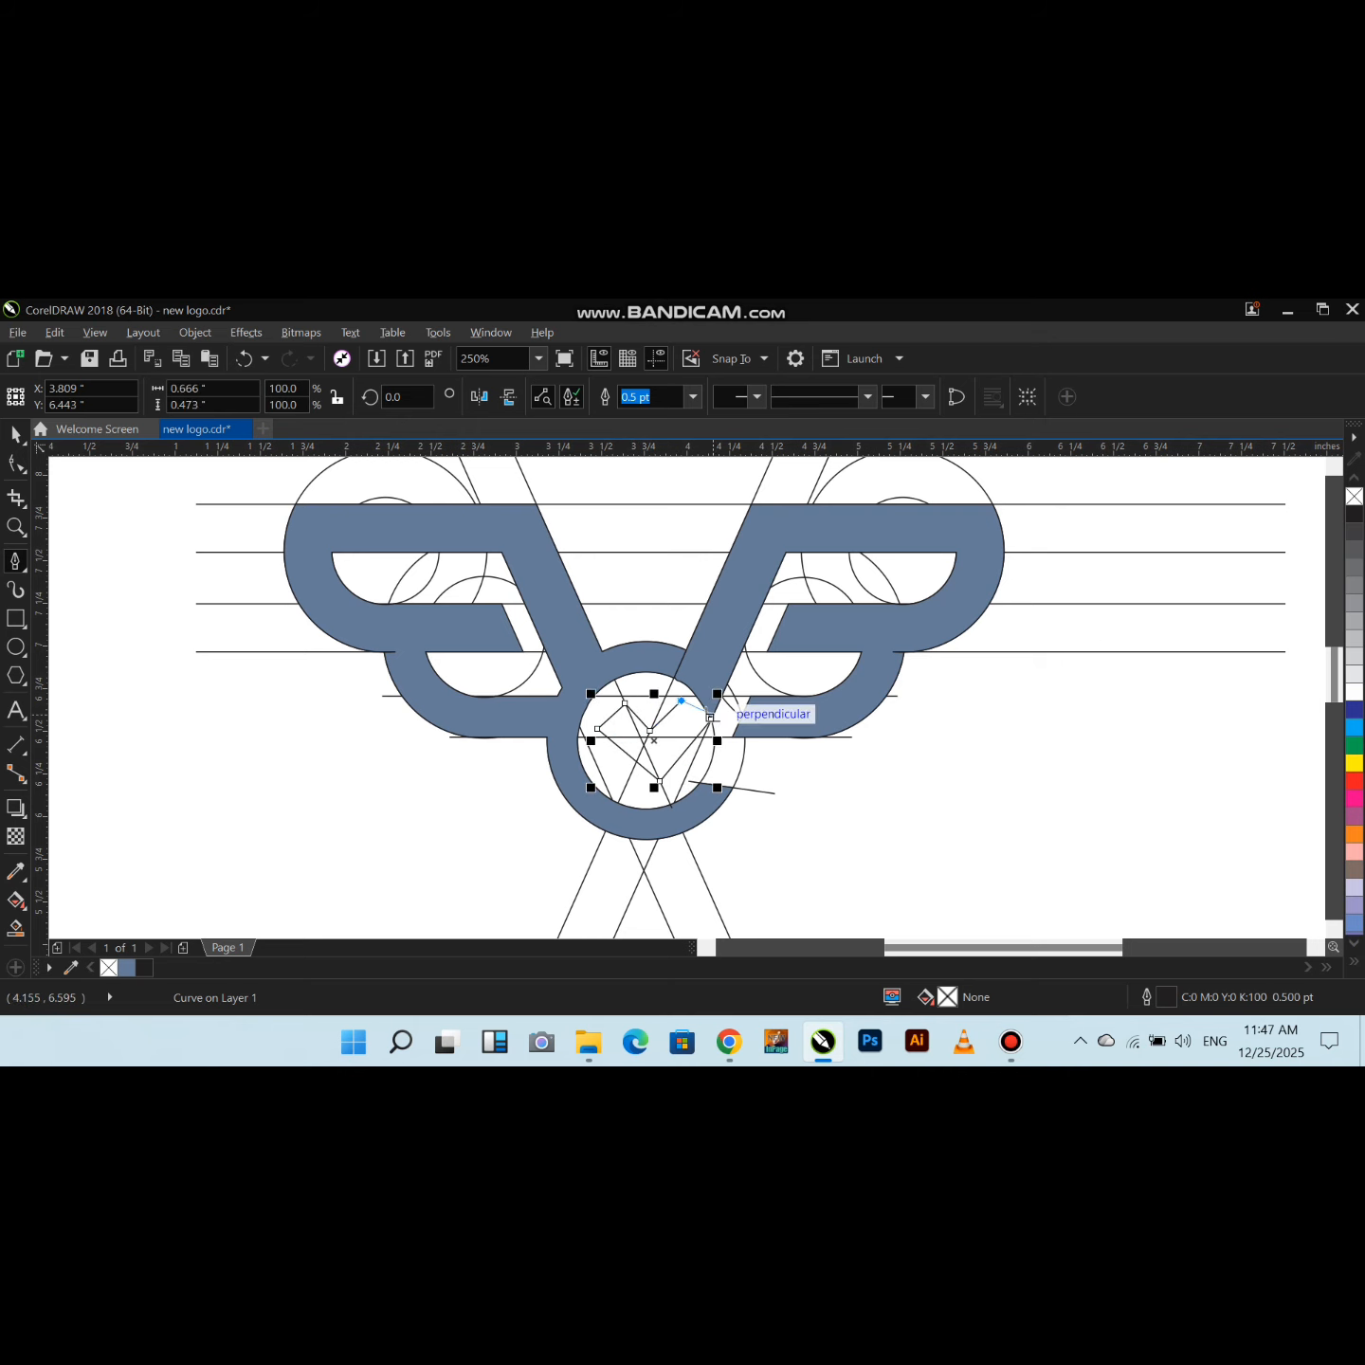
left_click(710, 722)
left_click_drag(687, 697, 688, 696)
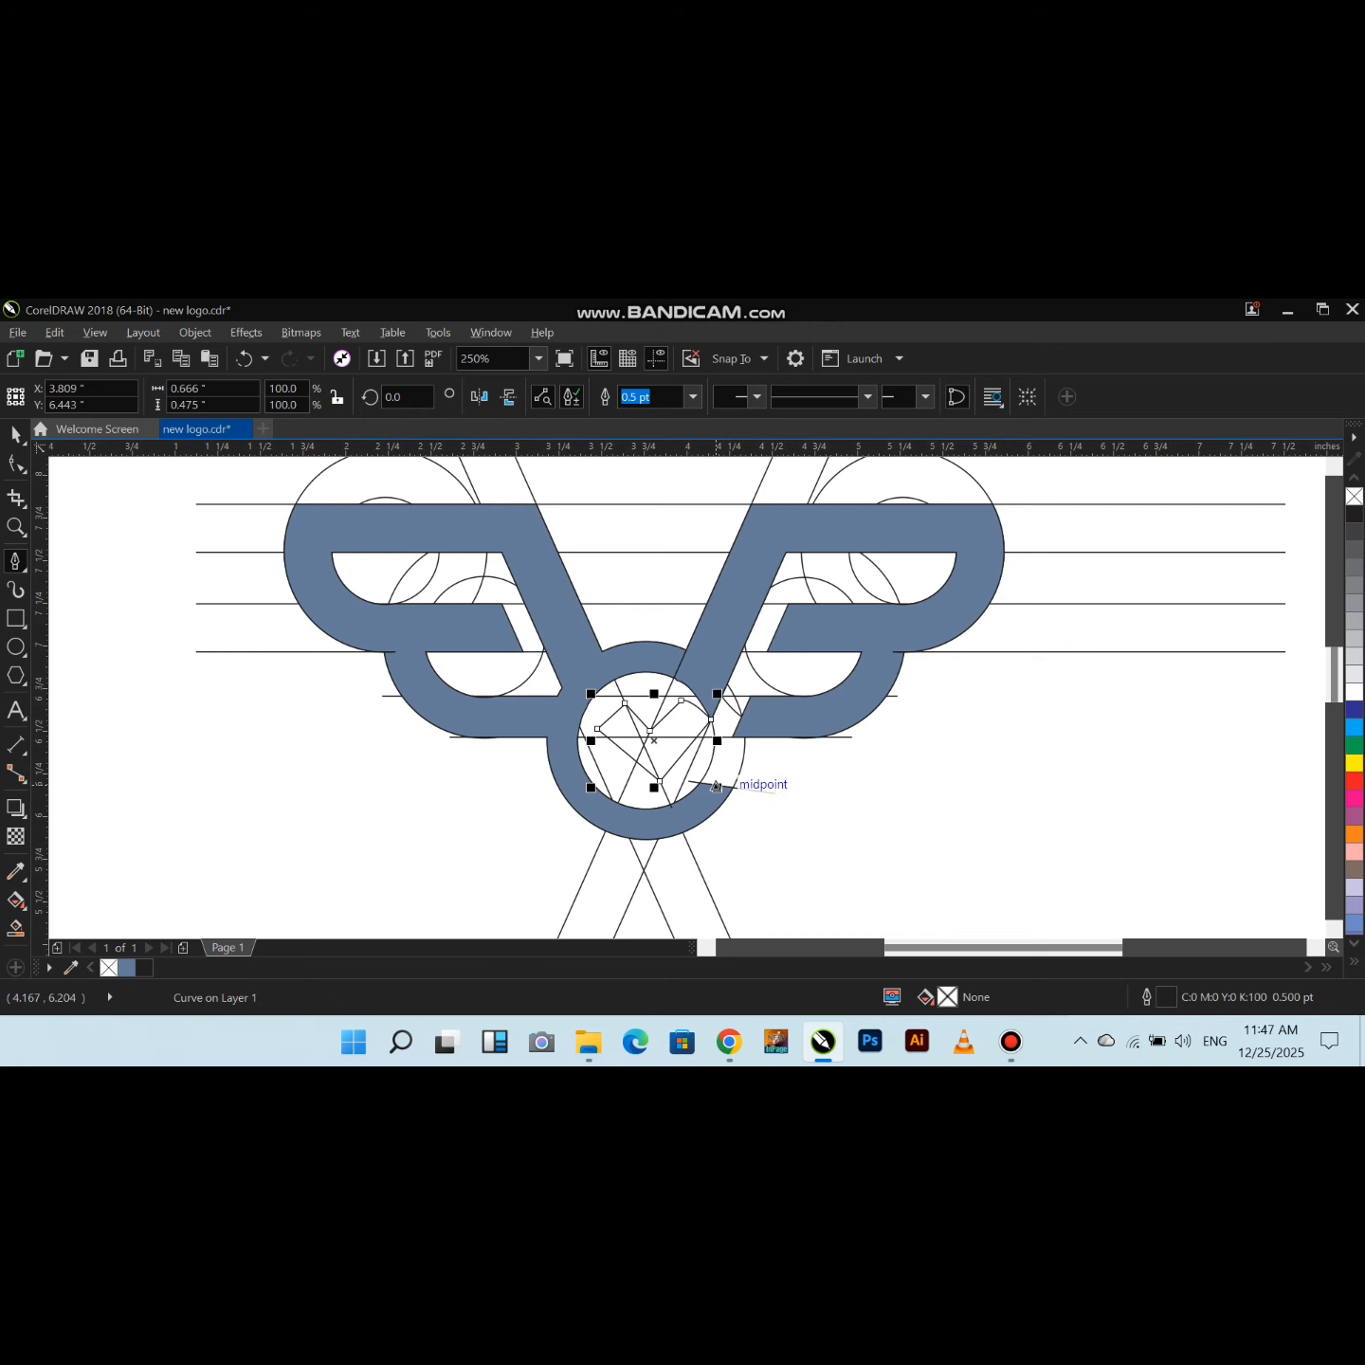
Smart-fill all regions of the check mark, including the small triangle where the guide lines cross
key("space")
key("Escape")
left_click(15, 928)
left_click(668, 755)
left_click(618, 739)
left_click(605, 732)
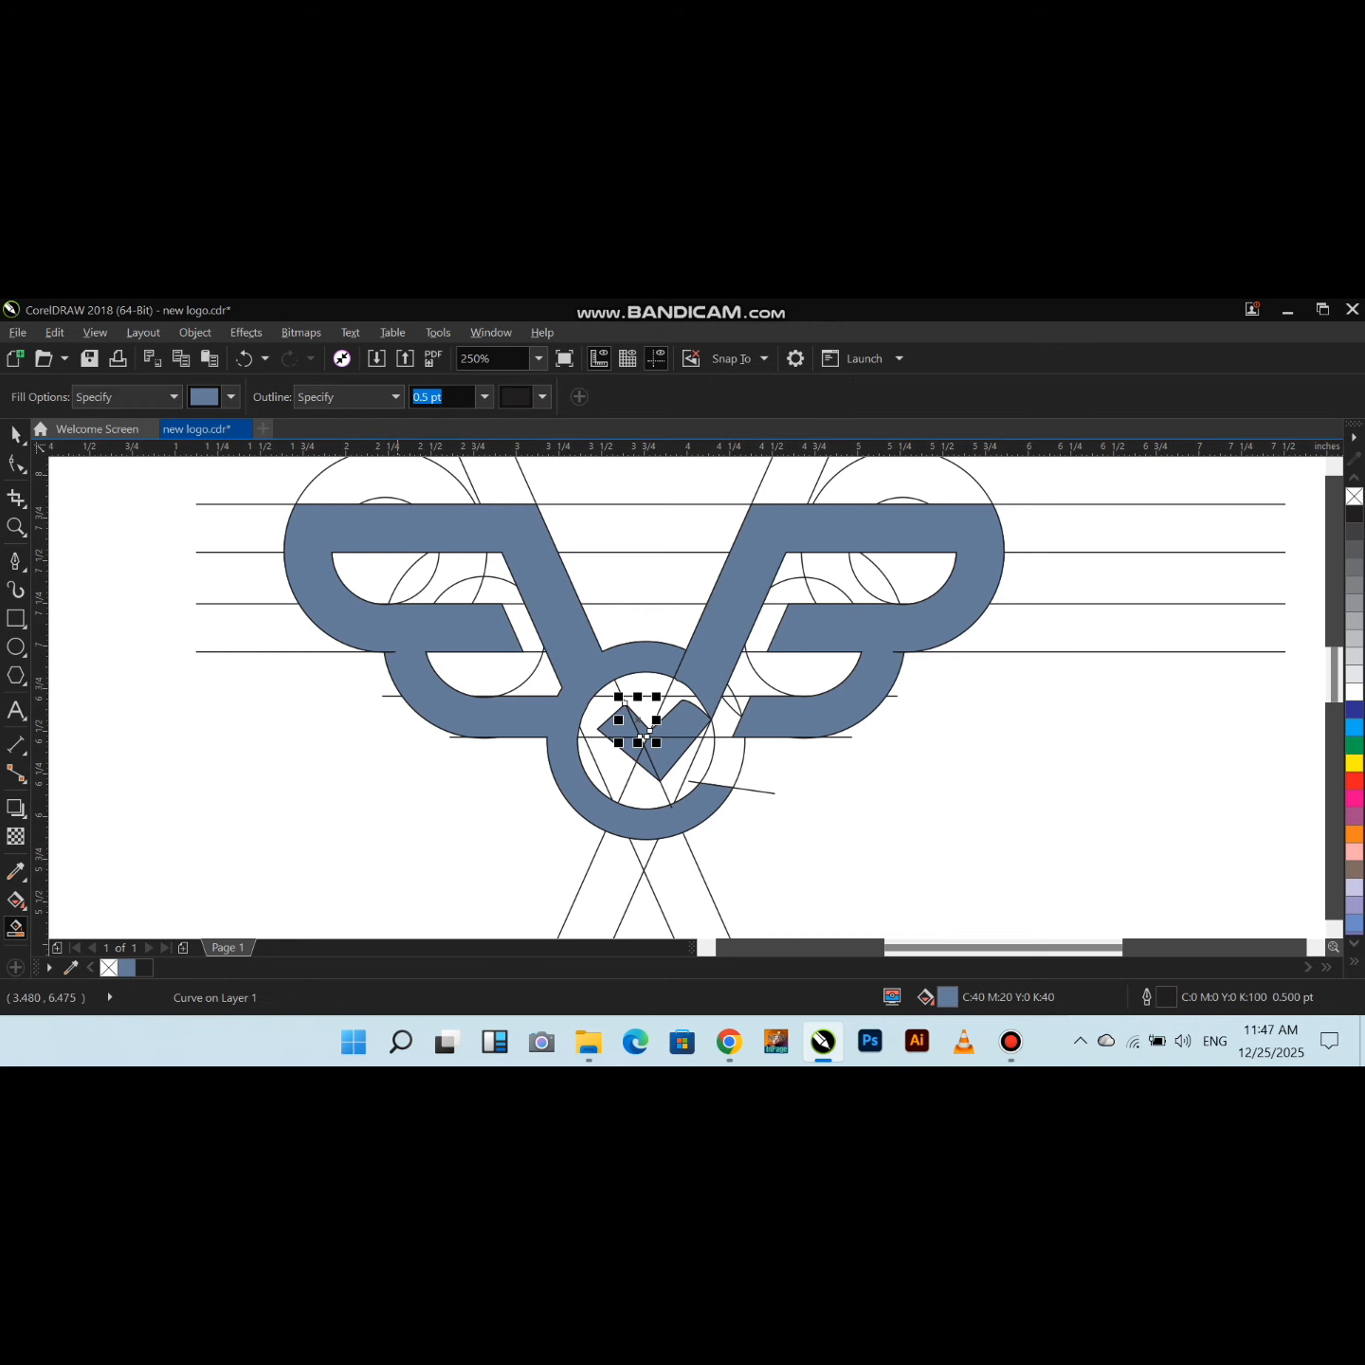
key("space")
scroll(644, 736, "up", 4)
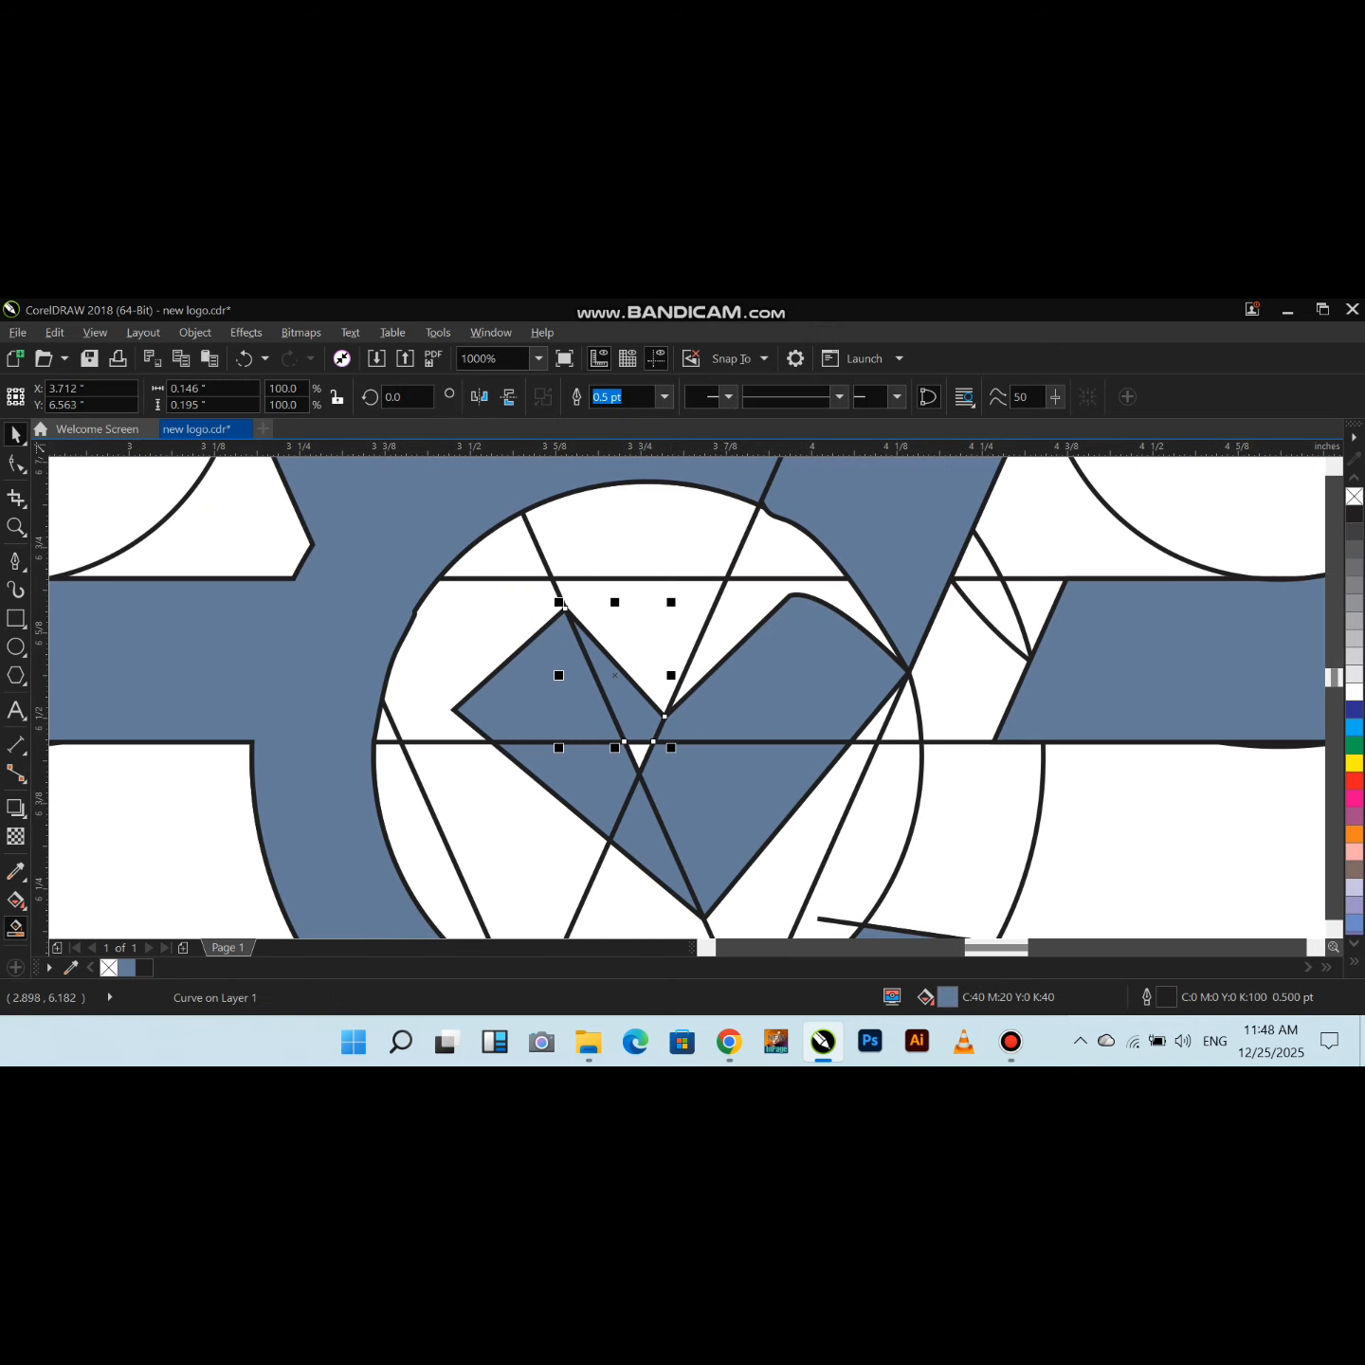
left_click(15, 927)
left_click(639, 755)
Select all the filled check-mark pieces together with the right wing and weld them into one shape
left_click(15, 434)
left_click(624, 709, "shift")
left_click(573, 712, "shift")
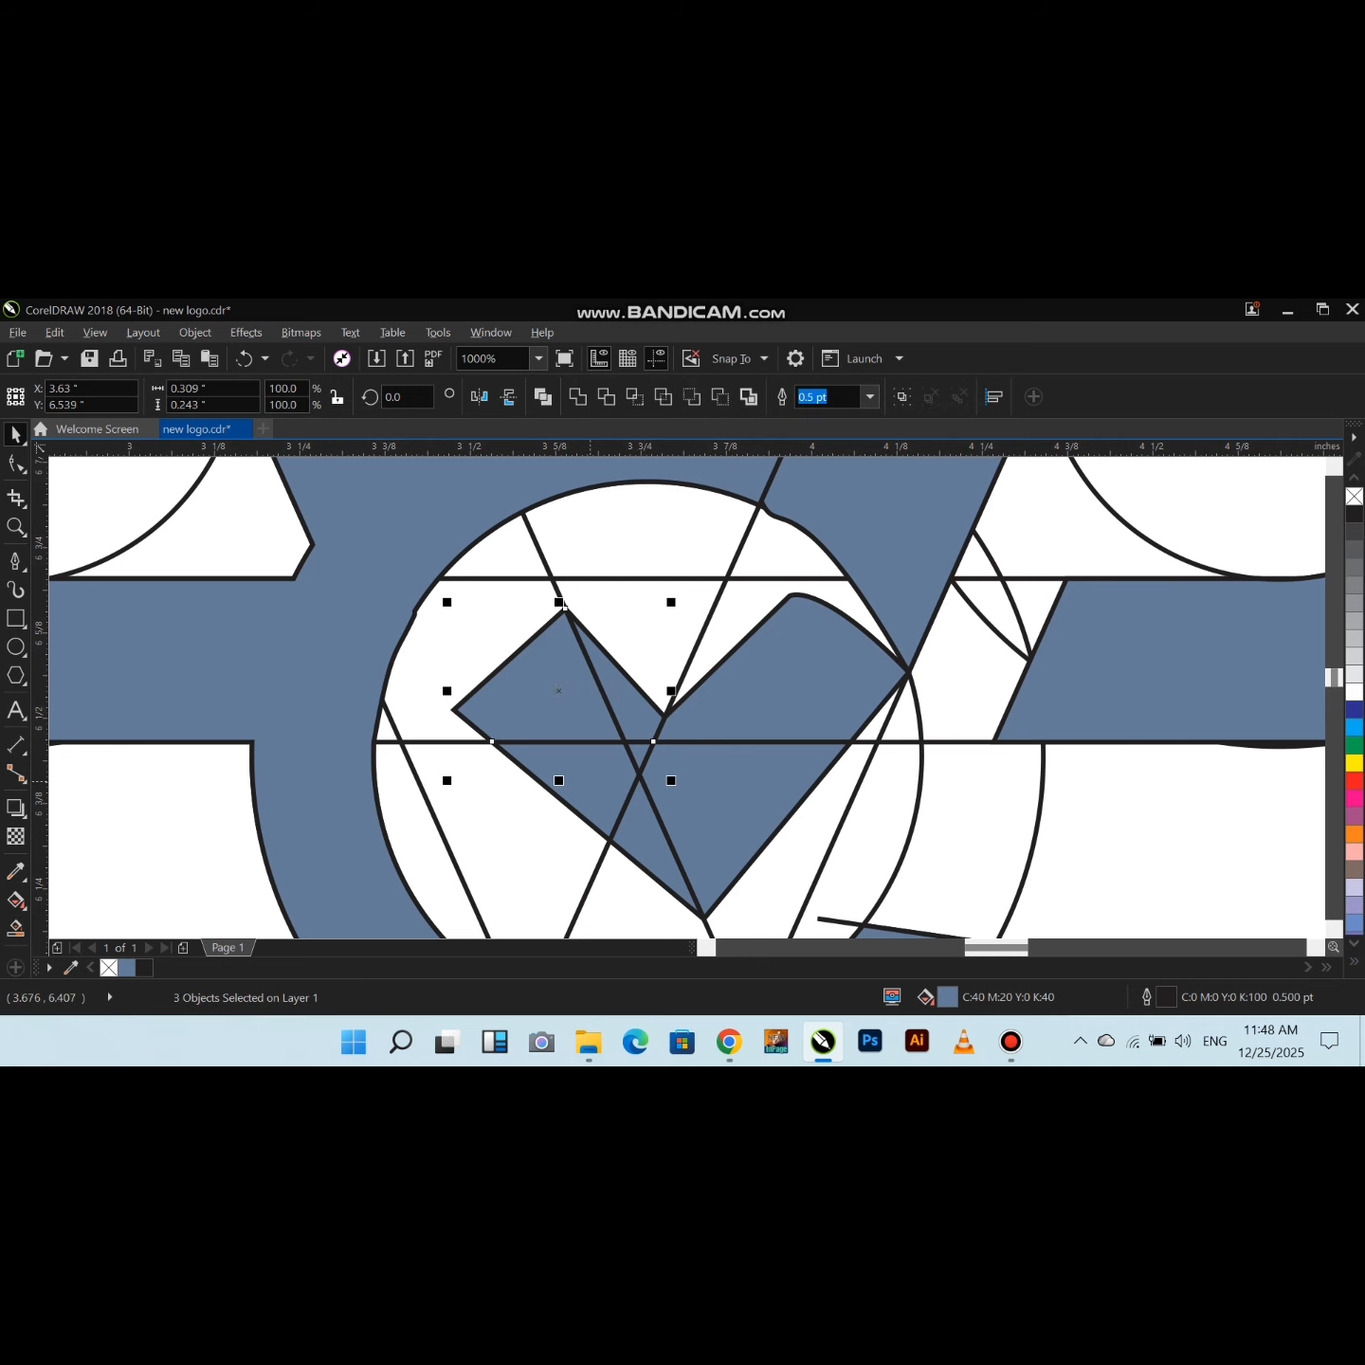
left_click(590, 780, "shift")
left_click(648, 840, "shift")
left_click(763, 699, "shift")
left_click(753, 785, "shift")
left_click(903, 586, "shift")
left_click(577, 396)
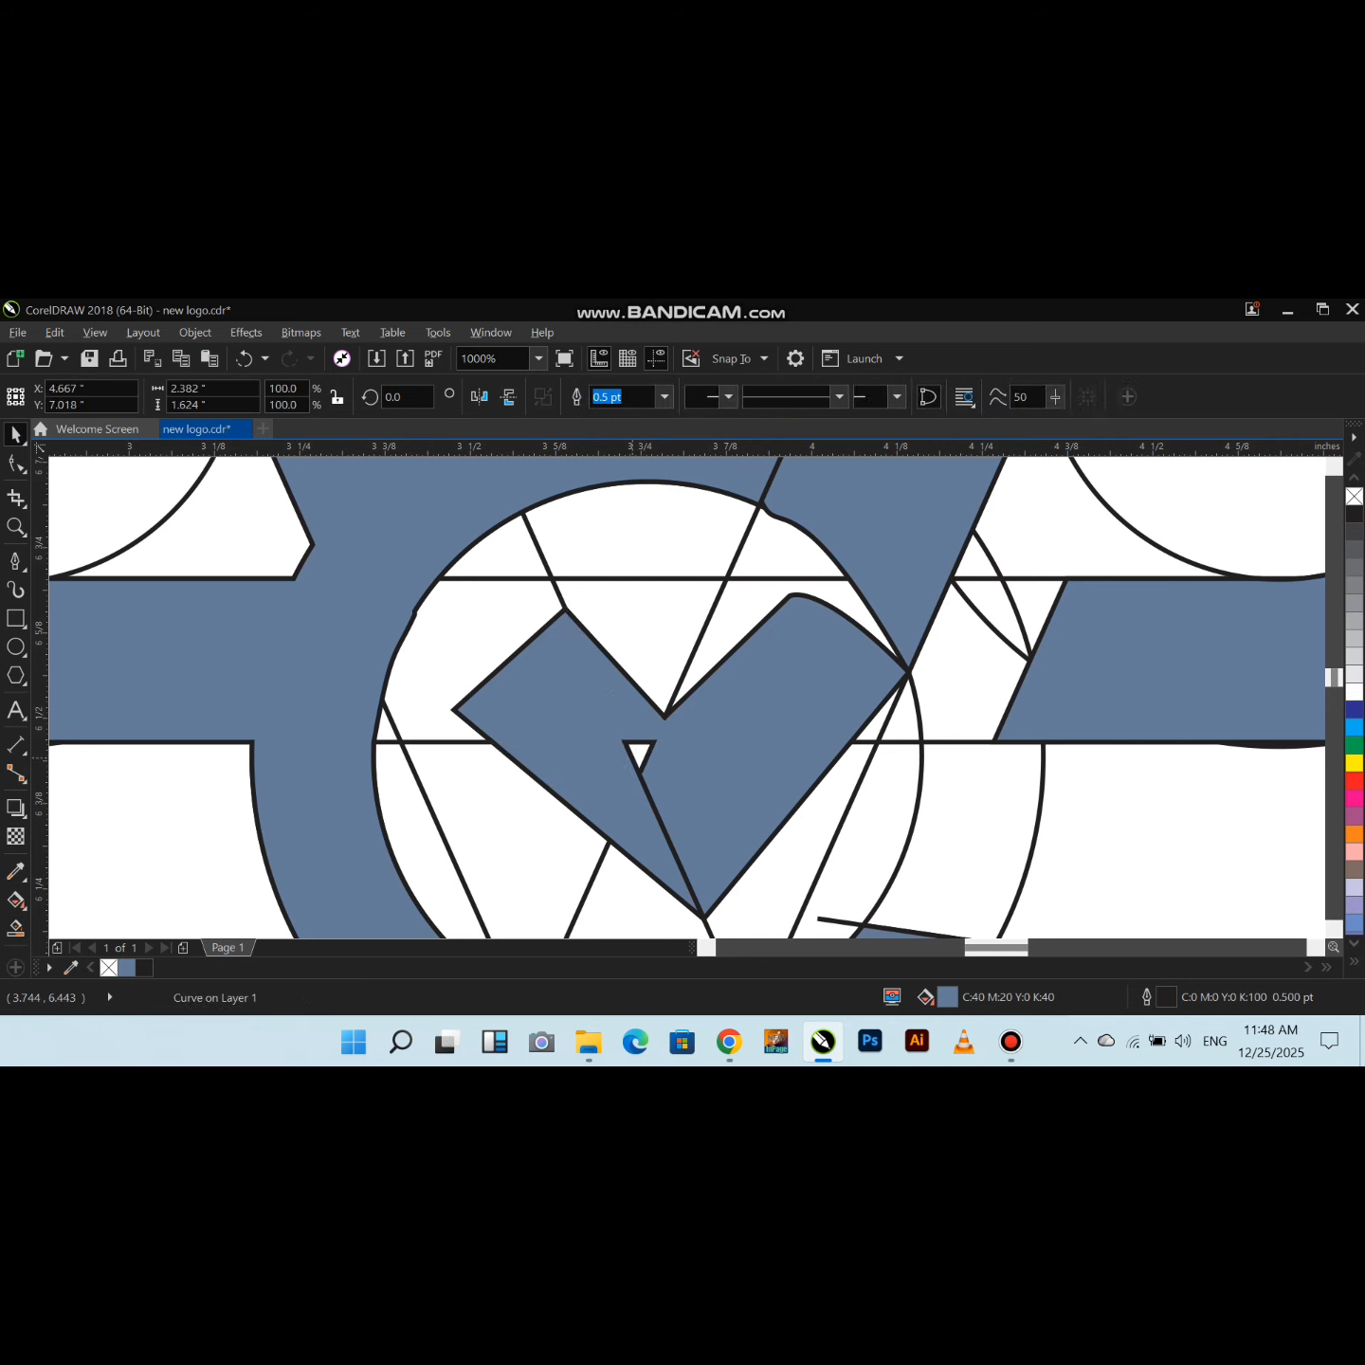
Delete the nodes forming the small triangular hole in the check mark, and undo the unwanted node deletion at its bottom tip
key("F10")
left_click(704, 912)
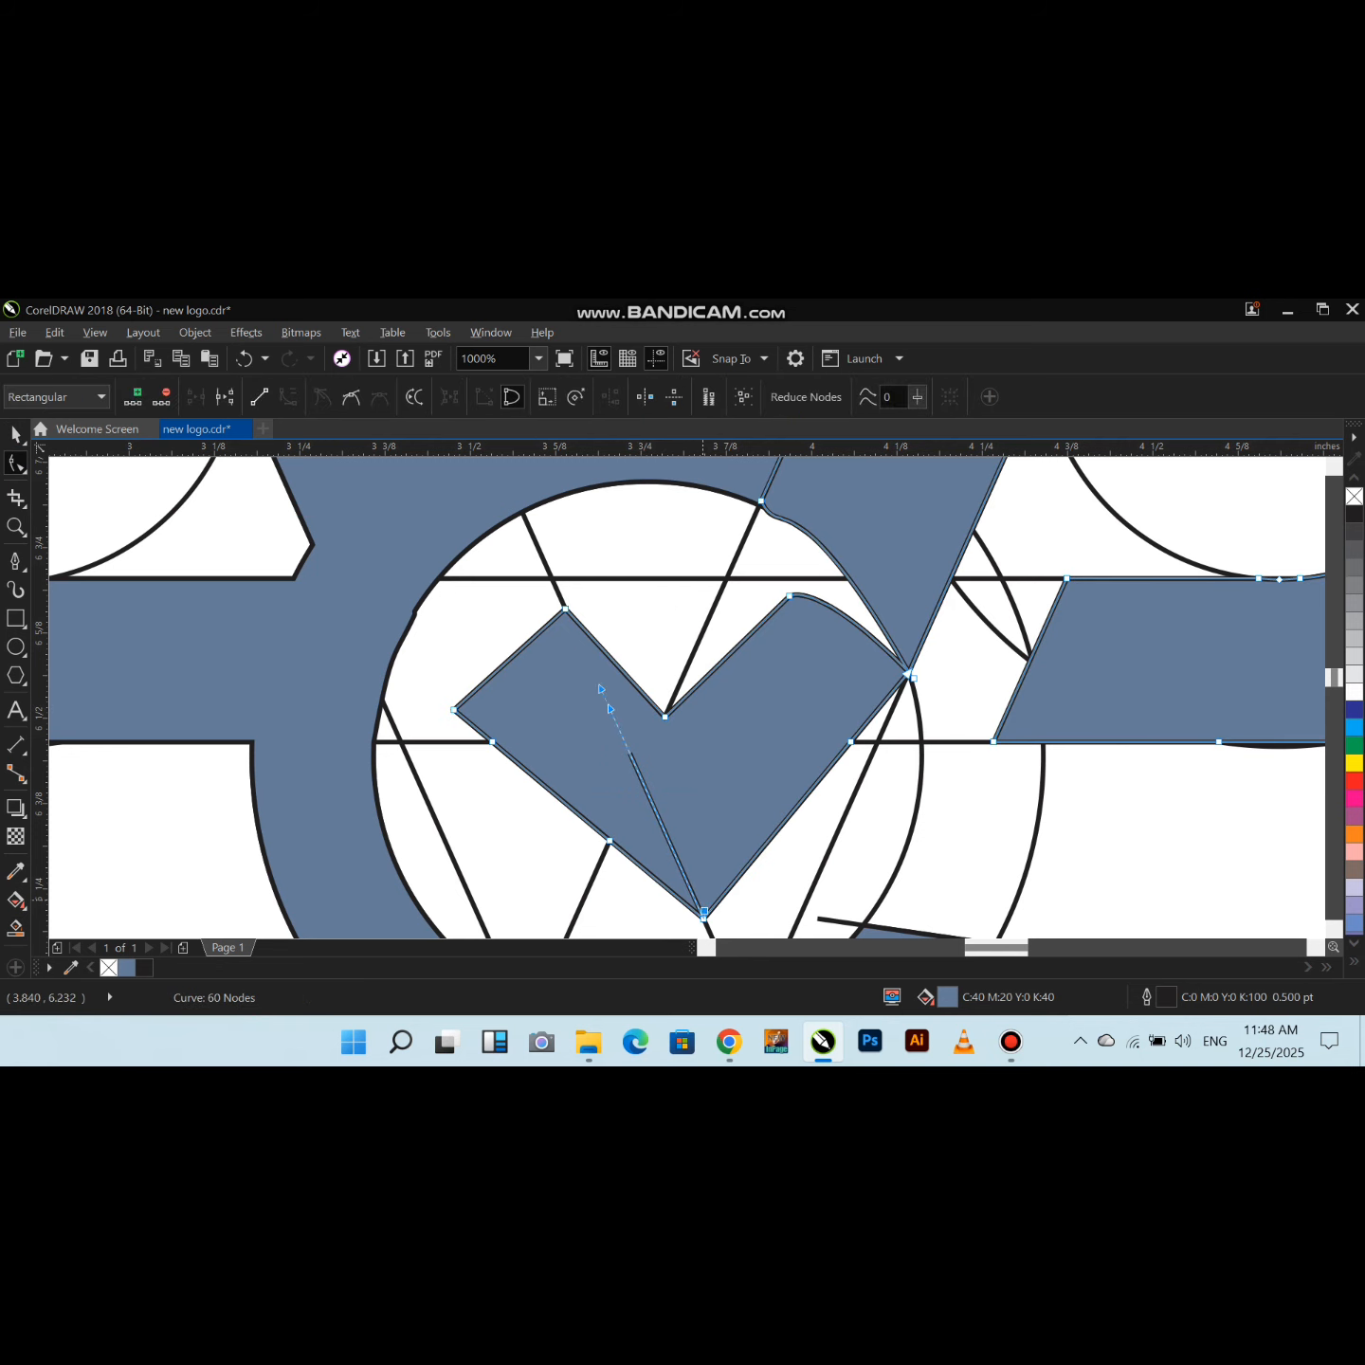
key("Delete")
key("ctrl+z")
left_click(704, 918)
scroll(682, 810, "down", 2)
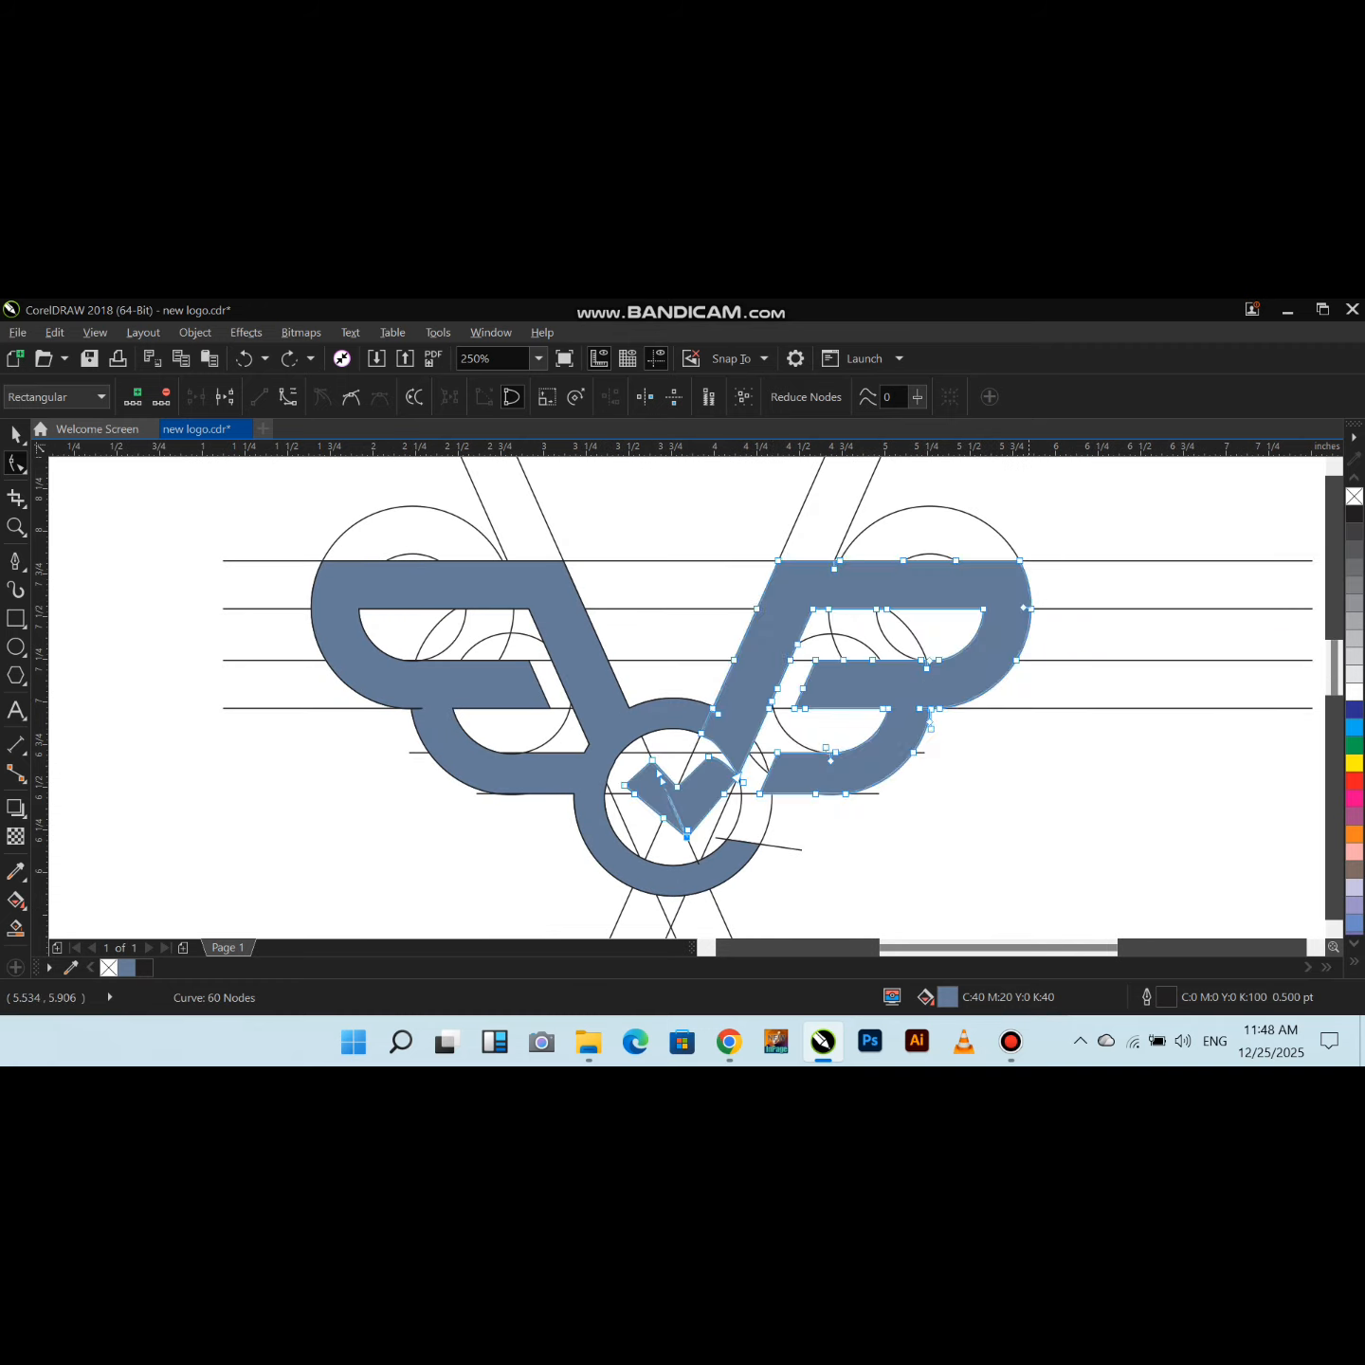
Try welding the right wing with the left wing and ring, and undo the weld
key("space")
left_click(1005, 882)
left_click(755, 669)
left_click(654, 718, "shift")
left_click(585, 397)
key("F10")
key("ctrl+z")
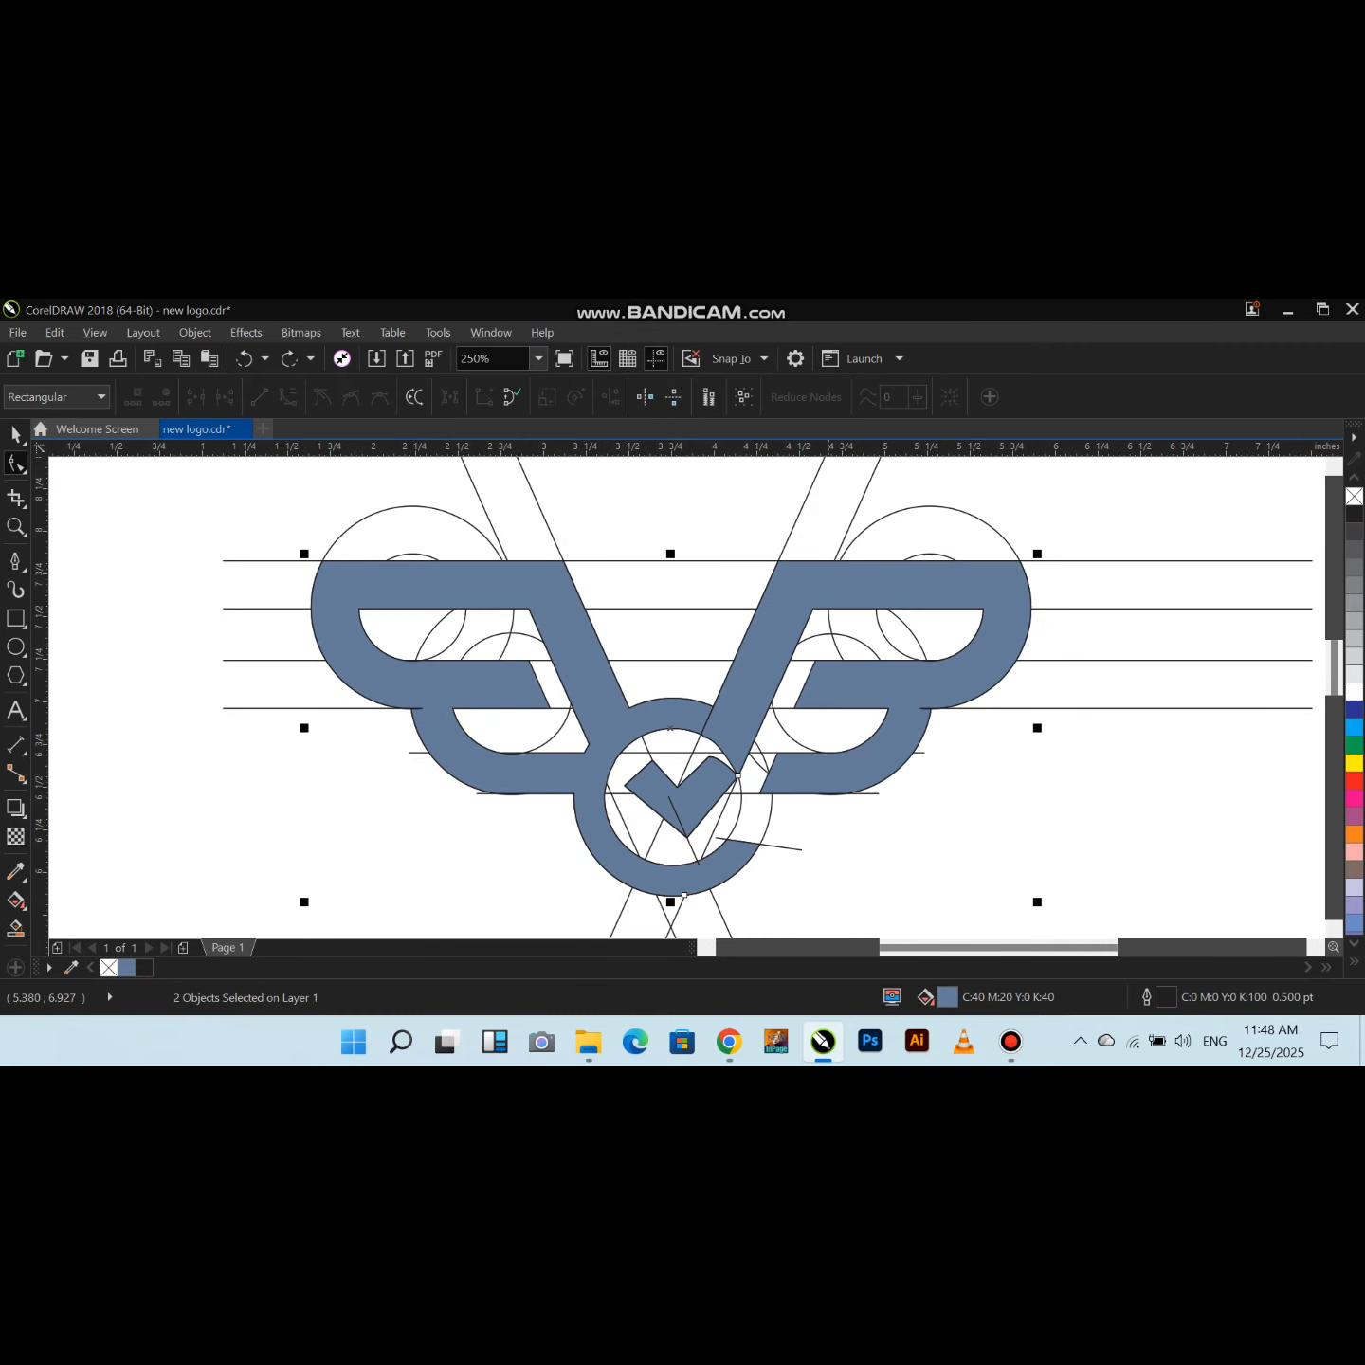
Move both filled logo shapes off the construction lines to the empty area below them
key("space")
mouse_move(754, 666)
left_mouse_down()
mouse_move(922, 675)
mouse_move(704, 801)
left_mouse_up()
scroll(661, 652, "down", 2)
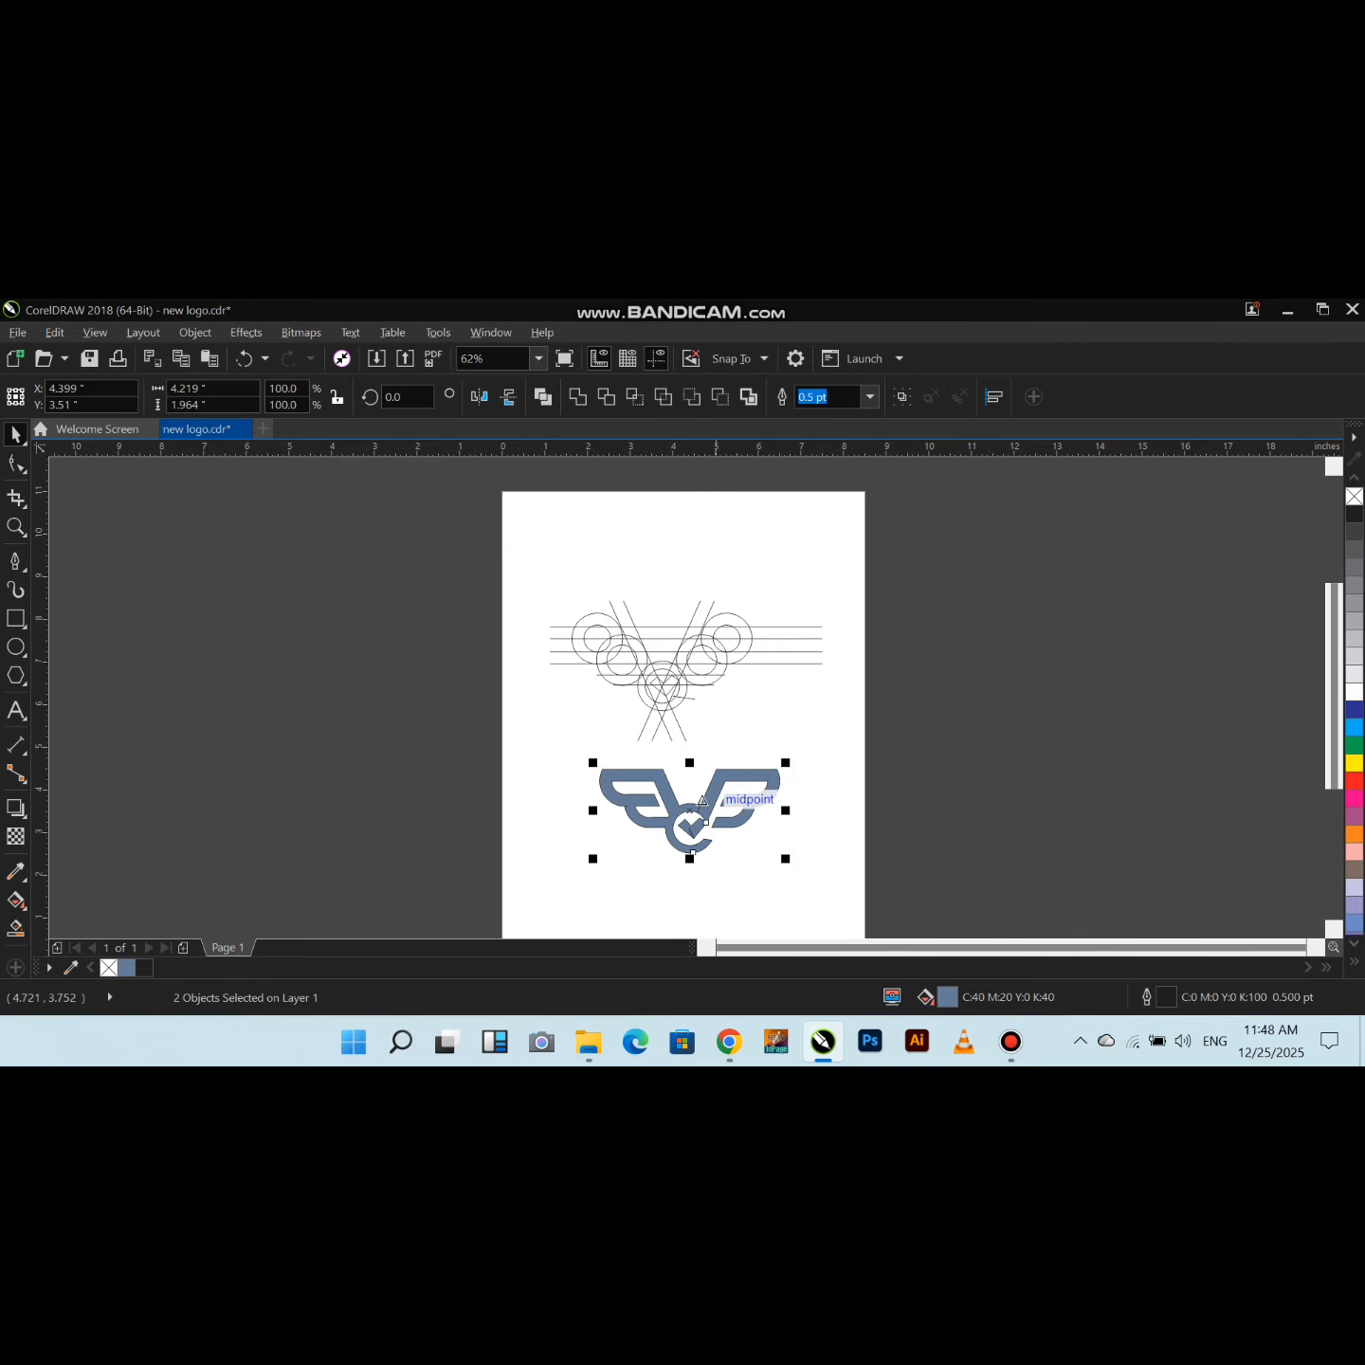
Shift the node at the left wing's outer band junction about 0.024 in left to clean the notch, and group the two logo shapes
key("F10")
scroll(692, 823, "up", 6)
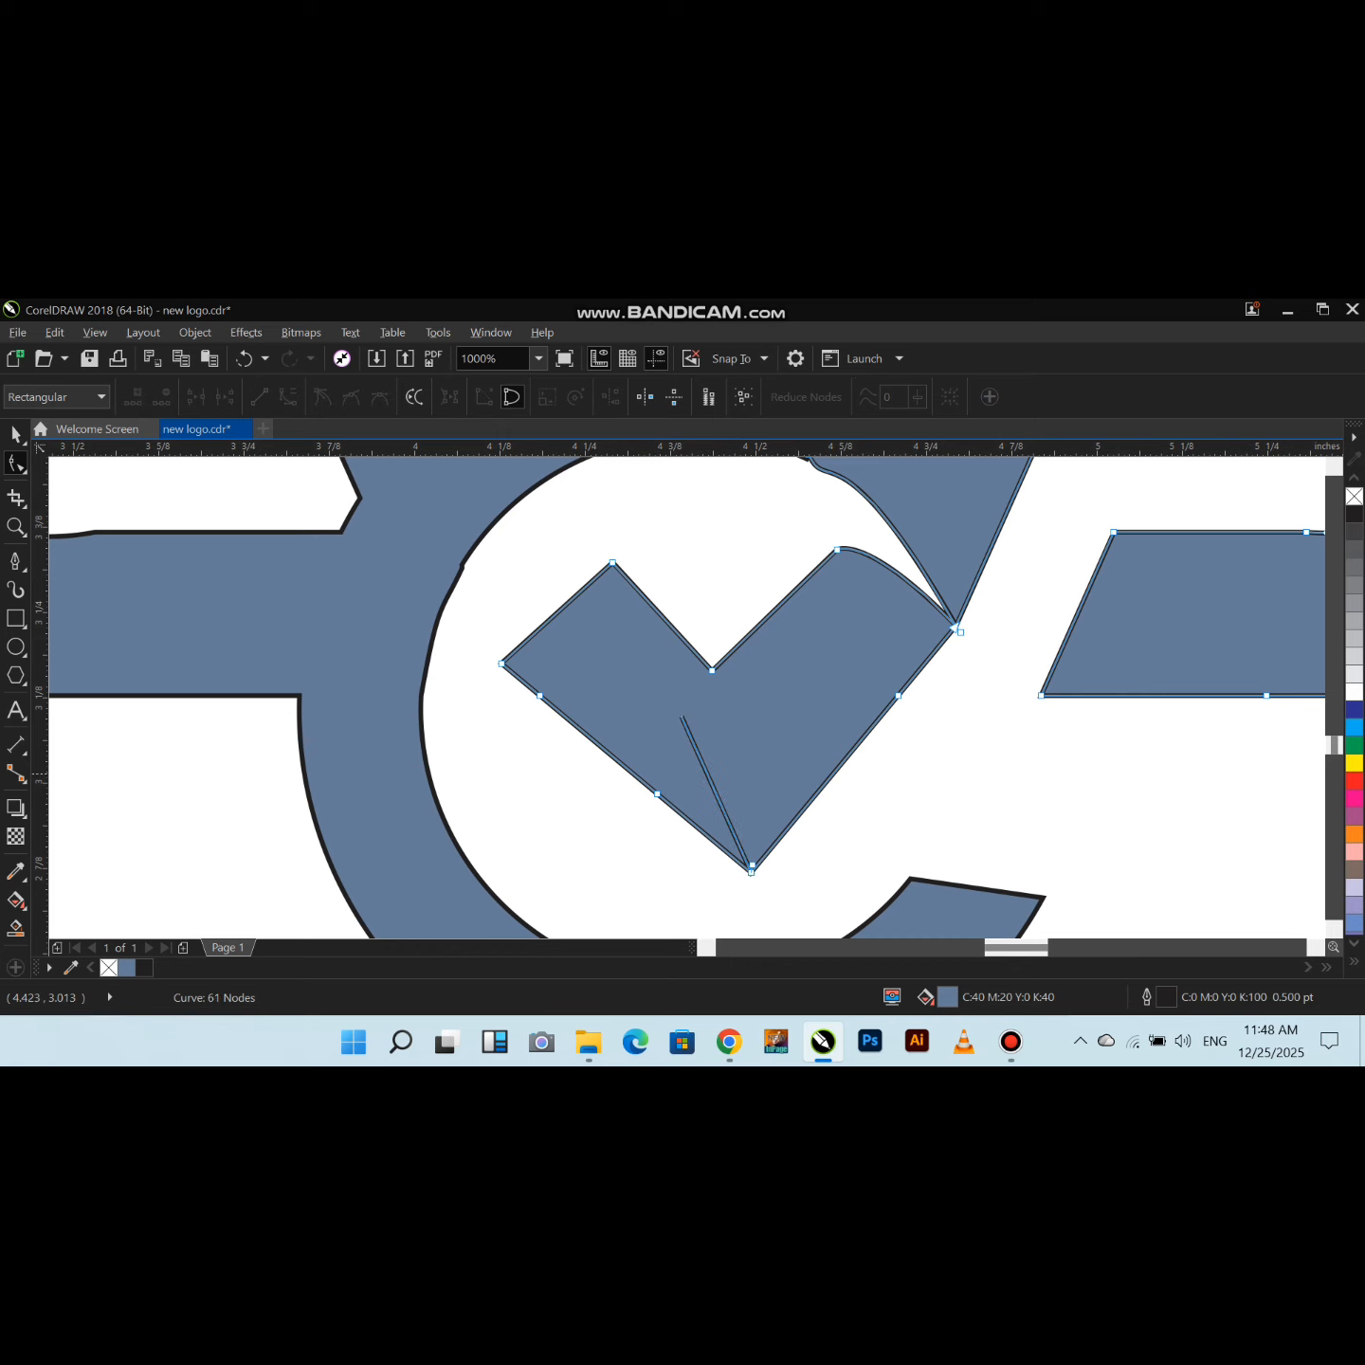
scroll(704, 774, "down", 2)
left_click(454, 663)
scroll(455, 664, "up", 3)
left_click_drag(441, 719, 339, 718)
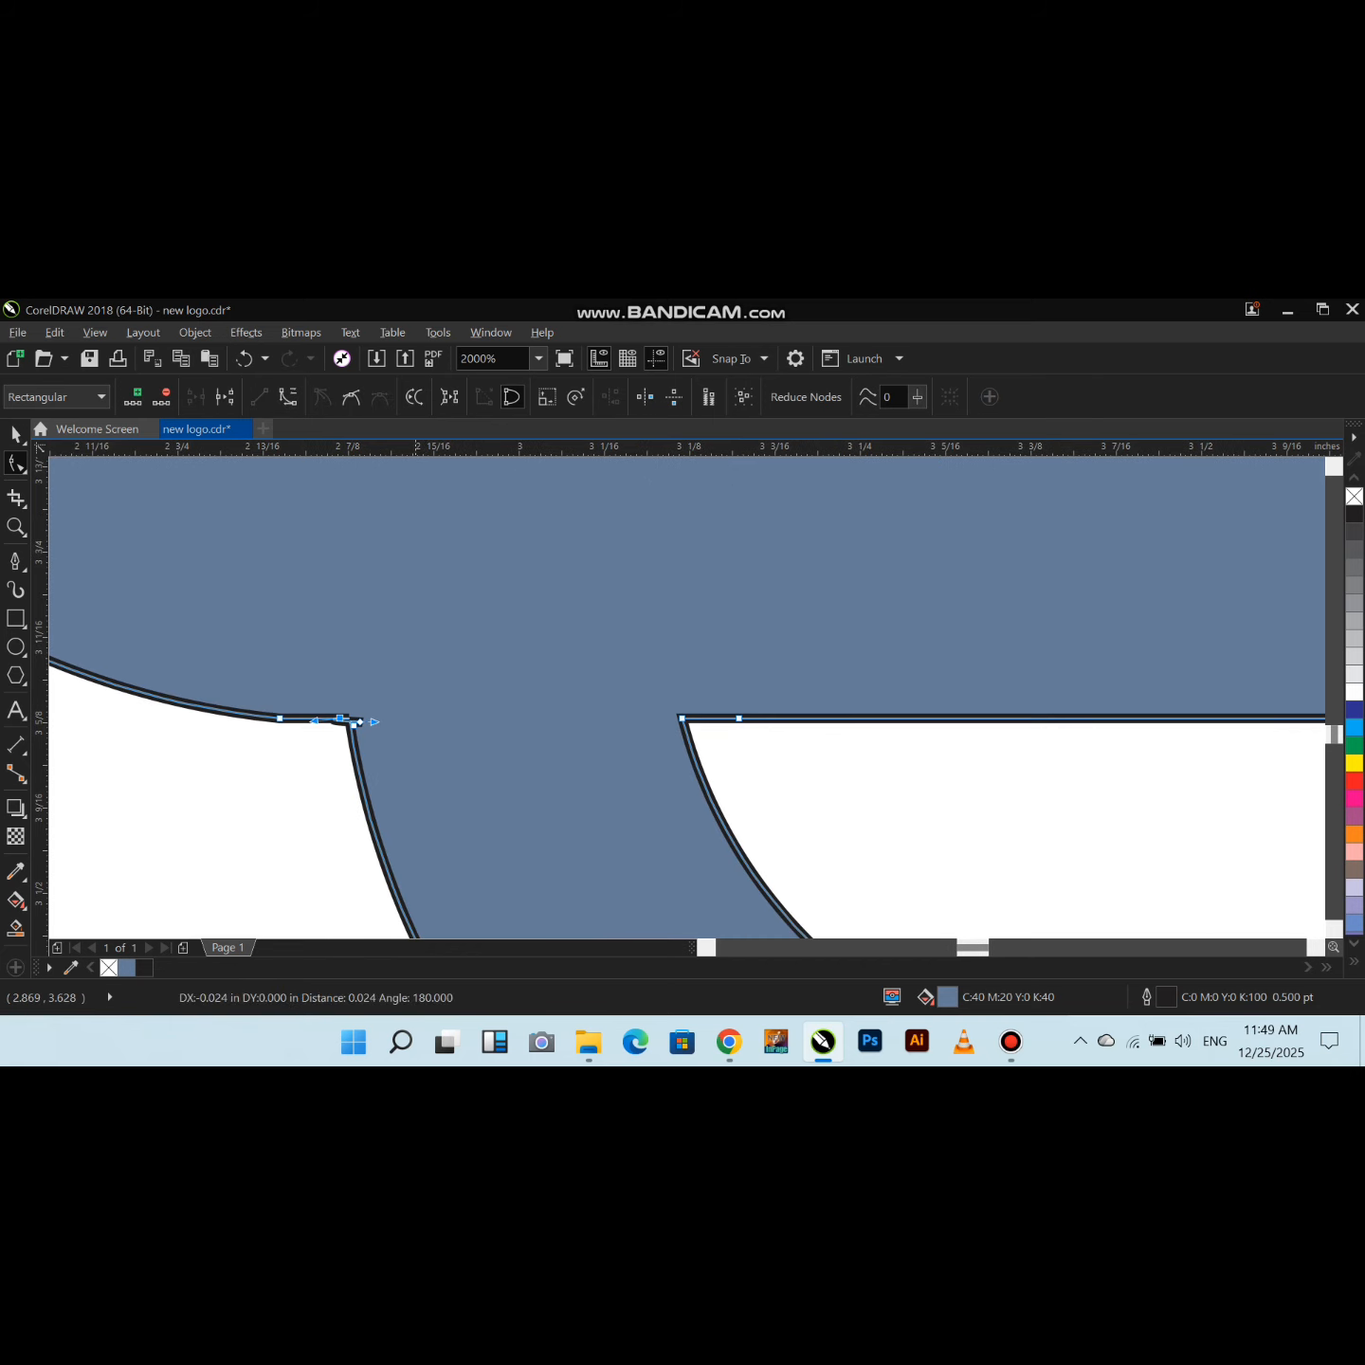
scroll(533, 703, "down", 5)
key("space")
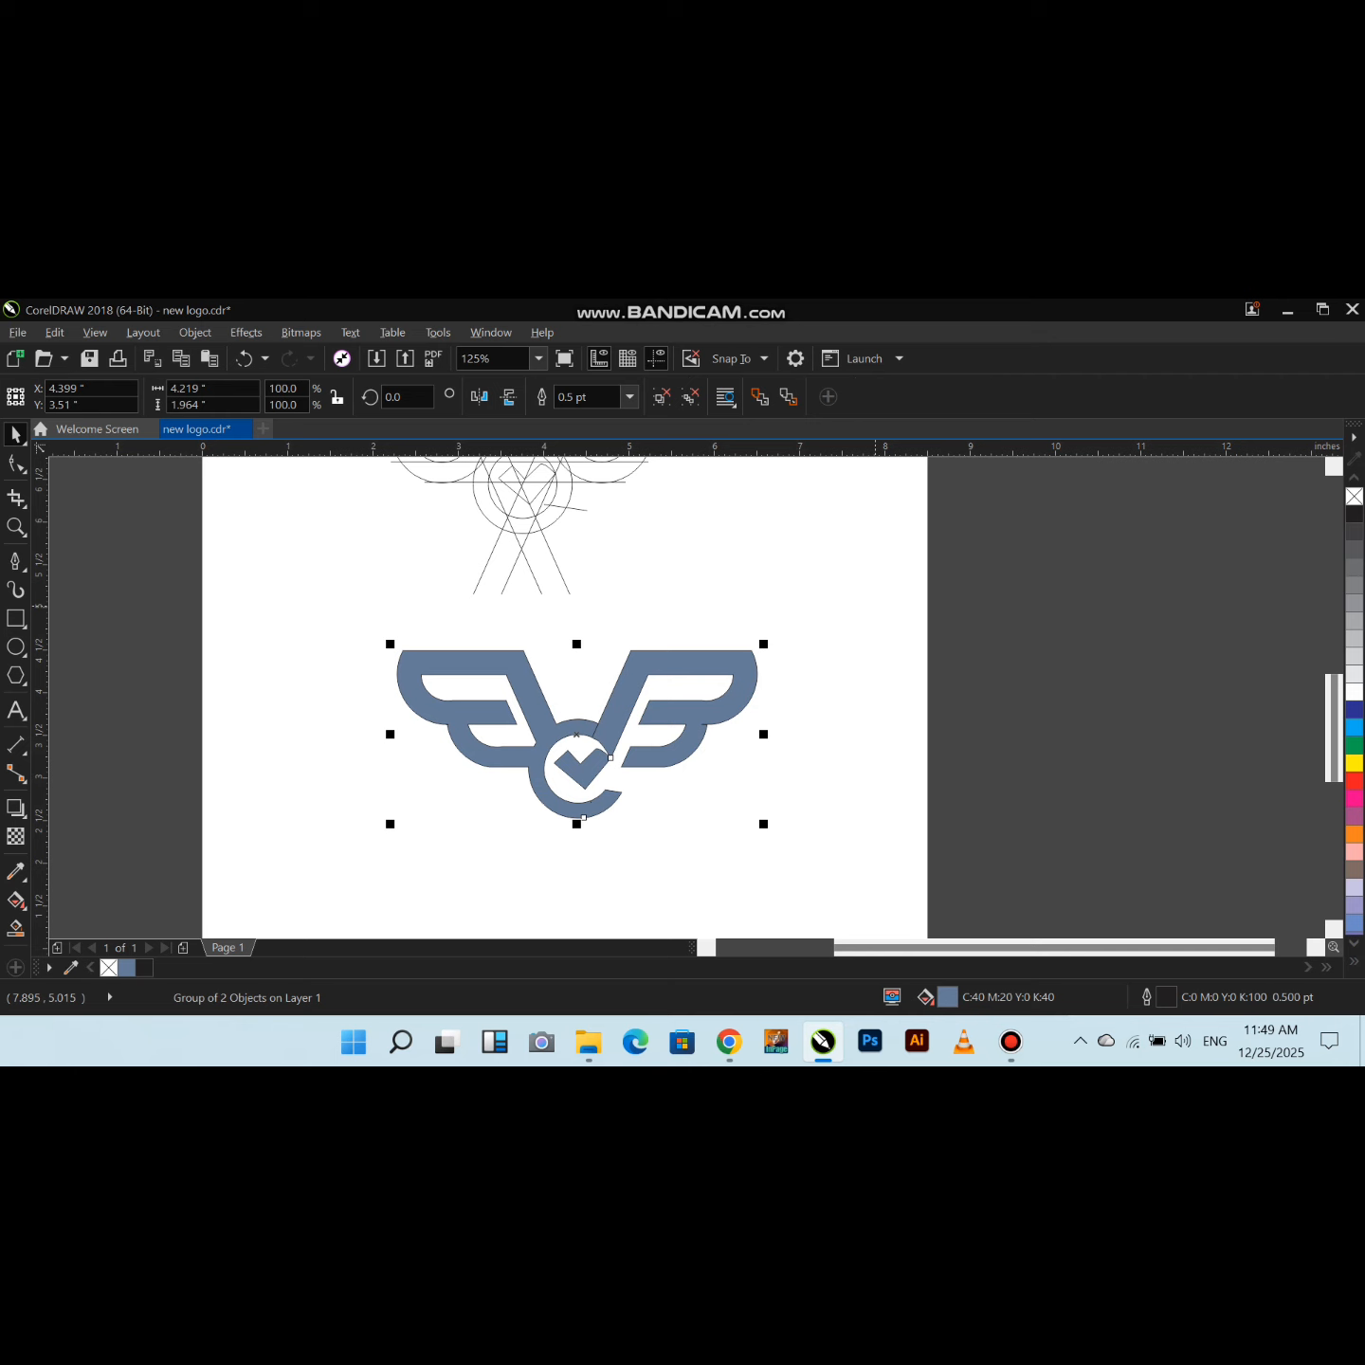
Group the construction circles and lines, and shrink both groups, scaling the logo to 69.5%, about 2.93 in wide
scroll(566, 597, "down", 4)
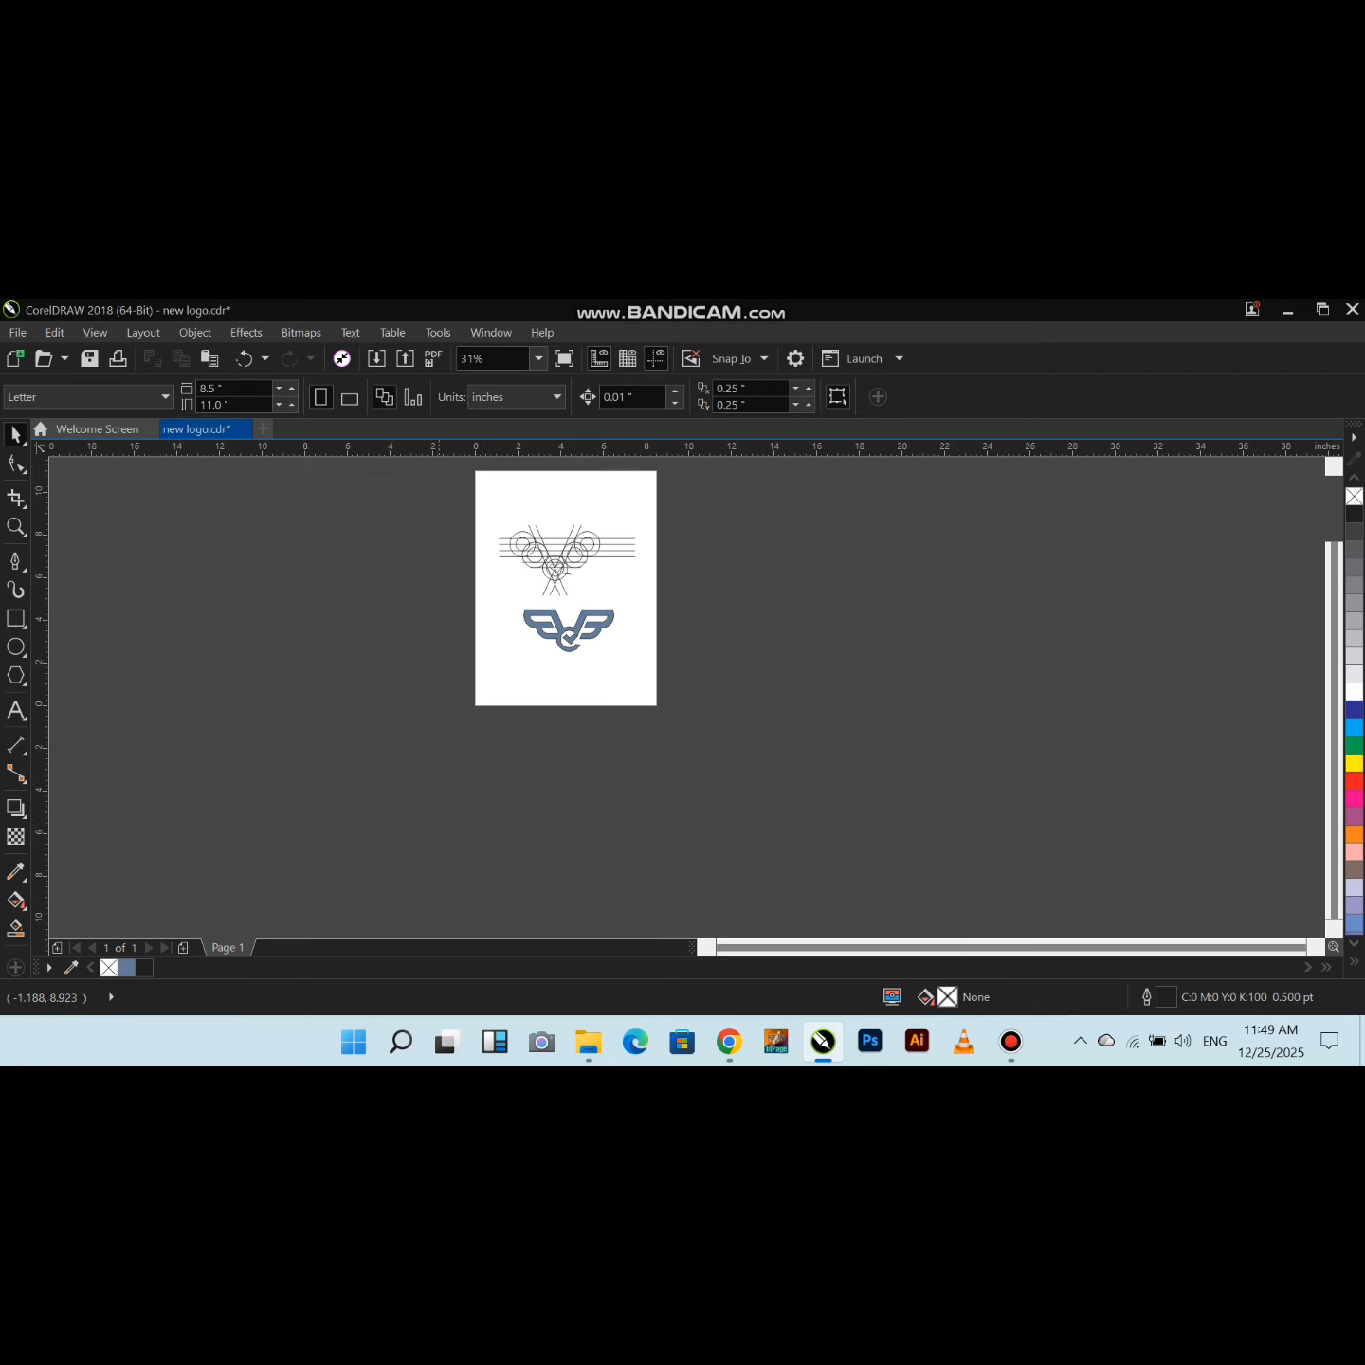
left_click_drag(483, 505, 569, 550)
key("ctrl+g")
left_click(588, 630)
left_click_drag(626, 654, 600, 627)
left_click(696, 619)
scroll(565, 521, "up", 2)
Draw a vertical line about 0.7 in long between the construction drawing and the logo, with an arrowhead at its lower end
key("F5")
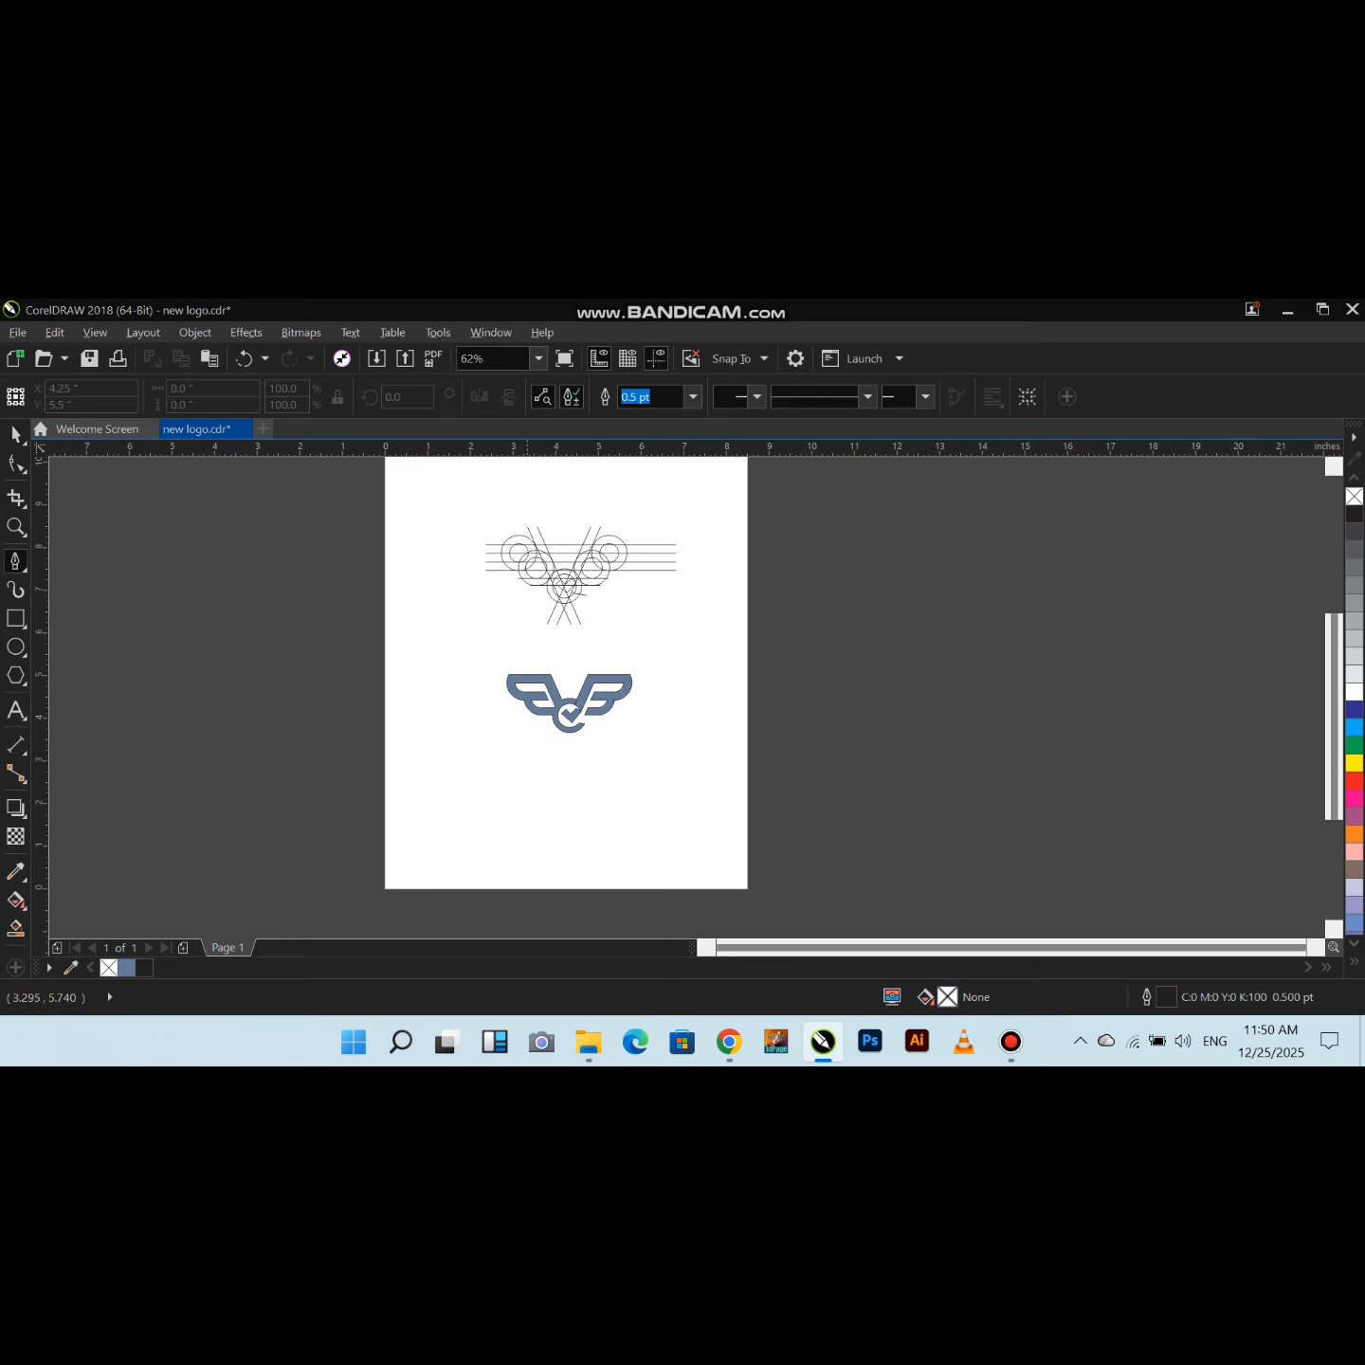
left_click(566, 660)
left_click(15, 434)
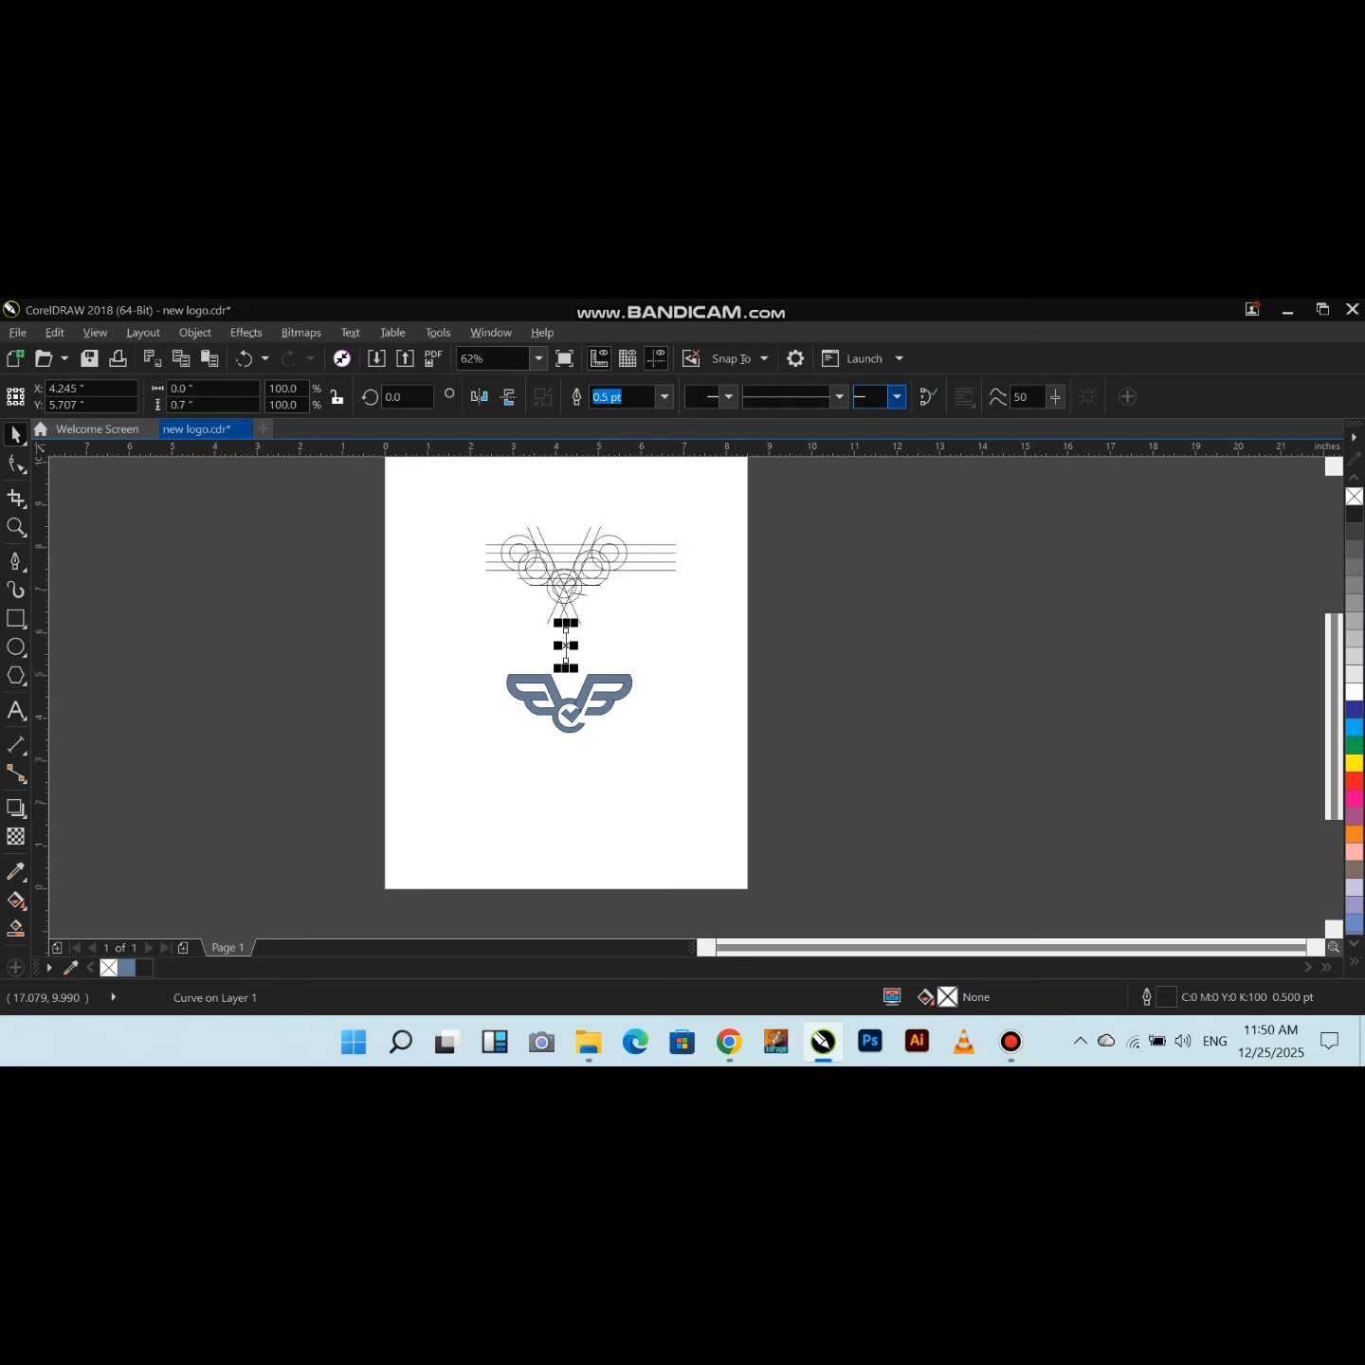
left_click(473, 679)
scroll(564, 641, "up", 2)
Thicken the arrow's line to 4.0 pt
left_click(569, 649)
left_click(665, 397)
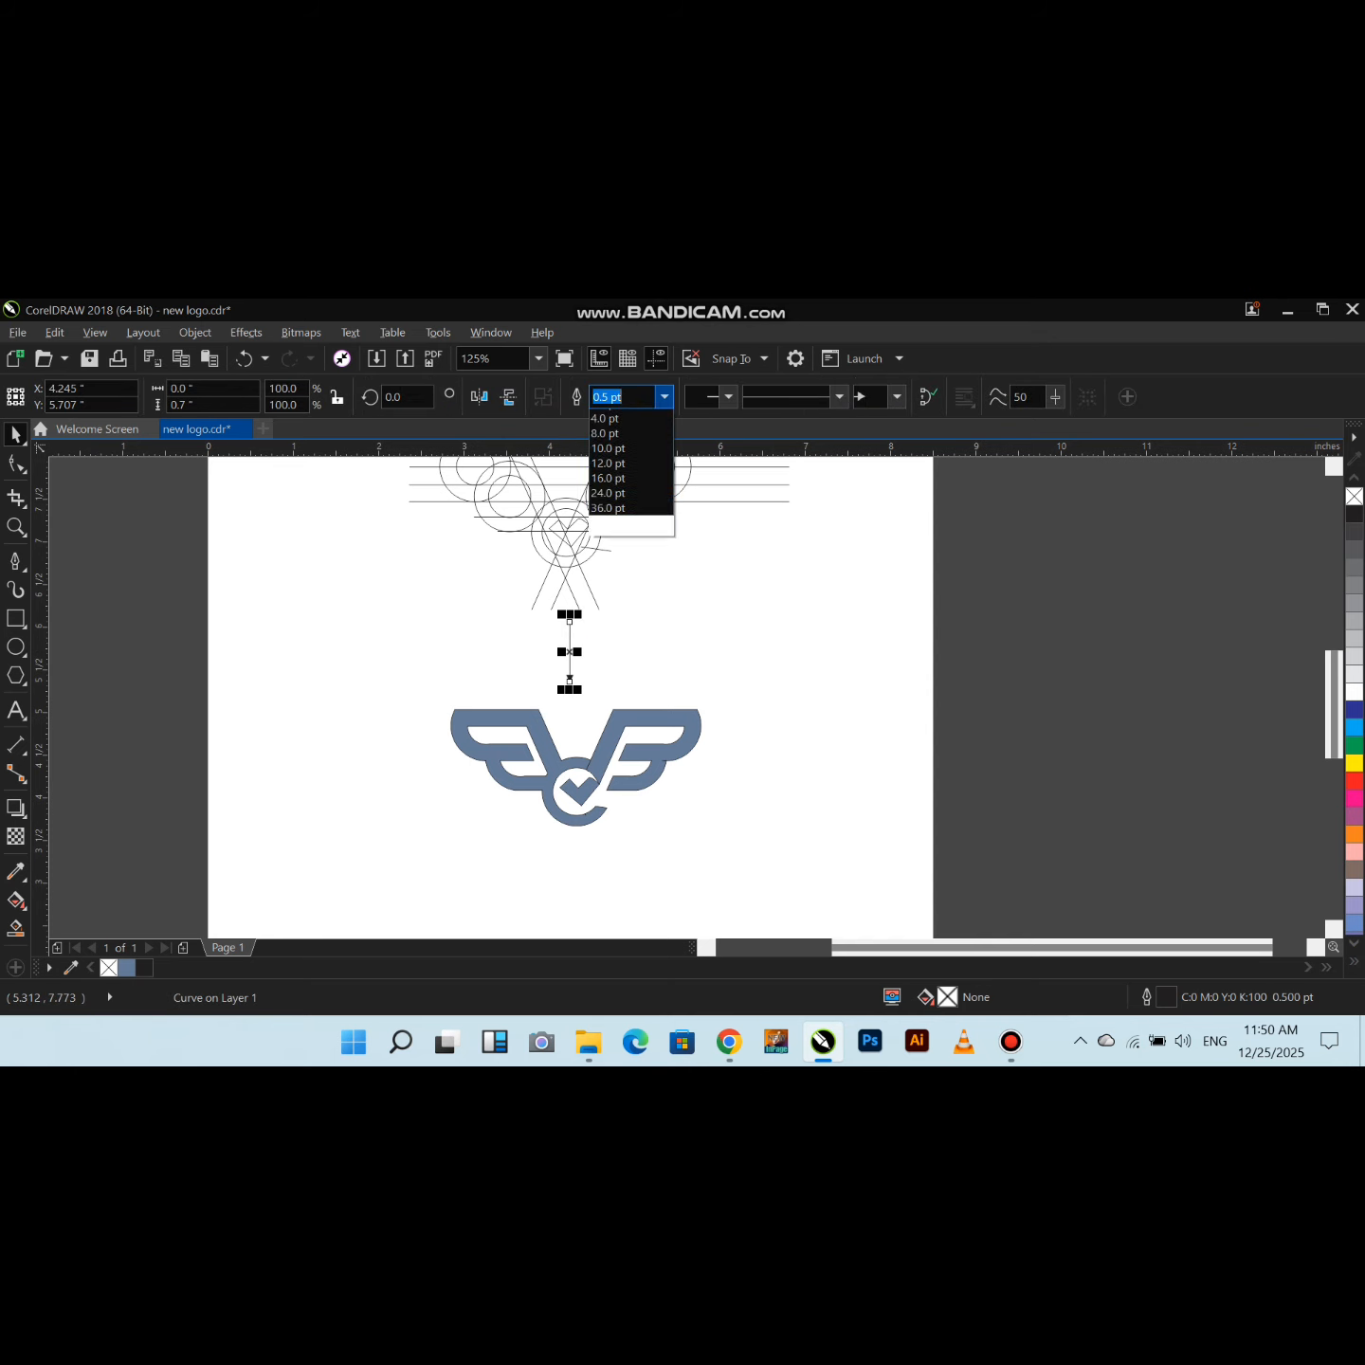
left_click(616, 460)
left_click(691, 569)
left_click(570, 653)
left_click(663, 396)
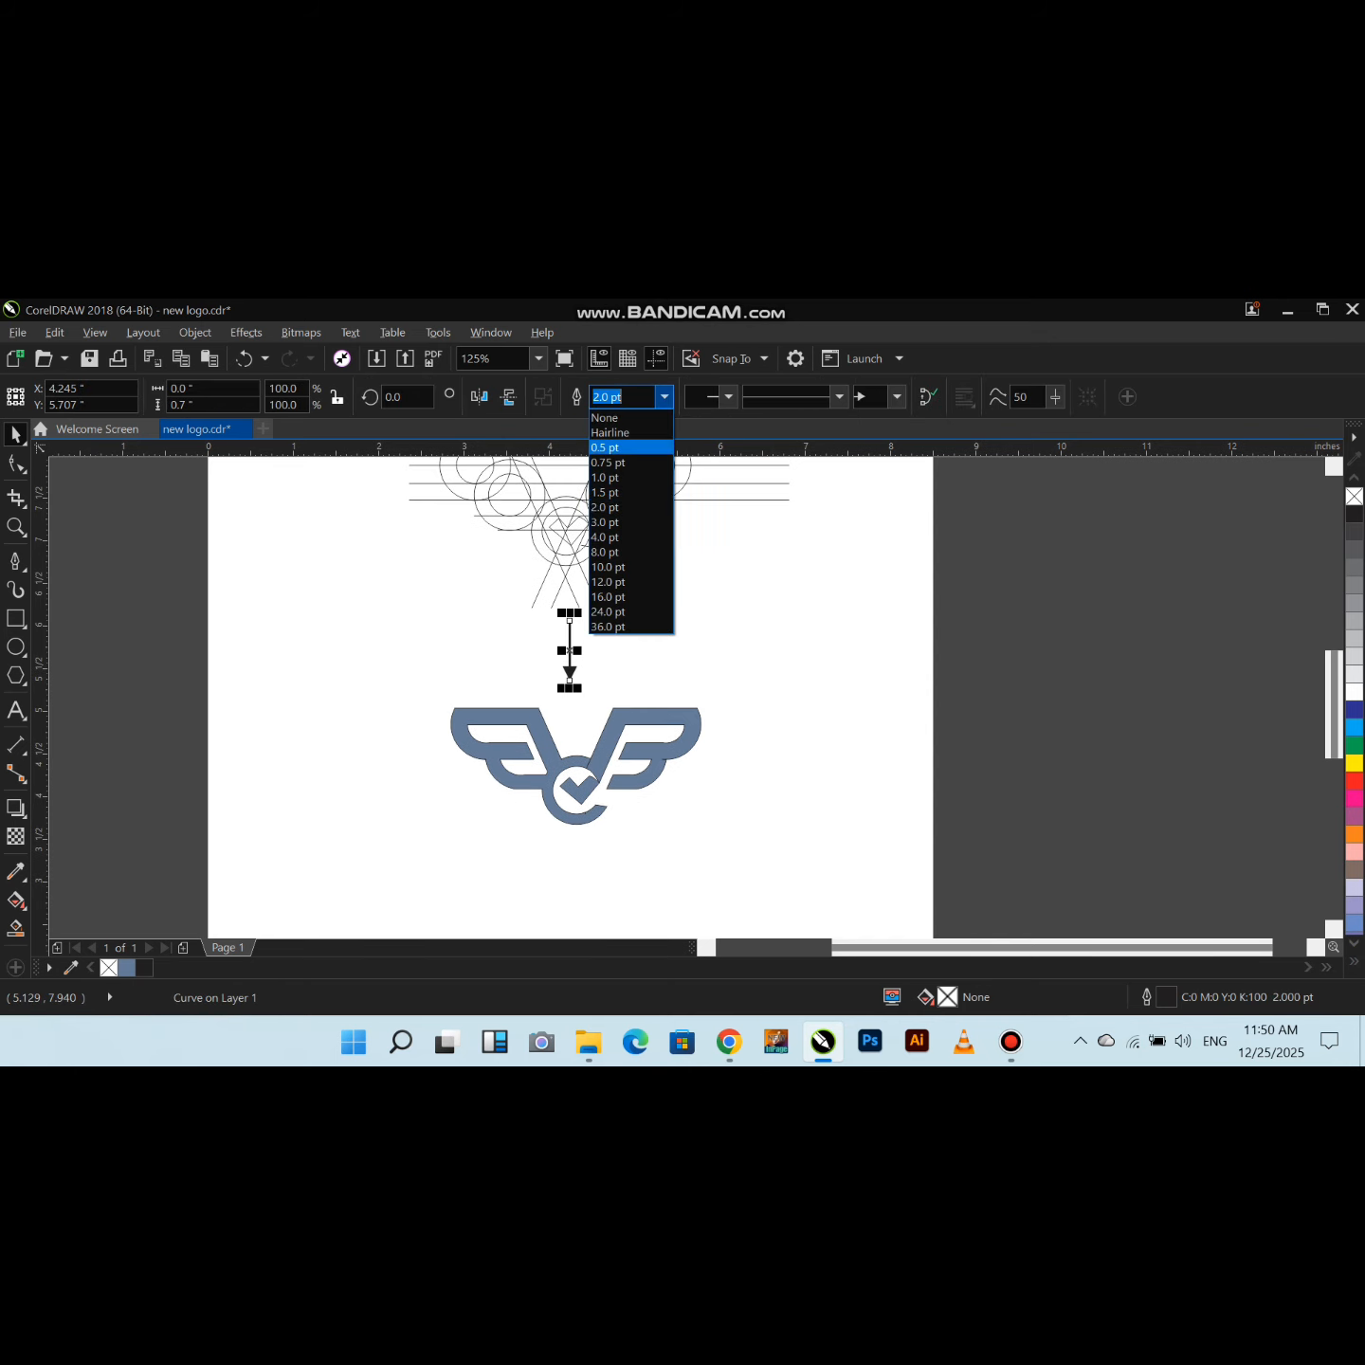
left_click(632, 538)
key("Escape")
Try an orange swatch on the logo group and fill the group with black instead
scroll(595, 679, "down", 2)
left_click(595, 678)
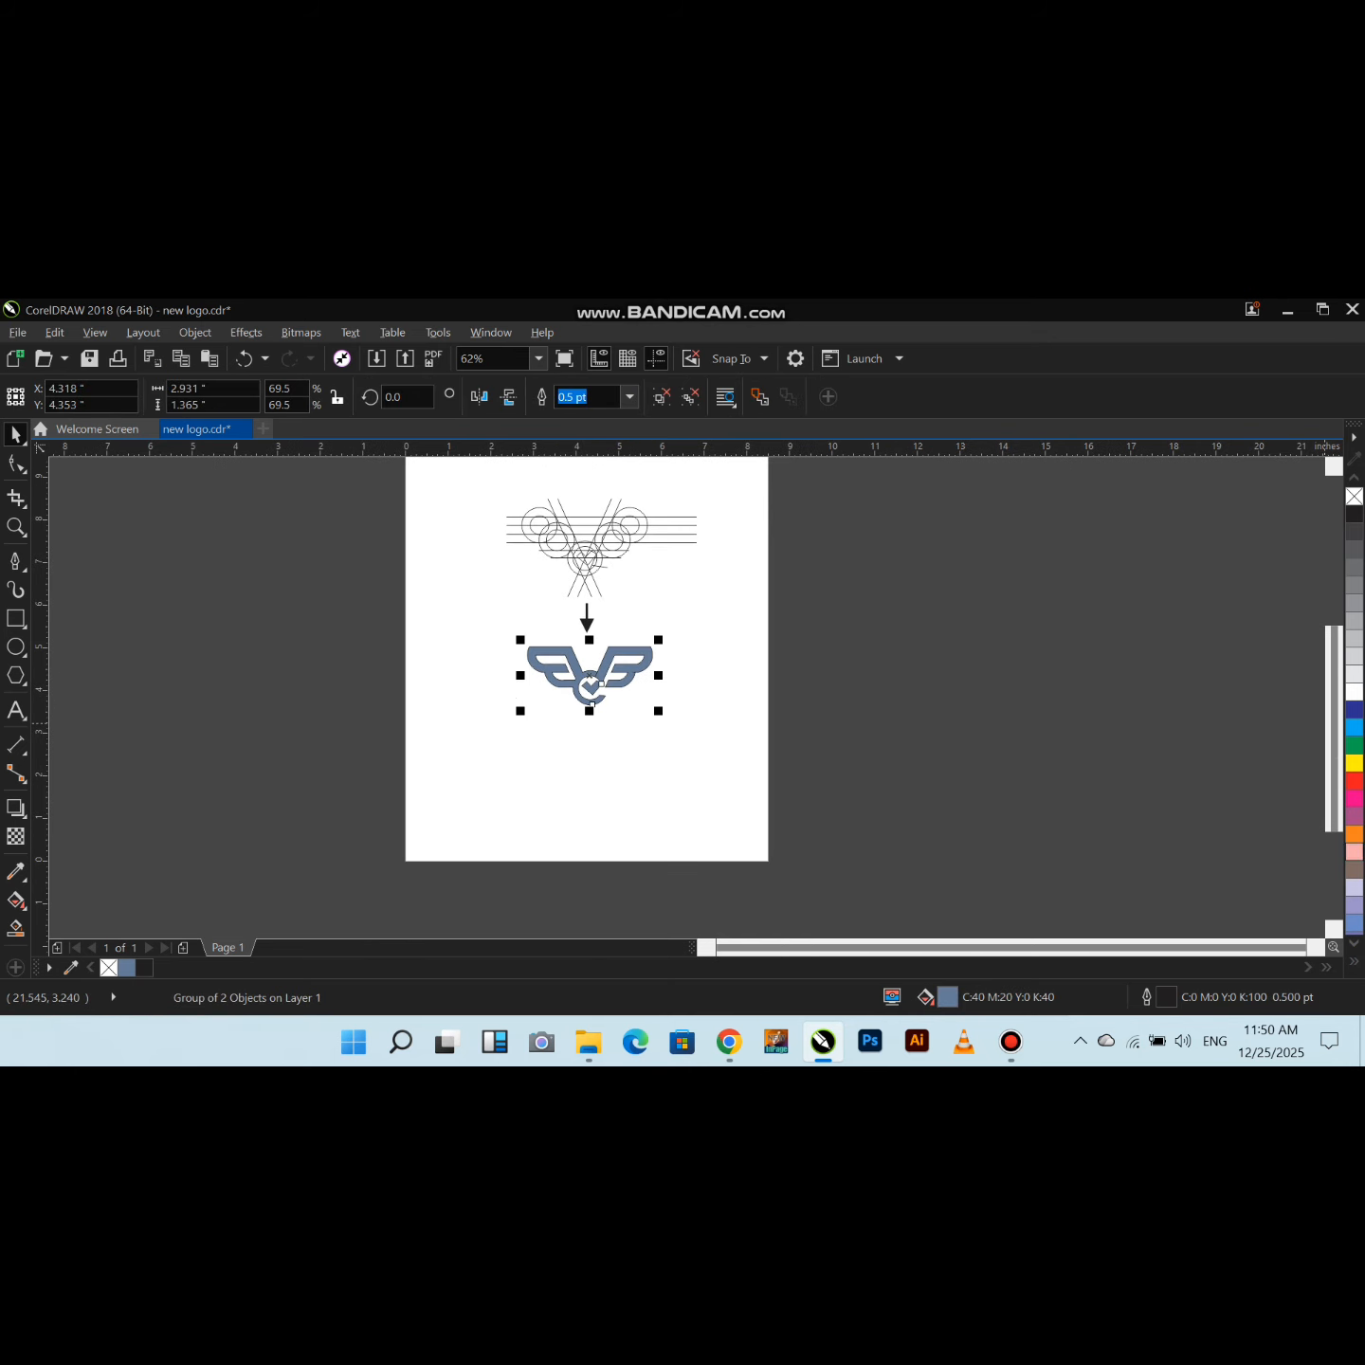
left_click(1354, 833)
left_click(1353, 513)
key("Escape")
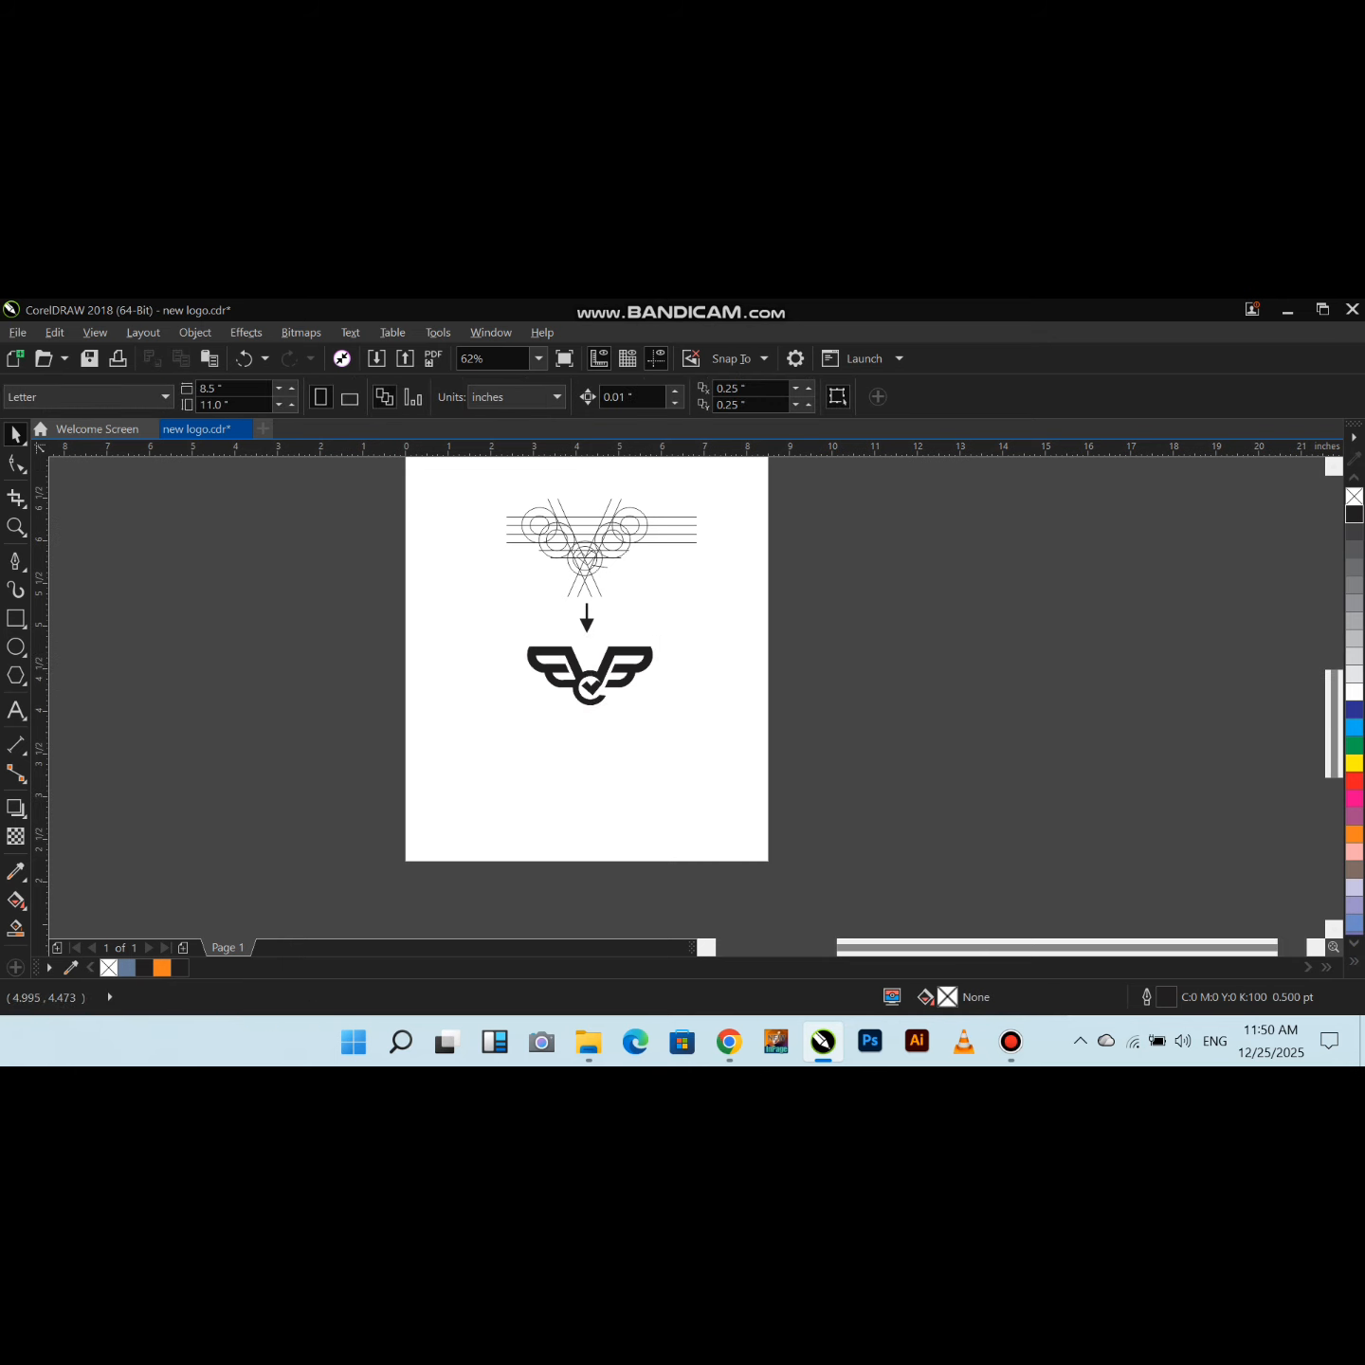
scroll(626, 696, "up", 2)
left_click(558, 663)
key("Escape")
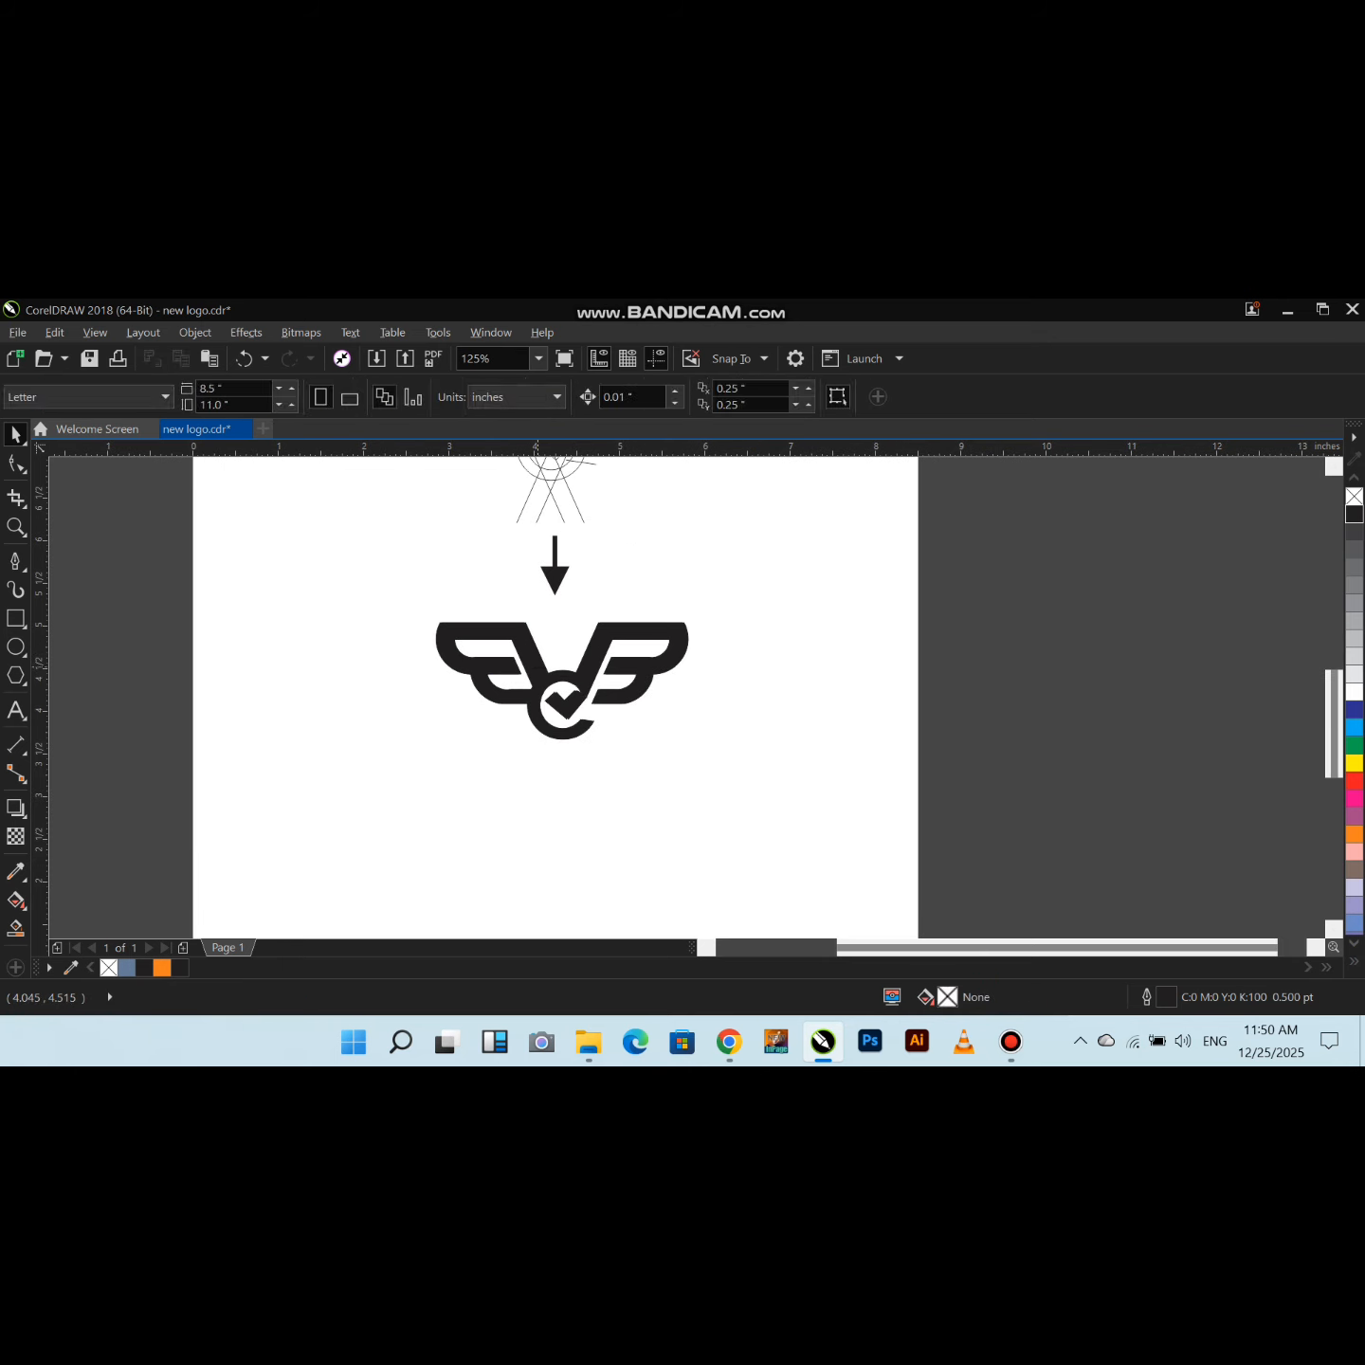
Make a copy of the logo offset slightly right and down from the original, and recolor the rear logo's fill and outline yellow
left_click_drag(568, 664, 583, 667)
left_click(1354, 763)
scroll(587, 675, "up", 2)
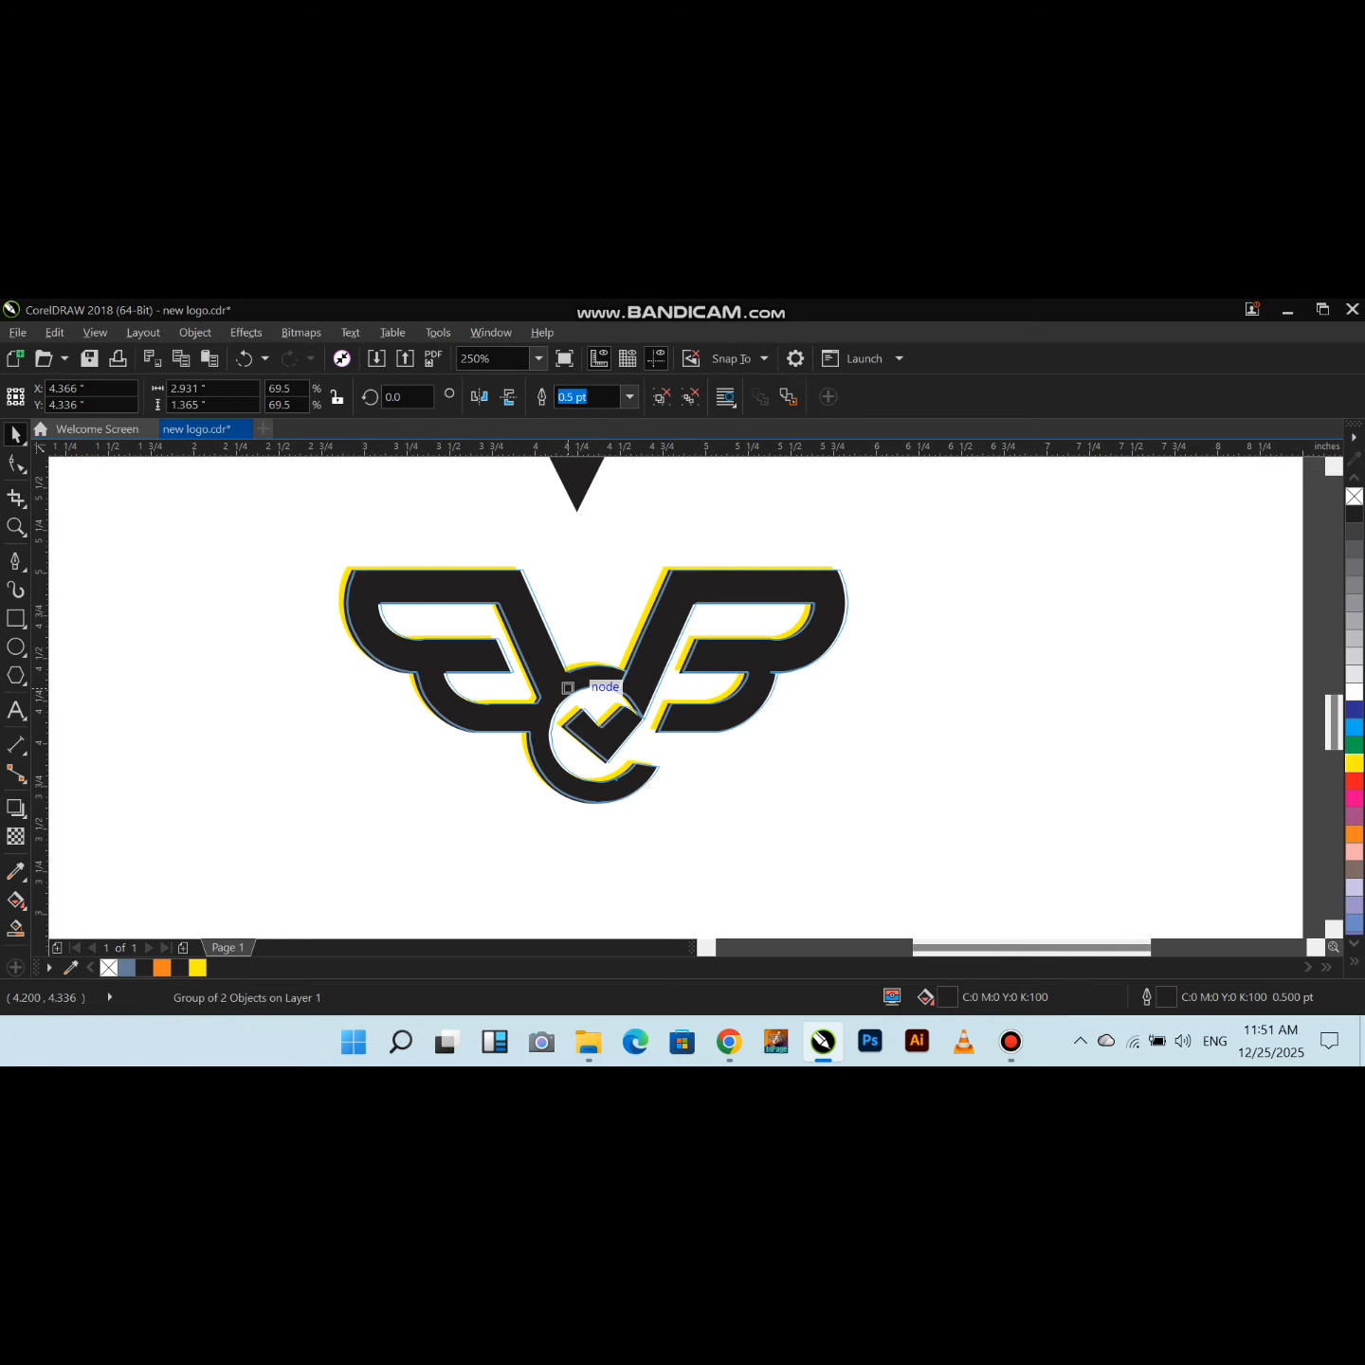
left_click(595, 685)
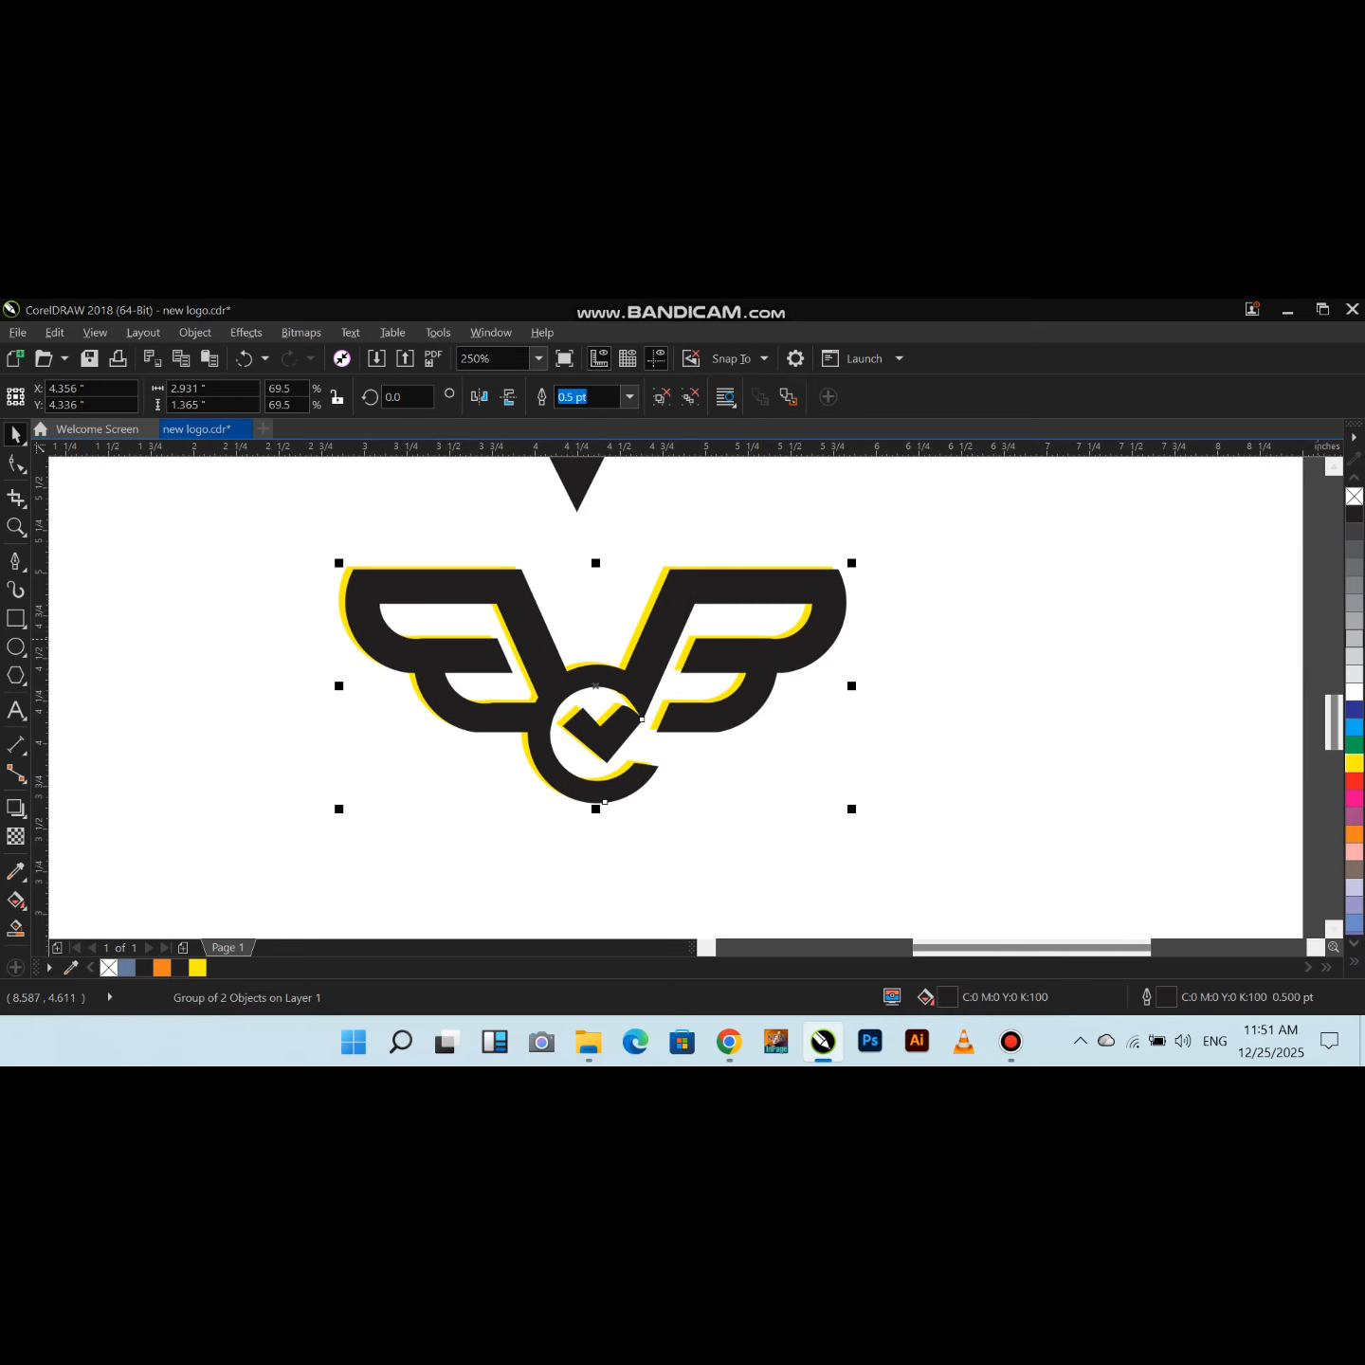
Recolor the front logo copy light gray and give the rear copy a C:100 M:100 Y:100 K:100 black fill and outline
left_click(1353, 637)
key("Escape")
left_click(645, 614)
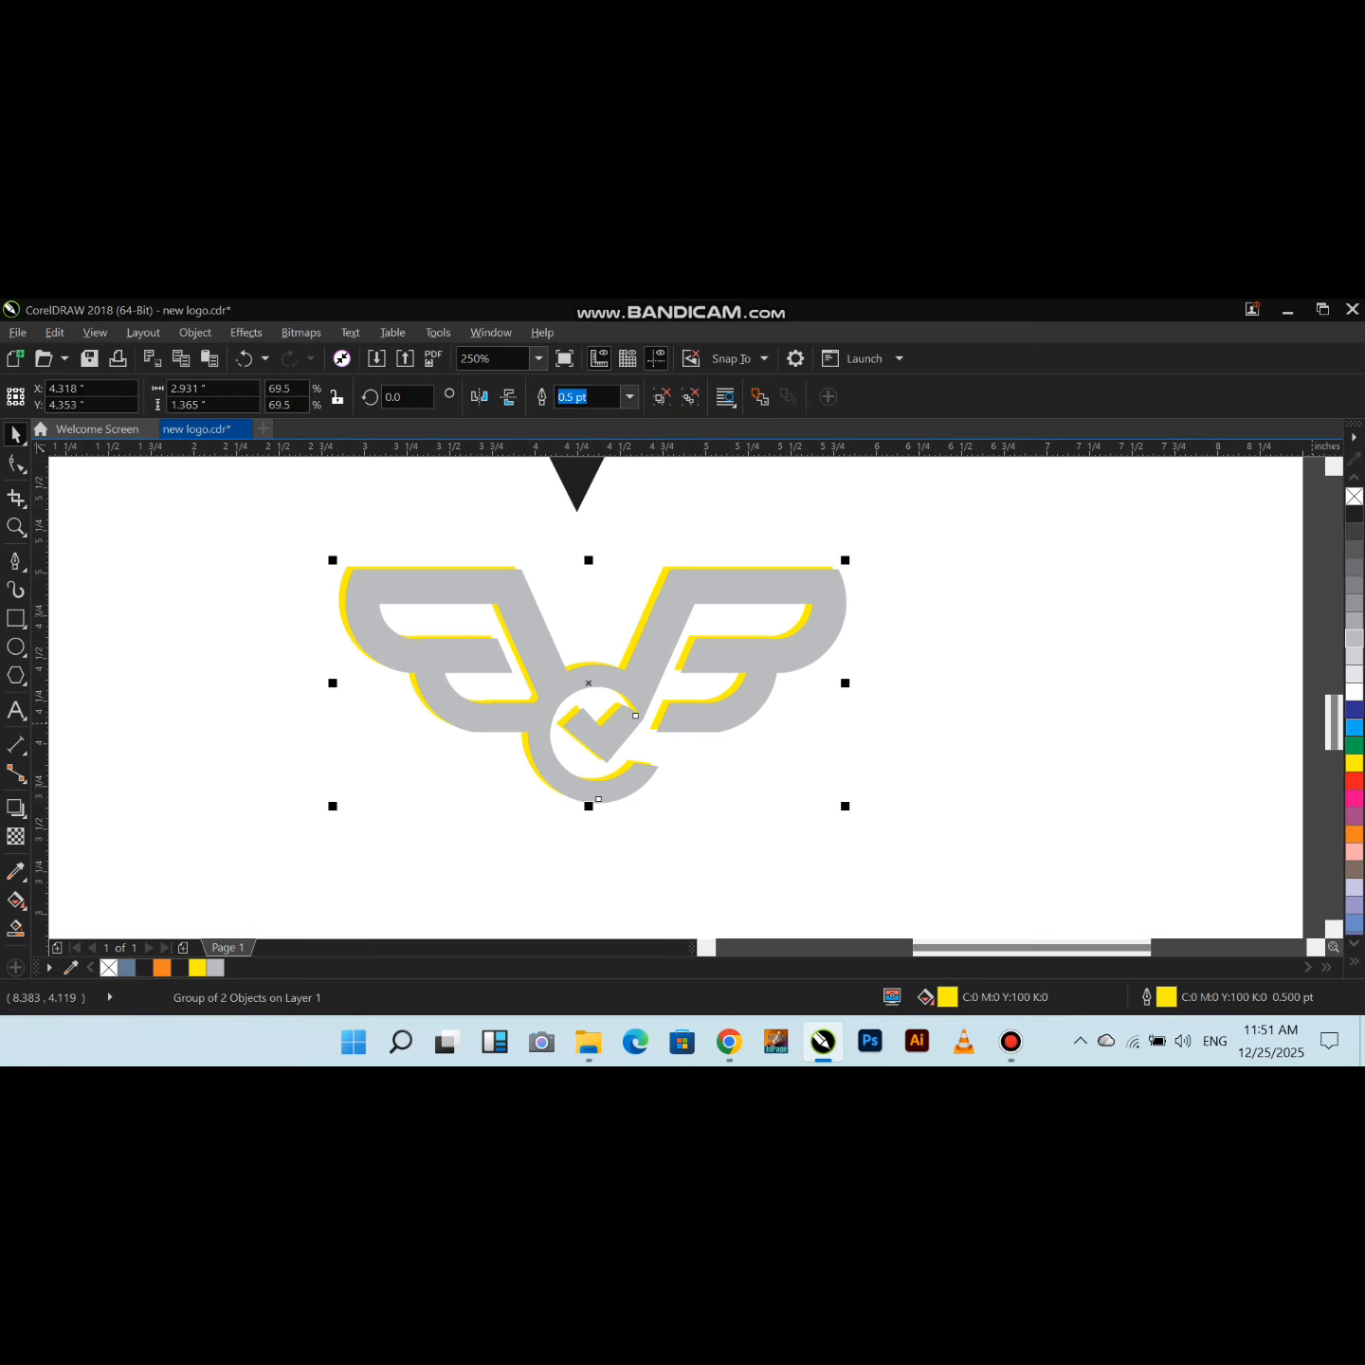
left_click(1353, 961)
left_click(1319, 780)
right_click(1352, 922)
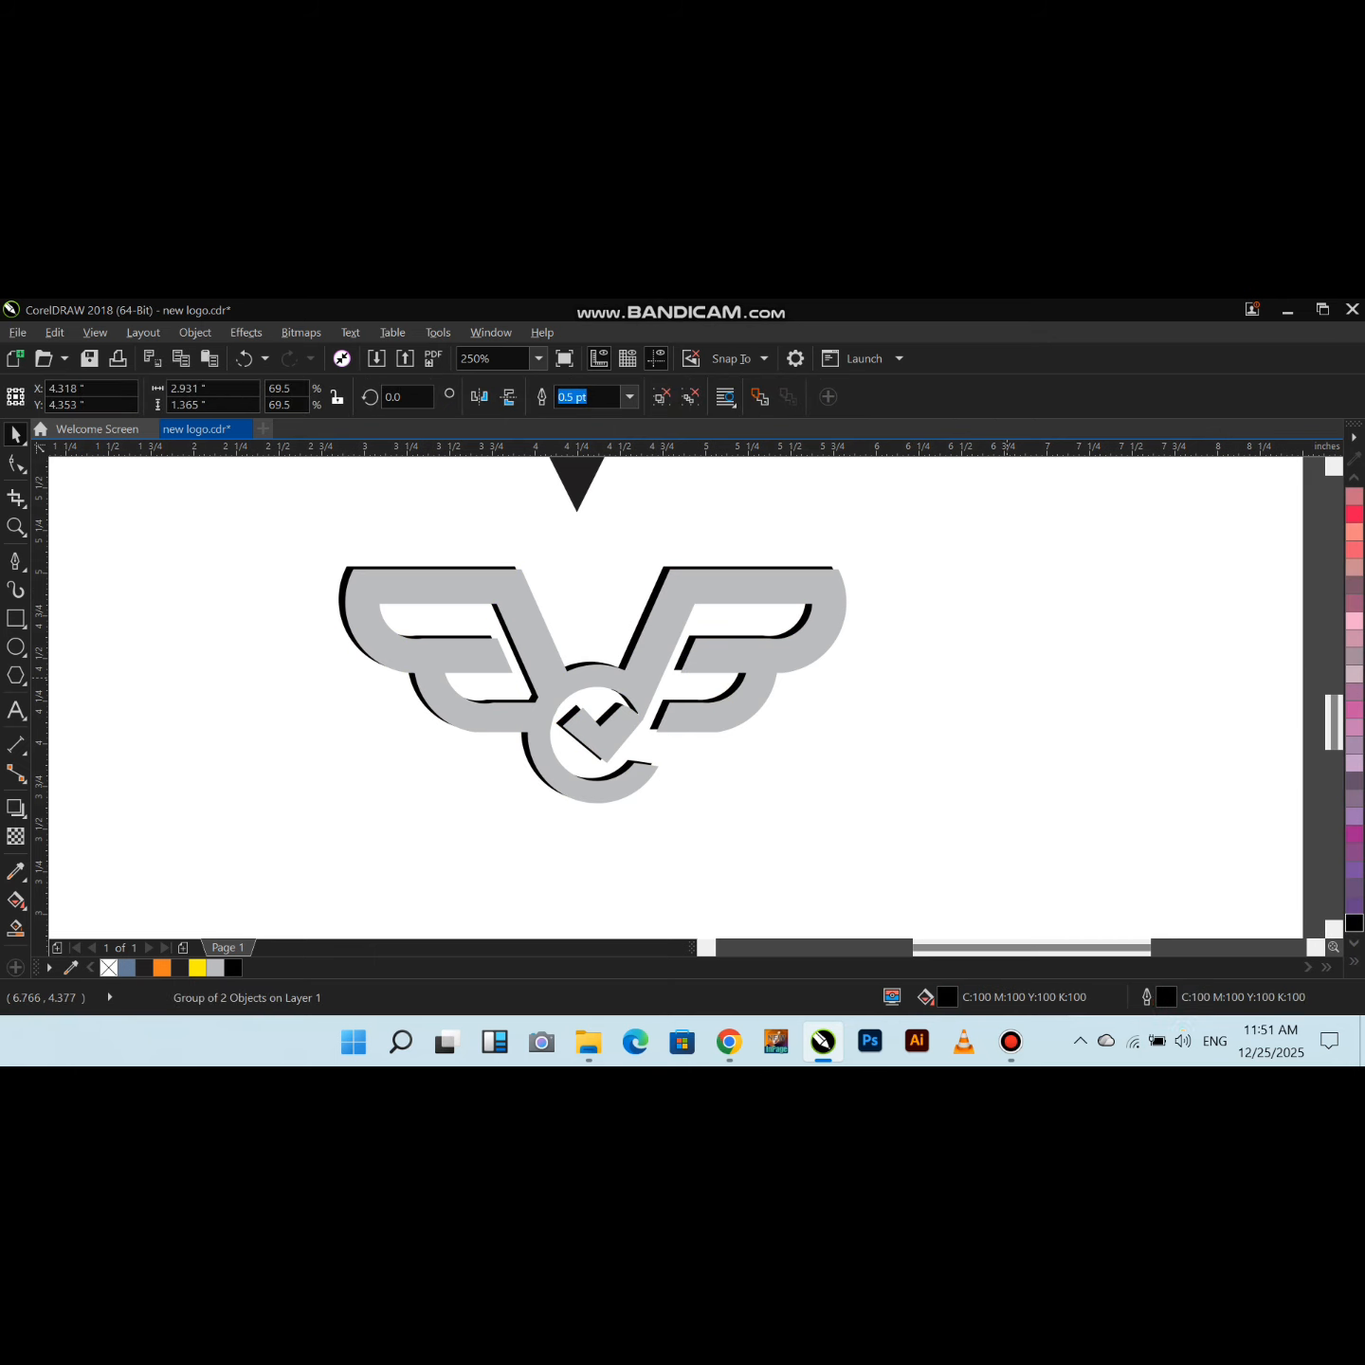
key("Escape")
Select the gray logo and its black shadow copy and group them
scroll(730, 632, "down", 1)
left_click_drag(509, 752, 909, 552)
key("ctrl+g")
scroll(772, 611, "down", 2)
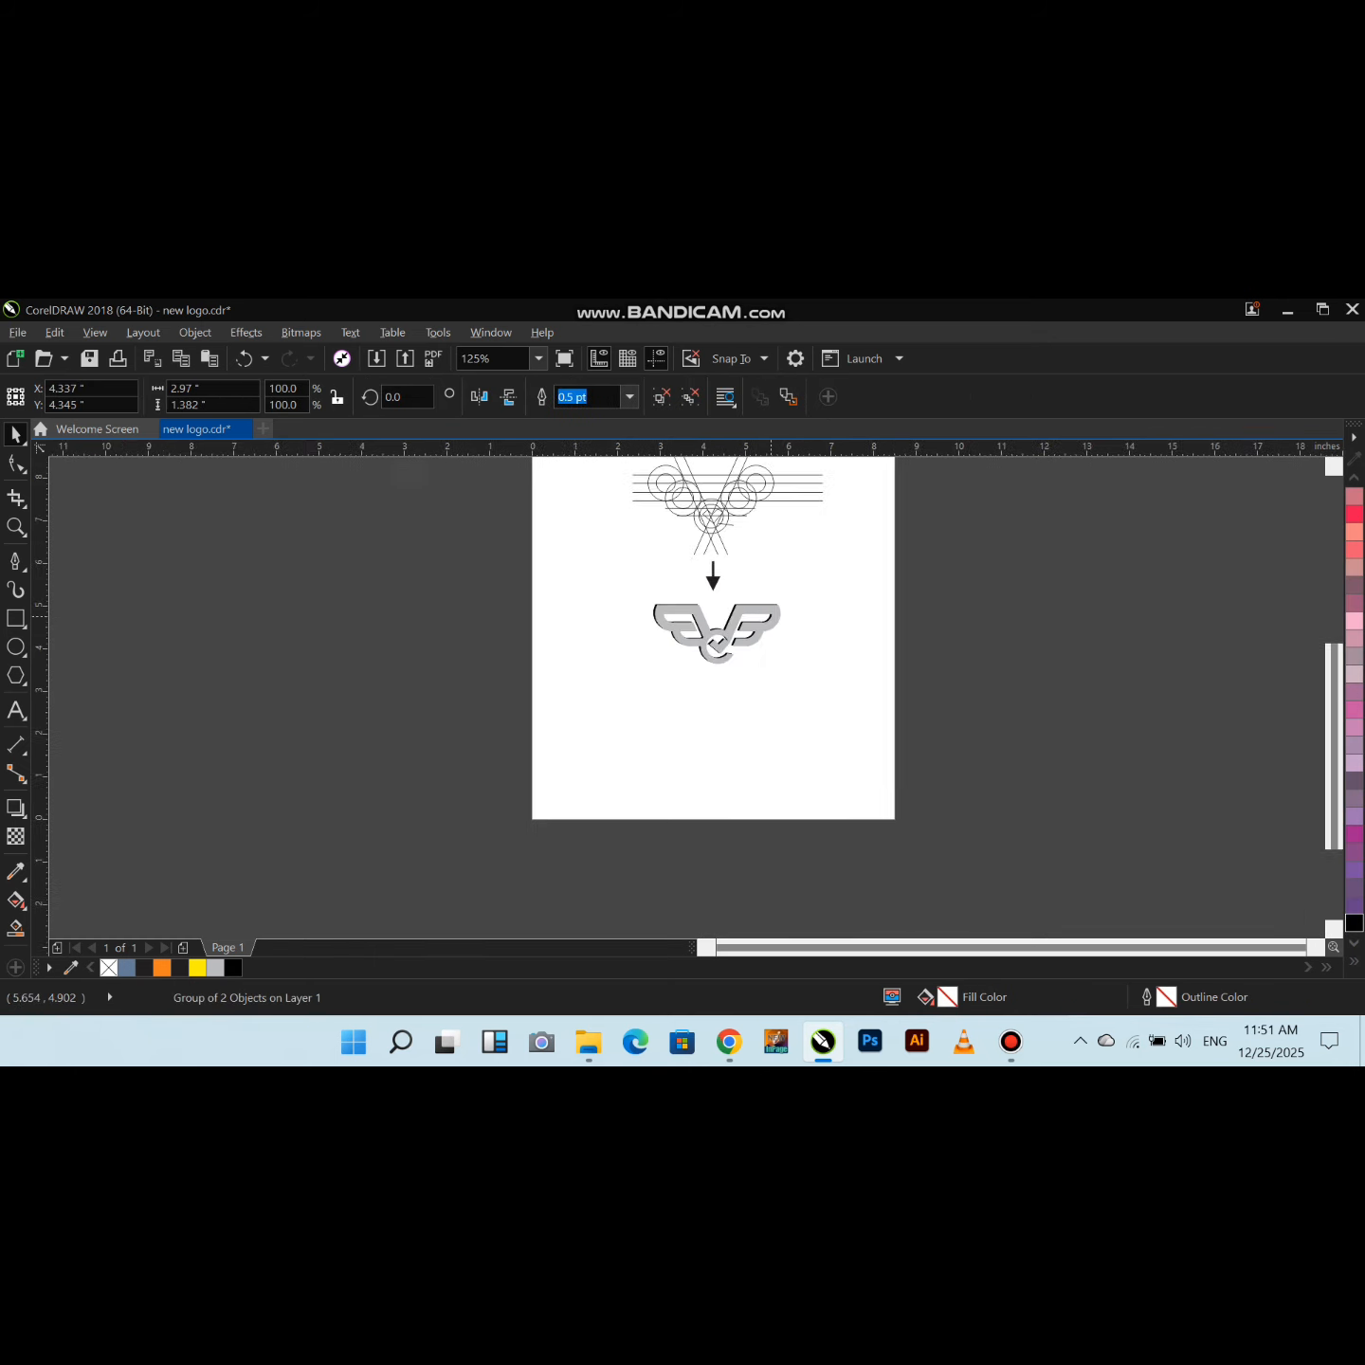
Add an 8.5 × 11 in page-sized rectangle and group it with everything on the page
double_click(16, 618)
key("ctrl+a")
key("ctrl+g")
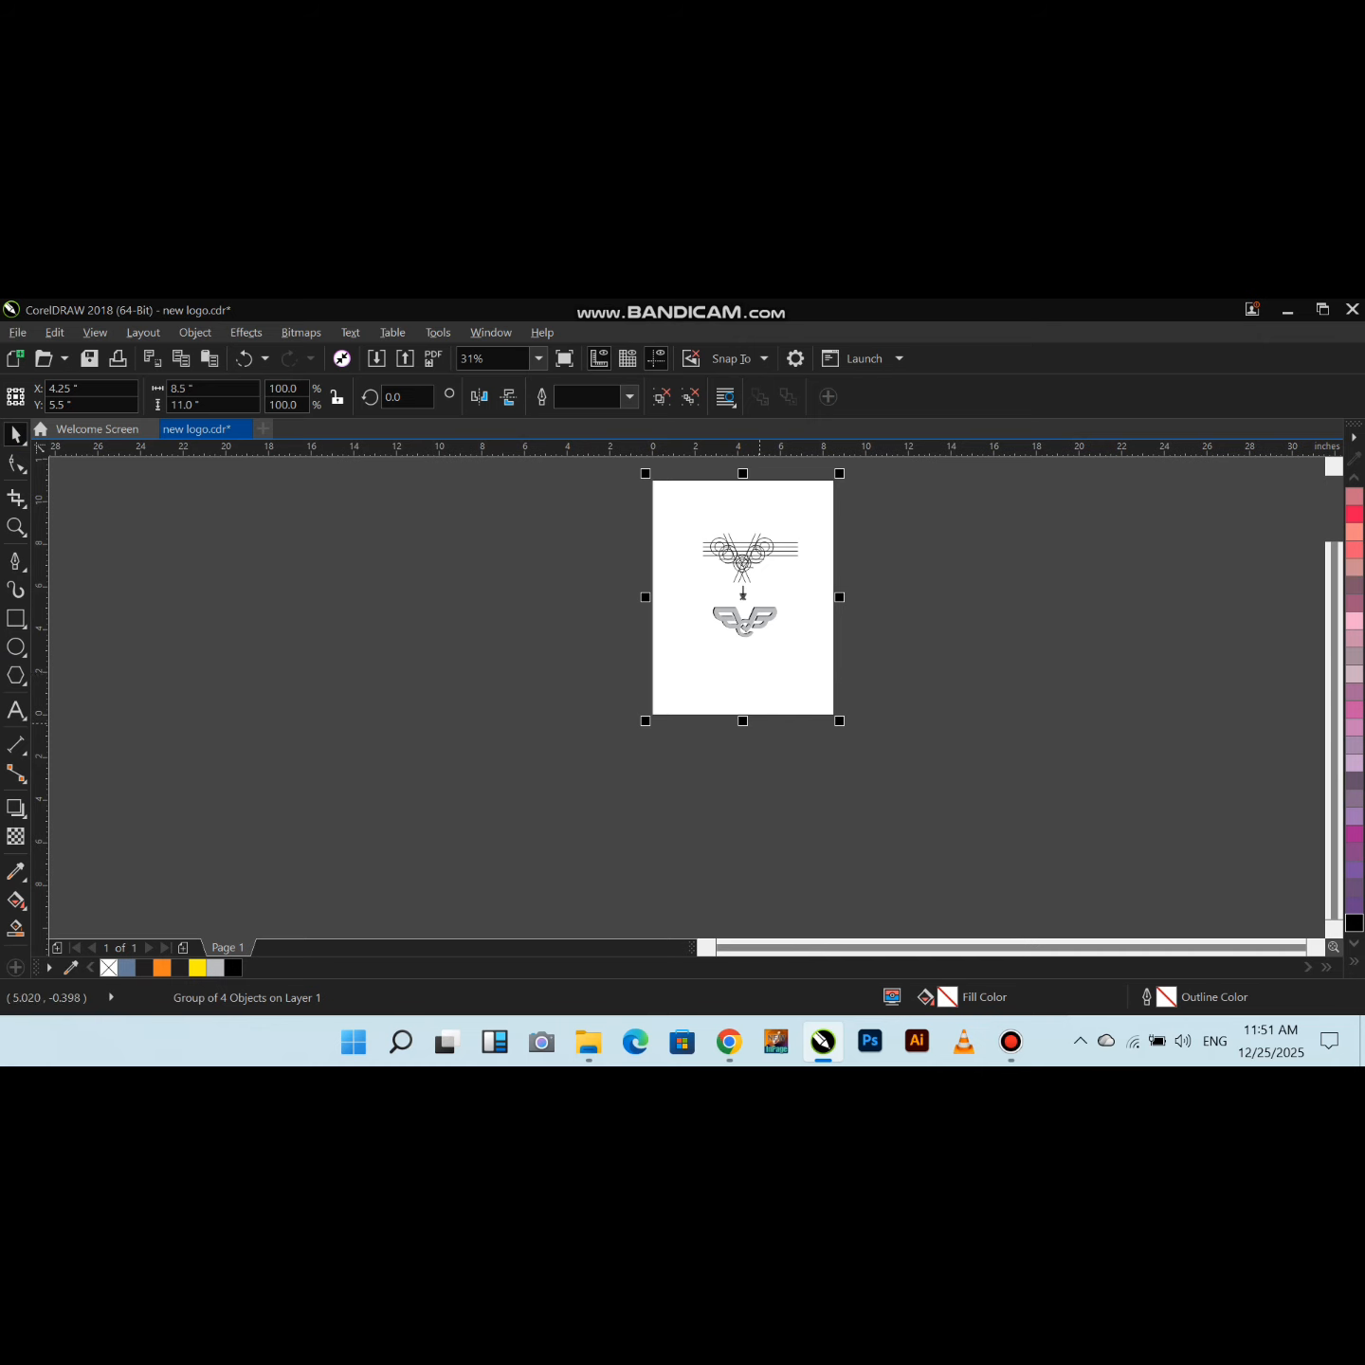
Fit the page in view, deselect everything and preview the finished presentation sheet full screen
key("F4")
left_click(997, 602)
key("F9")
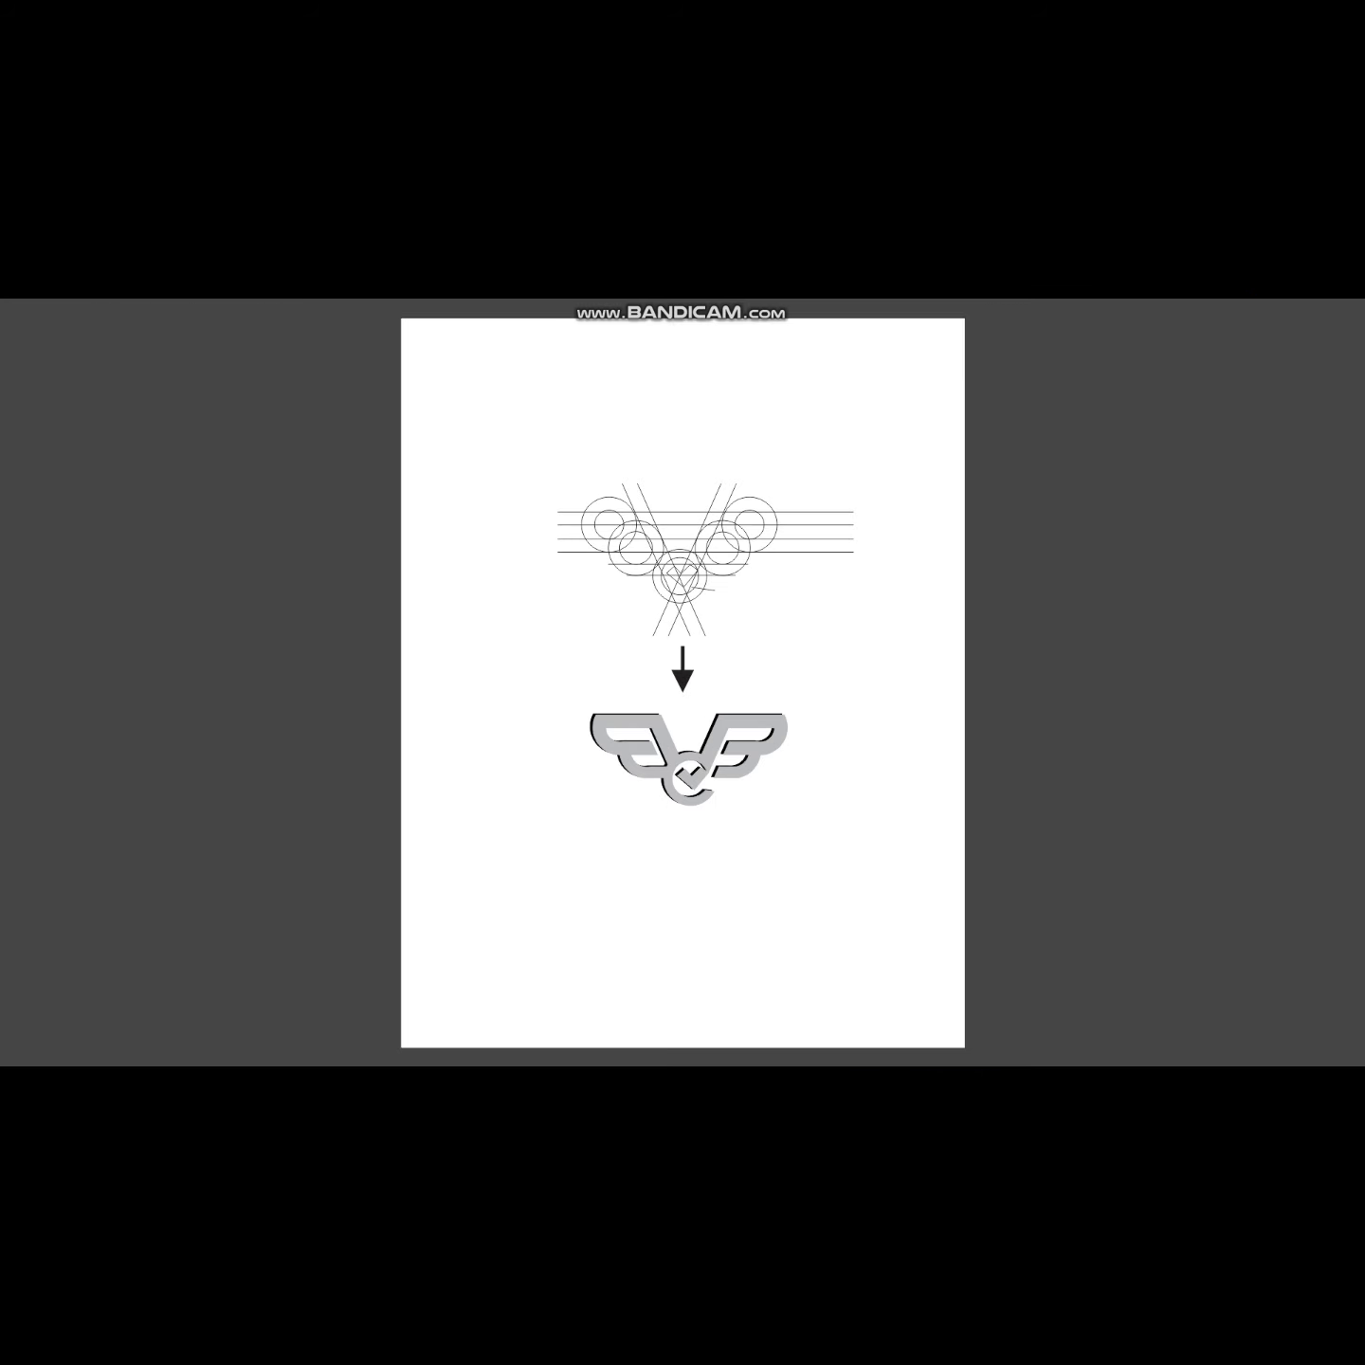
key("Escape")
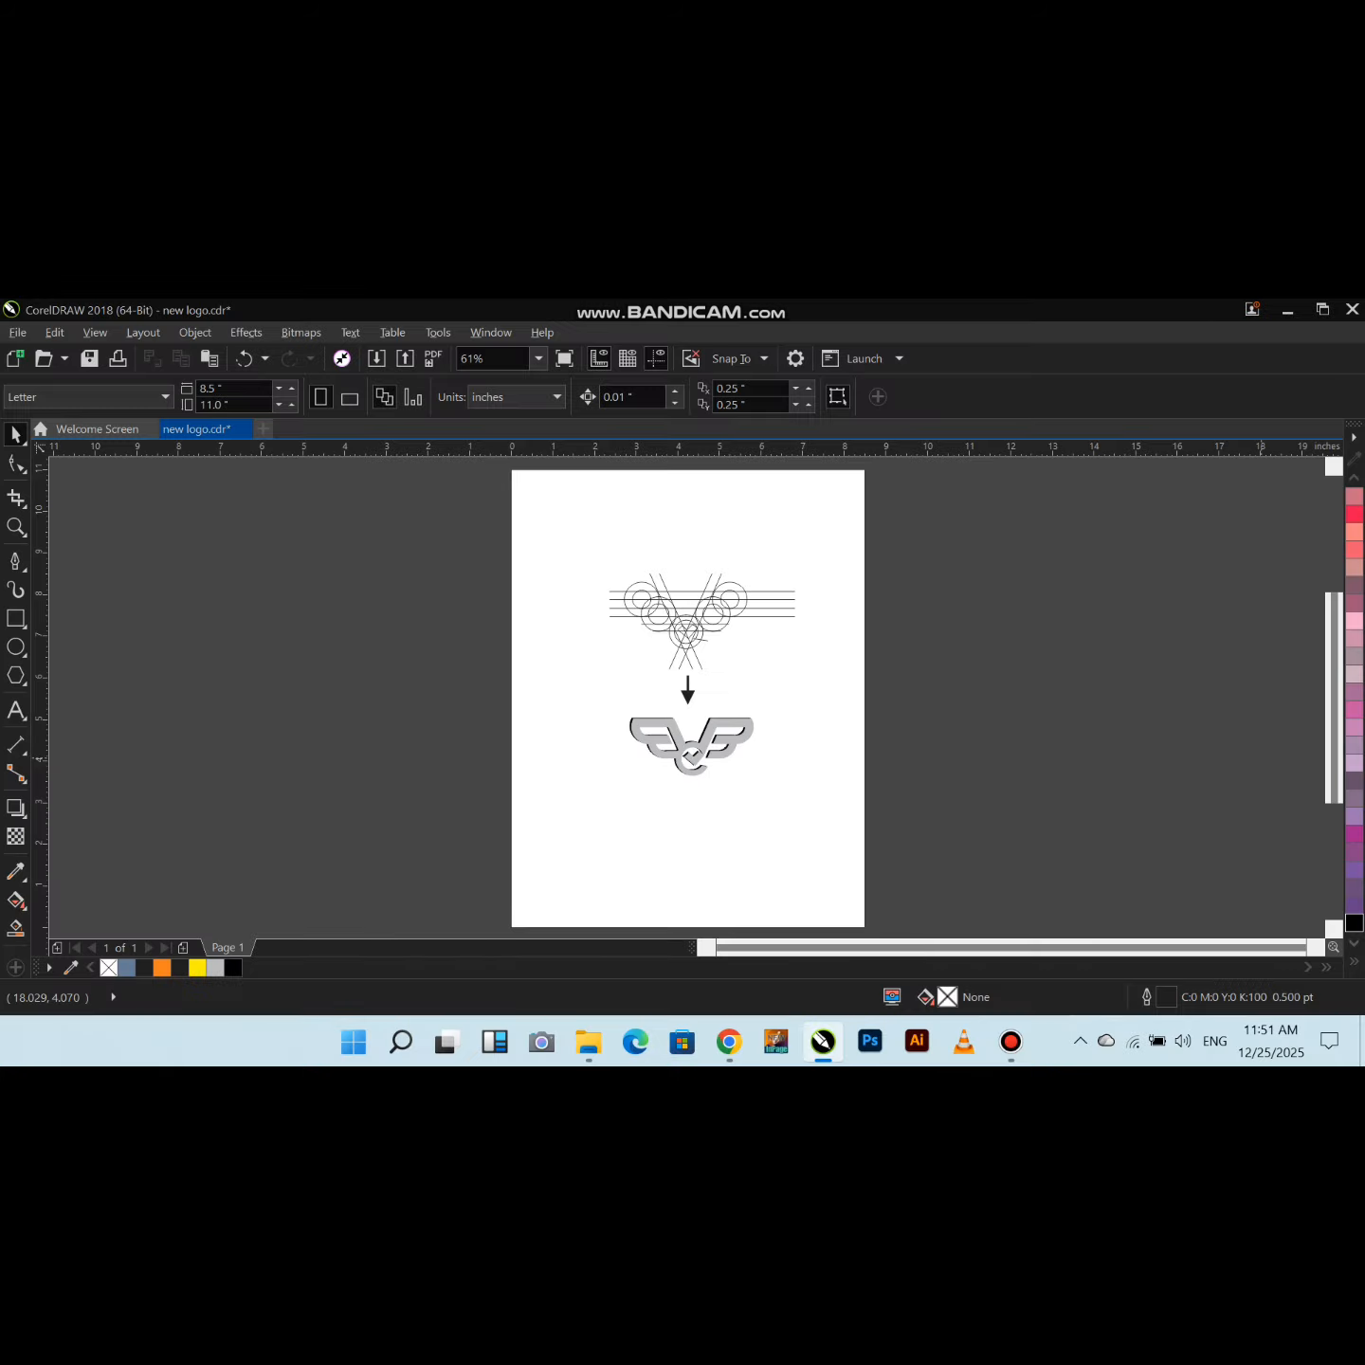
Export the page to the Desktop as a JPG - JPEG Bitmaps file named car
key("ctrl+e")
left_click(474, 840)
left_click(286, 328)
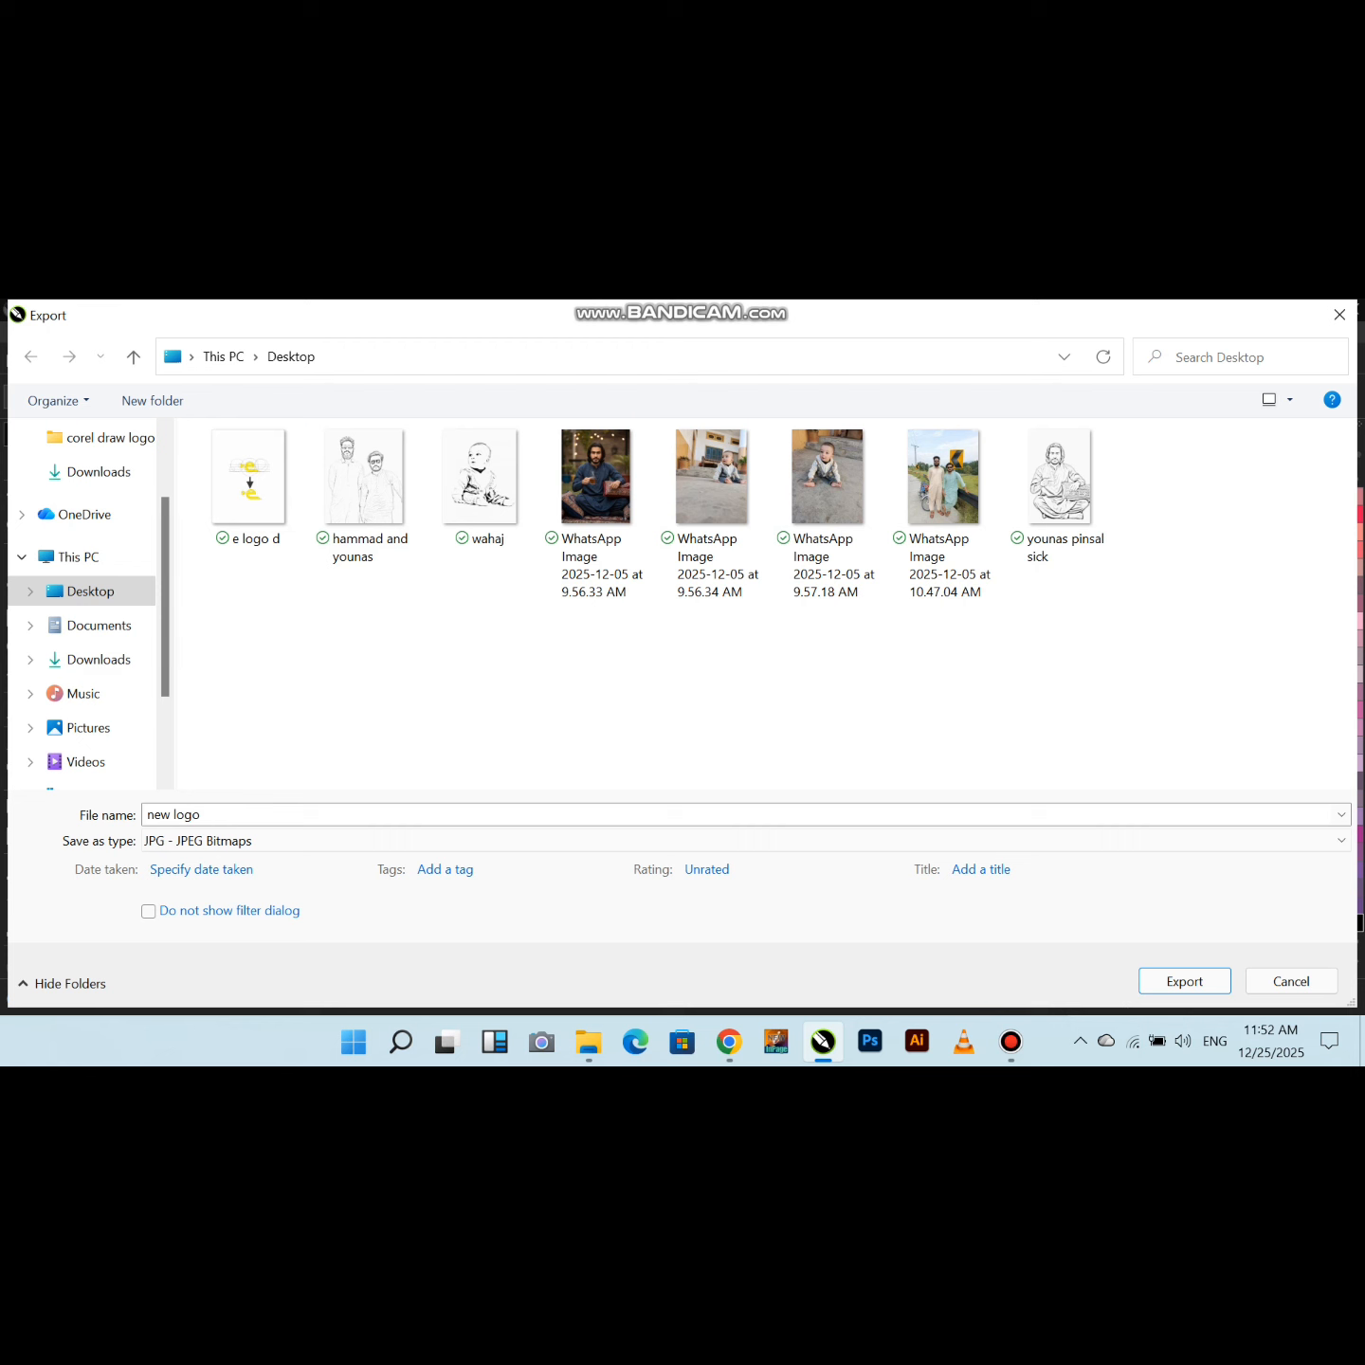
left_click(248, 484)
left_click(237, 814)
type("car")
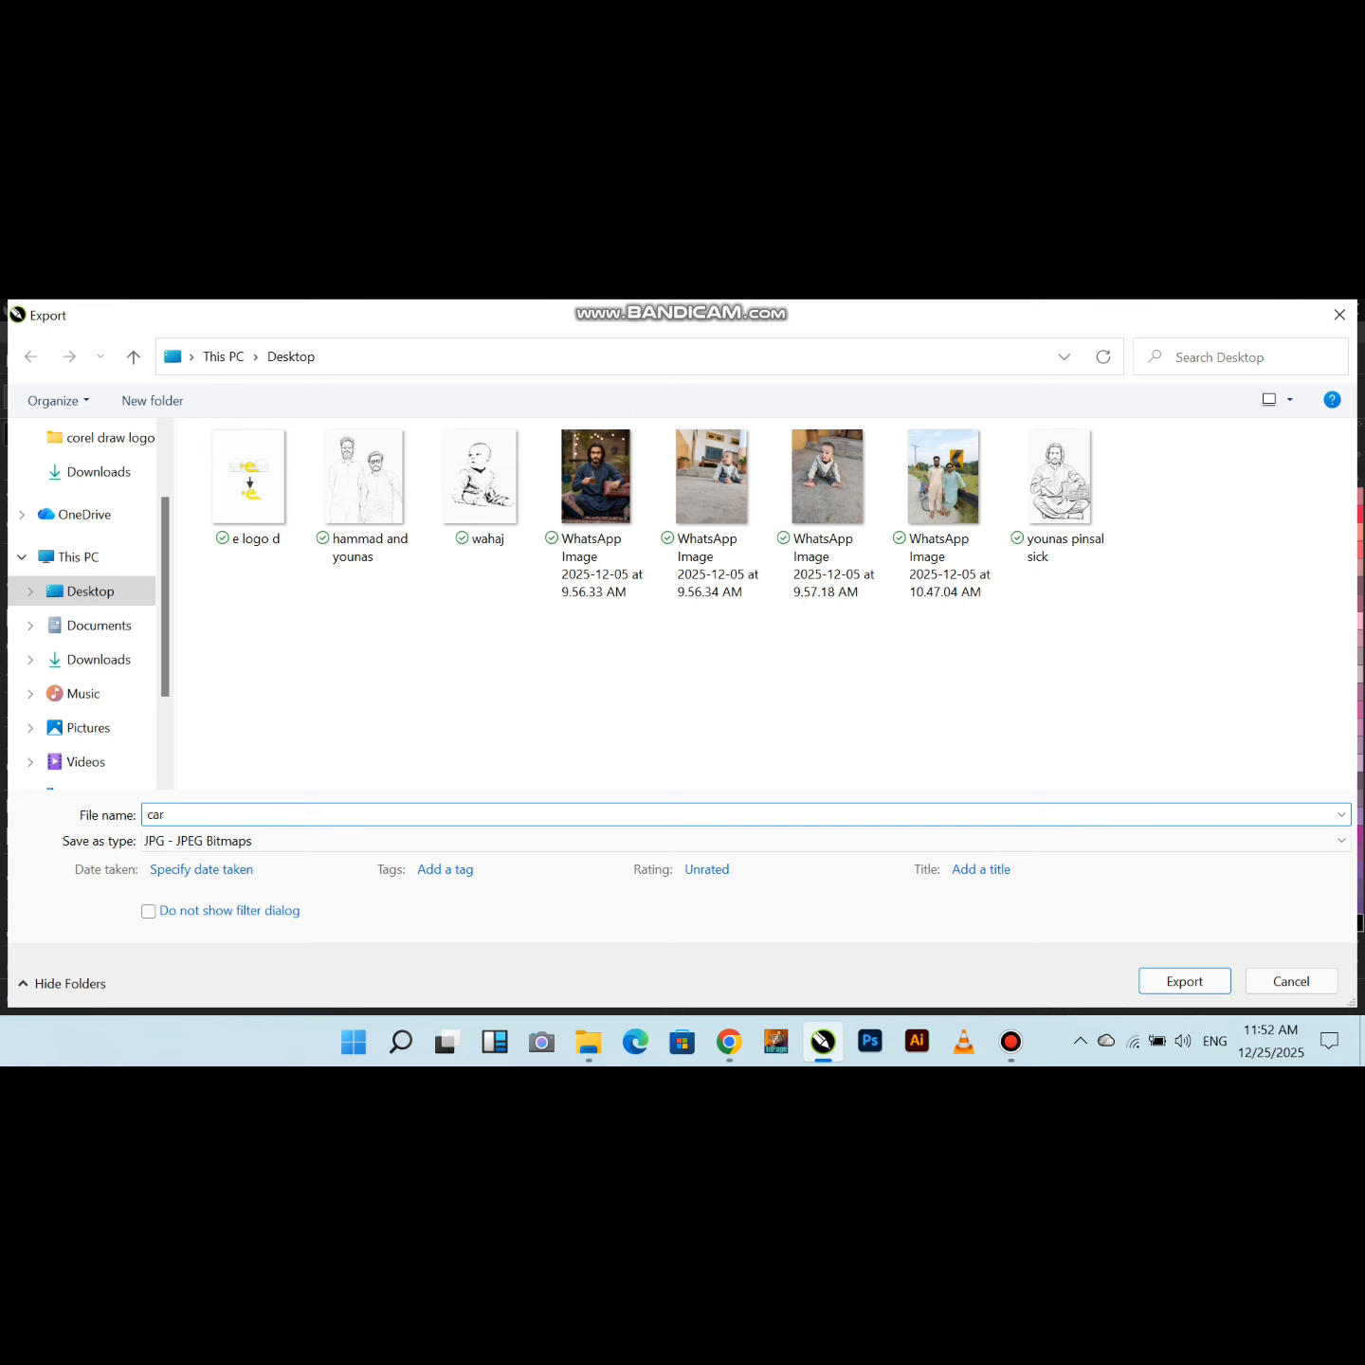
left_click(1183, 981)
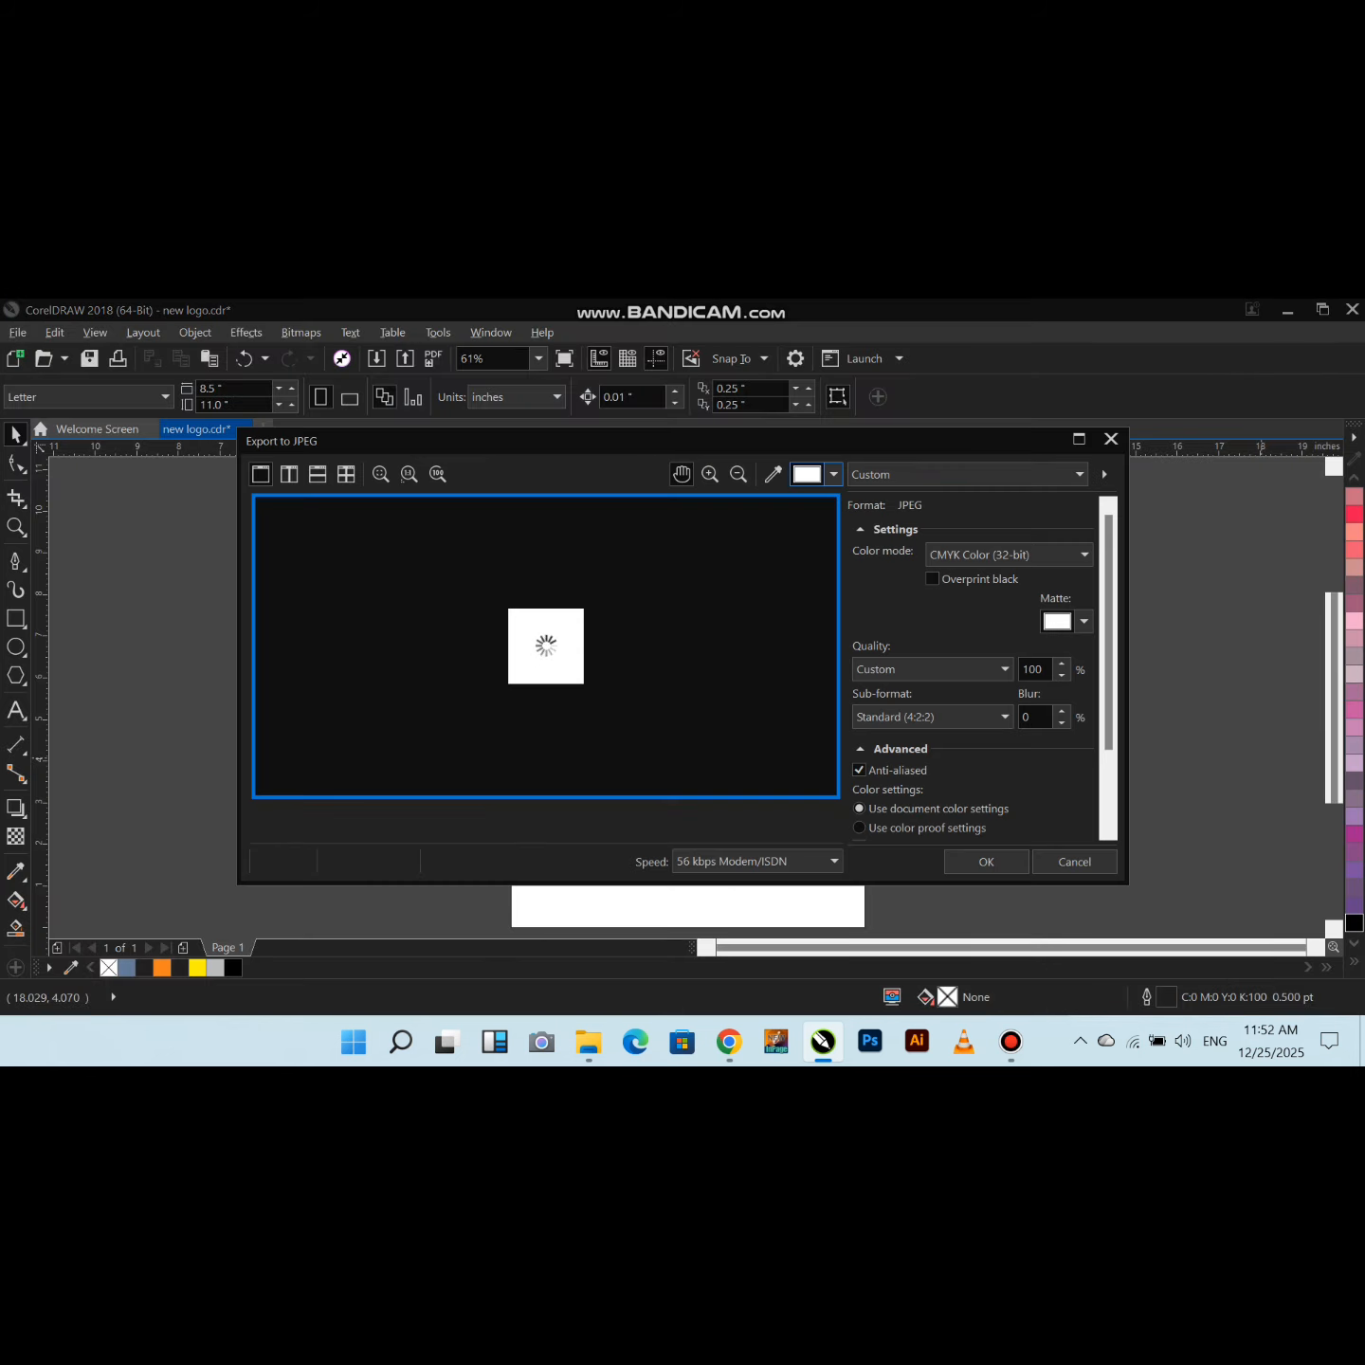
Set the JPEG export to RGB Color (24-bit) with Highest quality and complete the export
left_click(1009, 556)
left_click(985, 591)
left_click(958, 670)
left_click(929, 750)
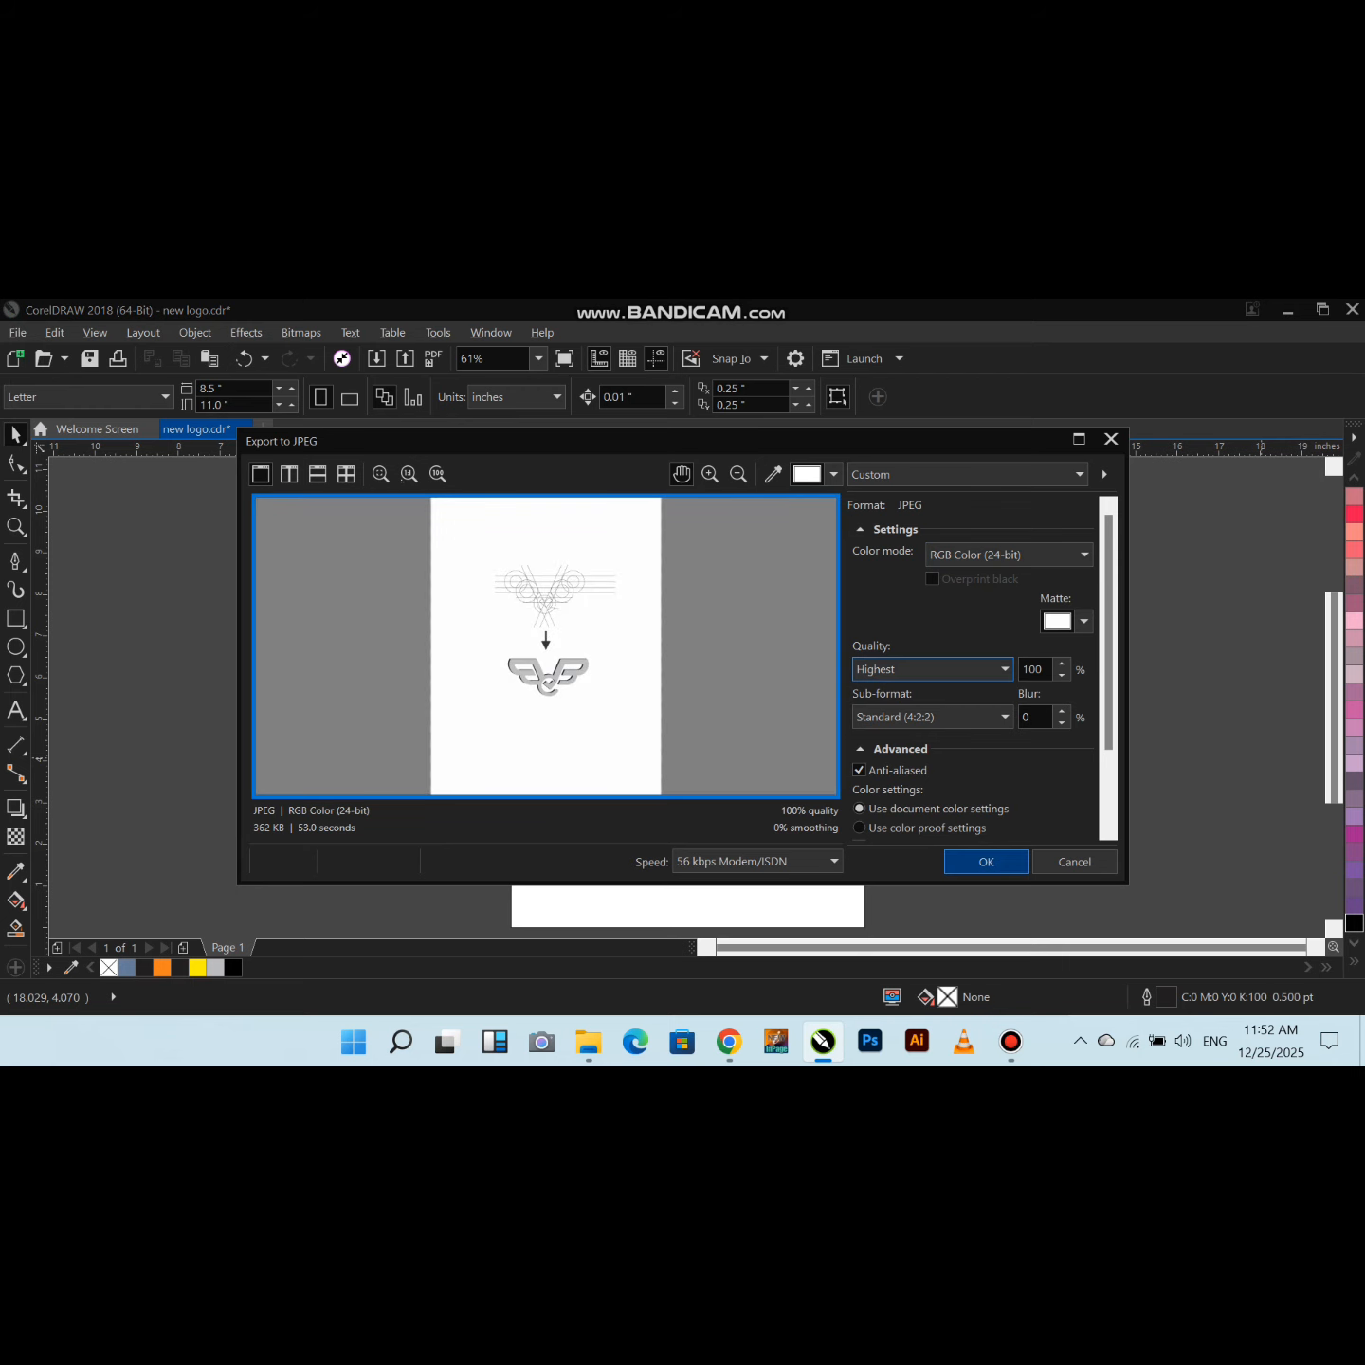
left_click(986, 861)
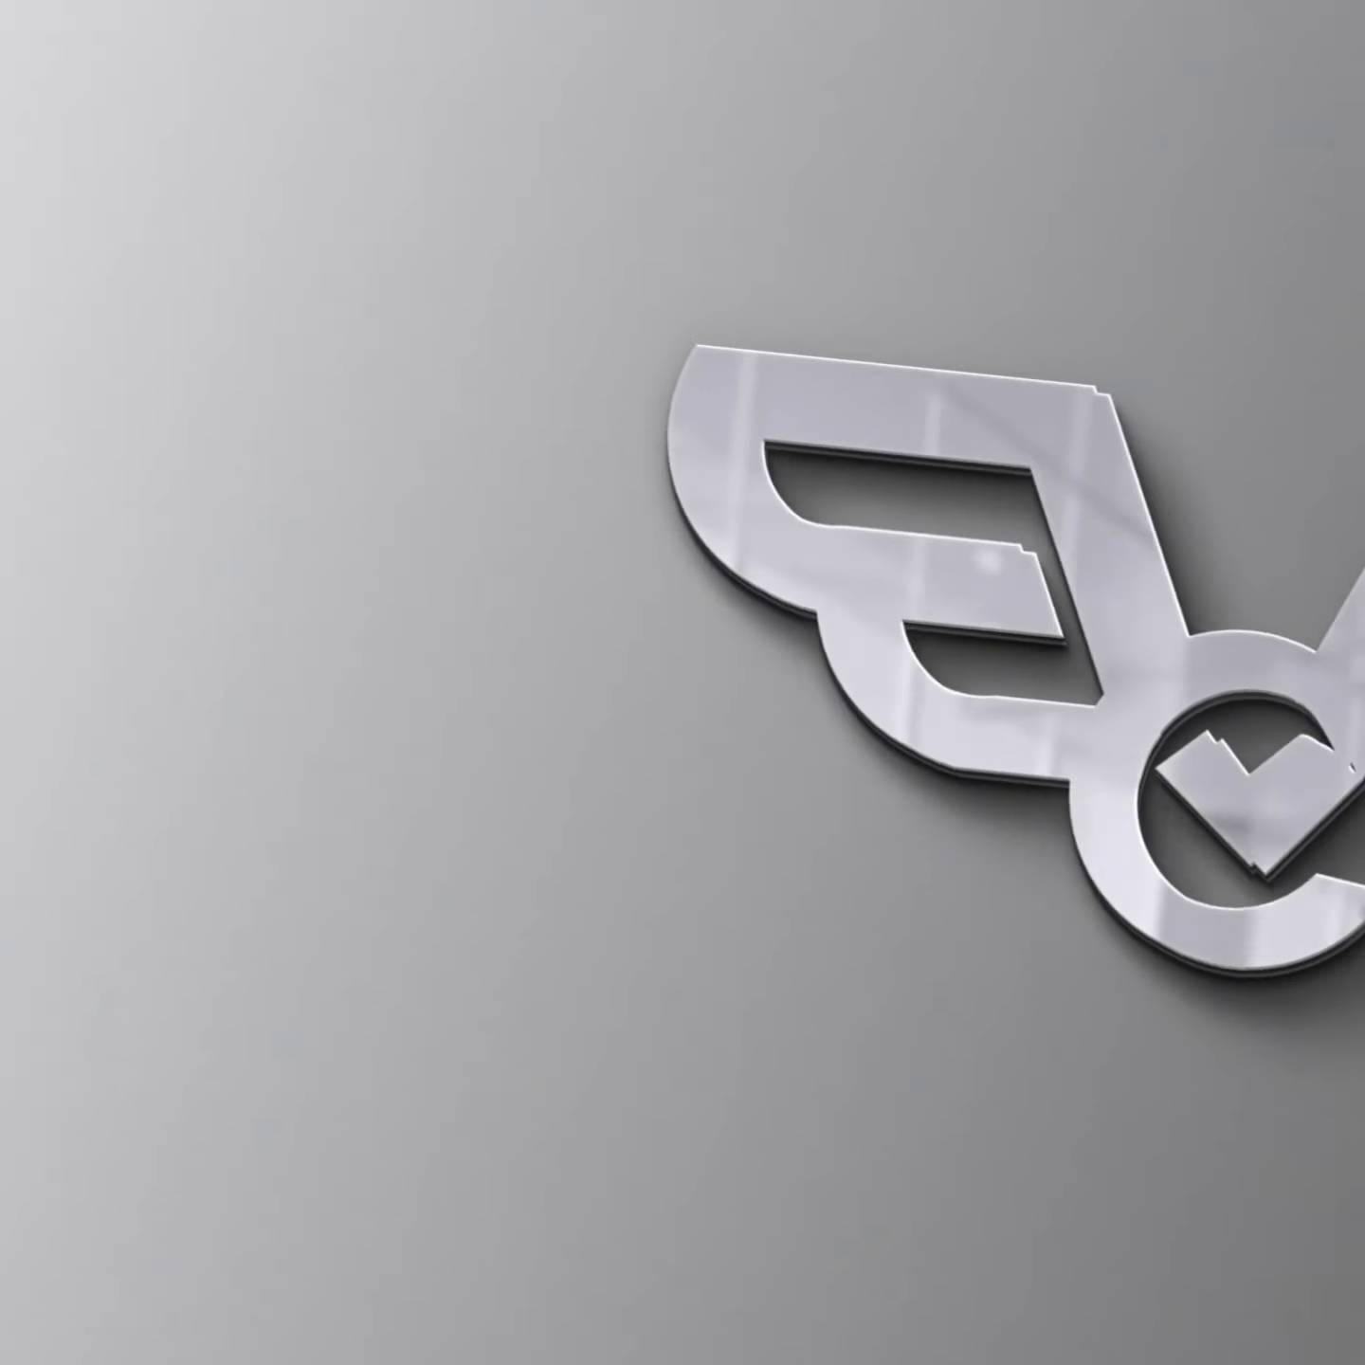